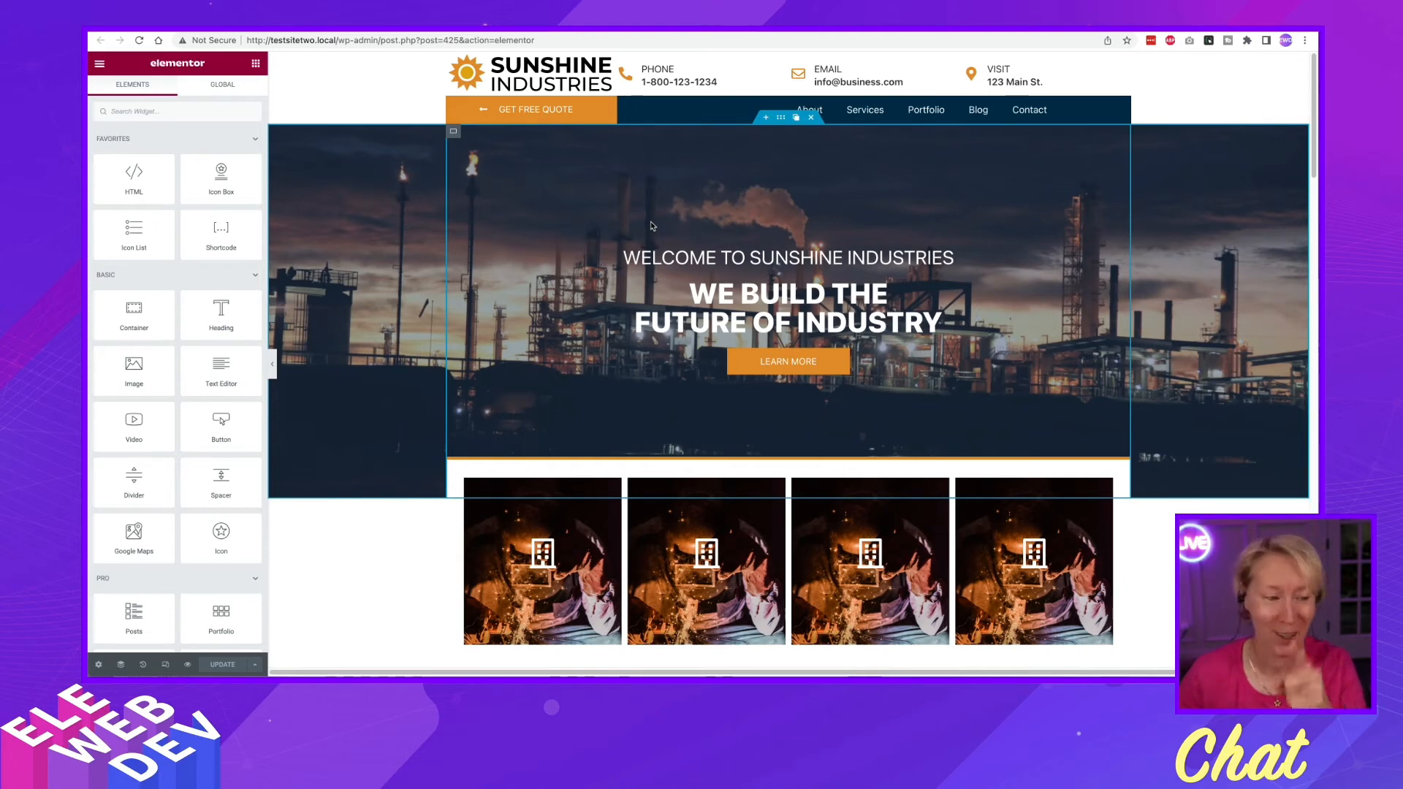
Review the desktop layout of the home page from the hero section down to the sign-up bar
scroll(652, 226, down, 1)
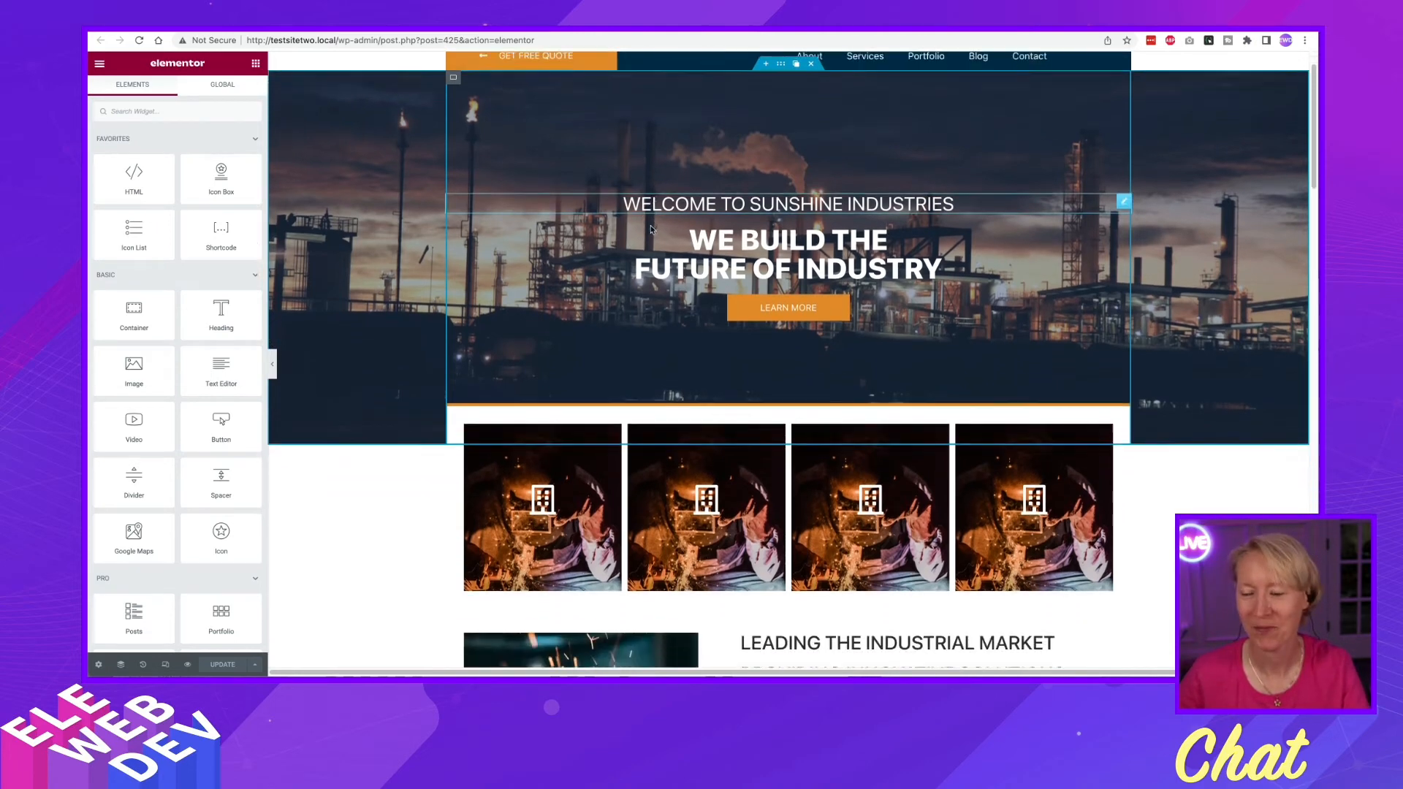
scroll(651, 229, down, 3)
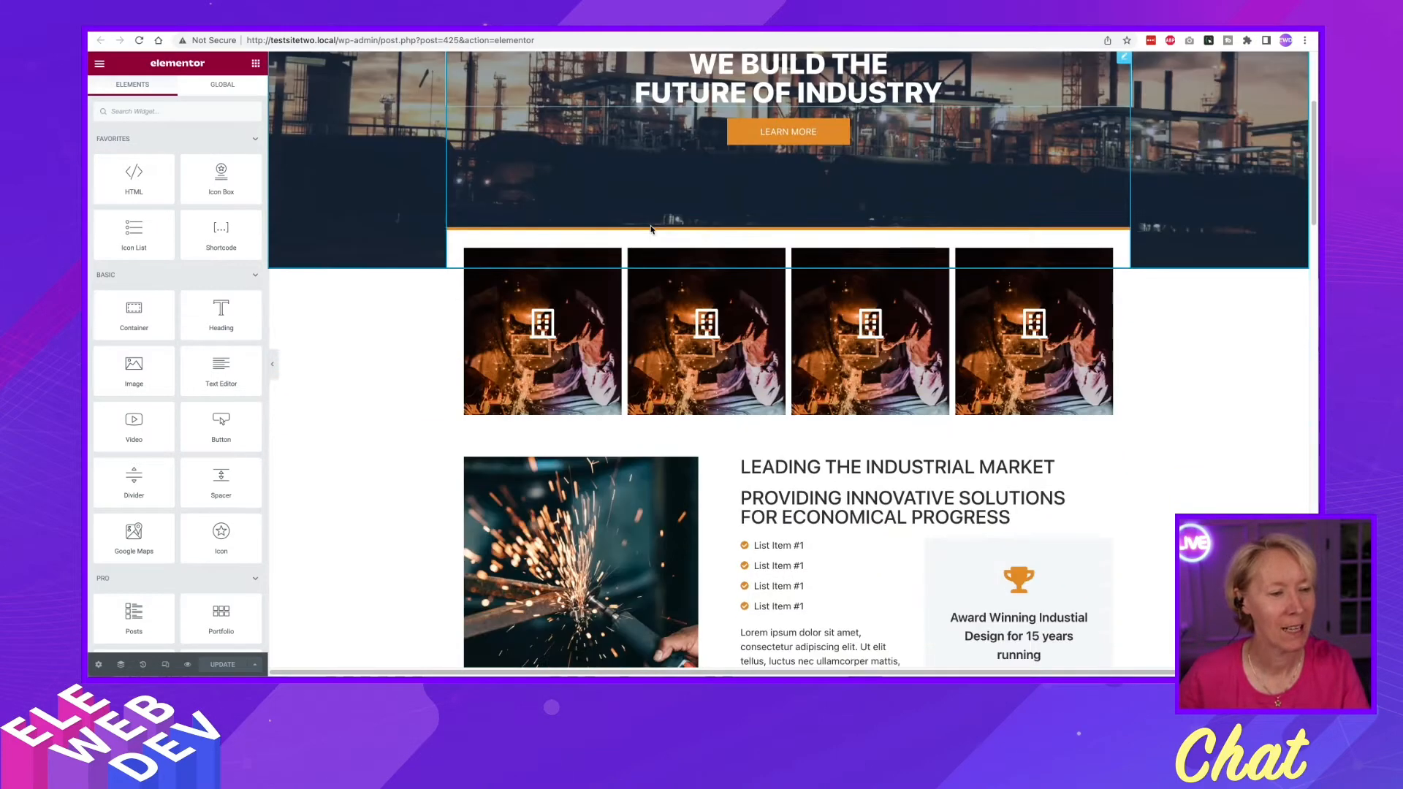
scroll(651, 229, down, 3)
scroll(652, 231, down, 1)
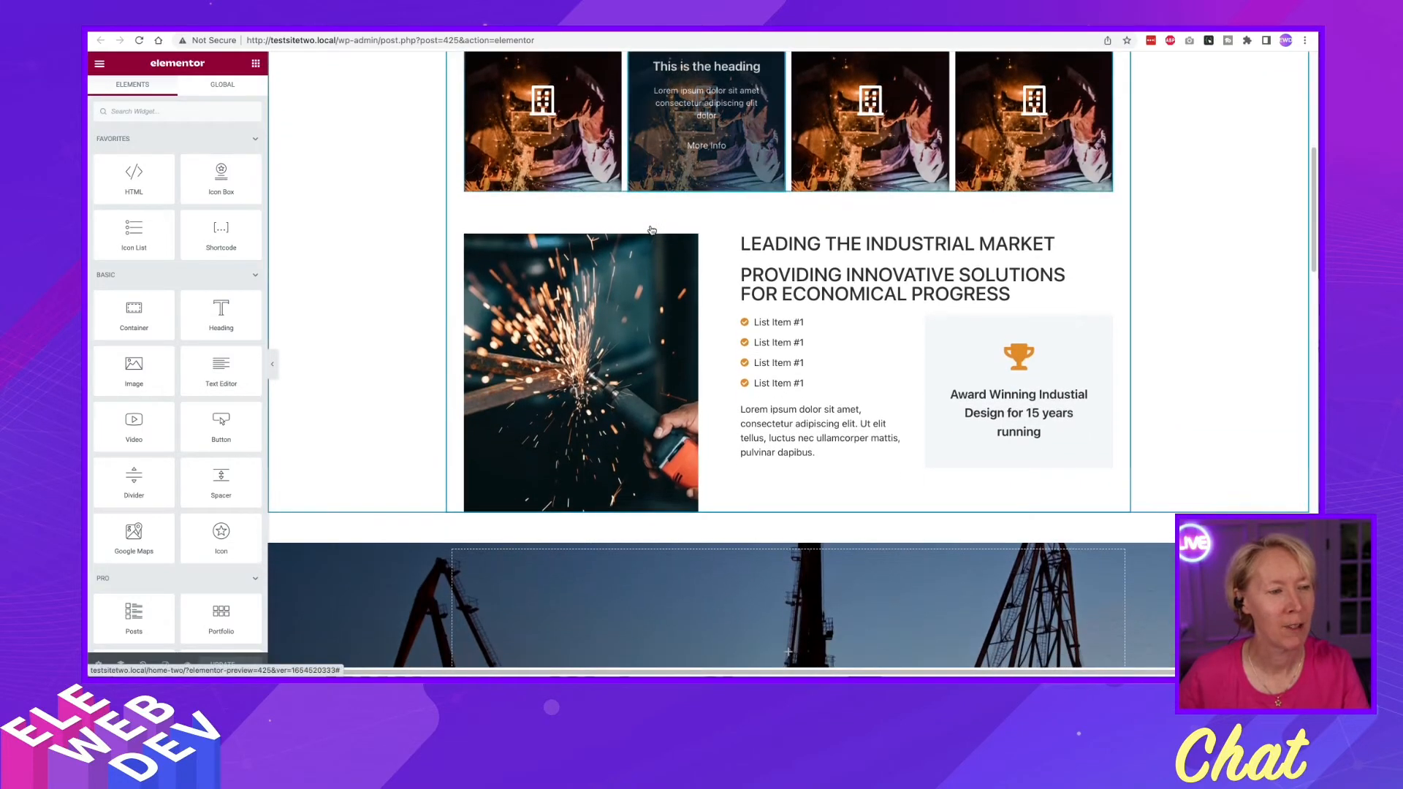
scroll(651, 230, down, 3)
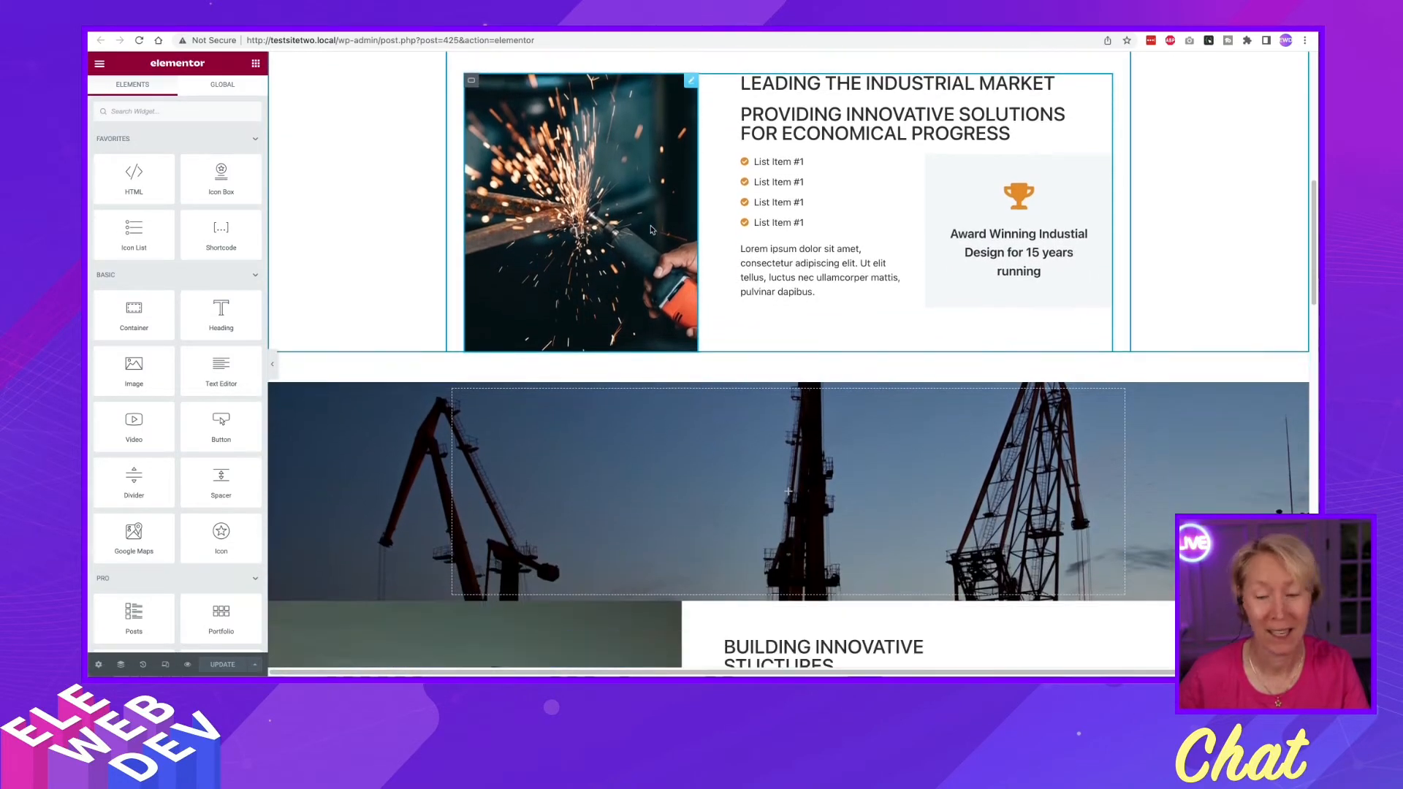
scroll(651, 230, down, 1)
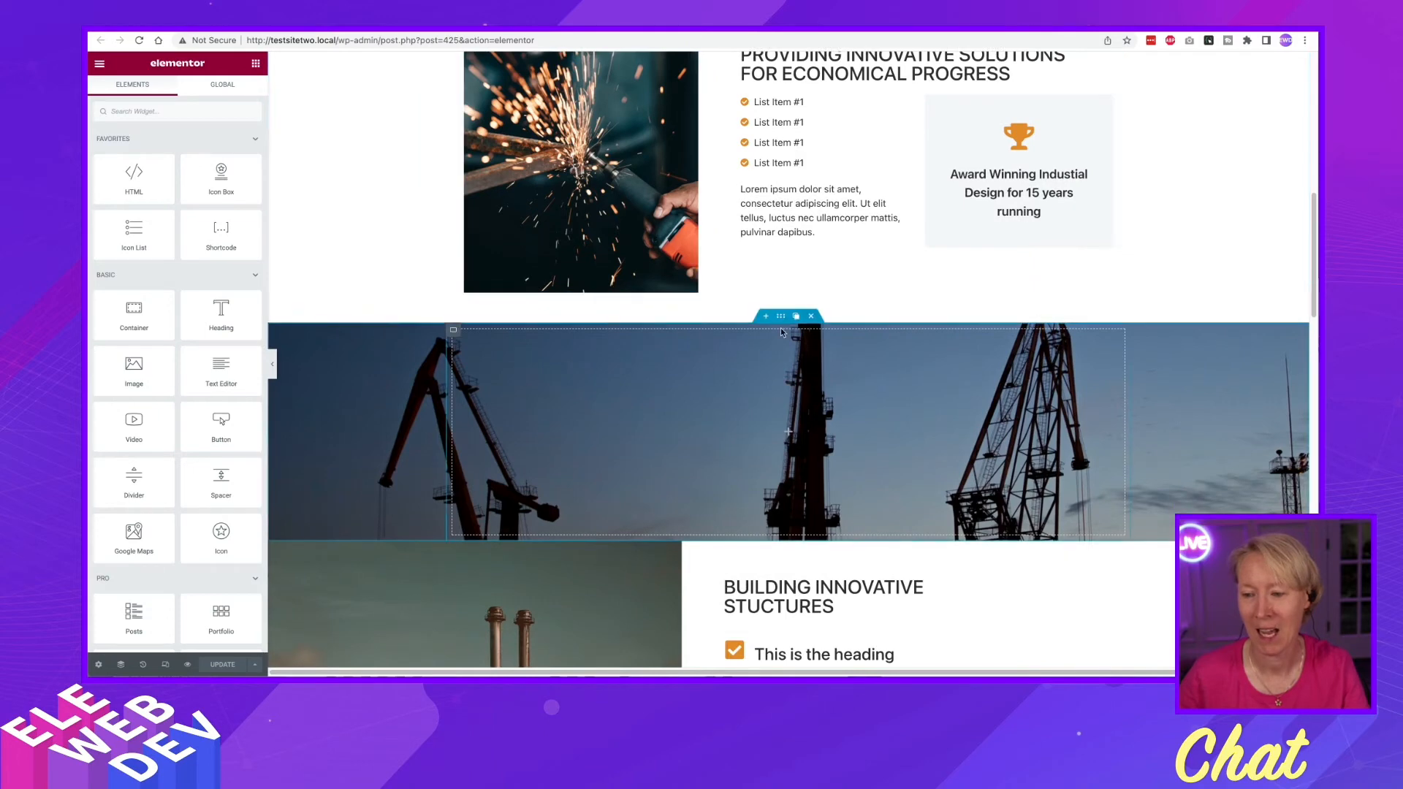
scroll(690, 353, down, 3)
scroll(691, 354, down, 5)
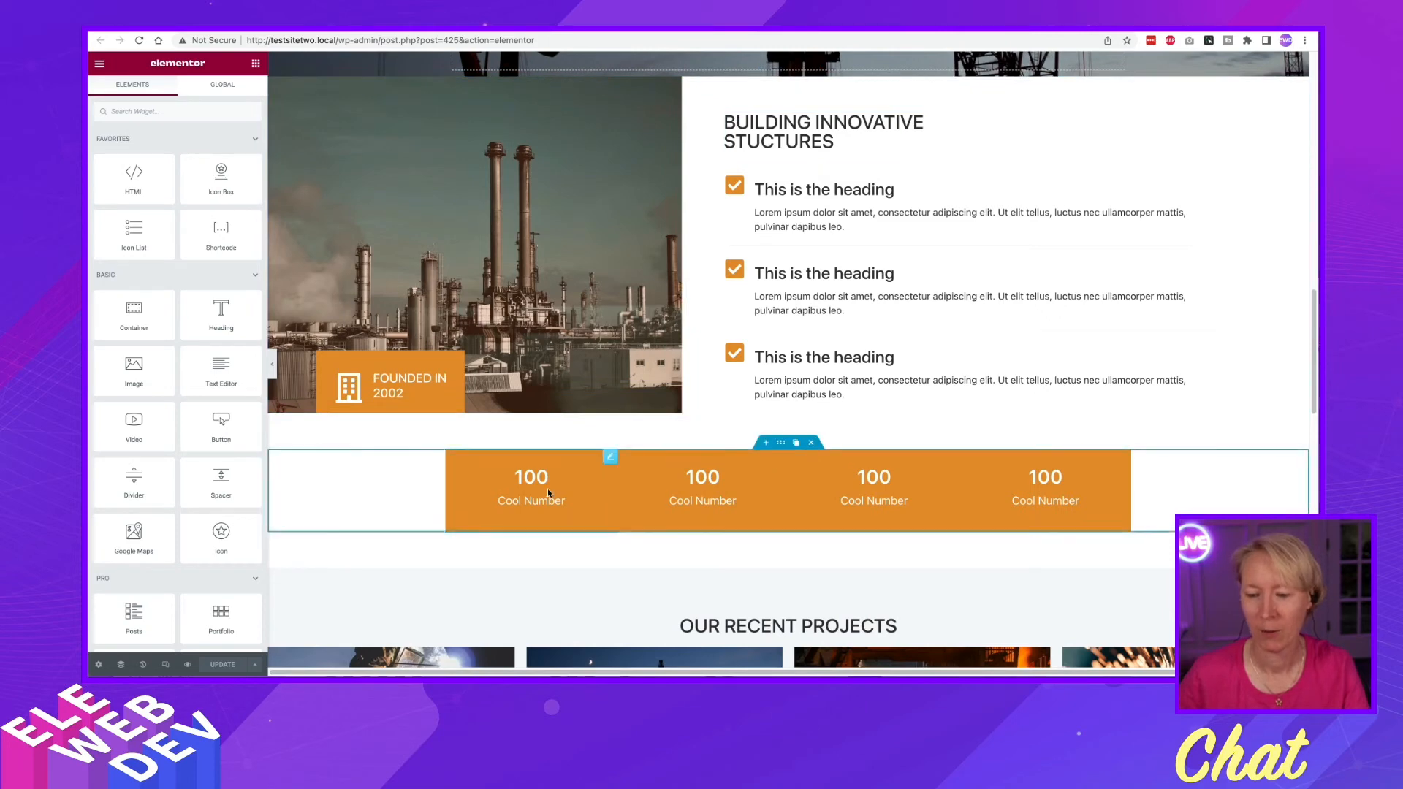
scroll(723, 465, down, 1)
scroll(767, 458, down, 2)
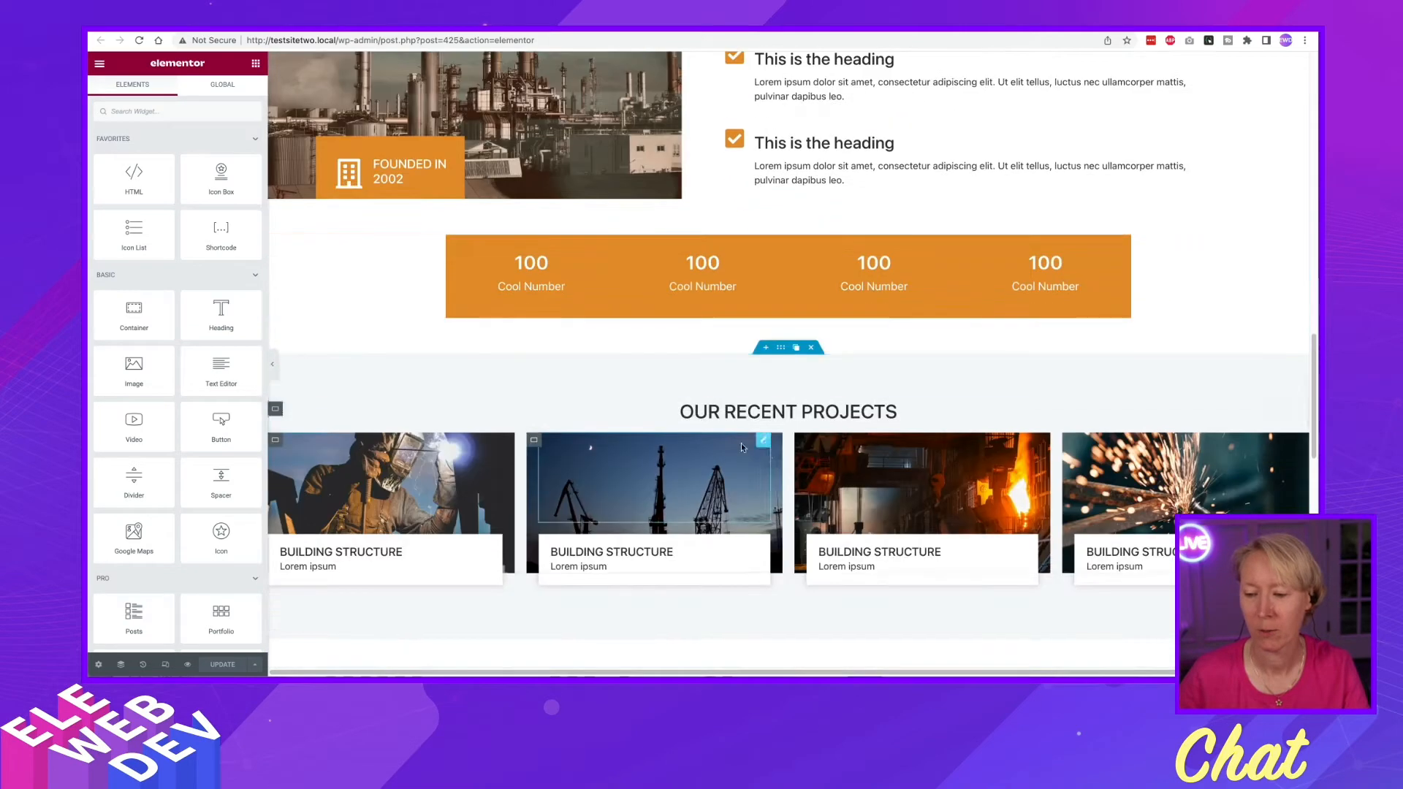
scroll(700, 439, down, 5)
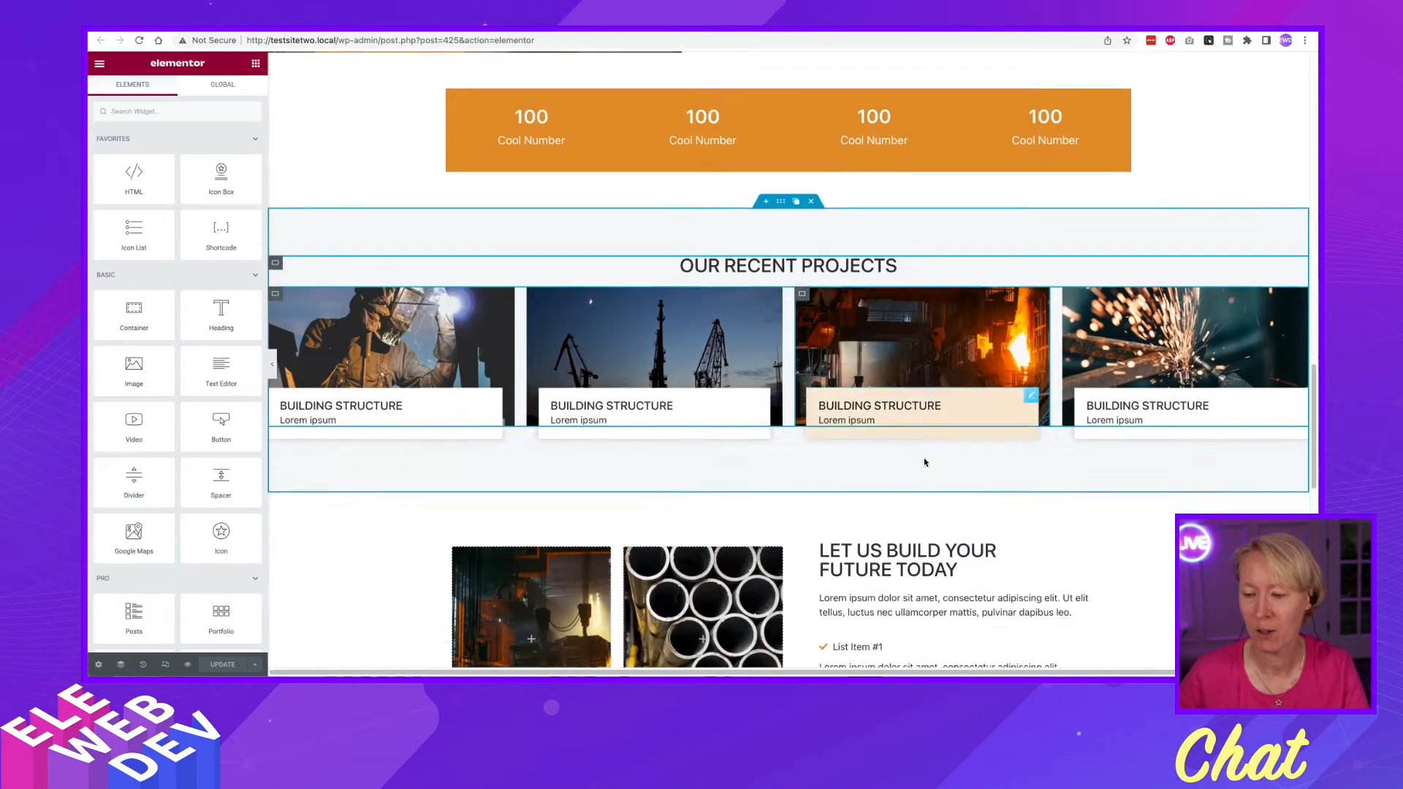
scroll(922, 462, down, 1)
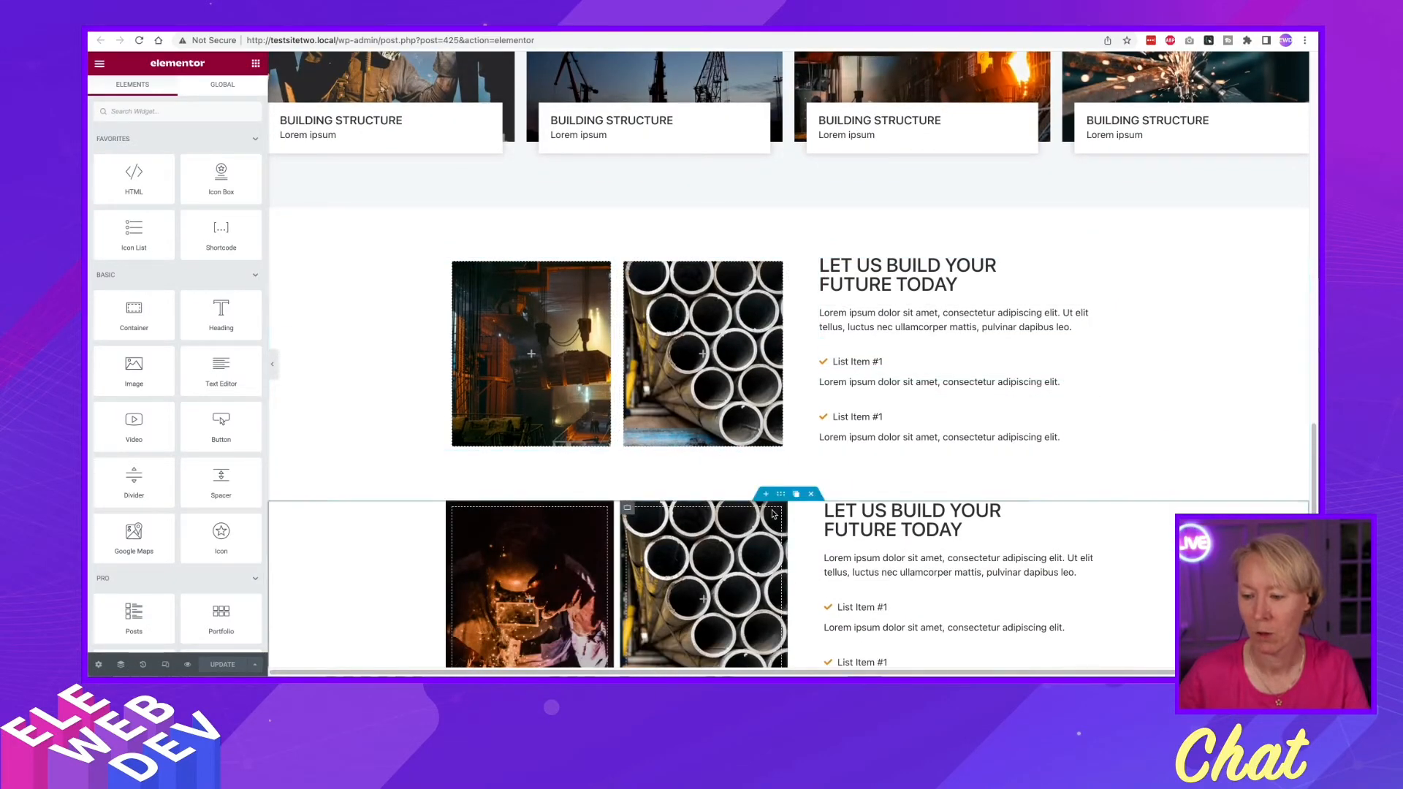
scroll(745, 511, down, 2)
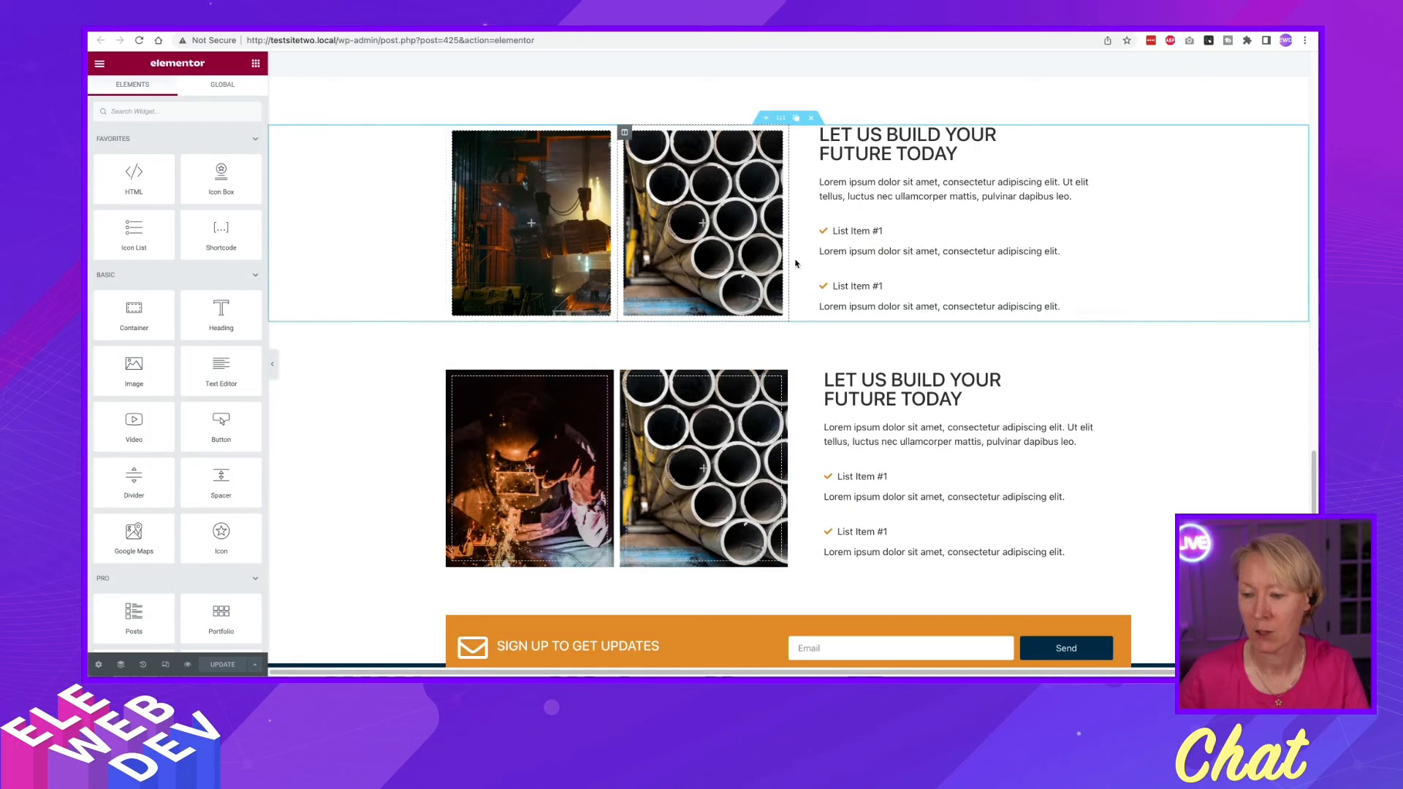
Switch to the tablet preview and delete the upper of the two "Let Us Build Your Future Today" sections
click(166, 666)
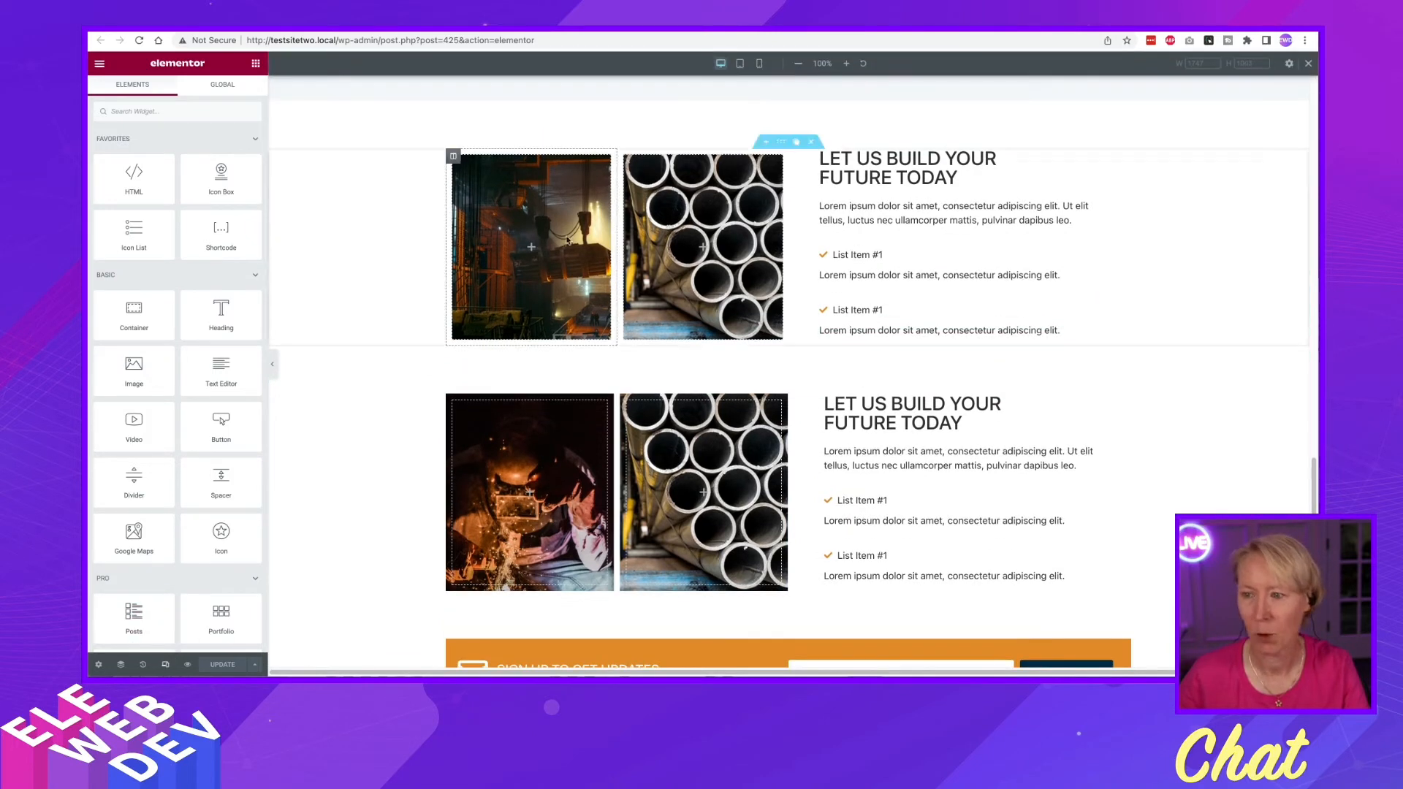
click(741, 64)
scroll(735, 331, down, 2)
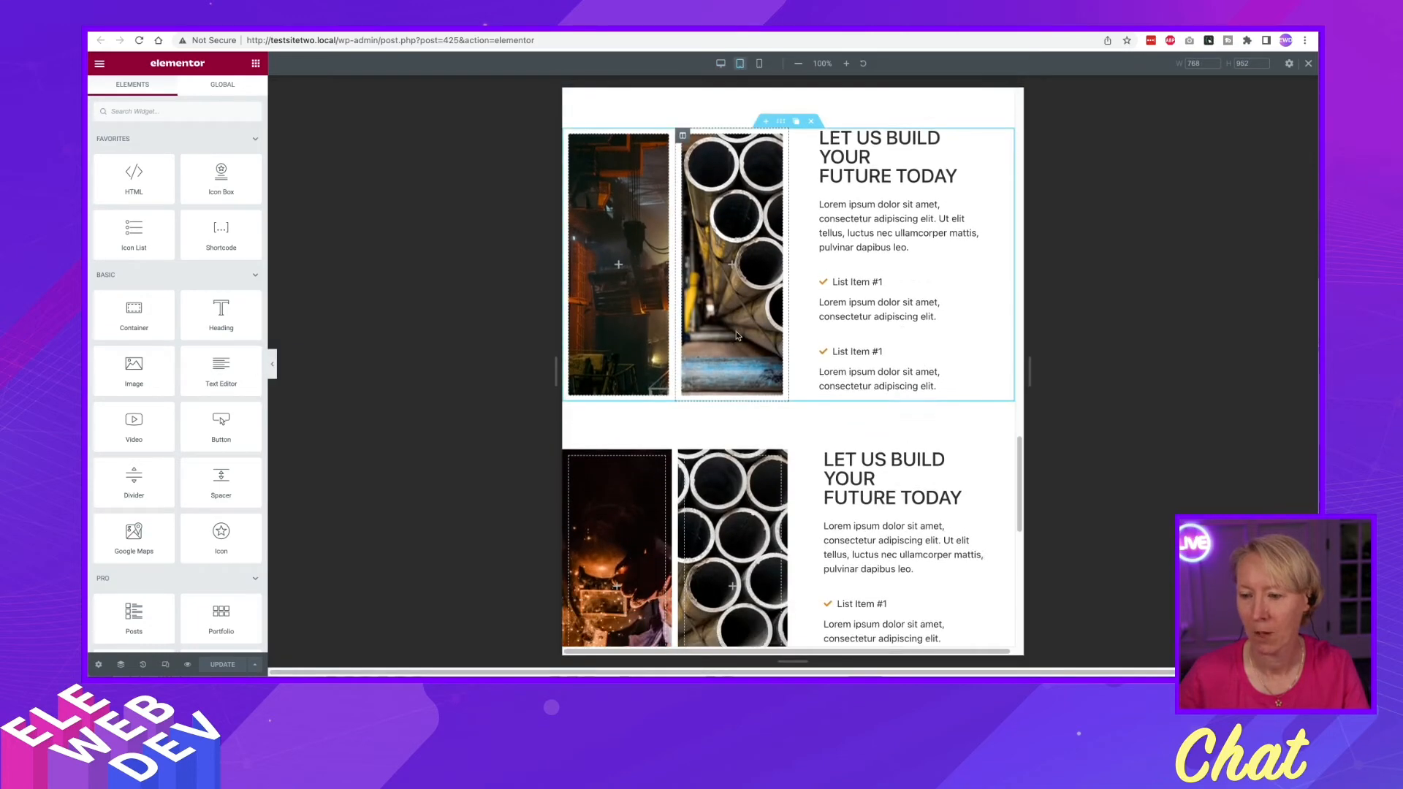
scroll(735, 332, down, 2)
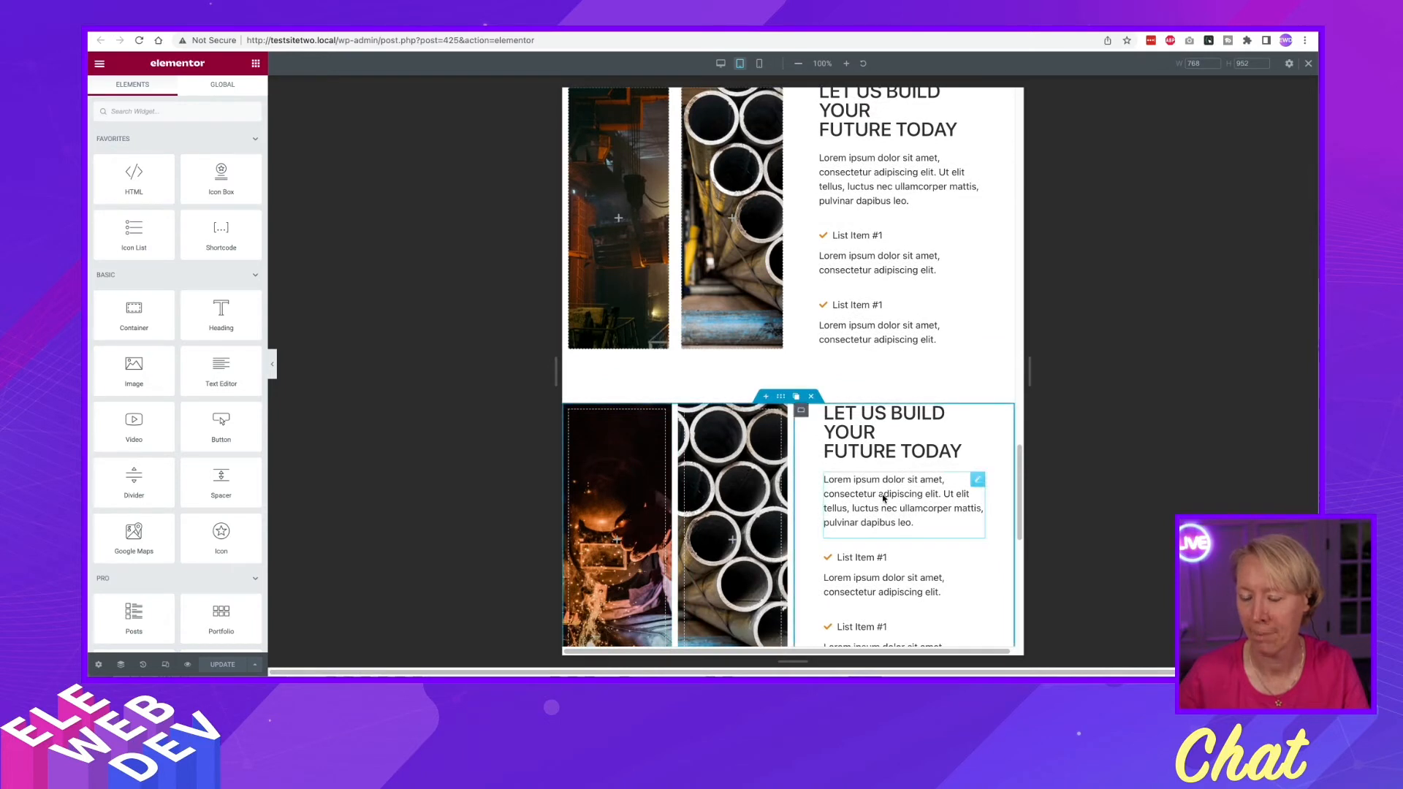
scroll(883, 499, up, 4)
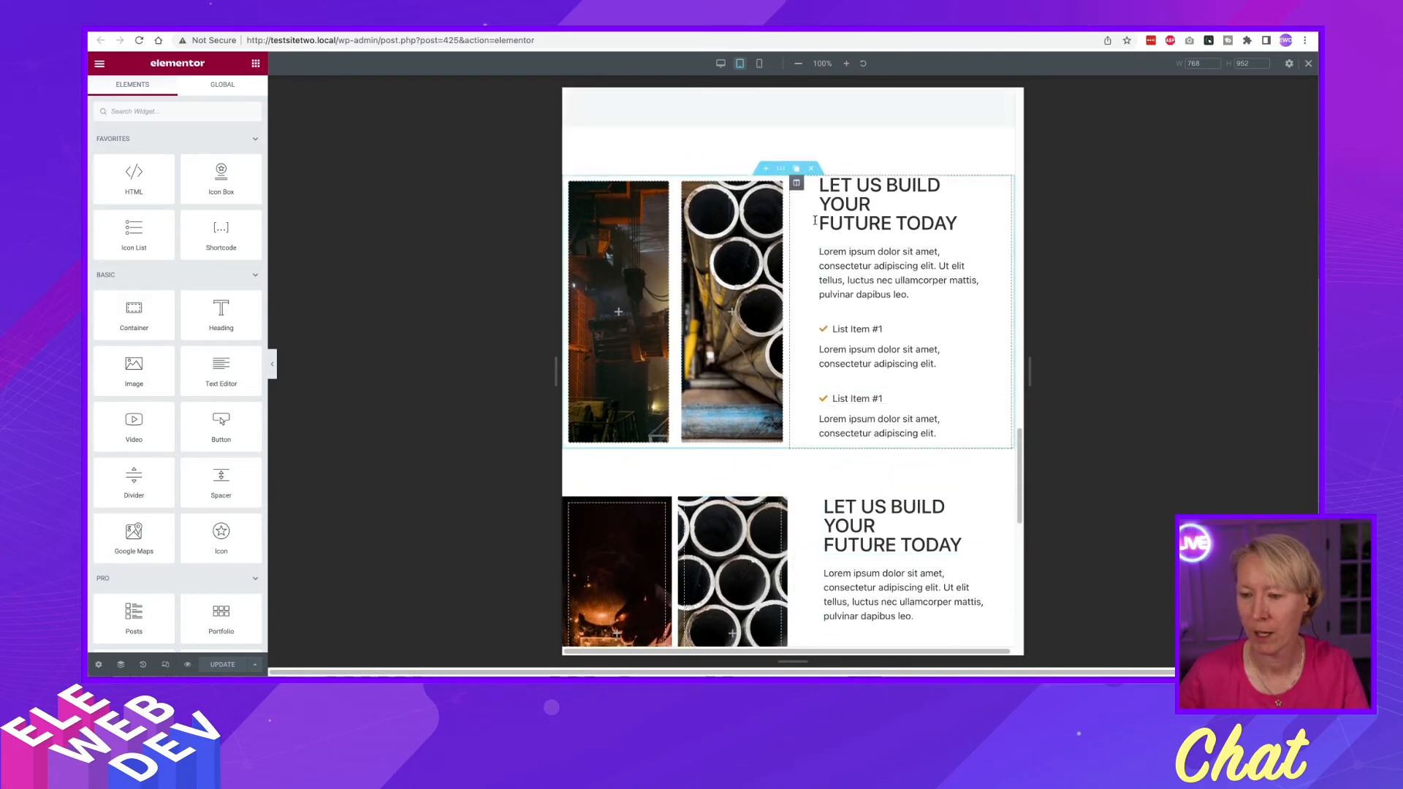
click(813, 169)
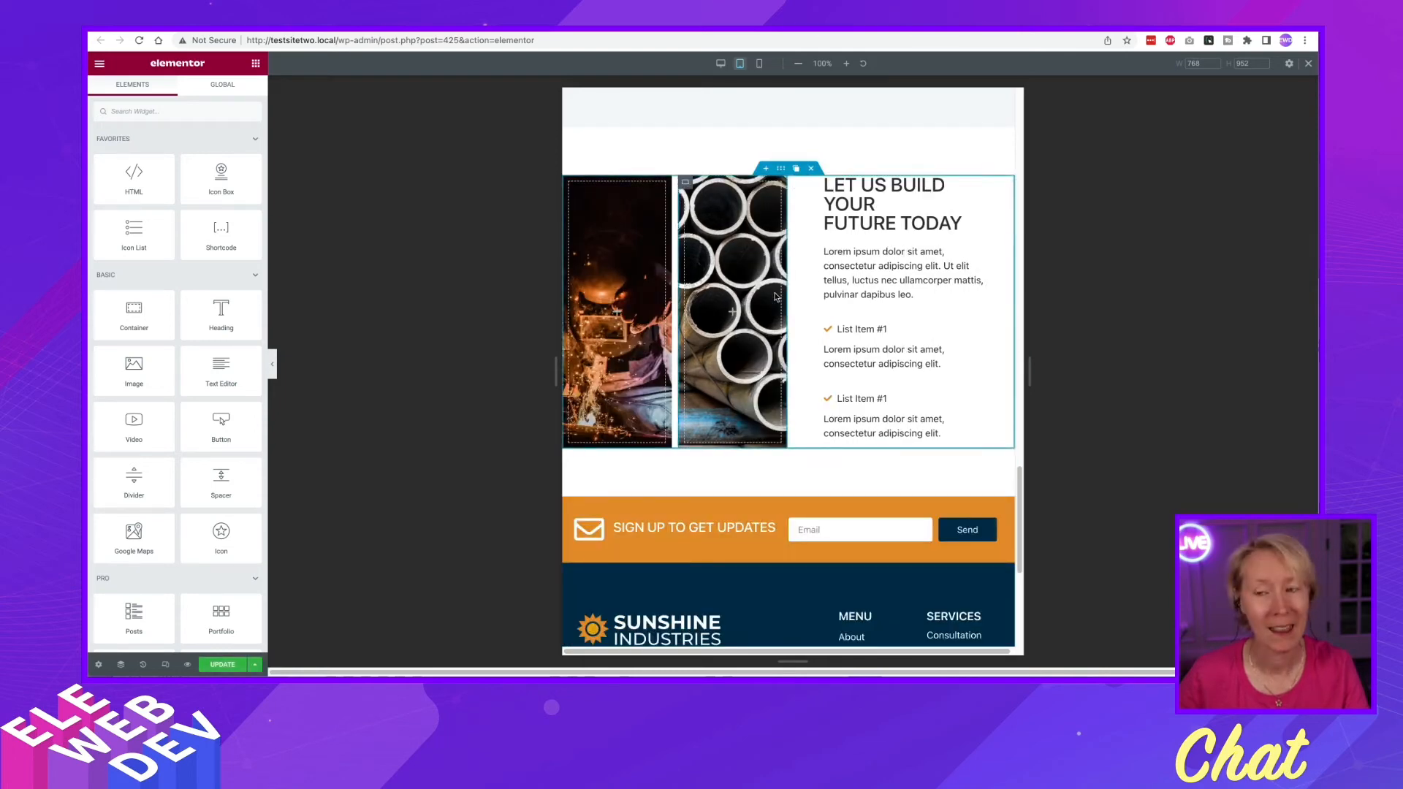
Check the sign-up bar, footer and remaining "Let Us Build Your Future Today" section at tablet size
scroll(776, 296, down, 10)
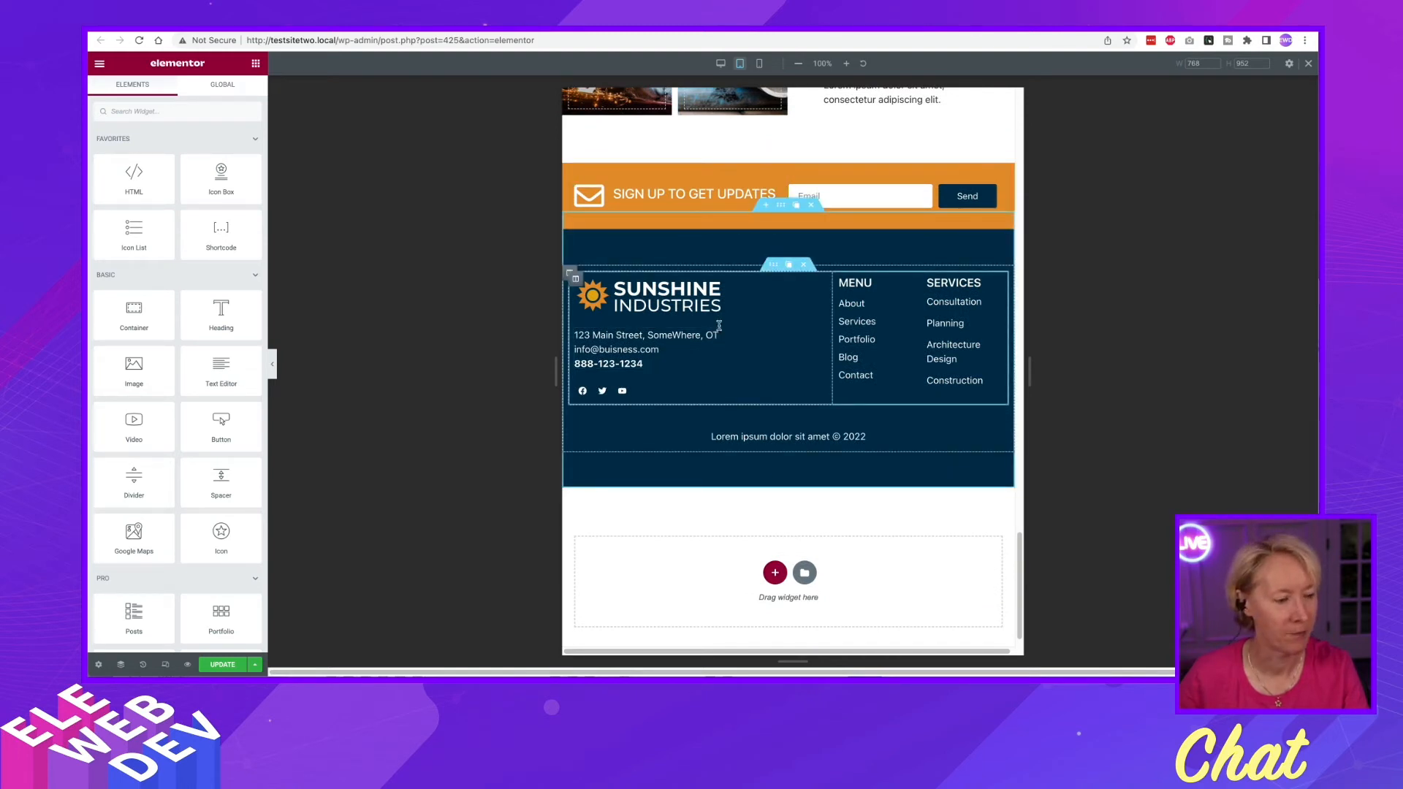
scroll(731, 307, up, 1)
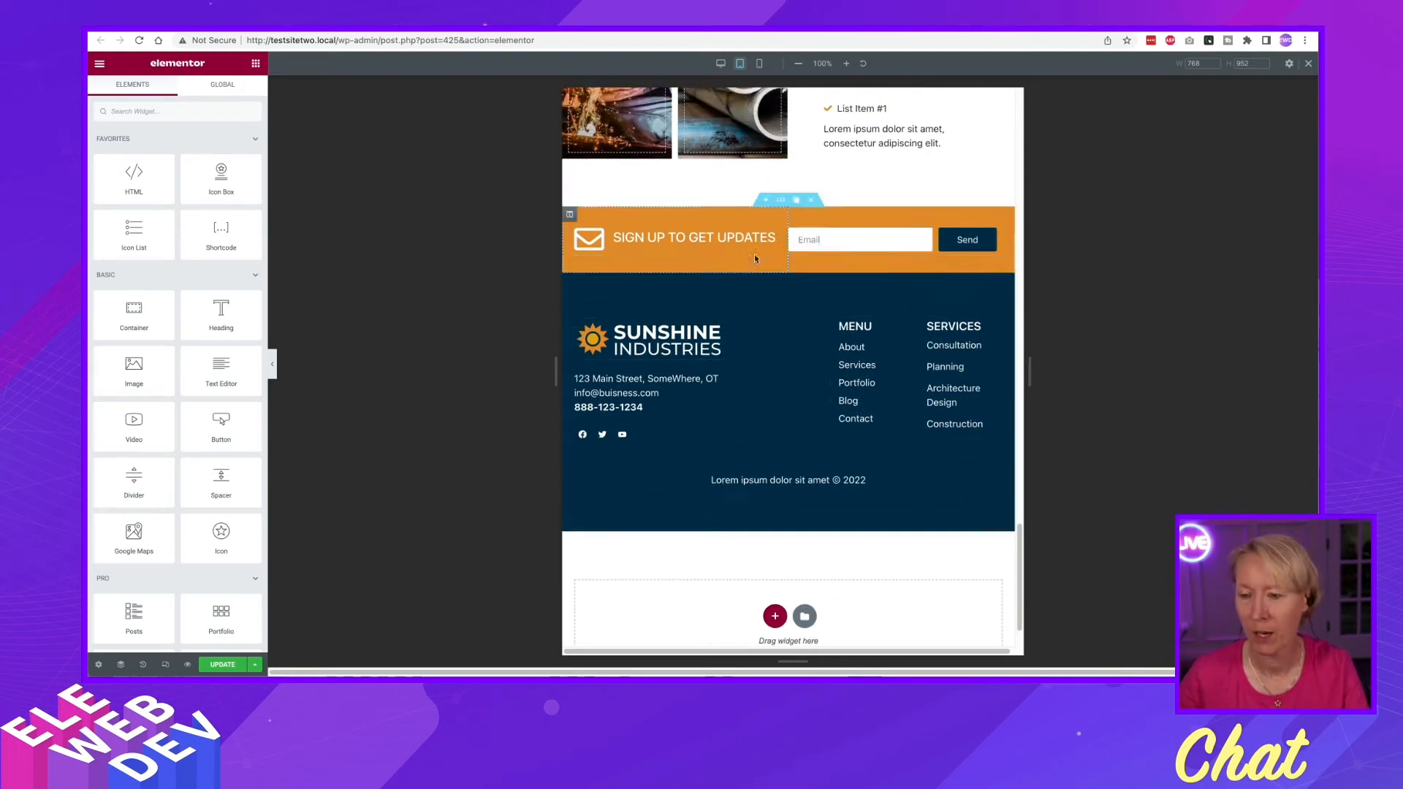
scroll(770, 217, up, 5)
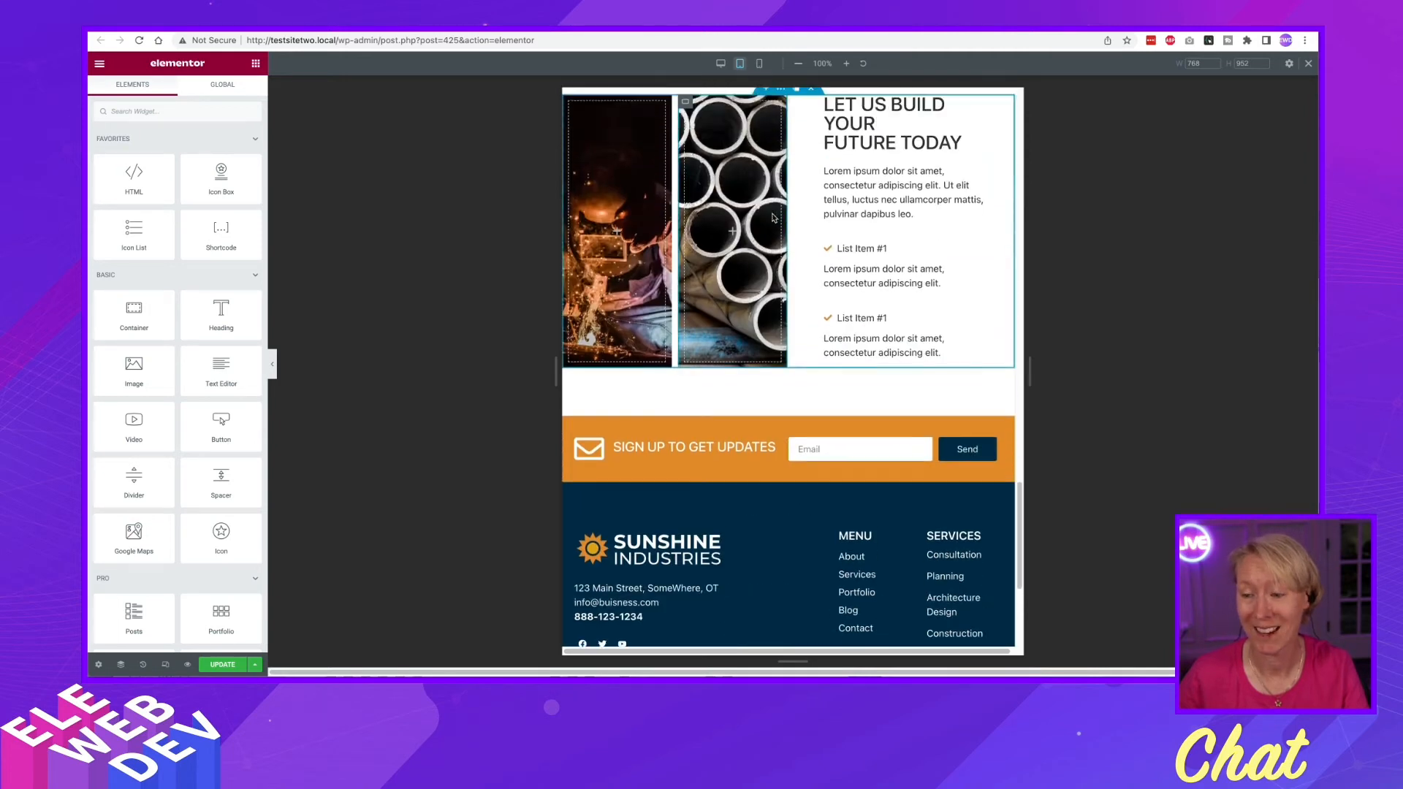
scroll(772, 218, up, 1)
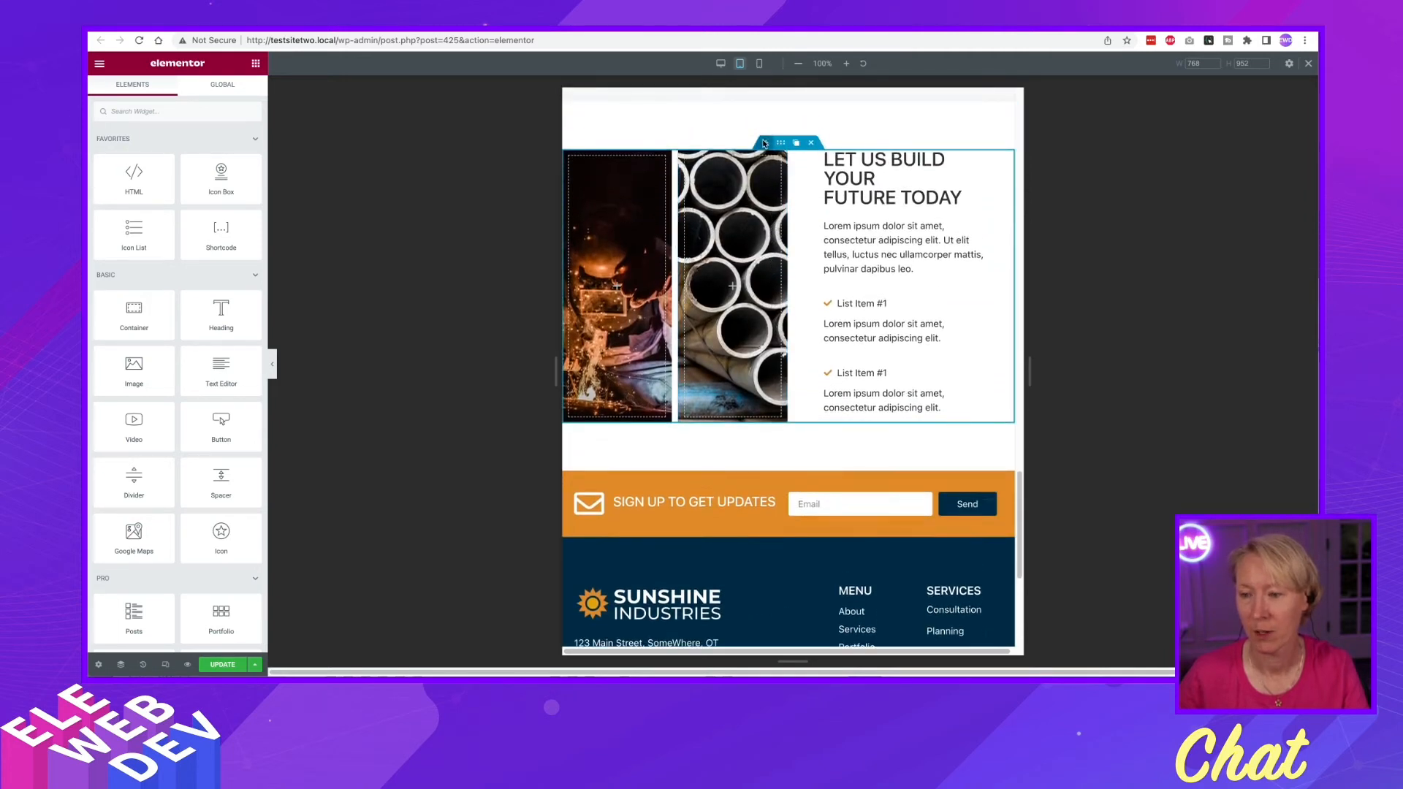
Switch to the mobile preview and examine the stacked sections from the cranes image down to "Let Us Build Your Future Today"
click(759, 63)
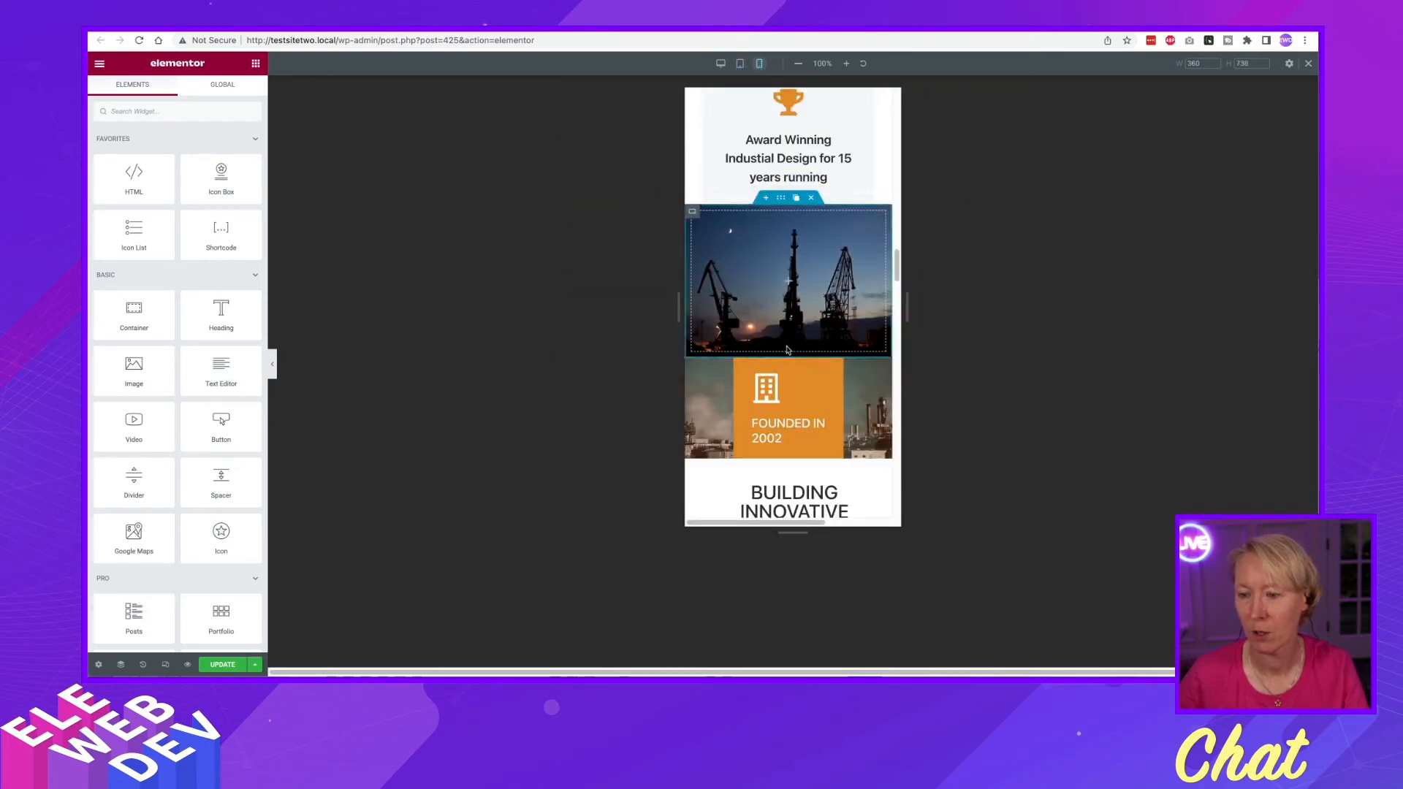
scroll(787, 350, down, 3)
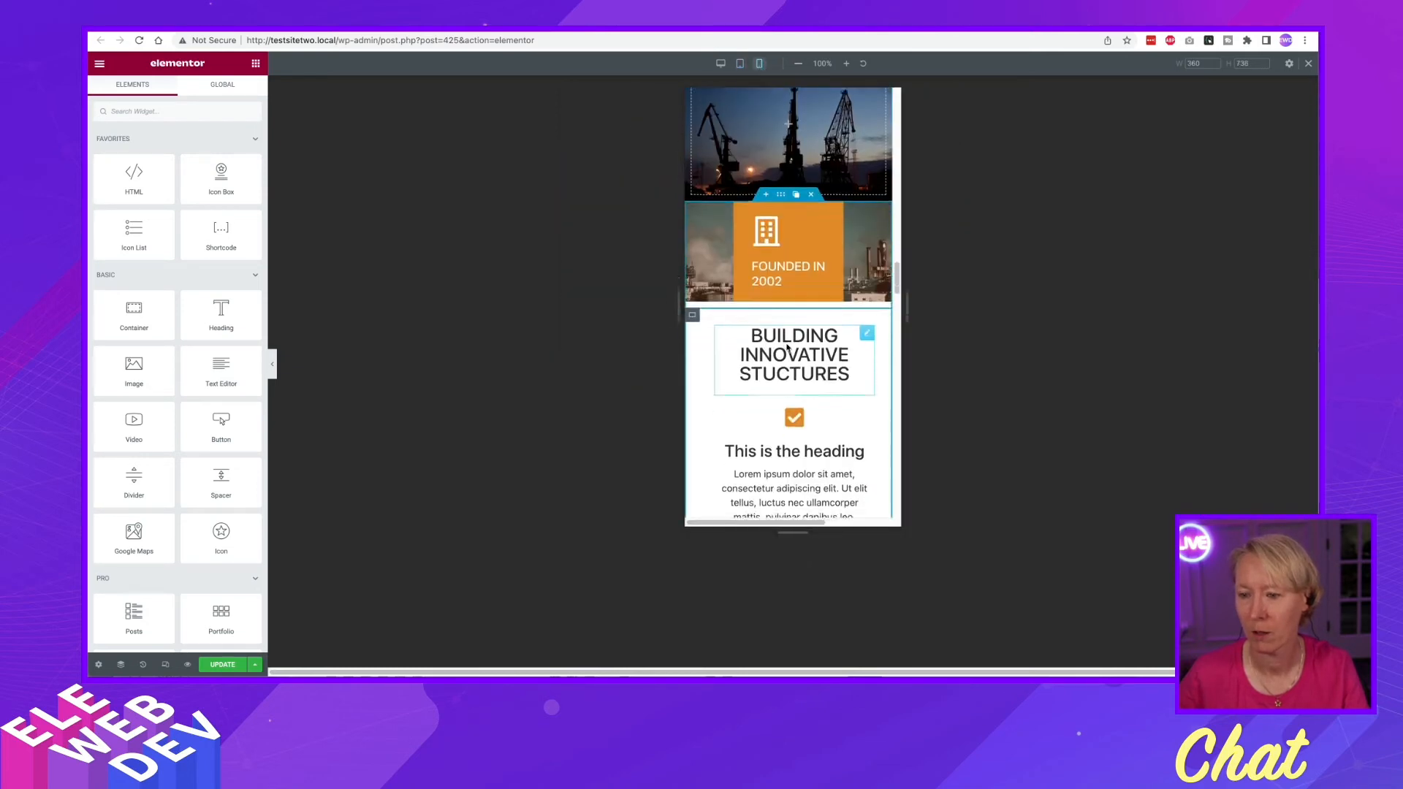
scroll(824, 359, down, 2)
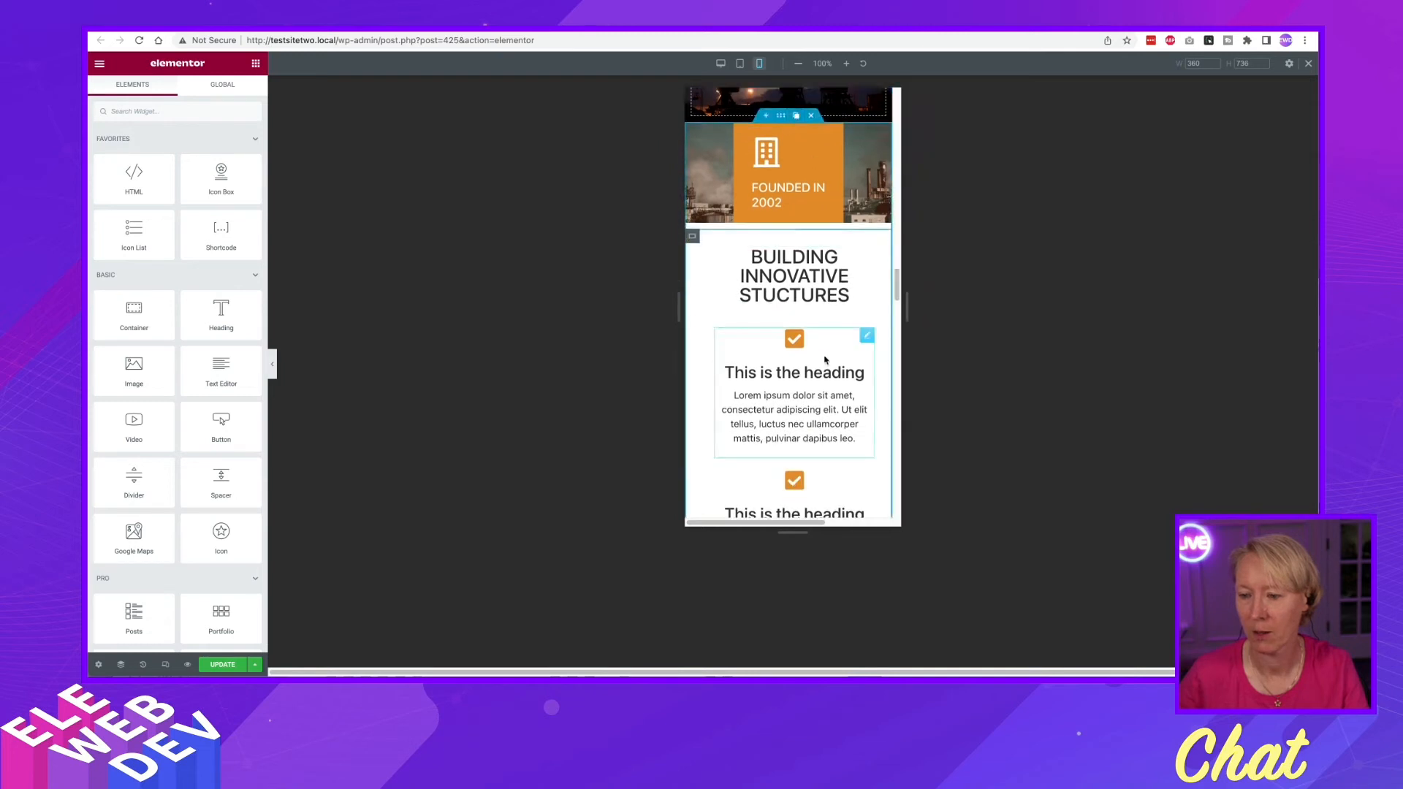
scroll(825, 359, down, 8)
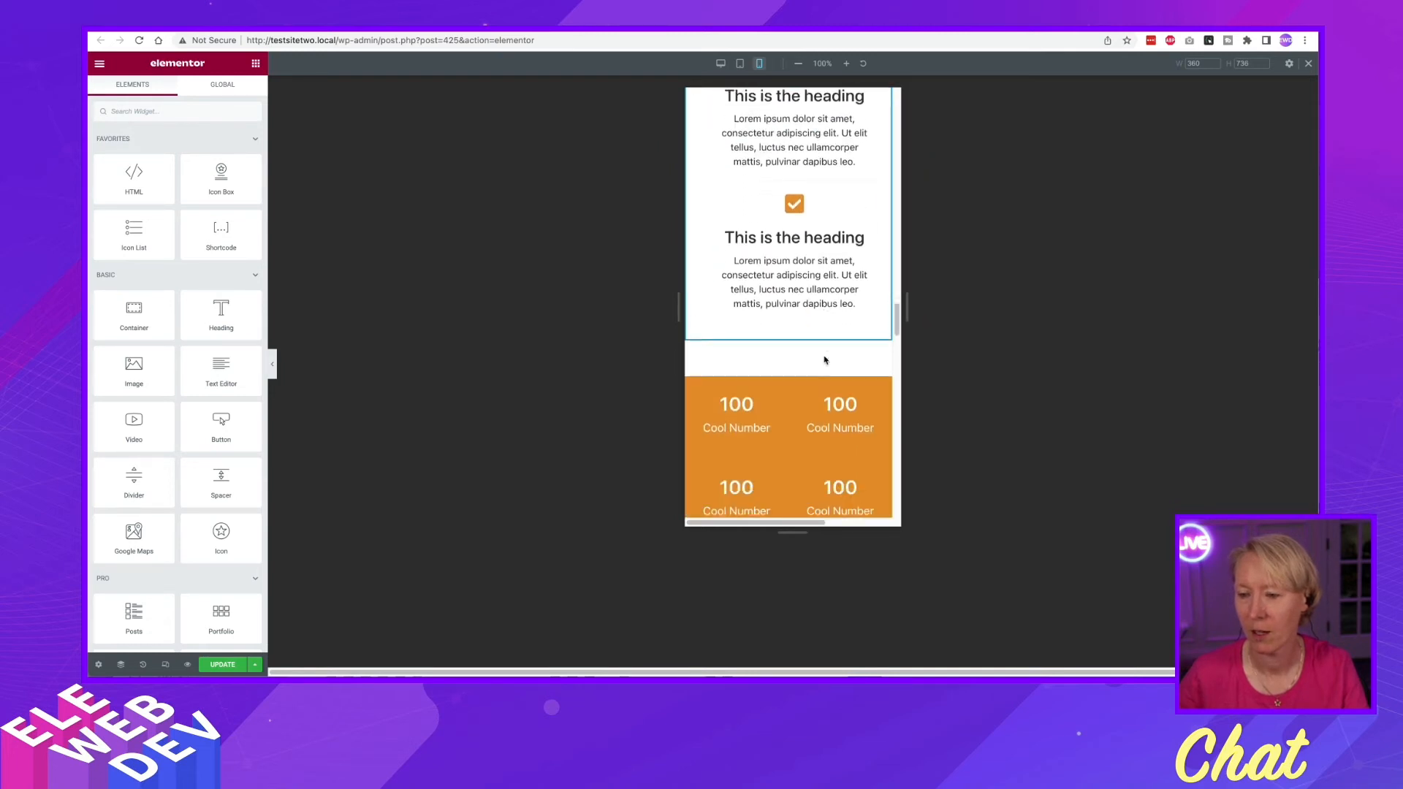
scroll(824, 359, down, 7)
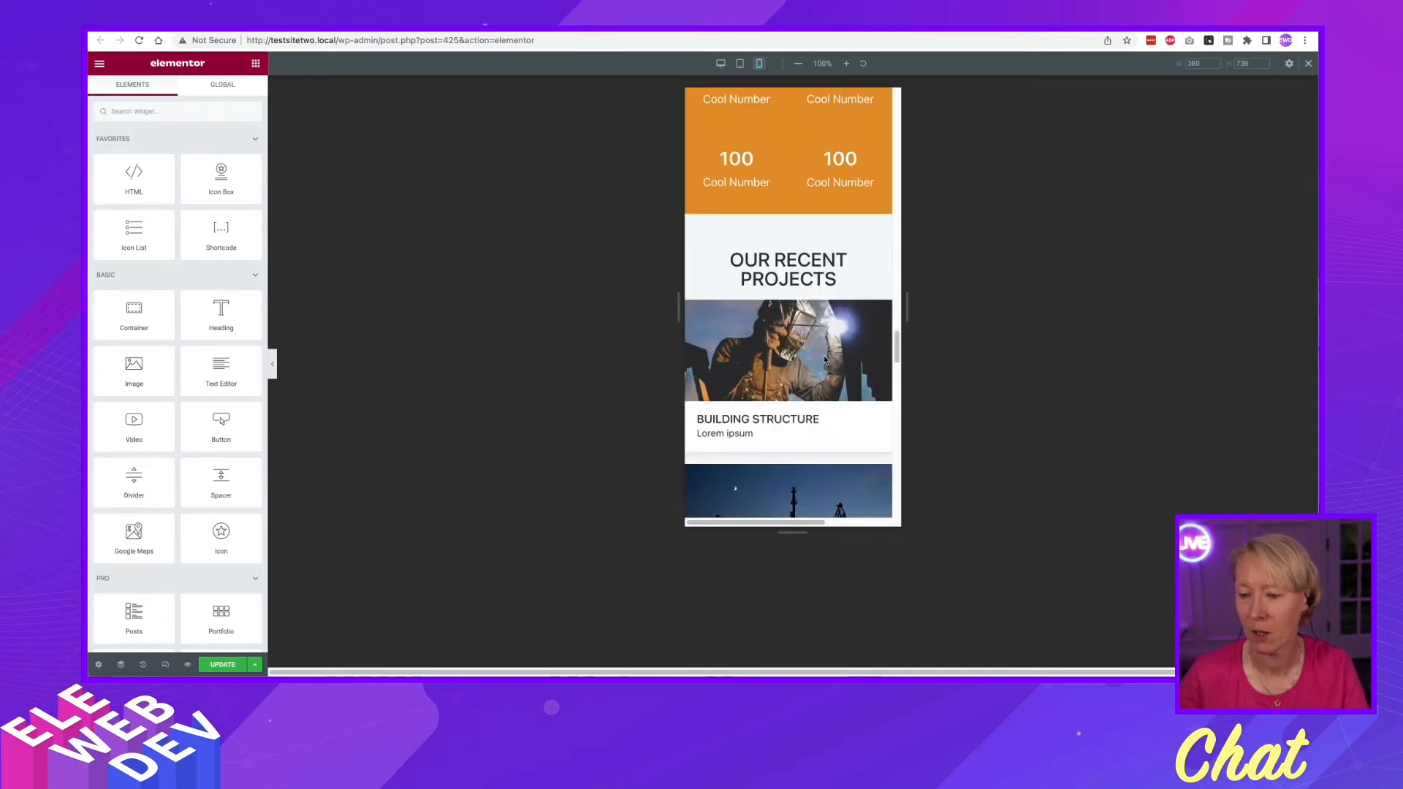
scroll(824, 359, down, 5)
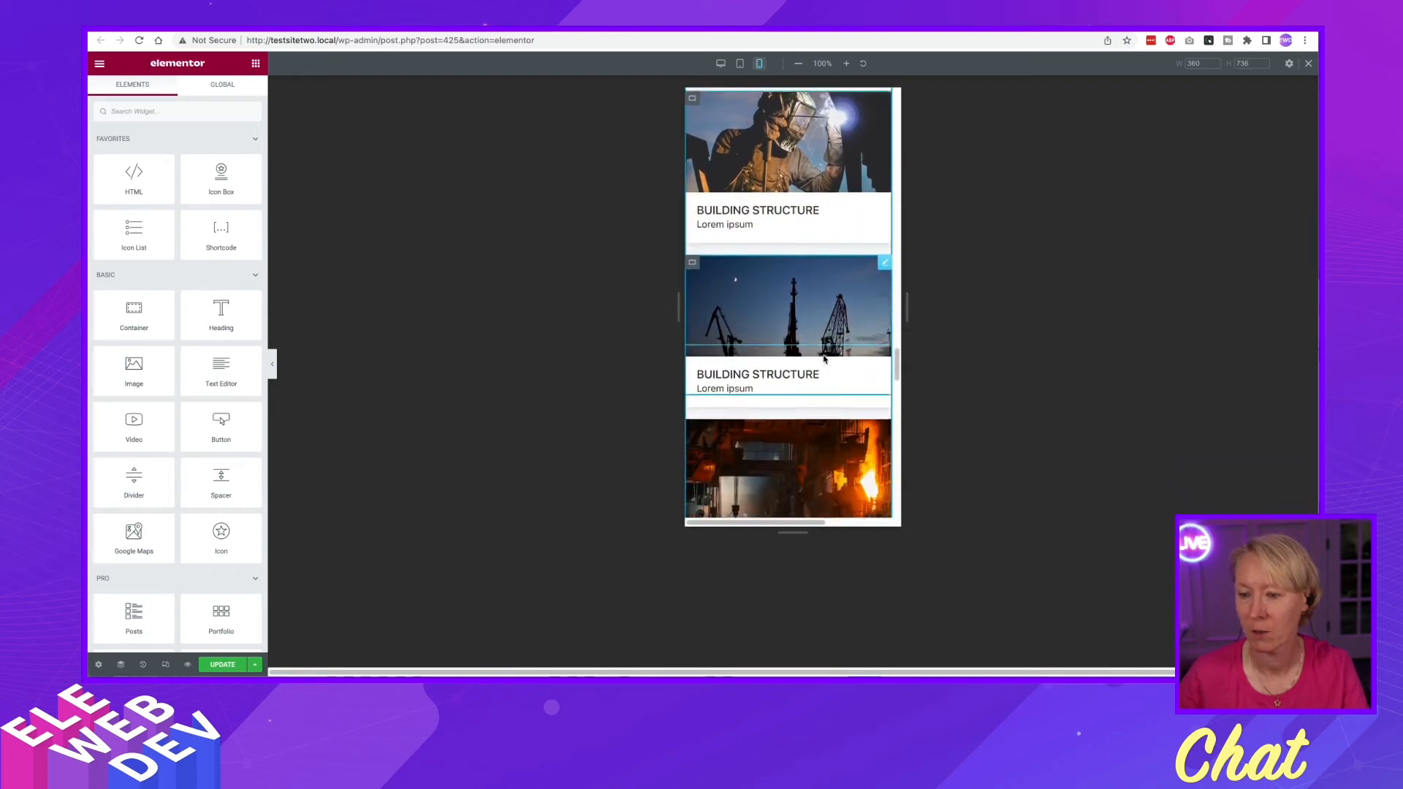
scroll(824, 358, down, 10)
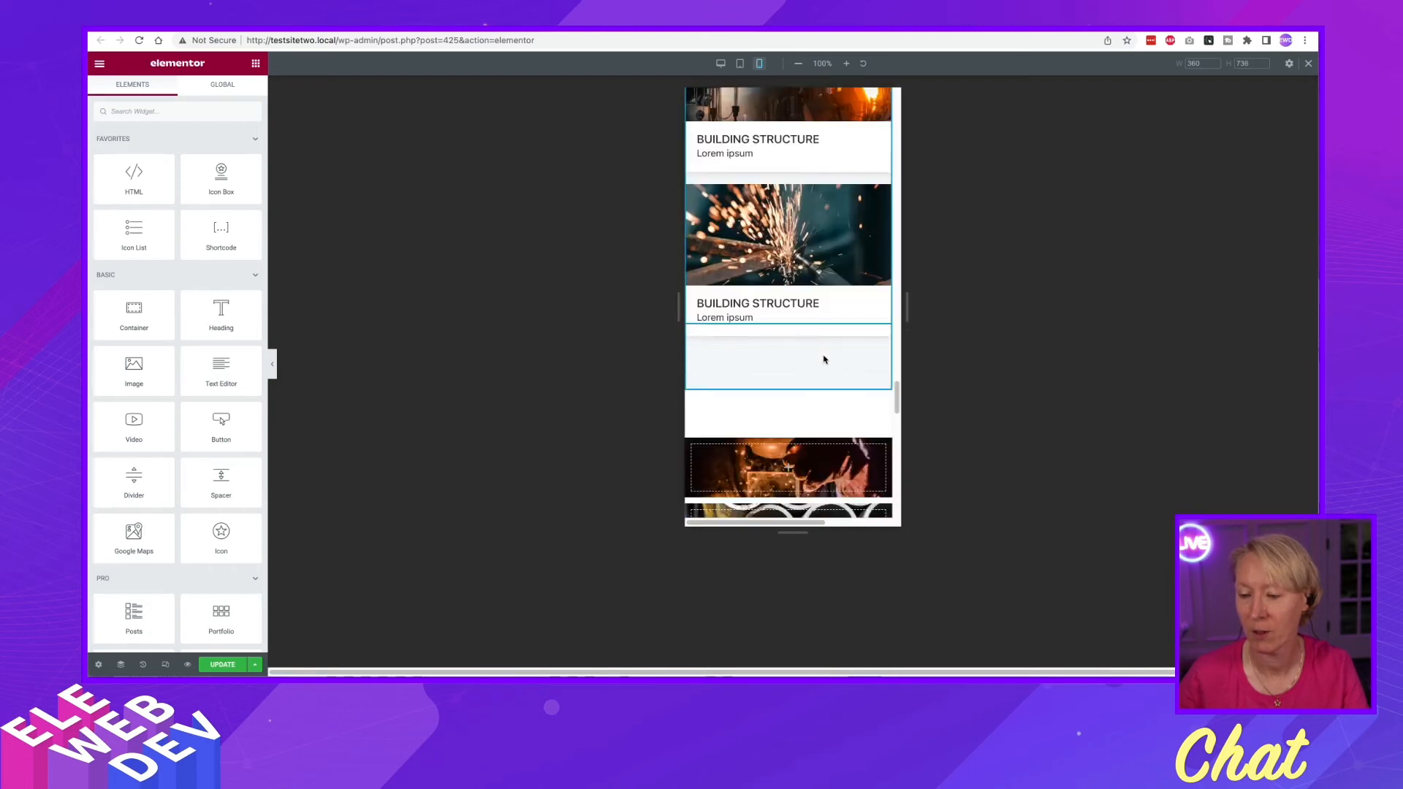
scroll(823, 359, down, 5)
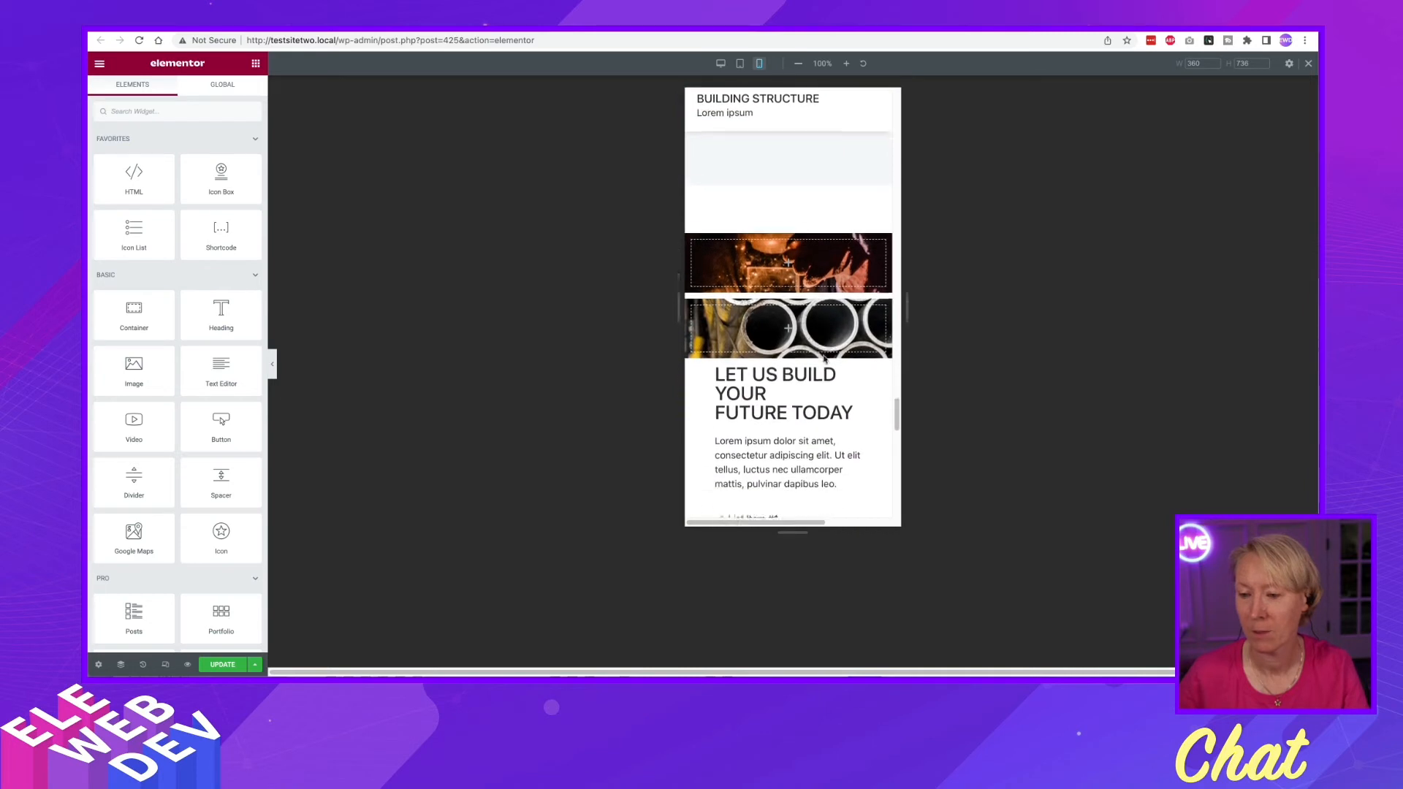
scroll(824, 358, down, 2)
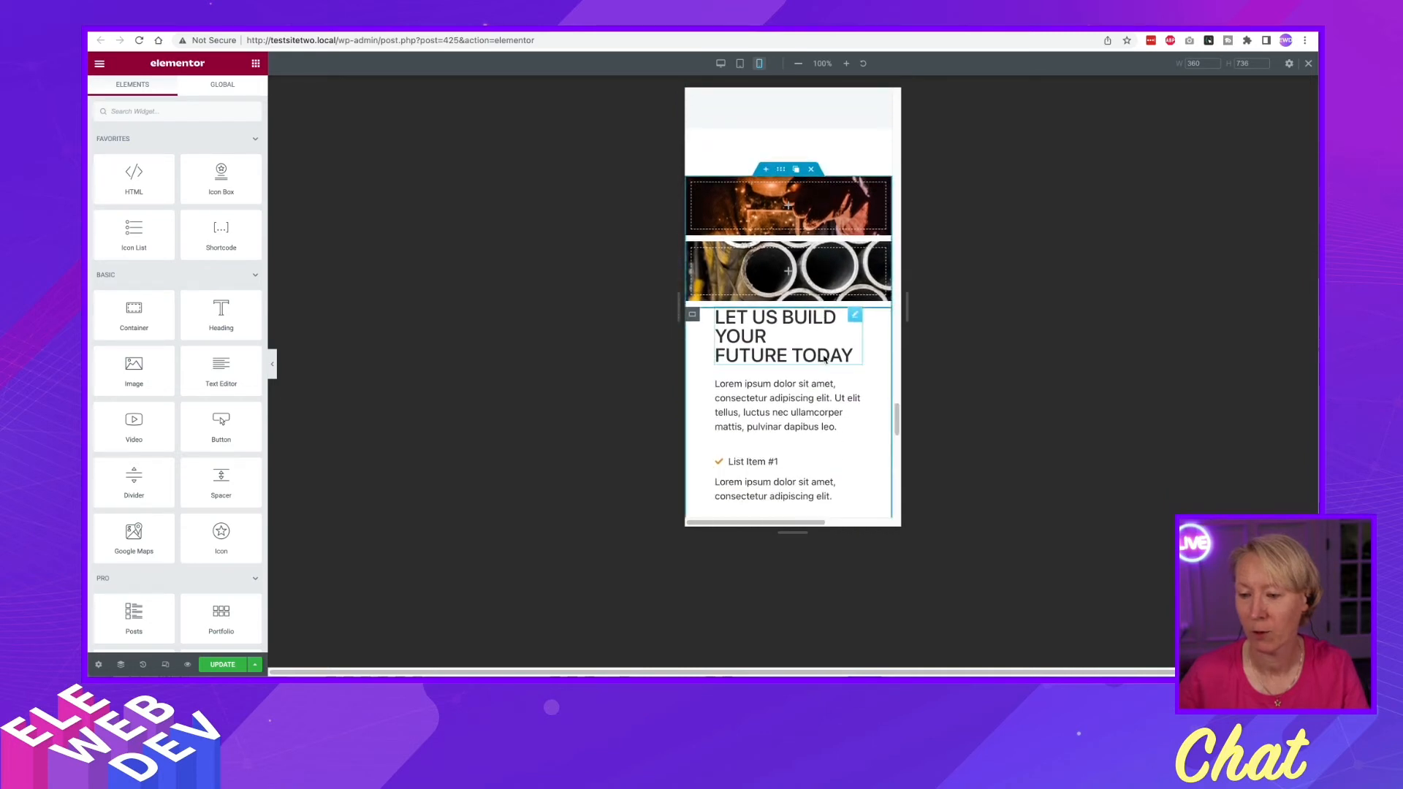
Set the mobile minimum height of the welder image container above "Let Us Build Your Future Today" to 210 px
scroll(824, 358, down, 1)
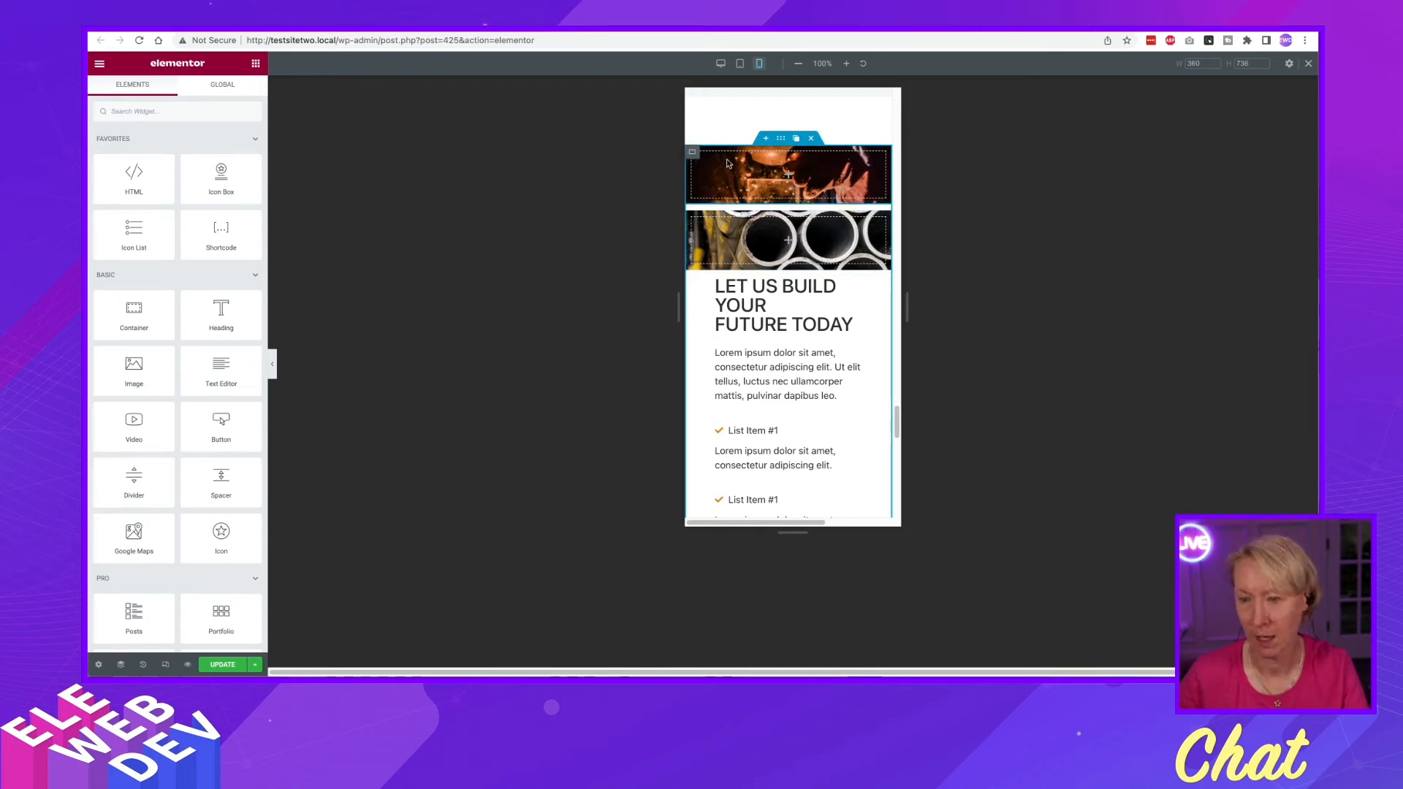
right_click(698, 155)
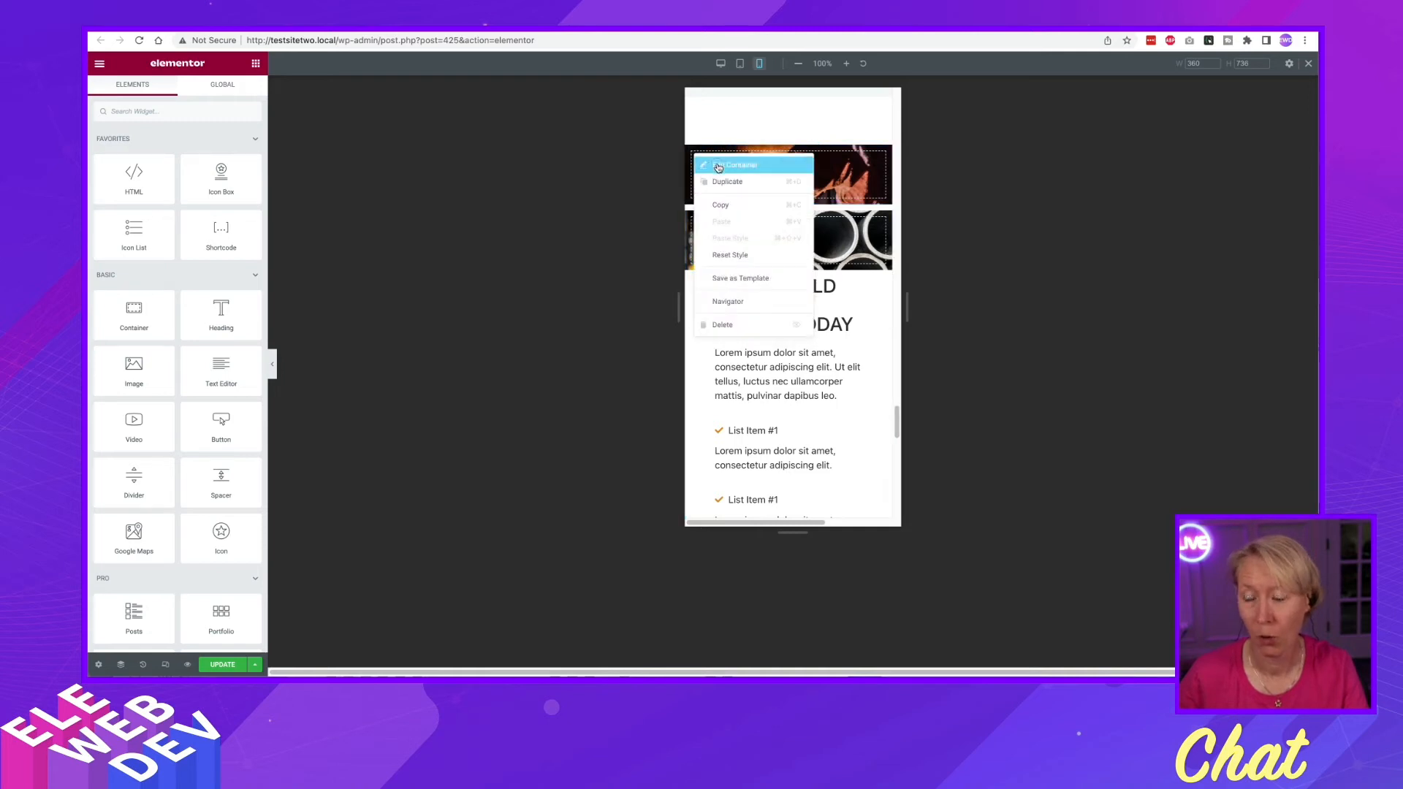
click(718, 167)
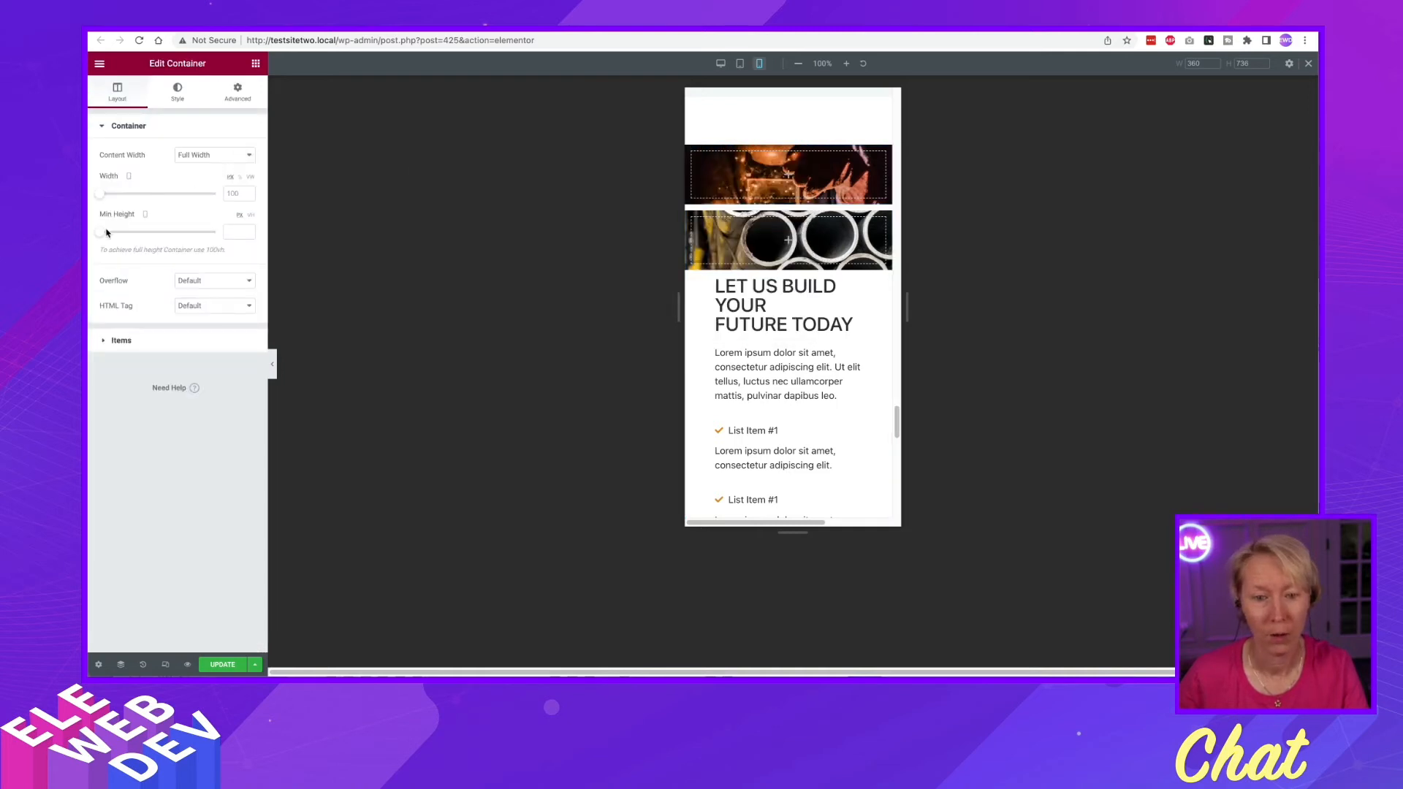
drag(102, 234, 118, 234)
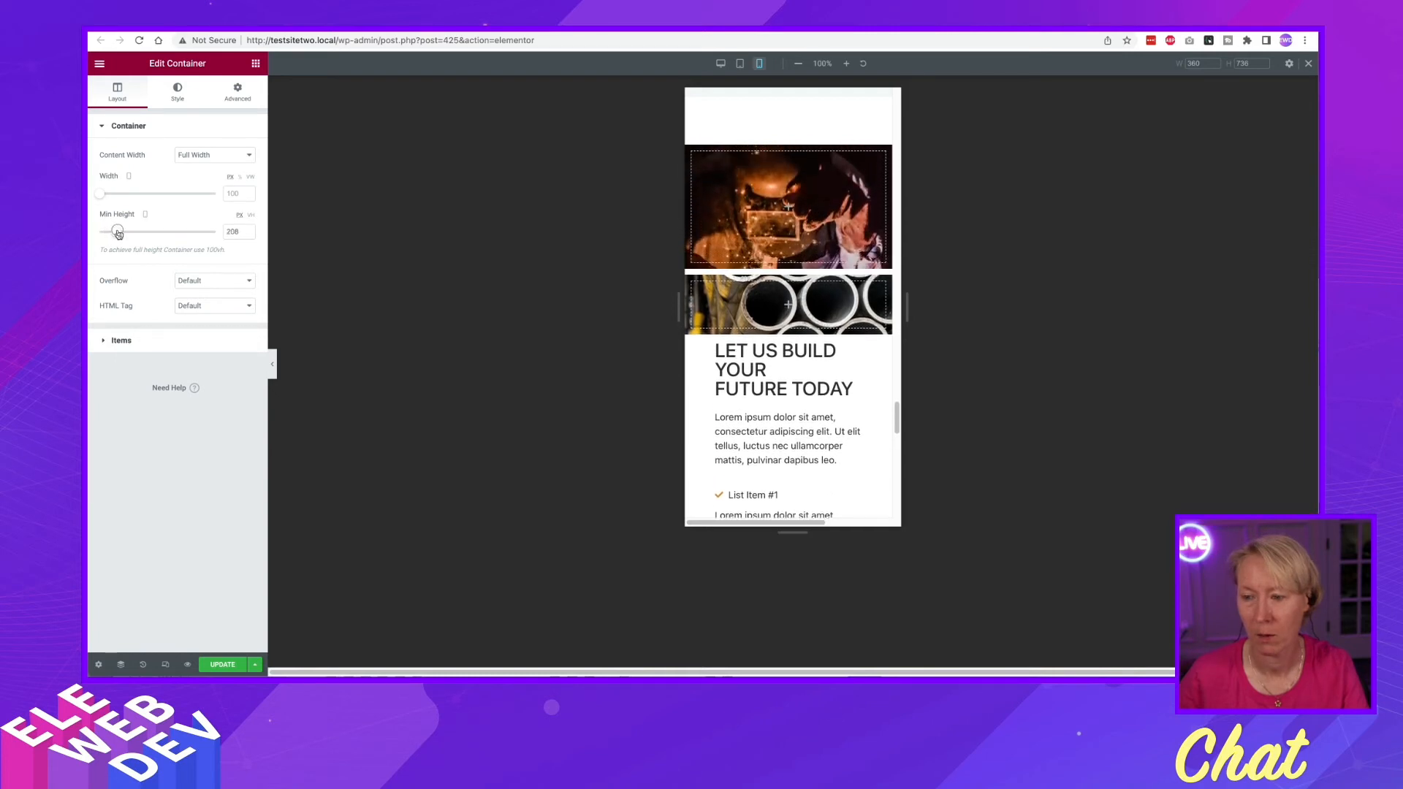
click(248, 229)
click(248, 230)
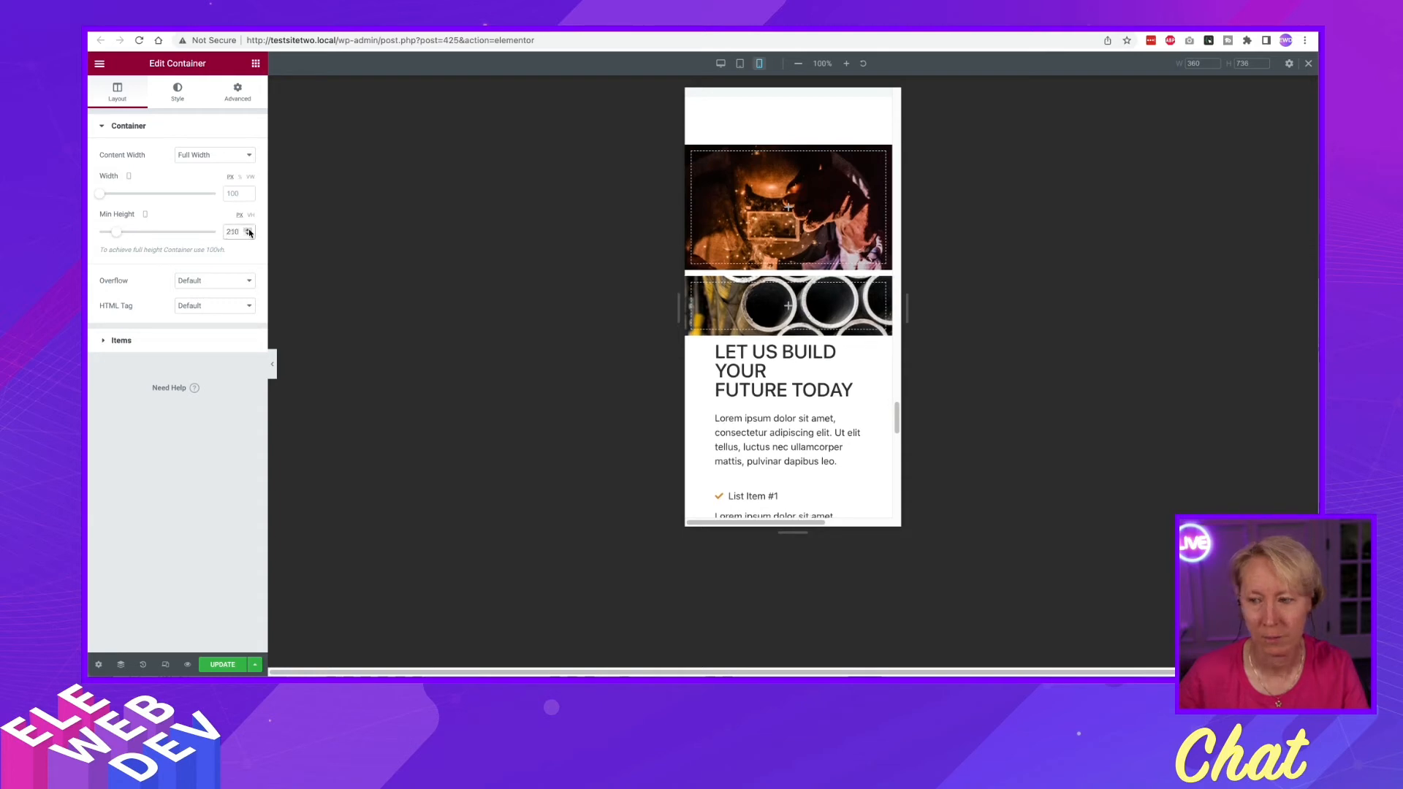
Set the mobile minimum height of the pipes image container to 210 px
right_click(696, 287)
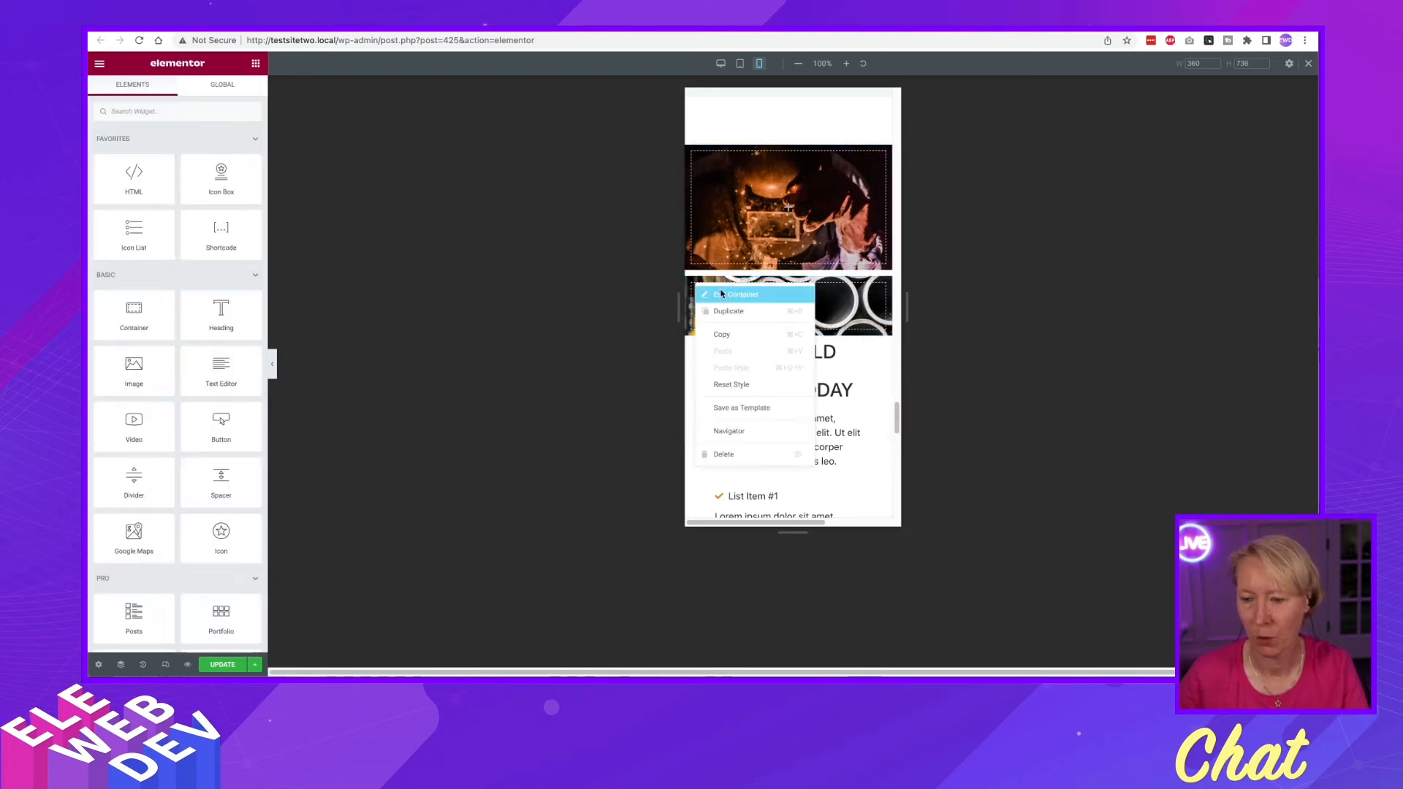
click(722, 294)
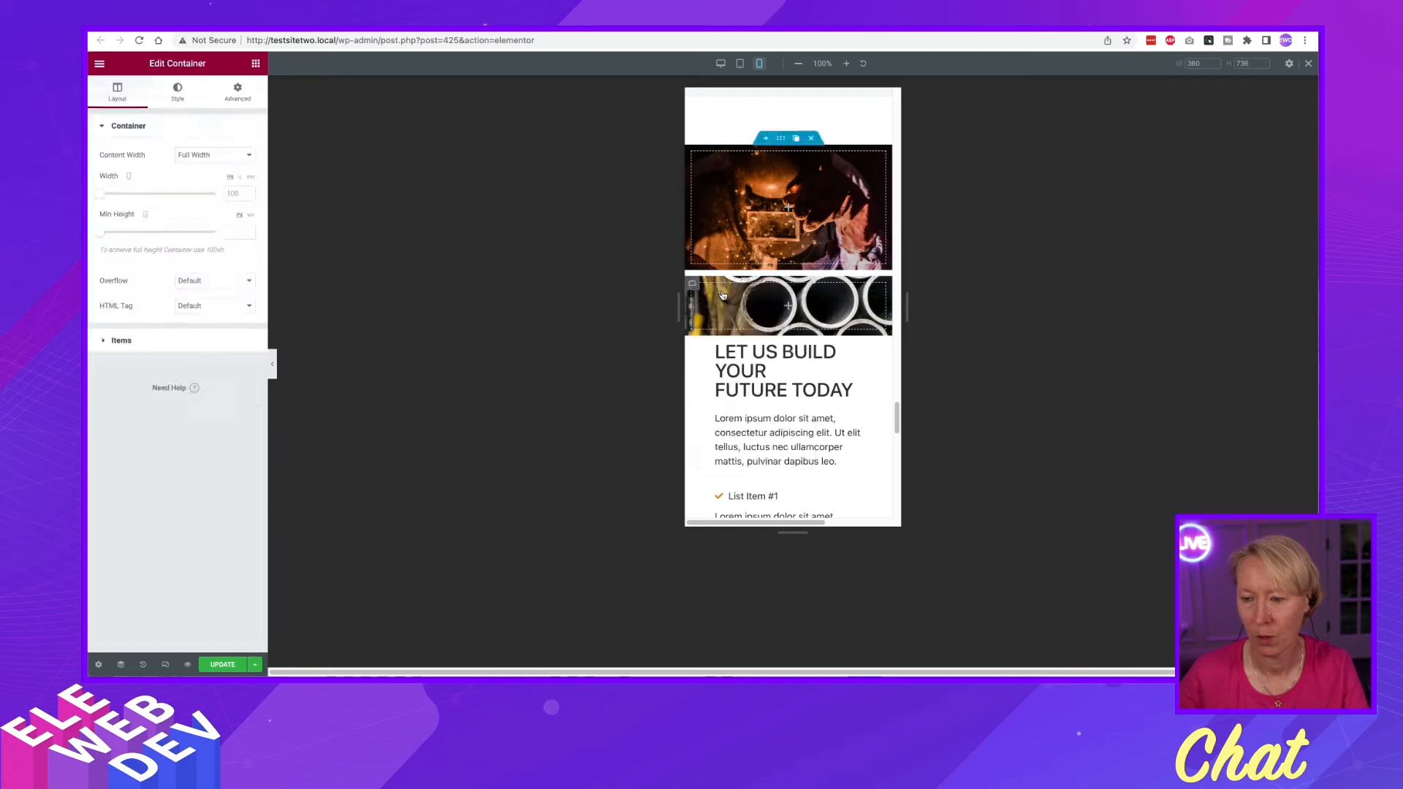
click(233, 228)
text(210)
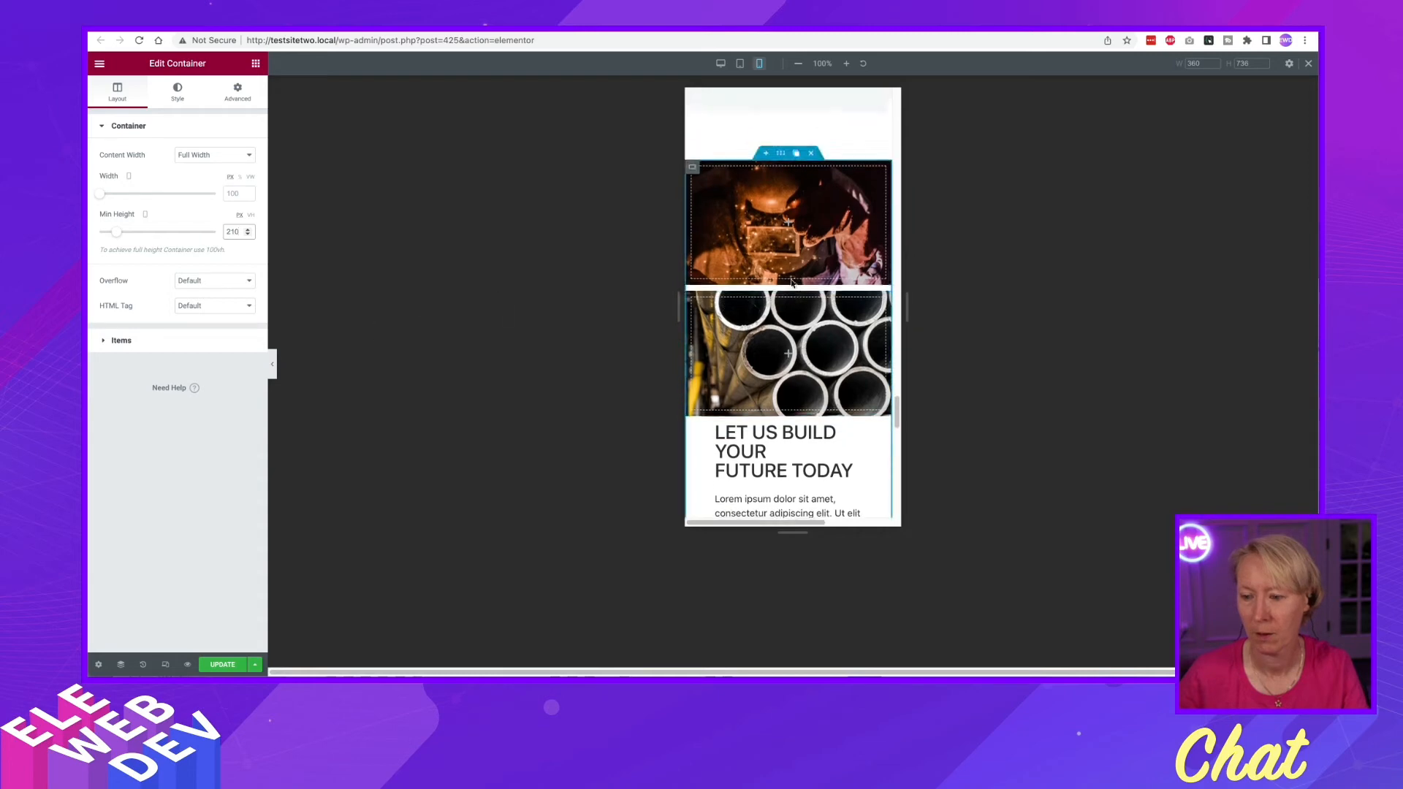
Set the mobile top margin of the "Let Us Build Your Future Today" text container to 20 px
scroll(792, 284, down, 4)
scroll(792, 285, up, 4)
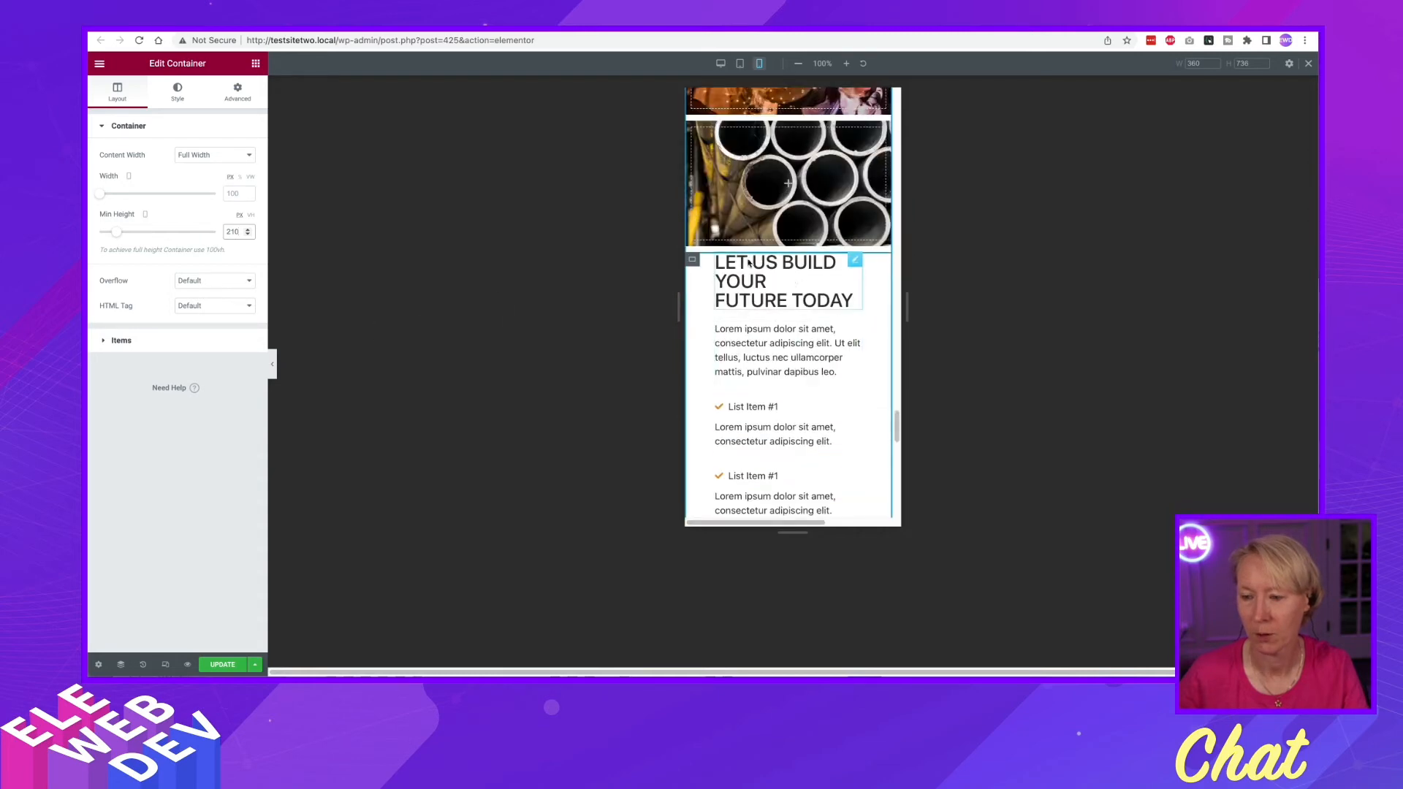
right_click(692, 262)
click(708, 273)
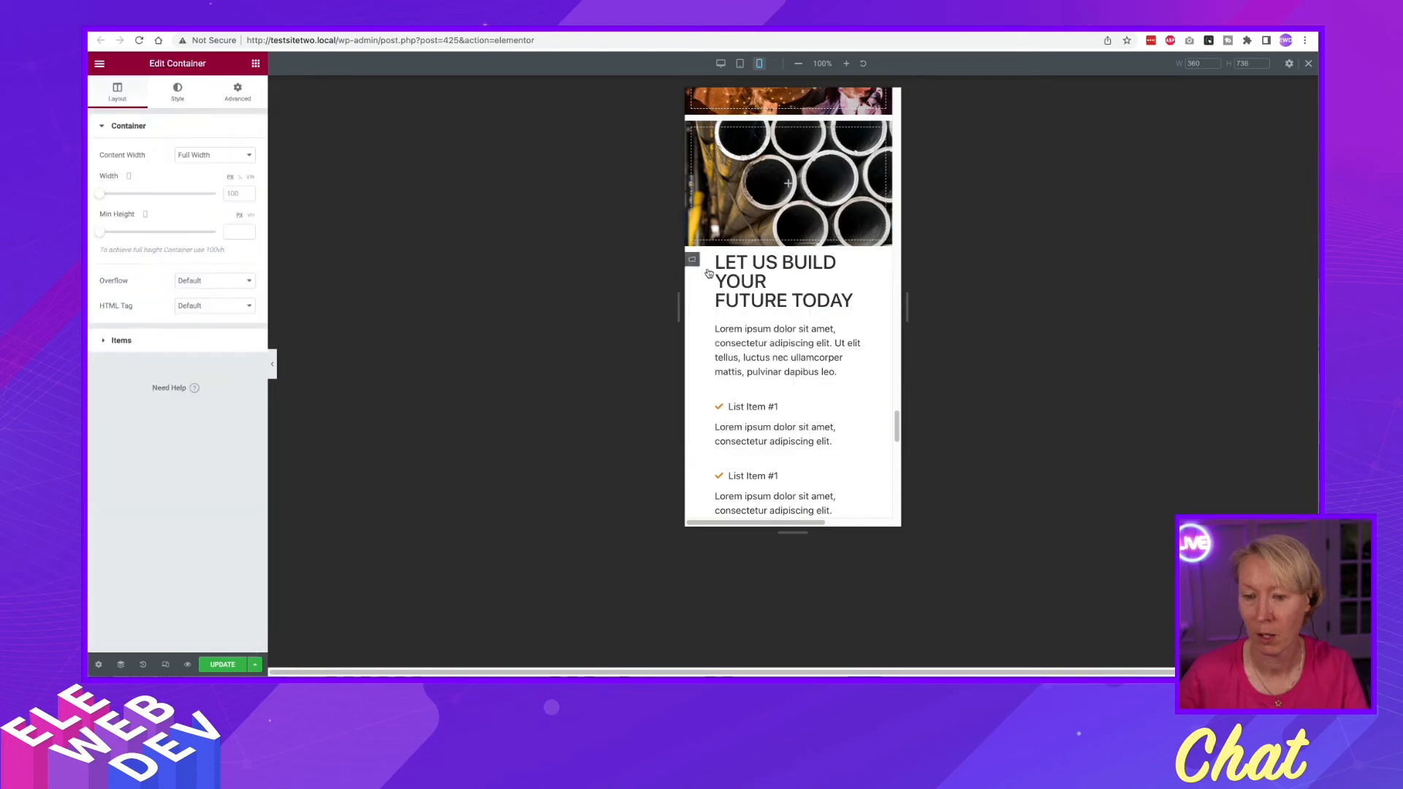
click(243, 100)
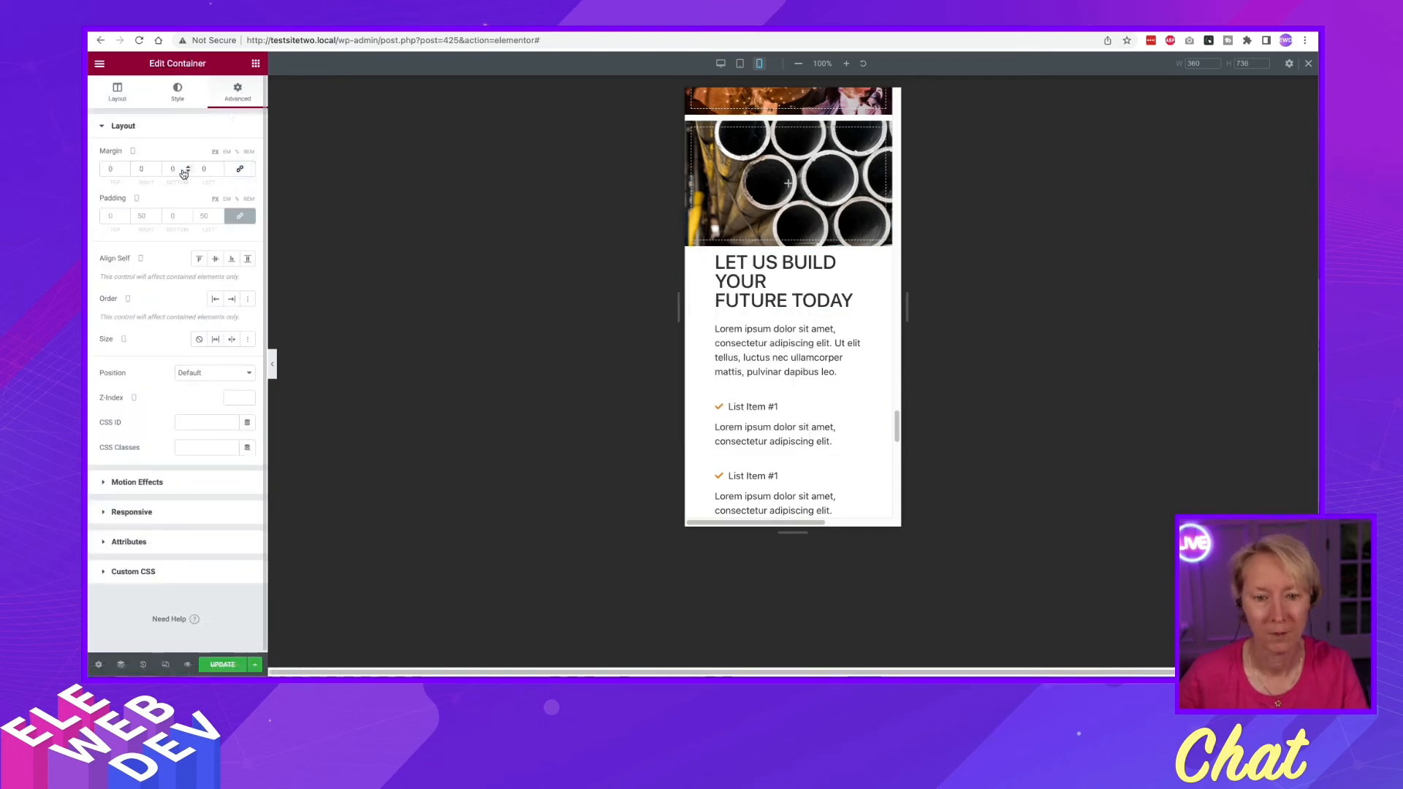
click(104, 169)
text(2)
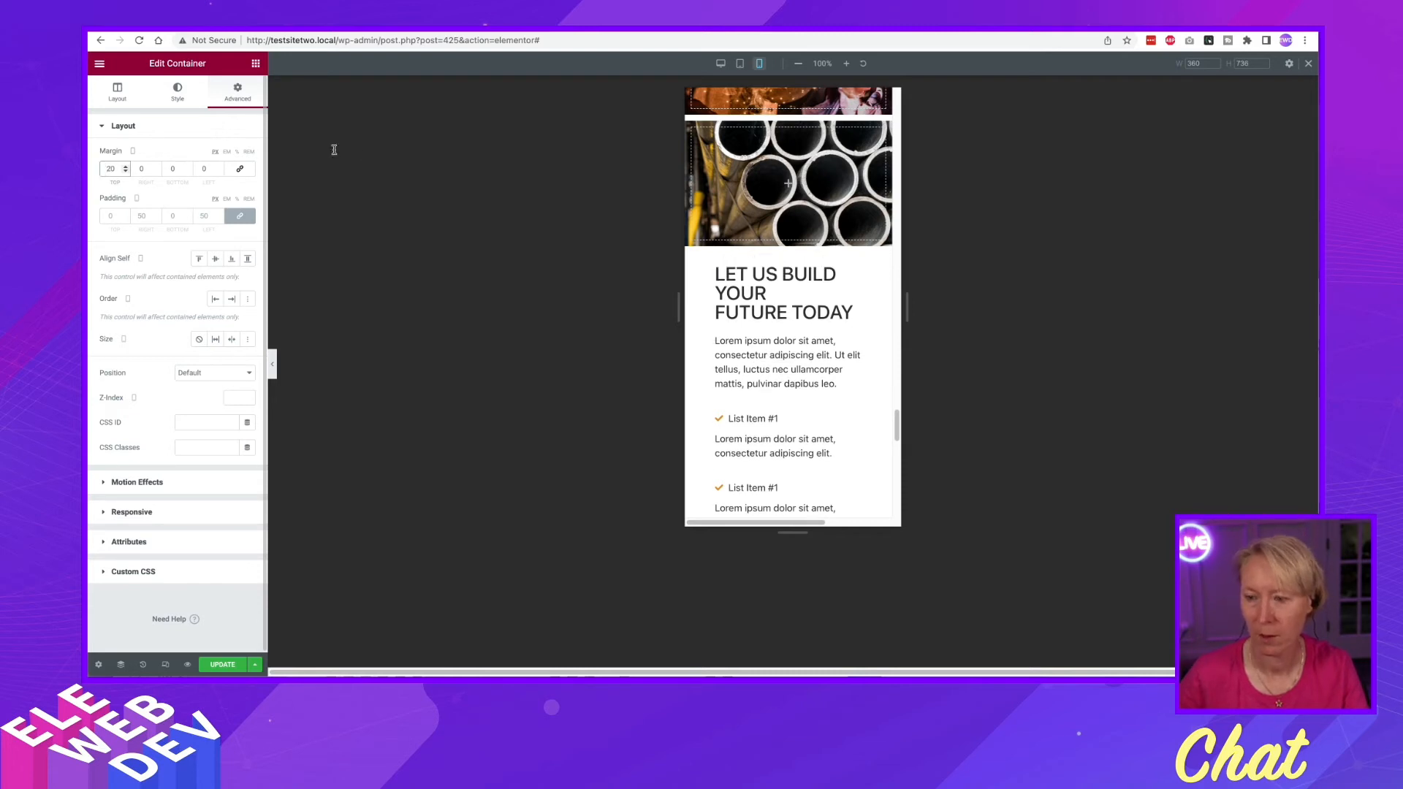
Compare the spacing around the images and set the text container's mobile top margin to 50 px
scroll(835, 204, up, 3)
scroll(835, 205, up, 2)
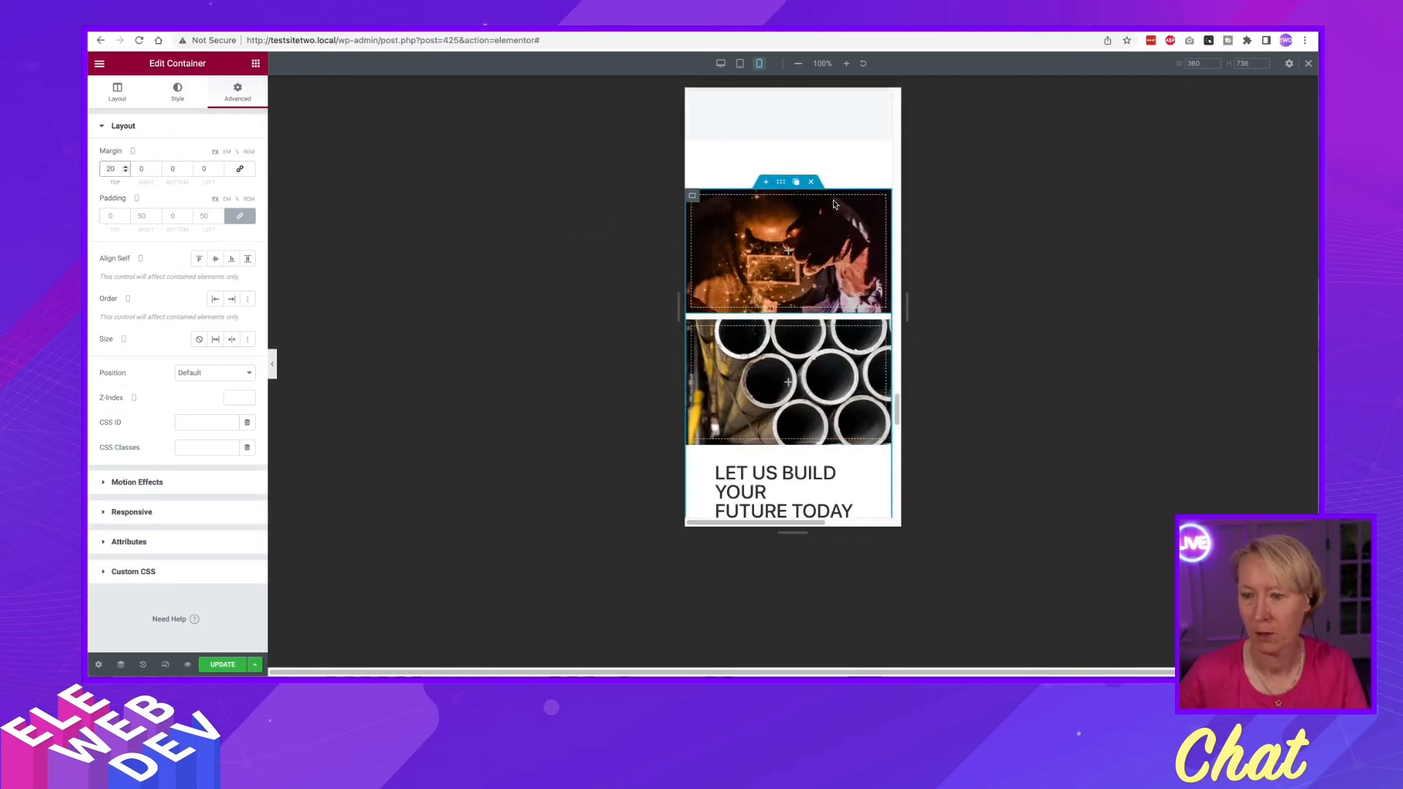
scroll(834, 204, down, 5)
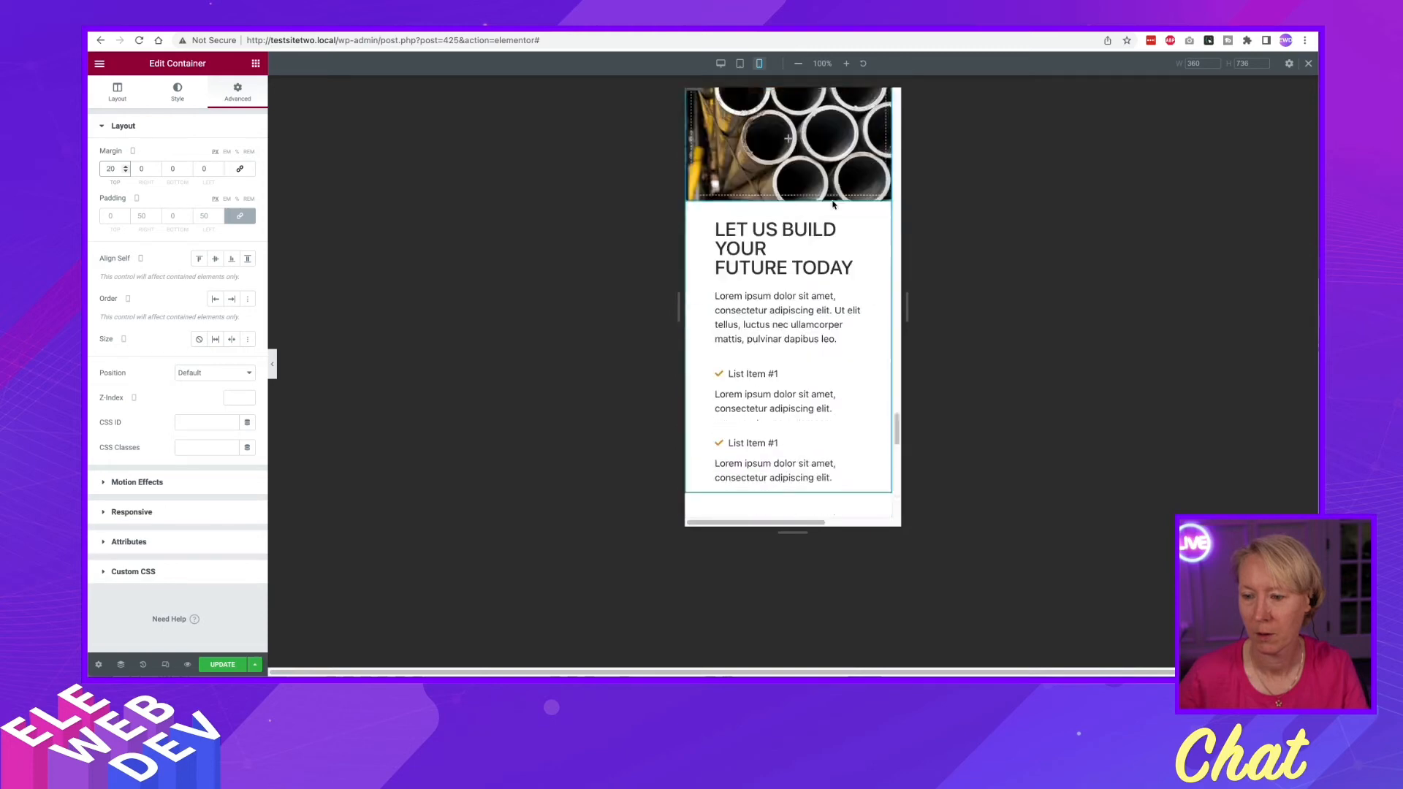
scroll(833, 205, up, 1)
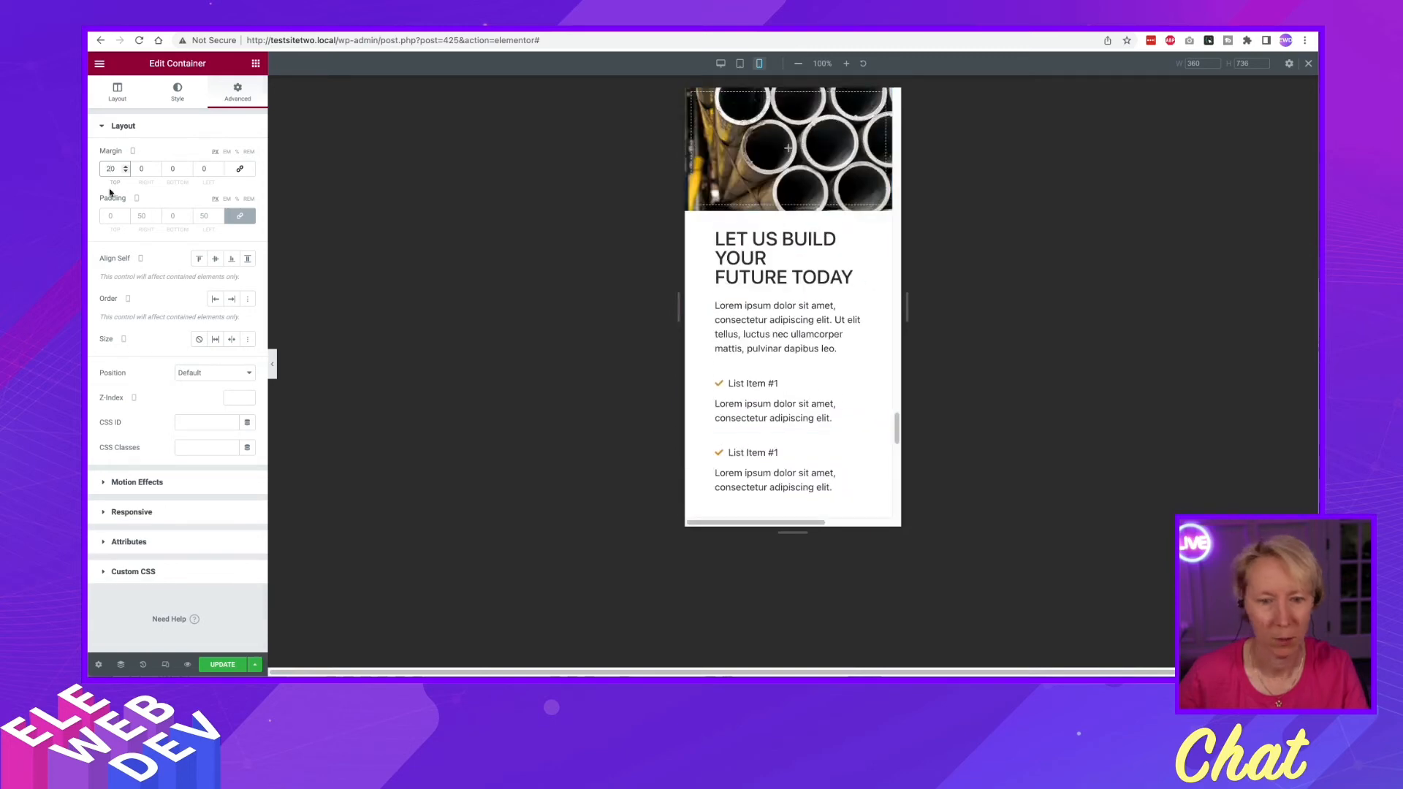
click(104, 168)
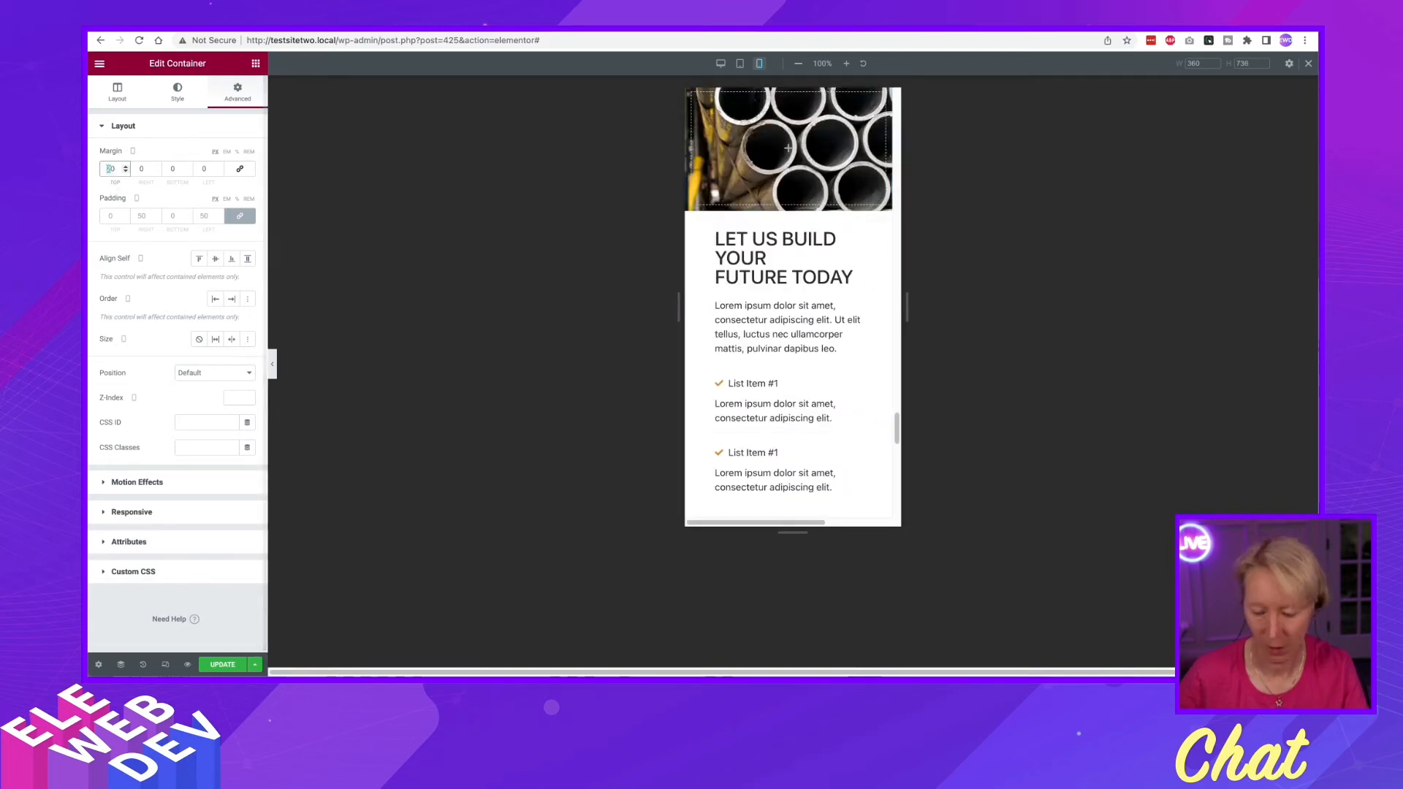
text(50)
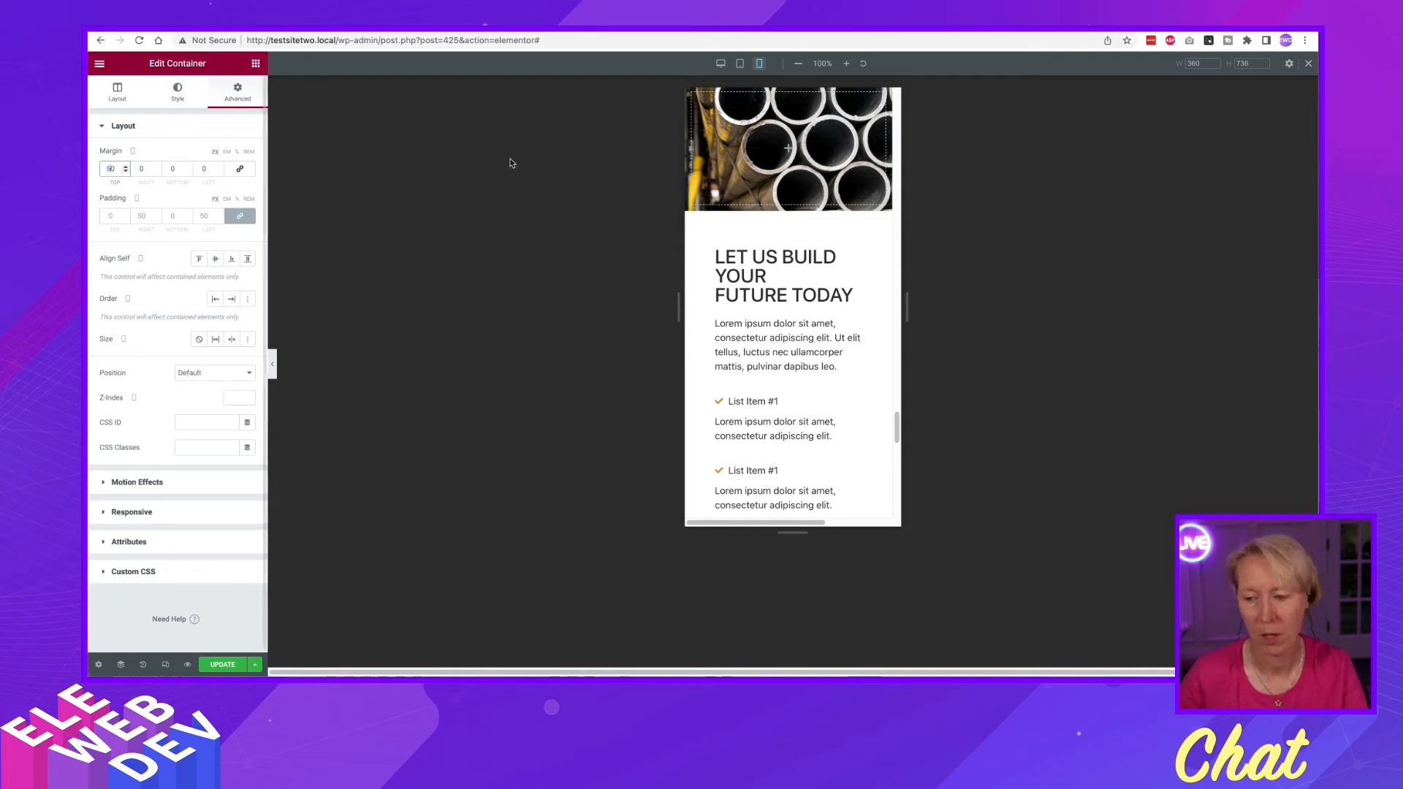
Check the margins of the parent container that holds the welder image, pipes image and text
scroll(729, 222, up, 3)
scroll(730, 230, up, 1)
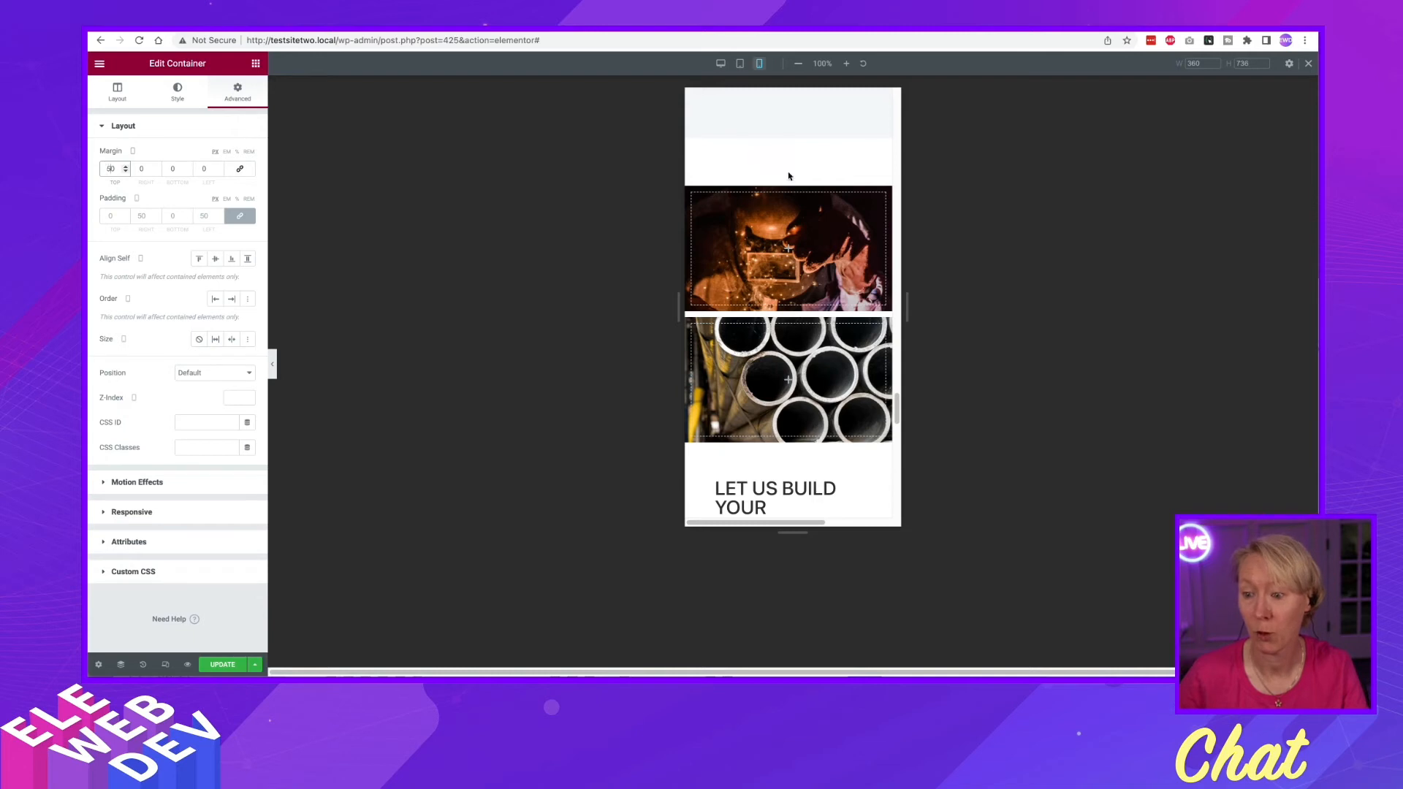
right_click(784, 184)
click(809, 195)
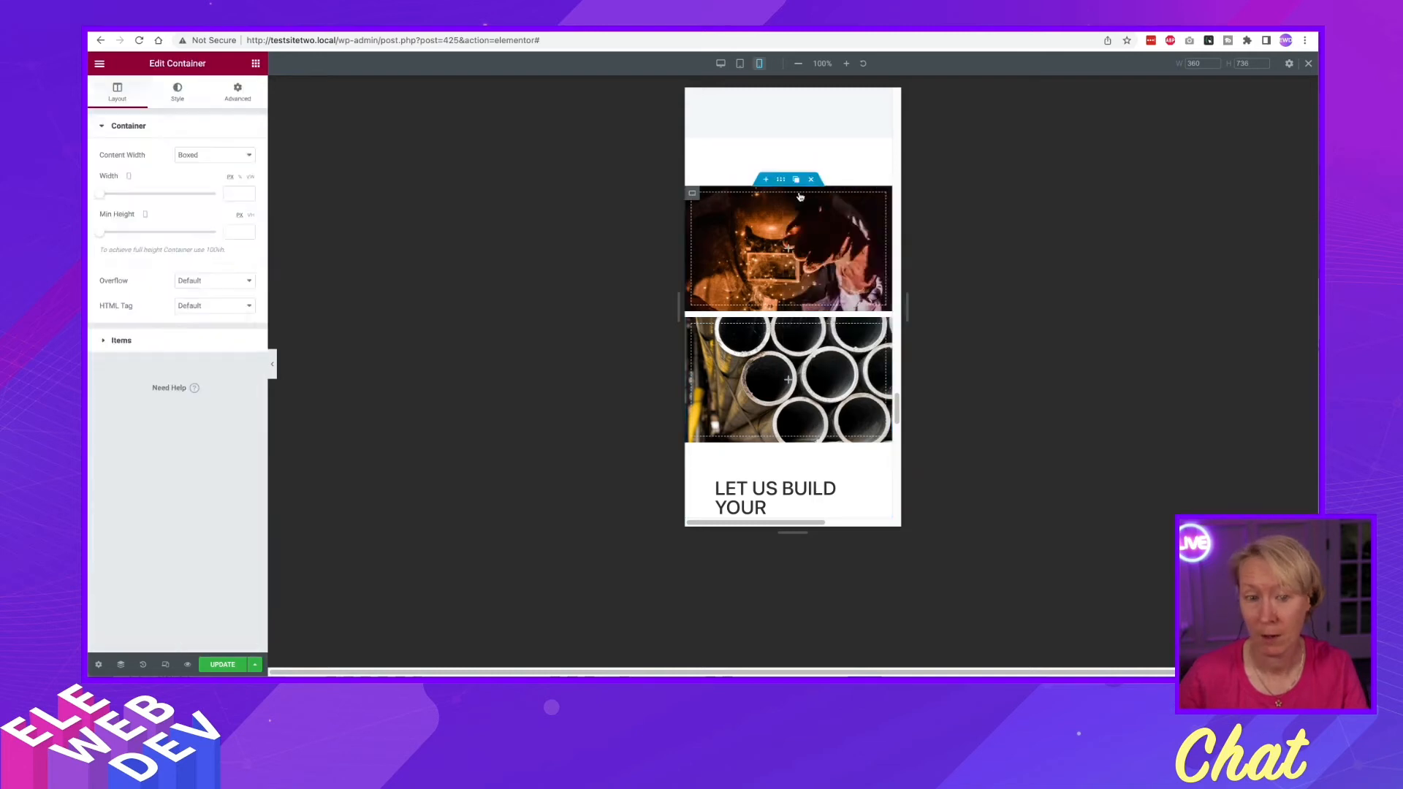
click(239, 94)
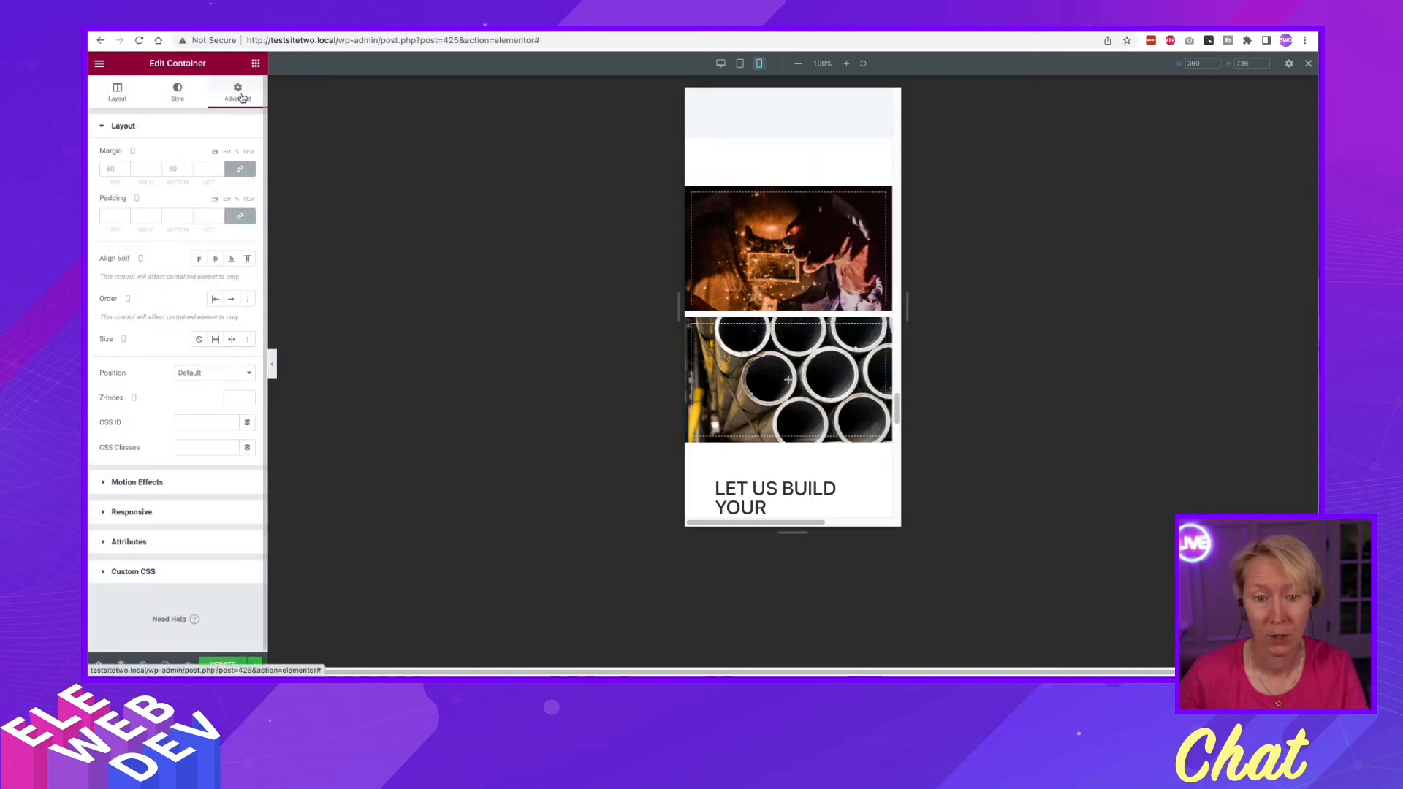
Set the mobile top margin of the "Let Us Build Your Future Today" text container to 80 px
scroll(756, 256, down, 5)
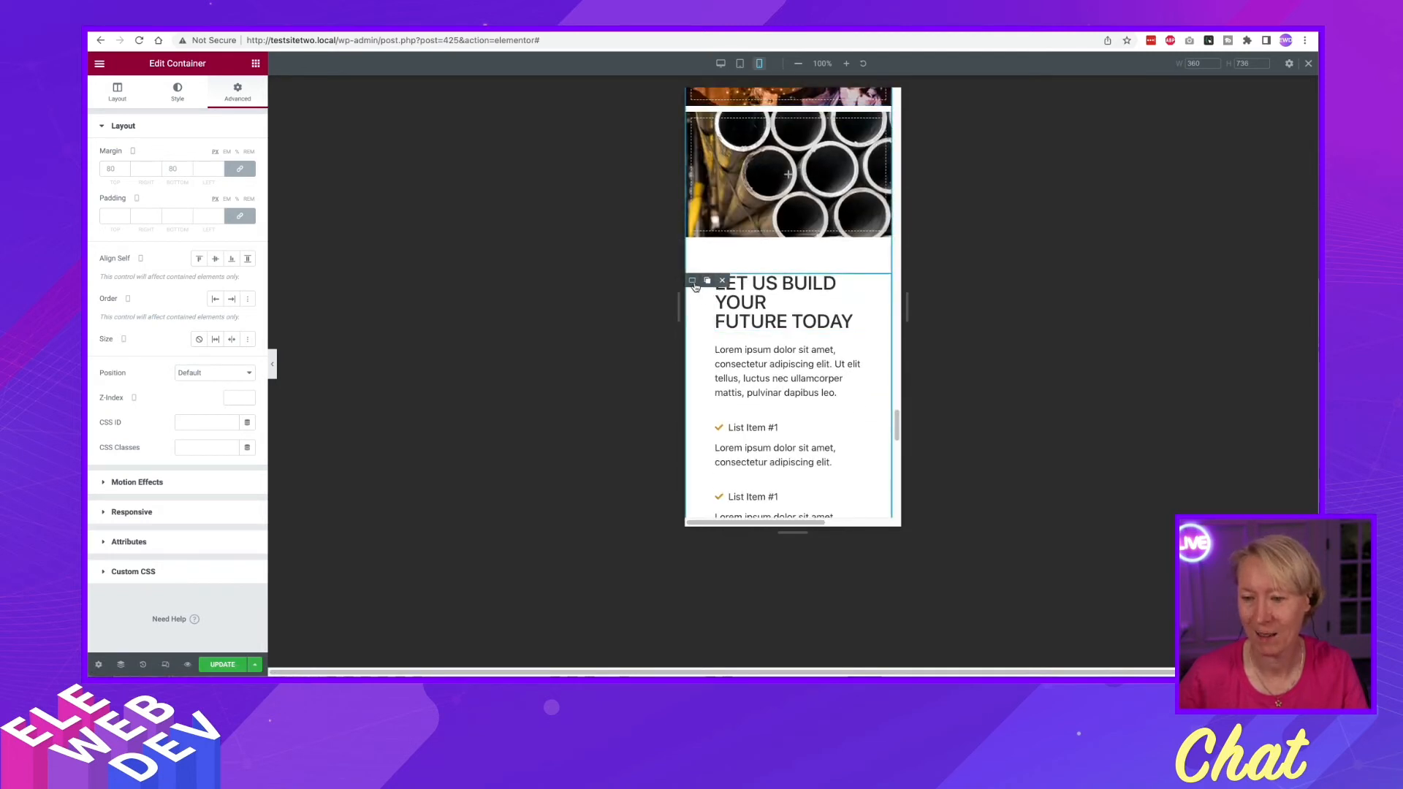
right_click(696, 286)
click(724, 293)
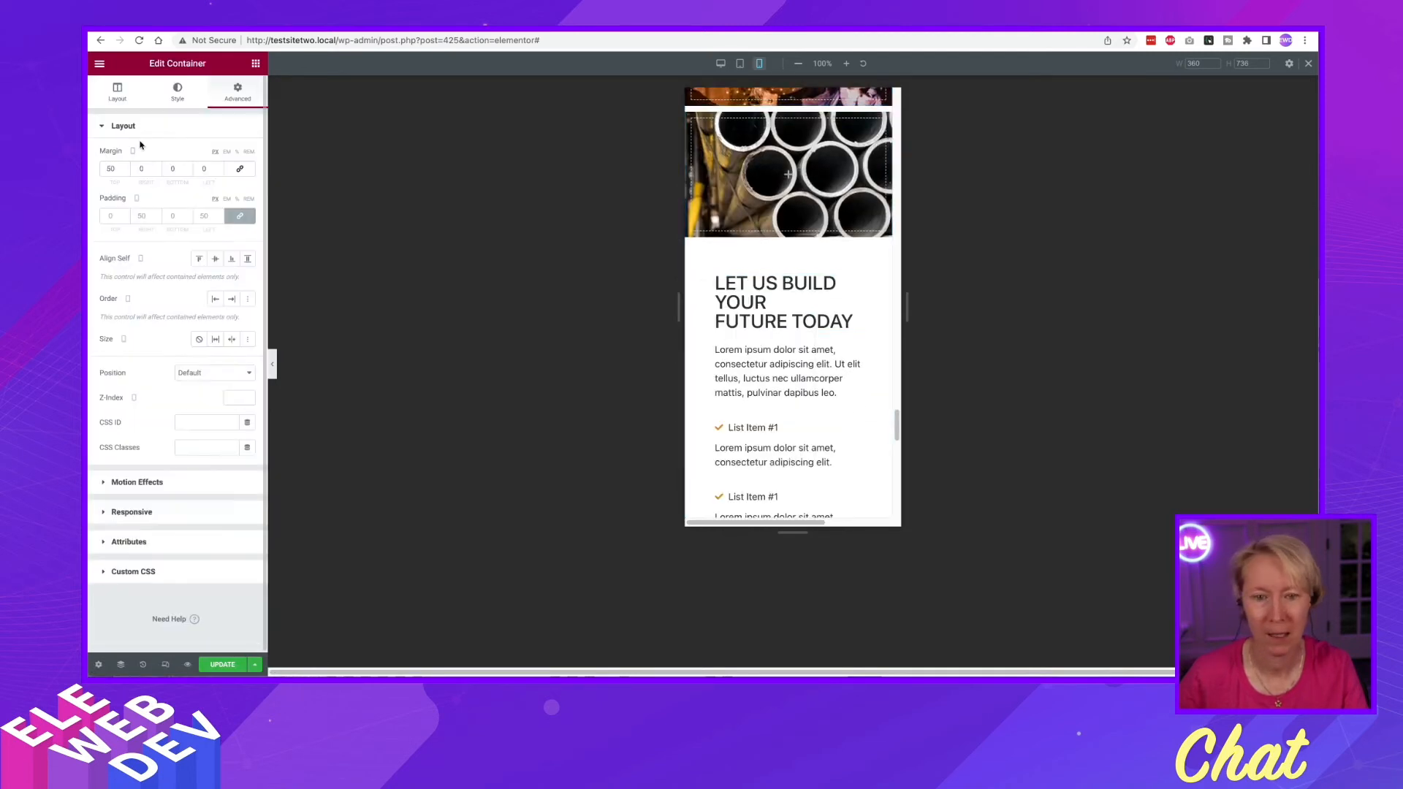
click(110, 169)
text(50)
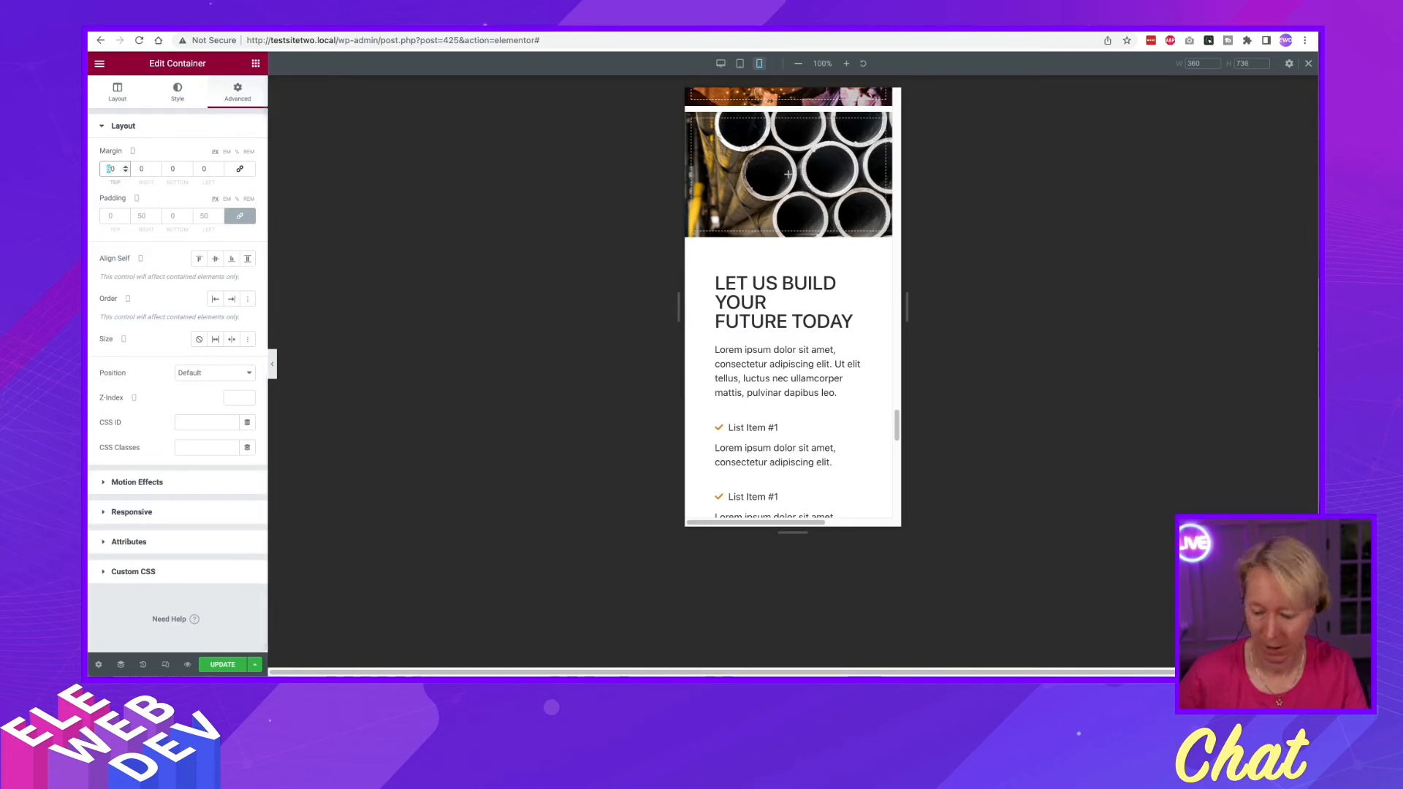
key(BackSpace)
key(BackSpace)
text(80)
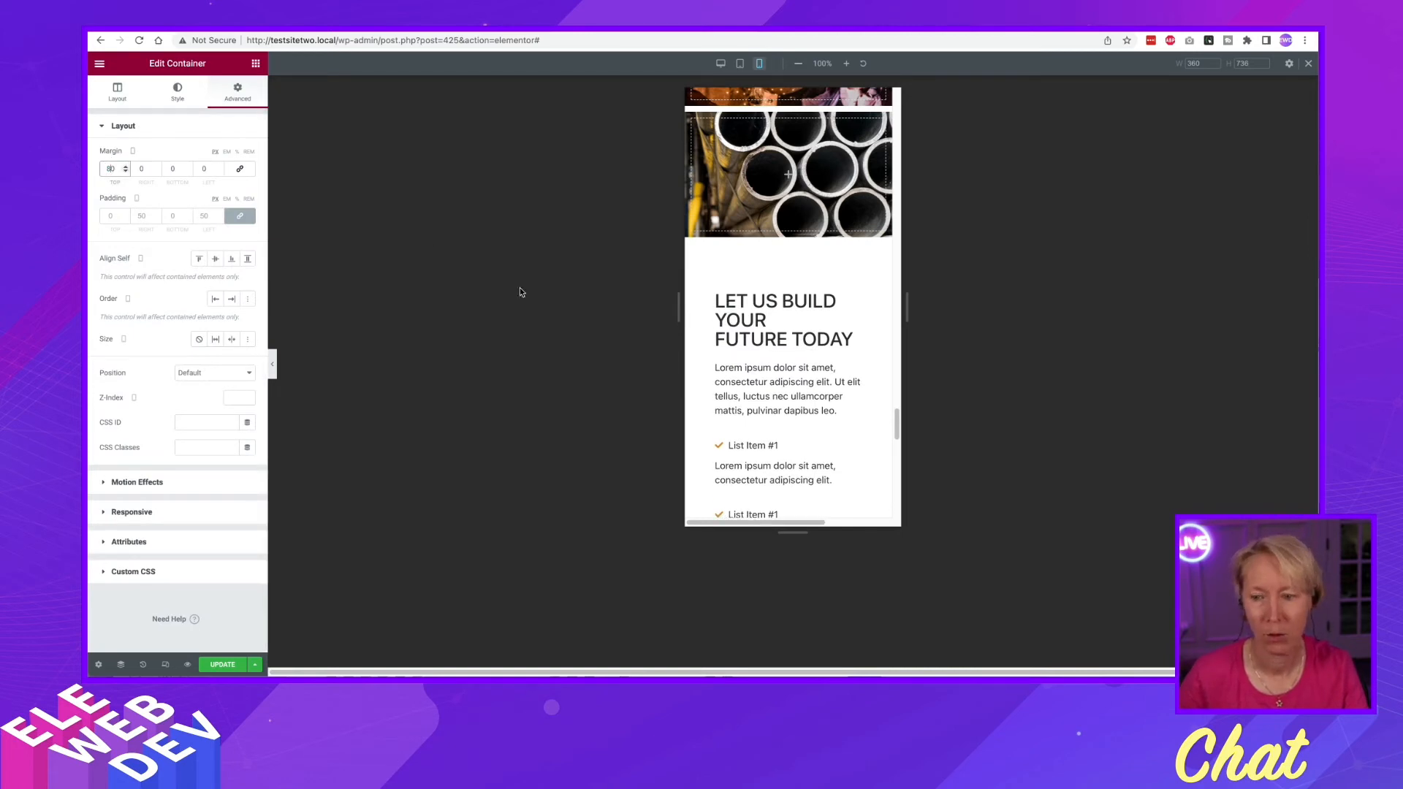
click(593, 329)
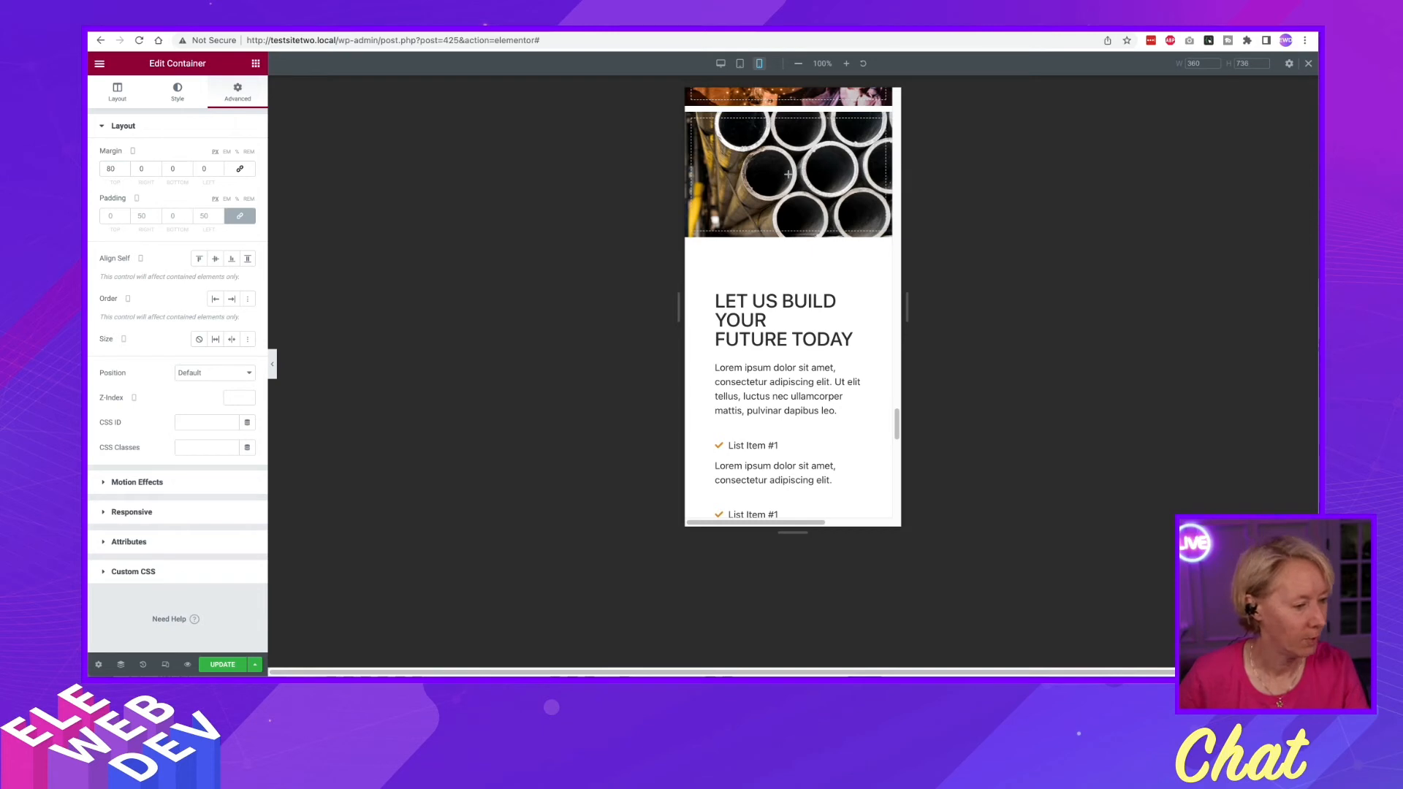
Check the spacing of the "Let Us Build Your Future Today" section on mobile and in the tablet preview
scroll(721, 340, down, 3)
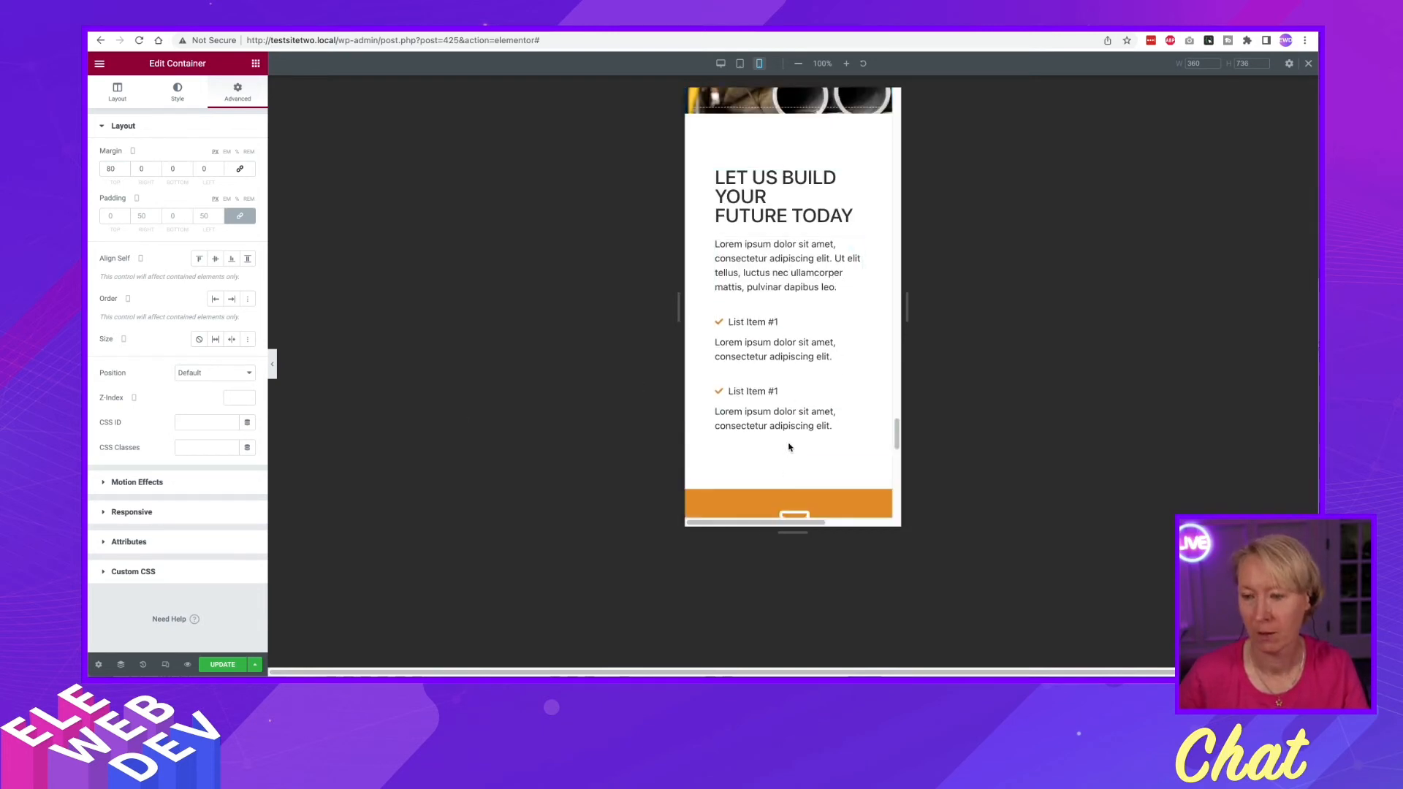
scroll(789, 447, down, 2)
scroll(784, 313, up, 3)
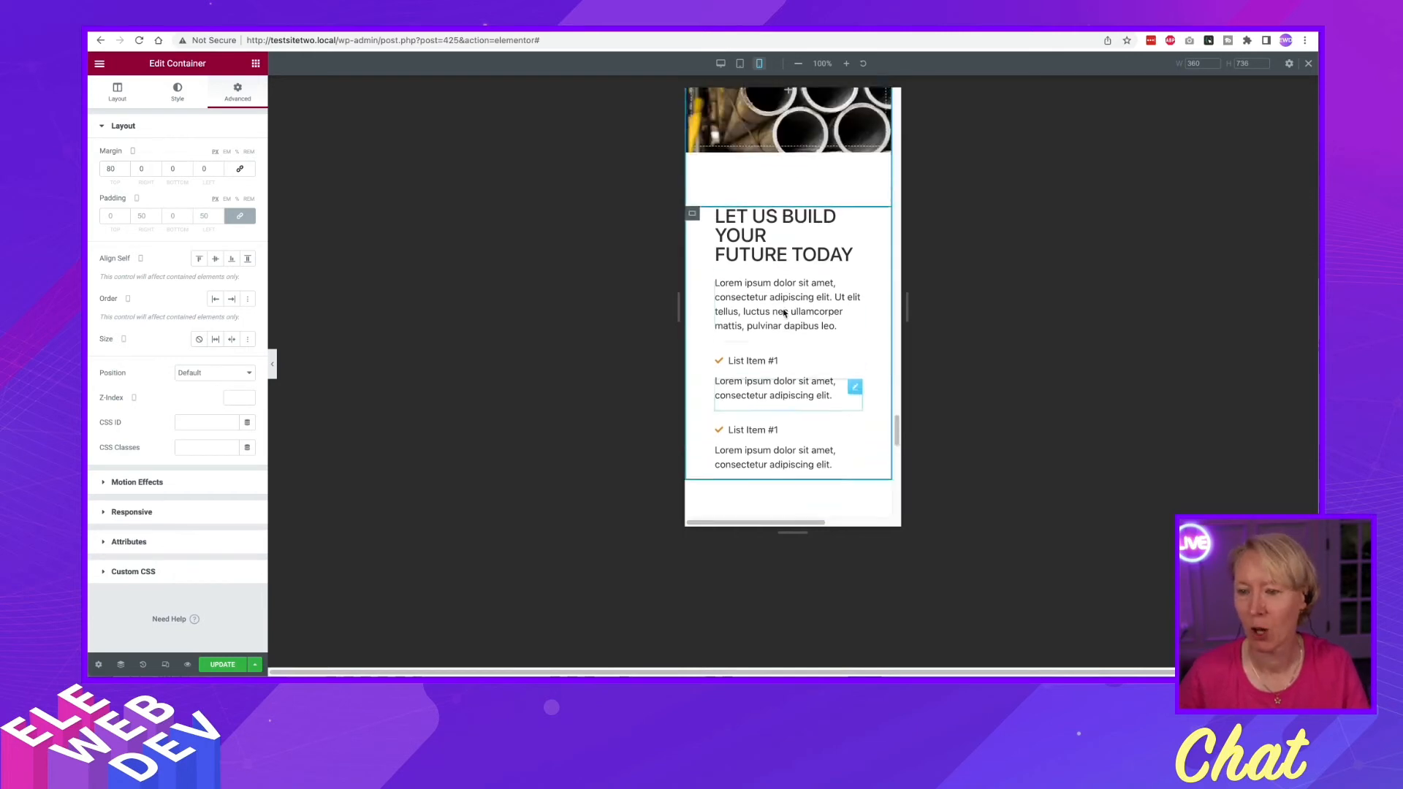
scroll(776, 253, up, 1)
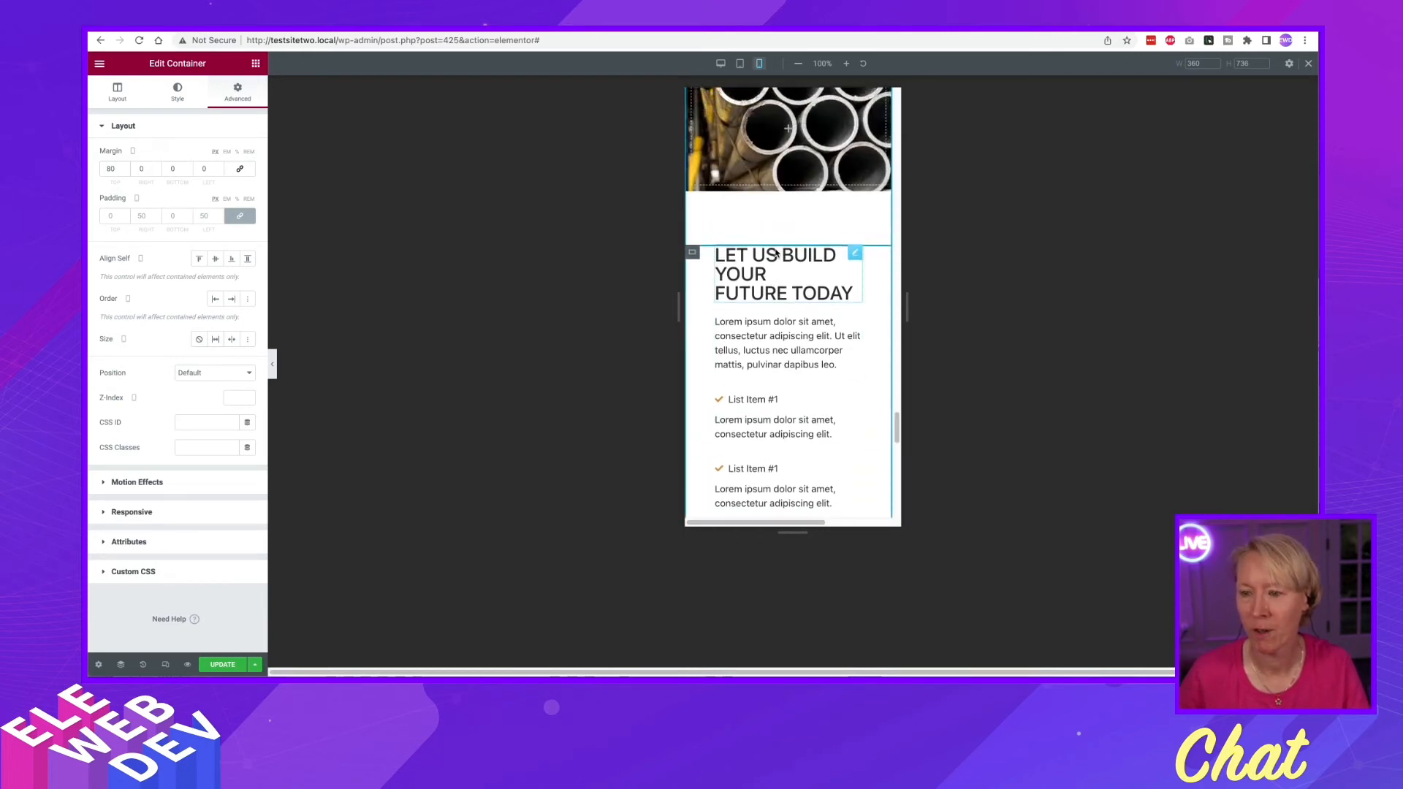
click(741, 65)
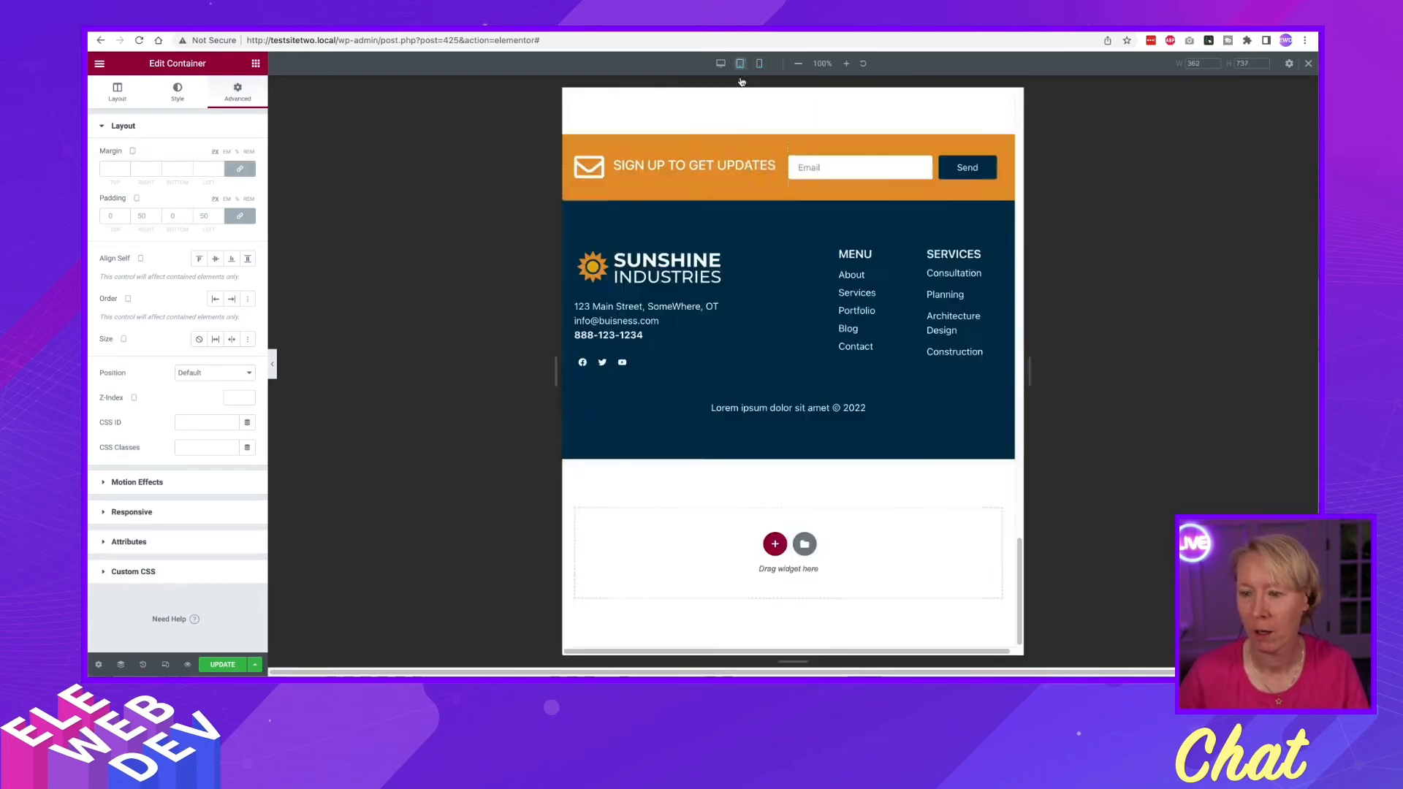
scroll(771, 355, down, 1)
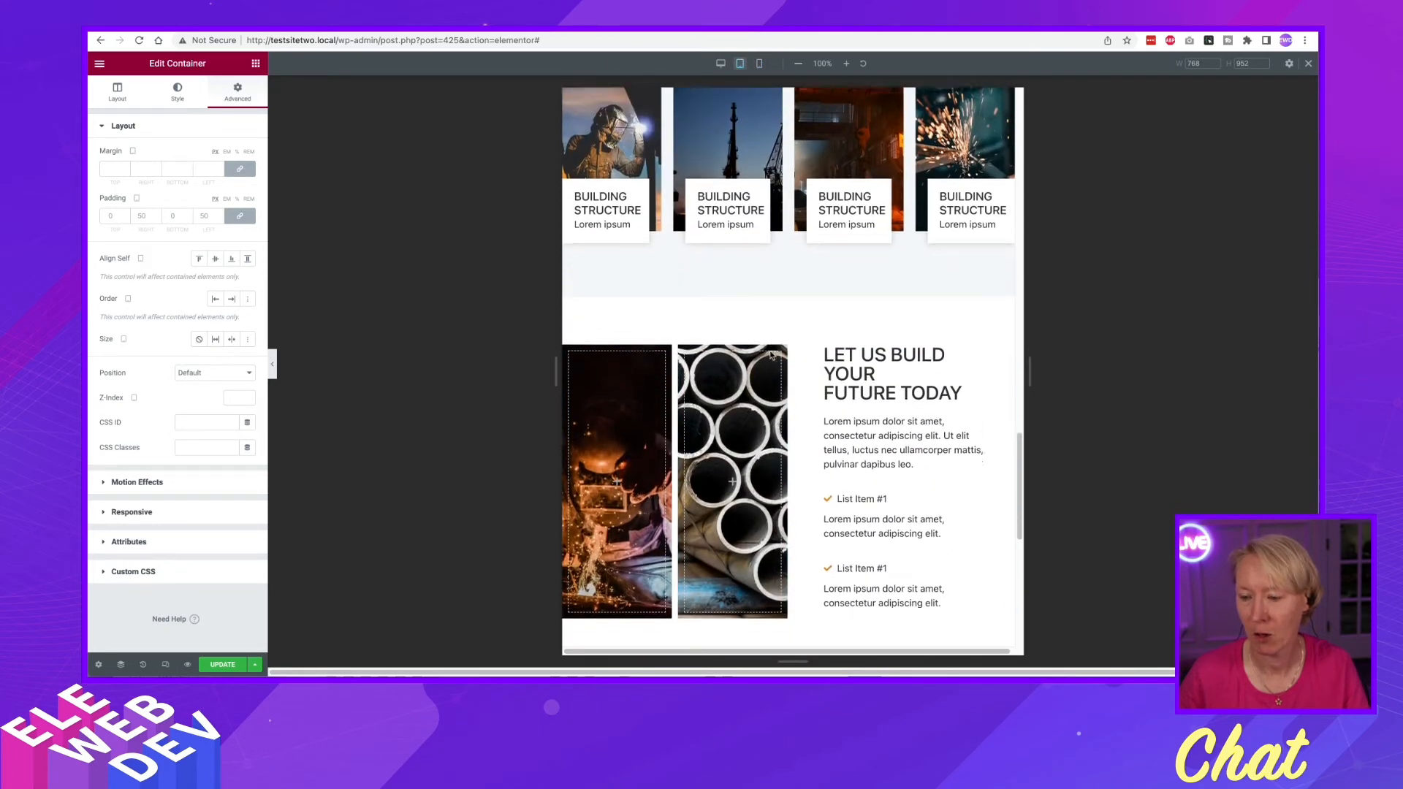
scroll(784, 360, down, 2)
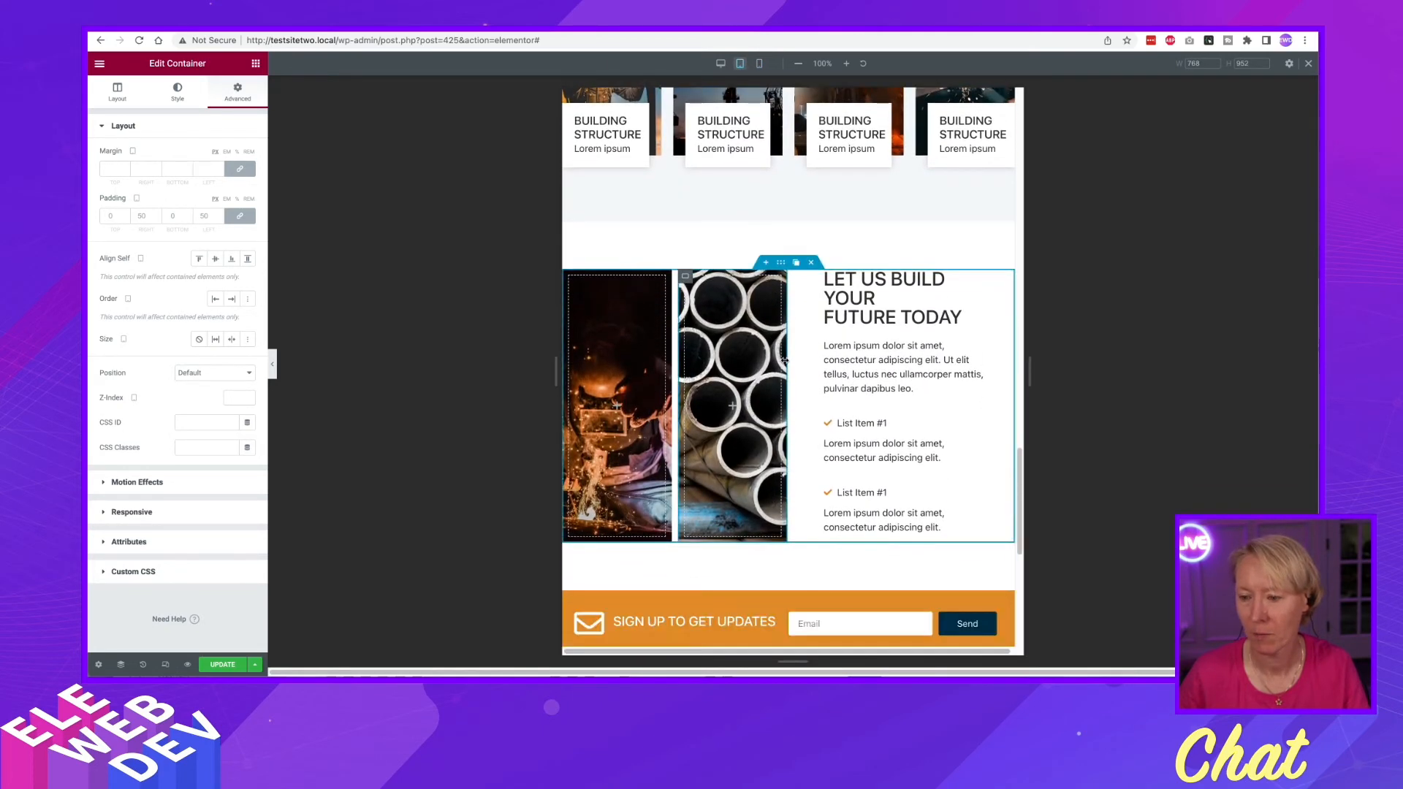
Switch to the desktop preview and examine the page from "Let Us Build Your Future Today" down to the footer
click(722, 65)
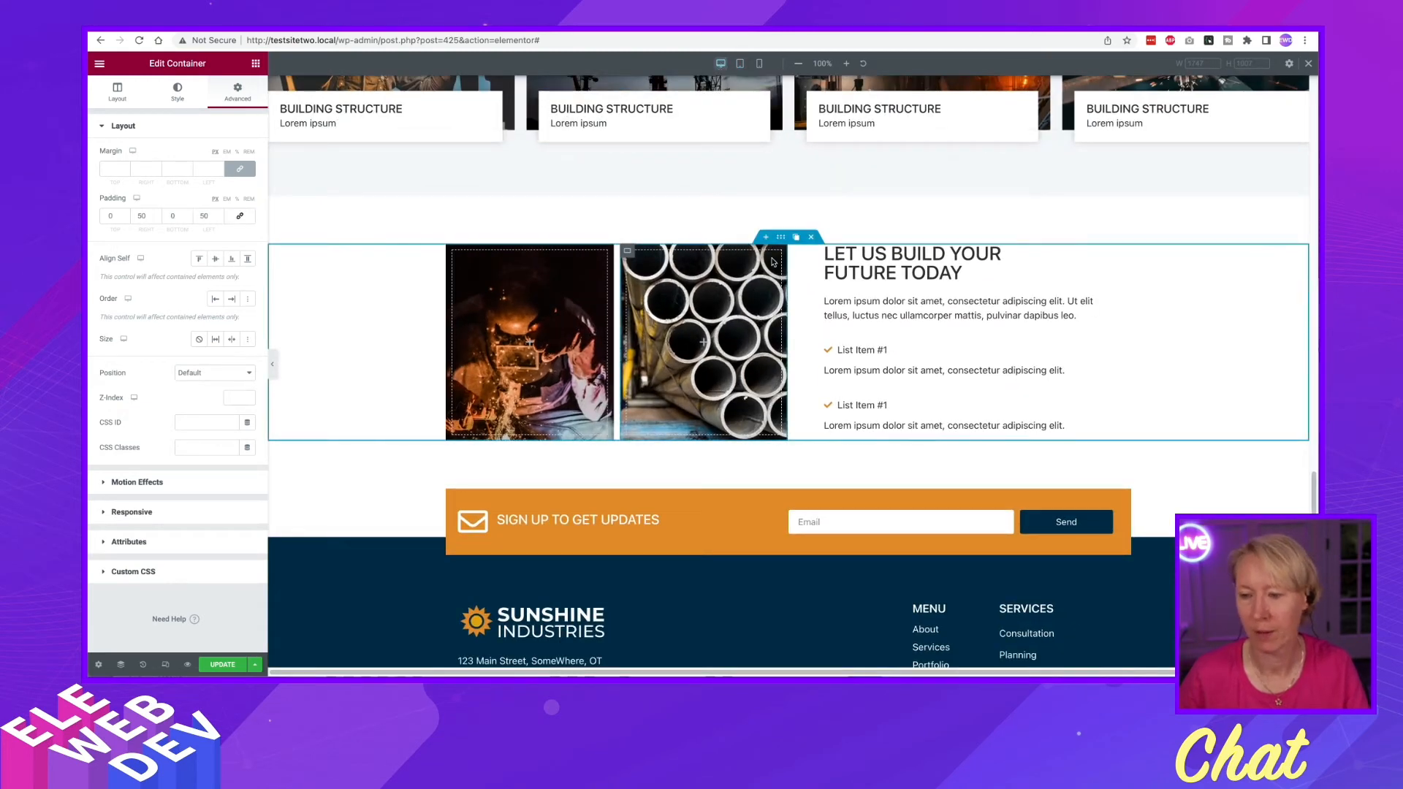
scroll(773, 261, down, 4)
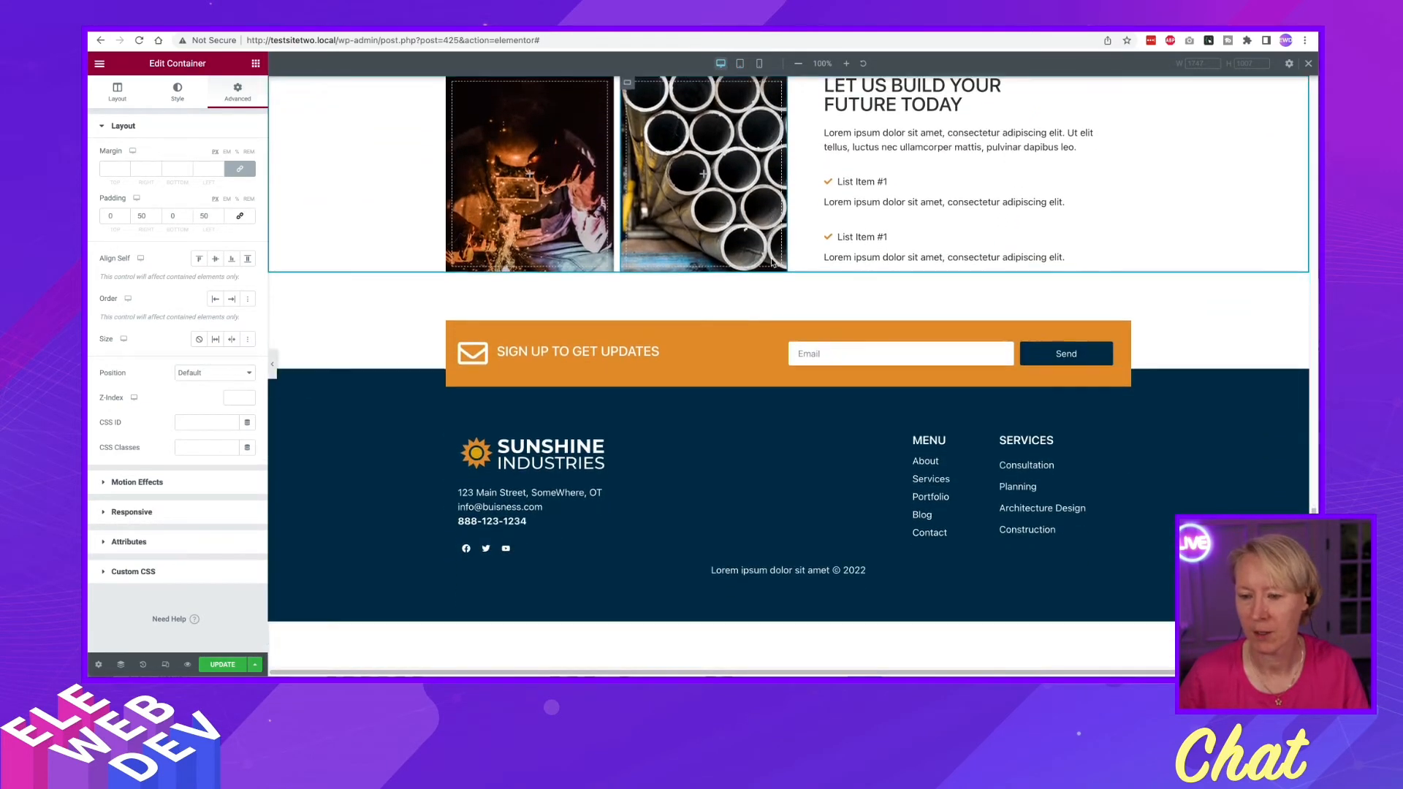
scroll(773, 261, down, 1)
scroll(771, 263, down, 3)
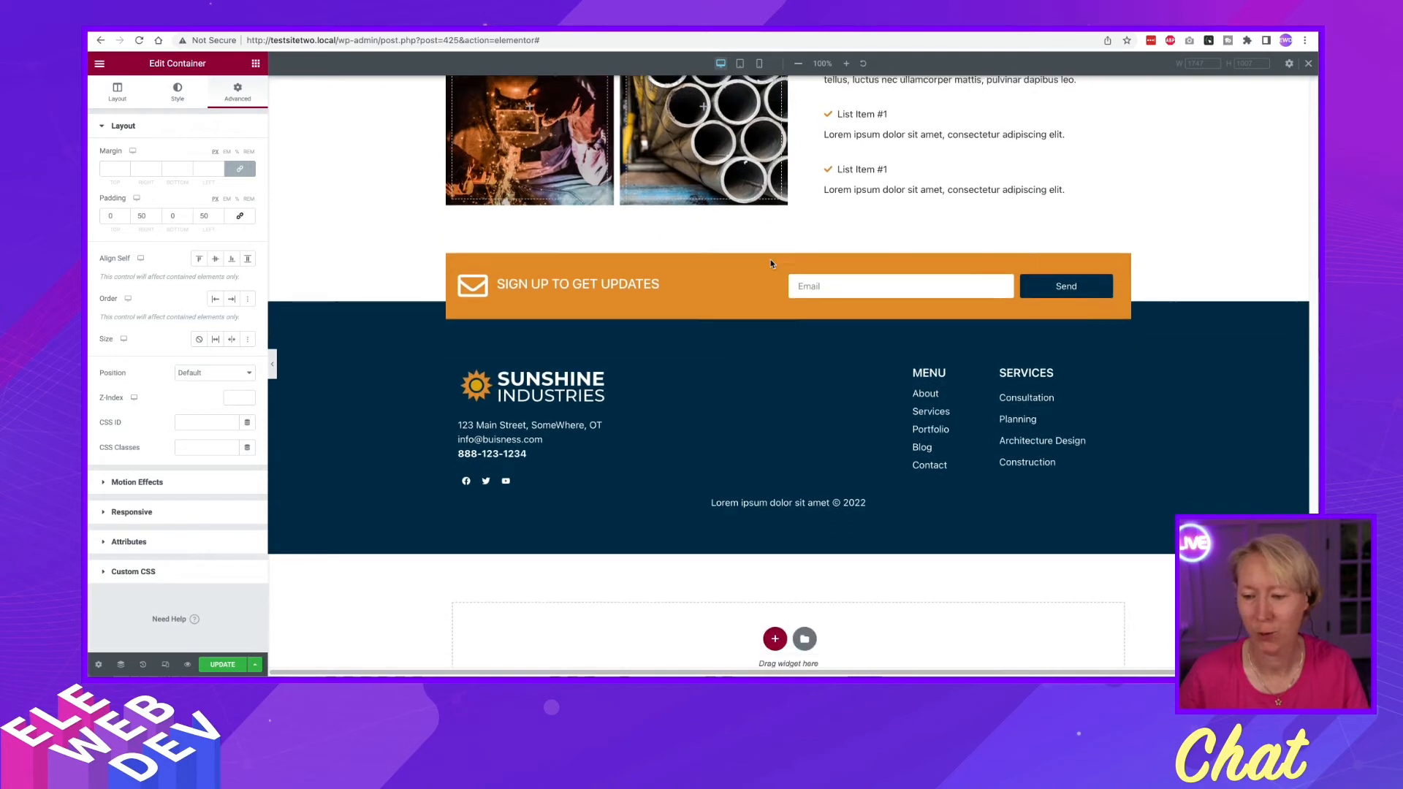
scroll(770, 264, up, 1)
scroll(772, 261, up, 2)
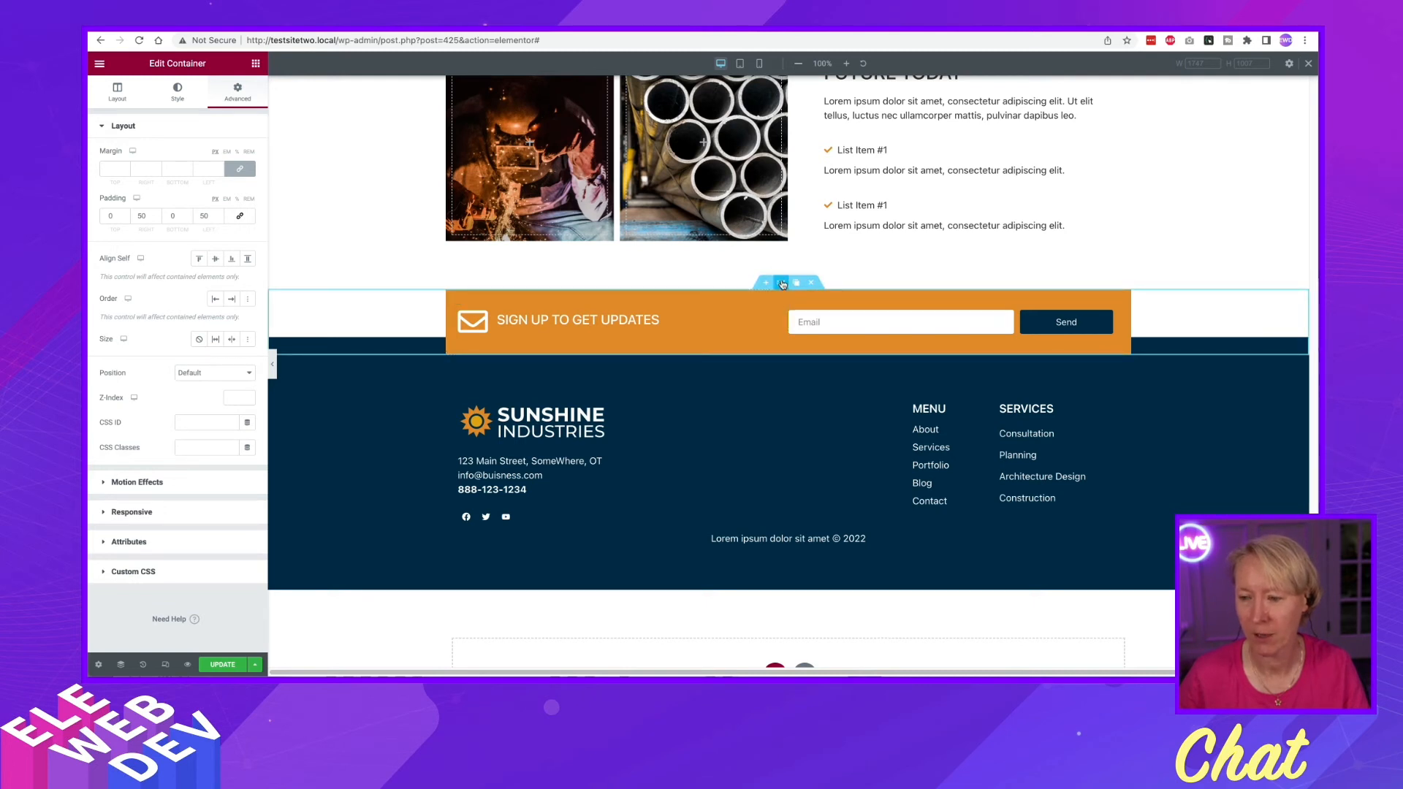
Convert the "Sign Up to Get Updates" section to a container and open the Navigator
right_click(782, 284)
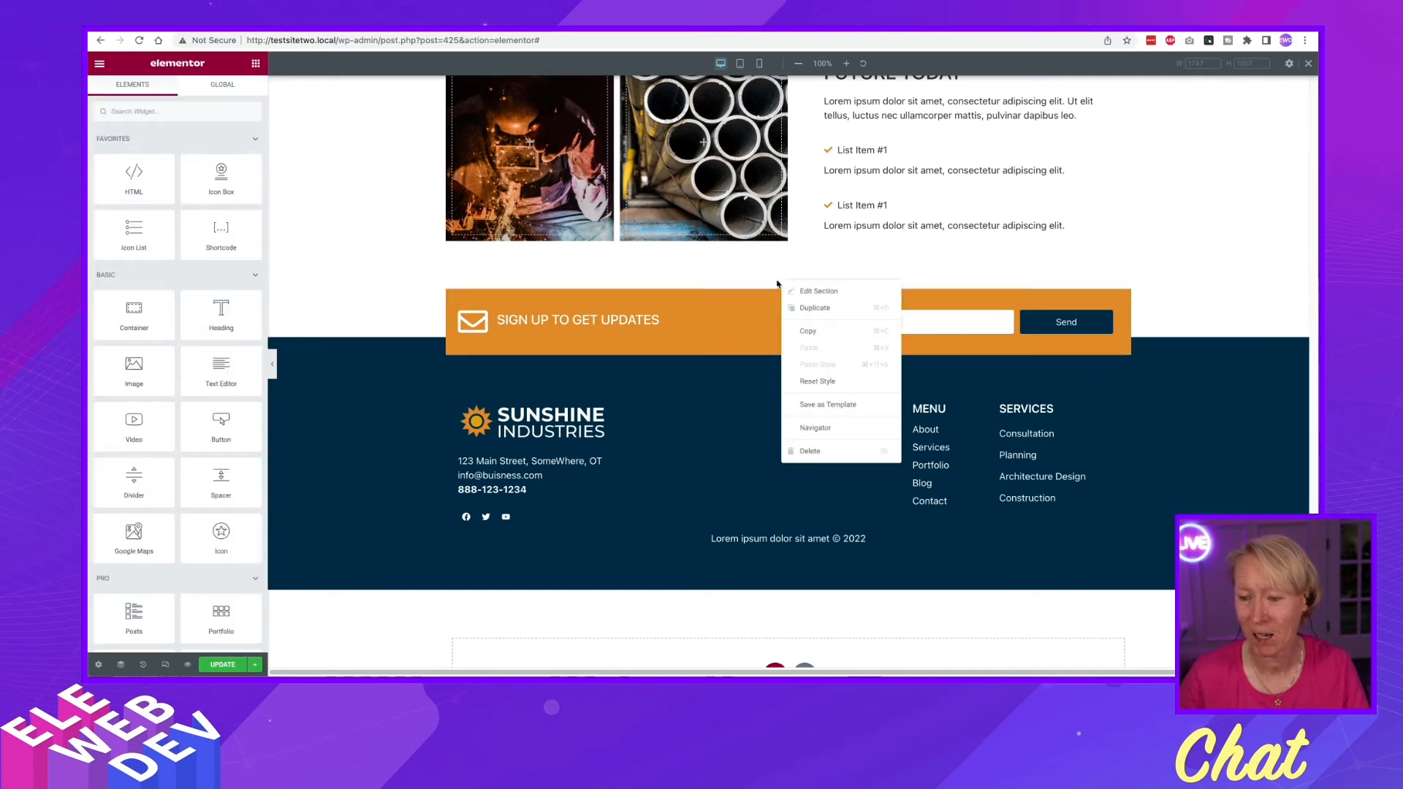
click(744, 274)
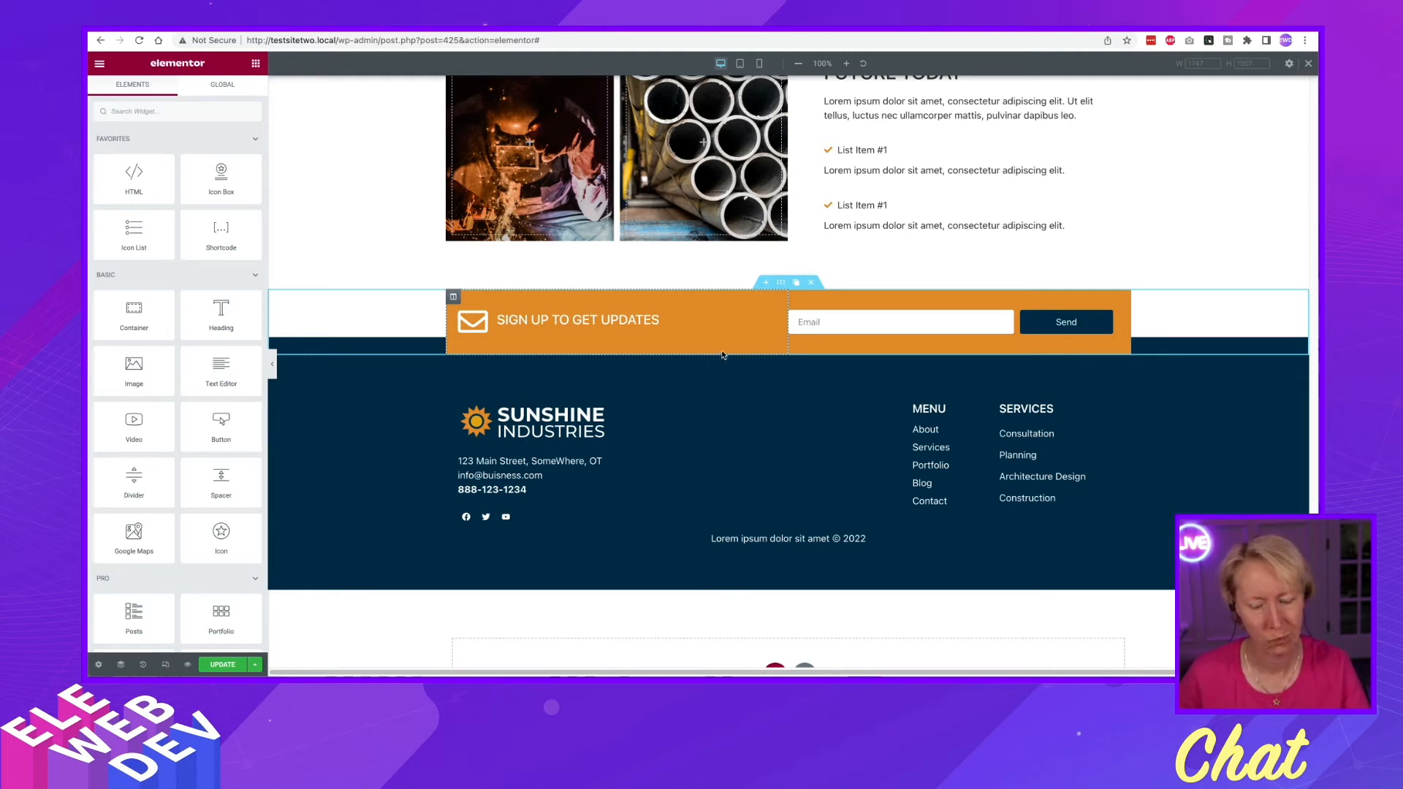
right_click(779, 290)
click(799, 296)
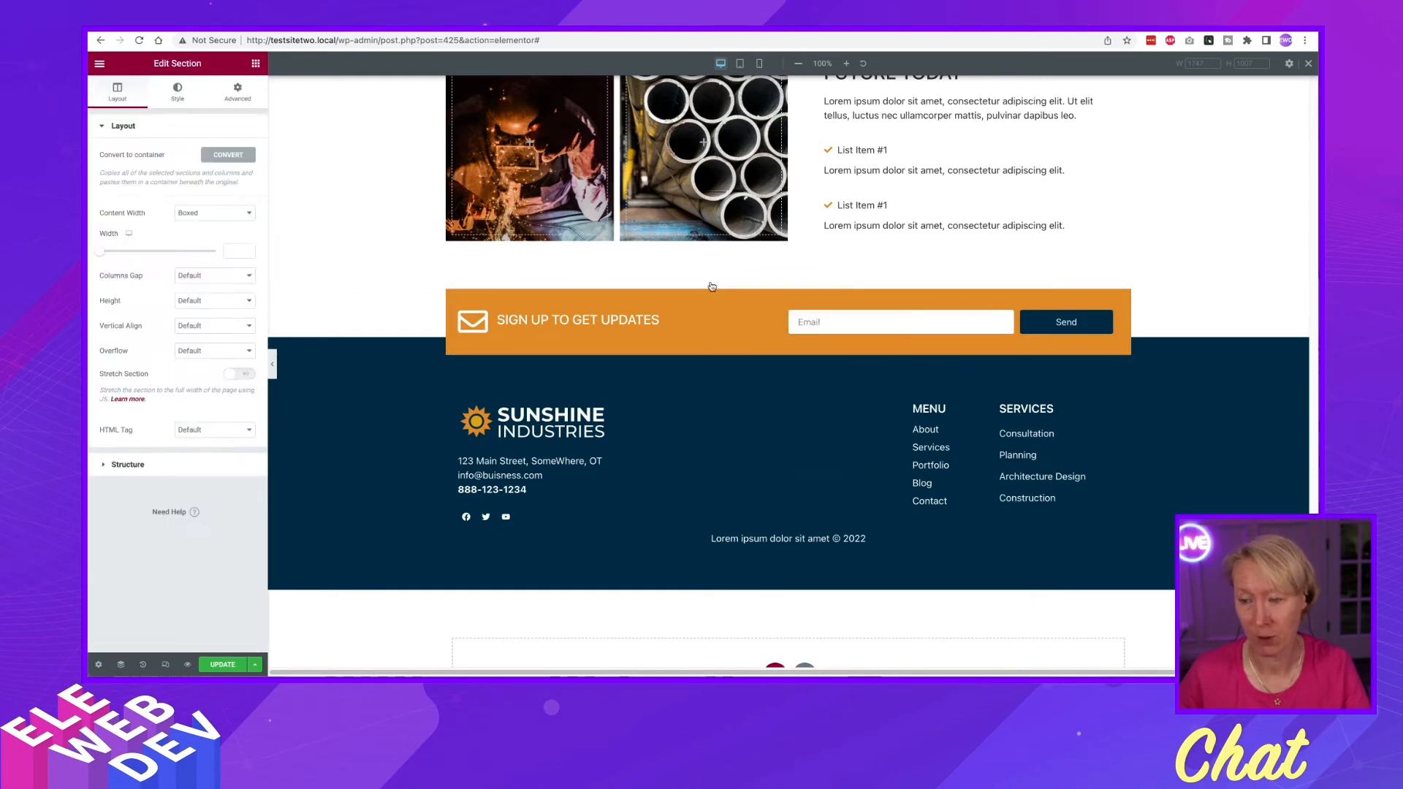
click(221, 156)
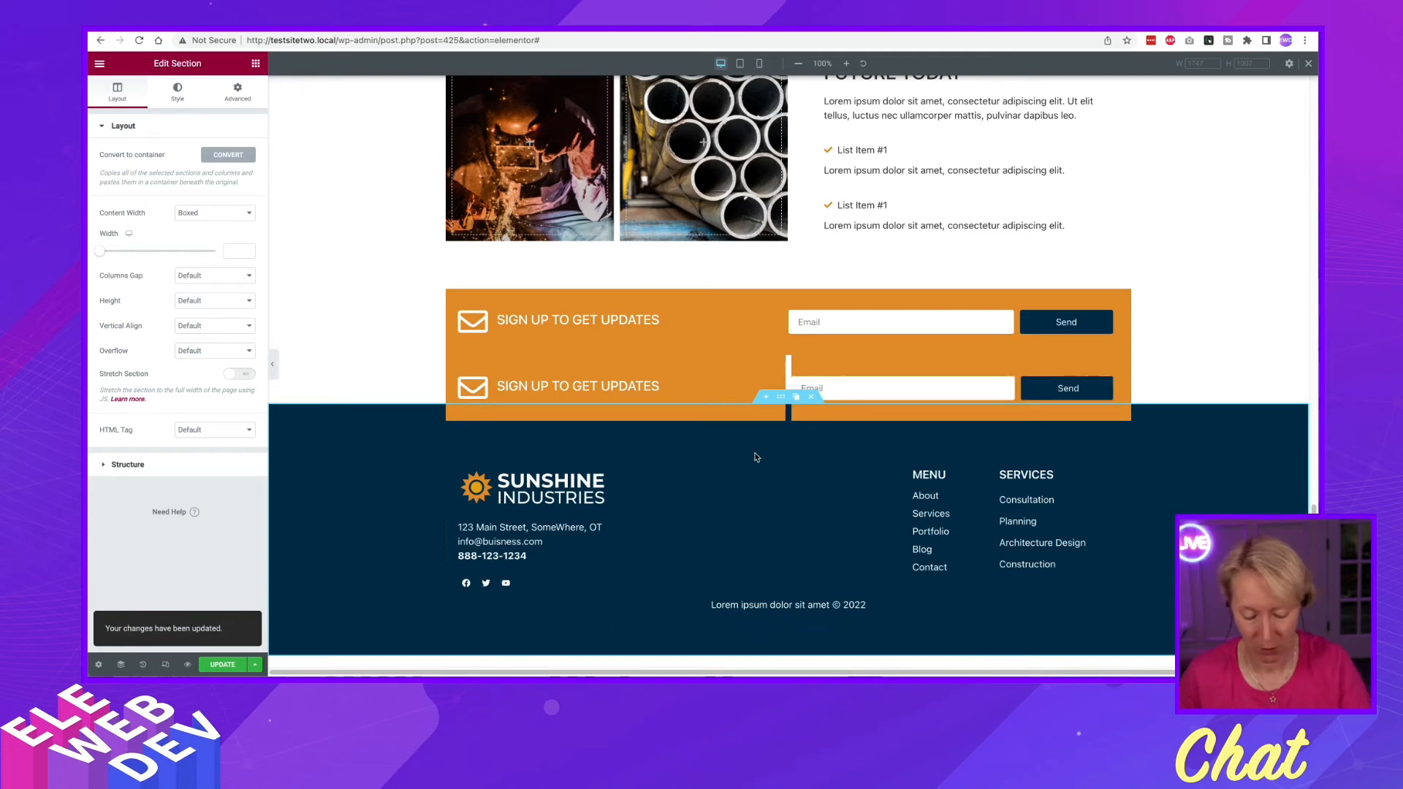
key(ctrl+i)
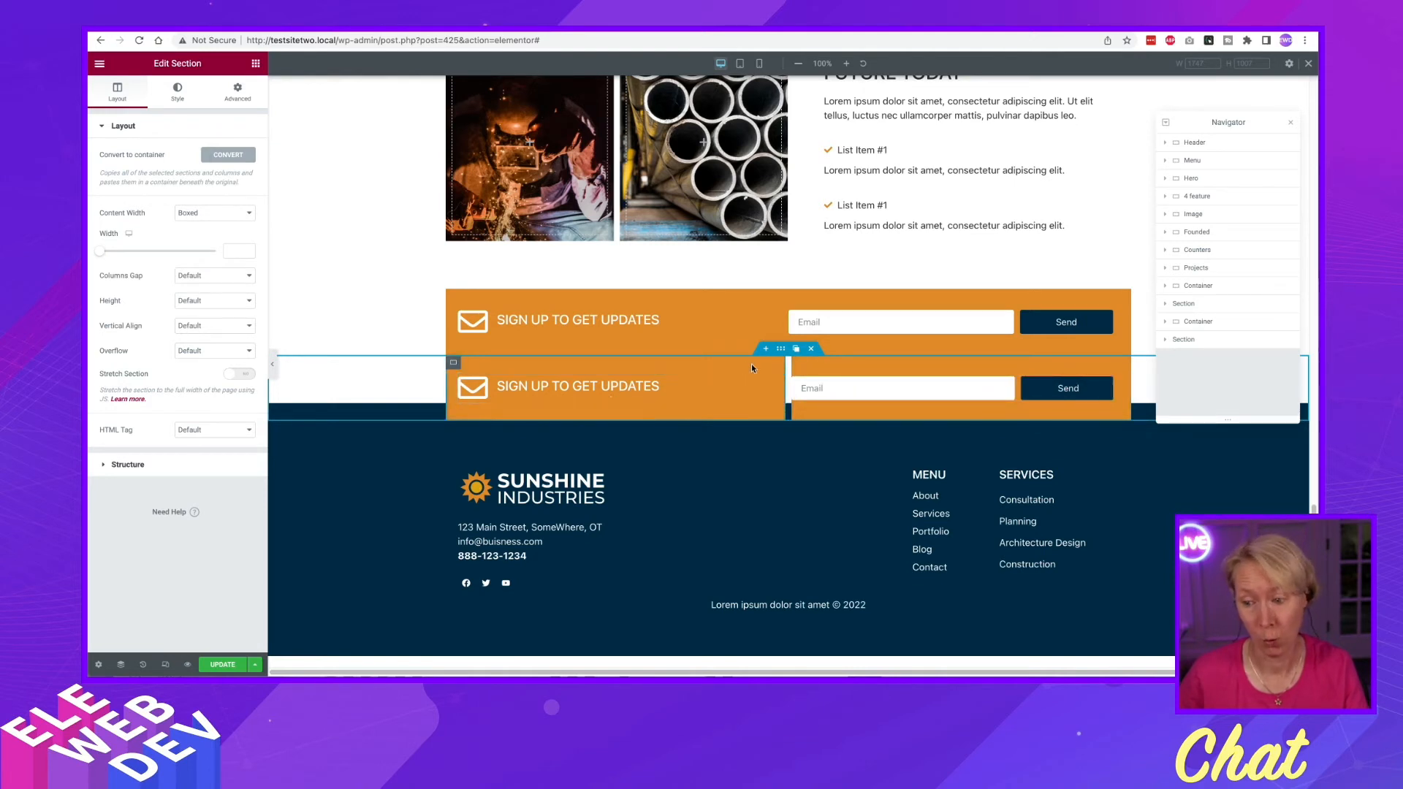
Try to set the elements gap of the converted sign-up container to 0
right_click(784, 355)
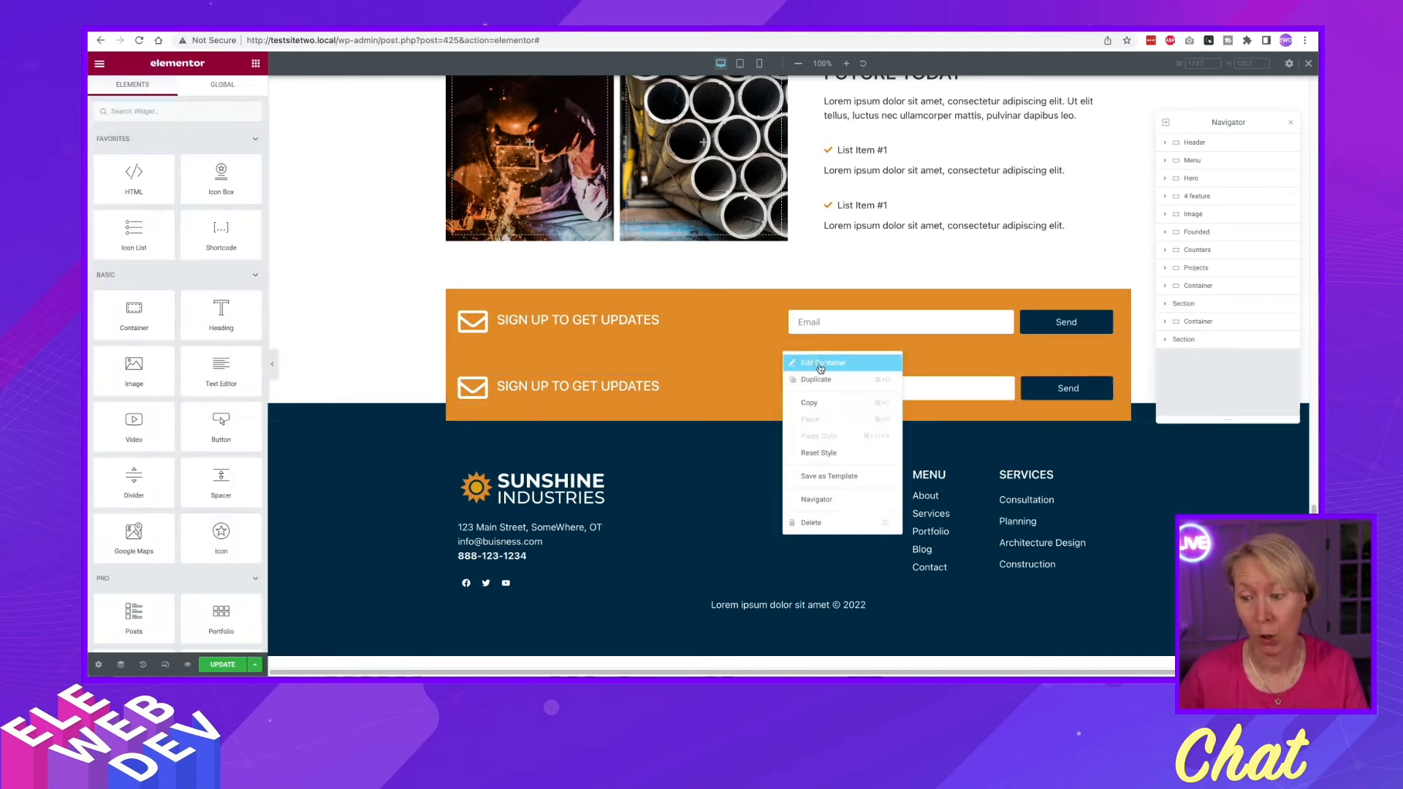
click(821, 364)
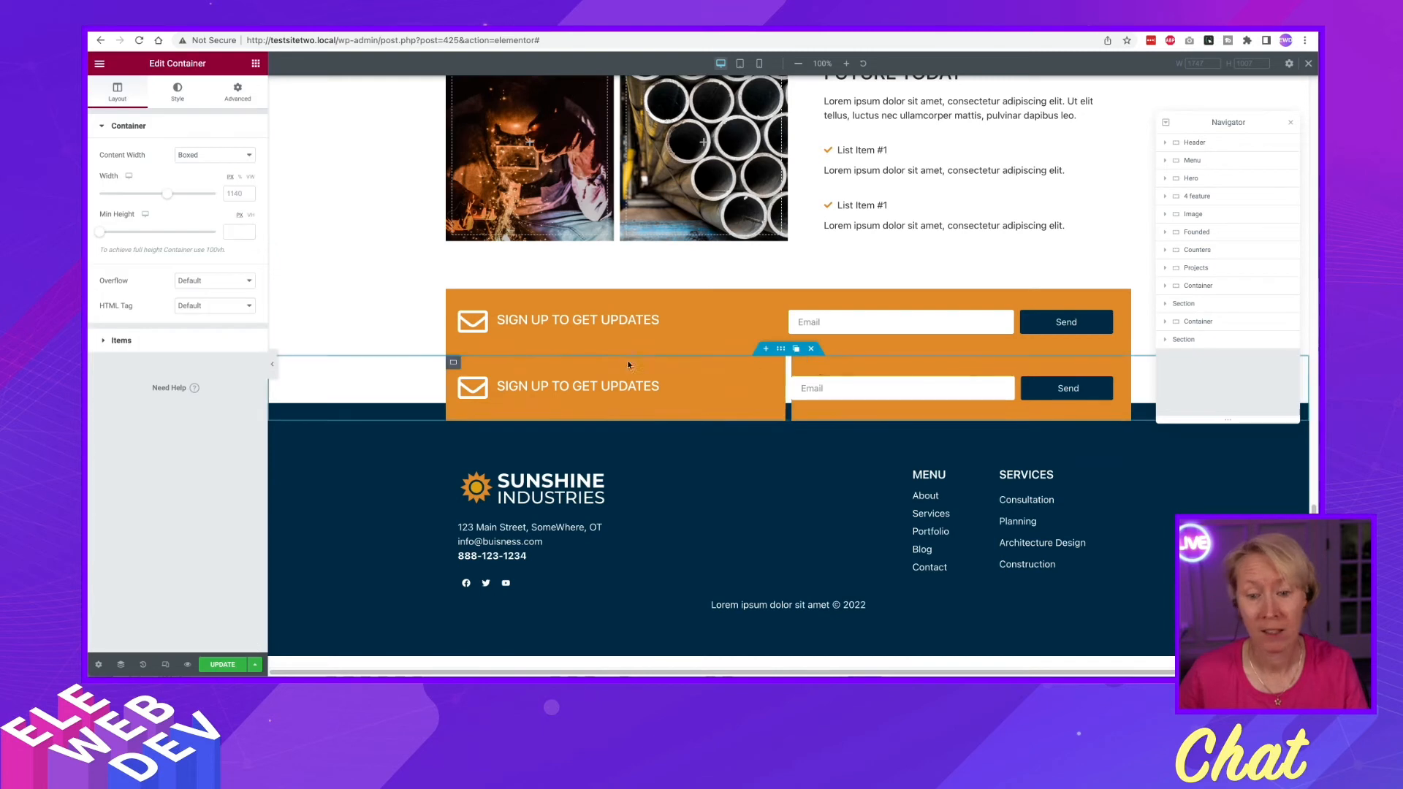
click(157, 342)
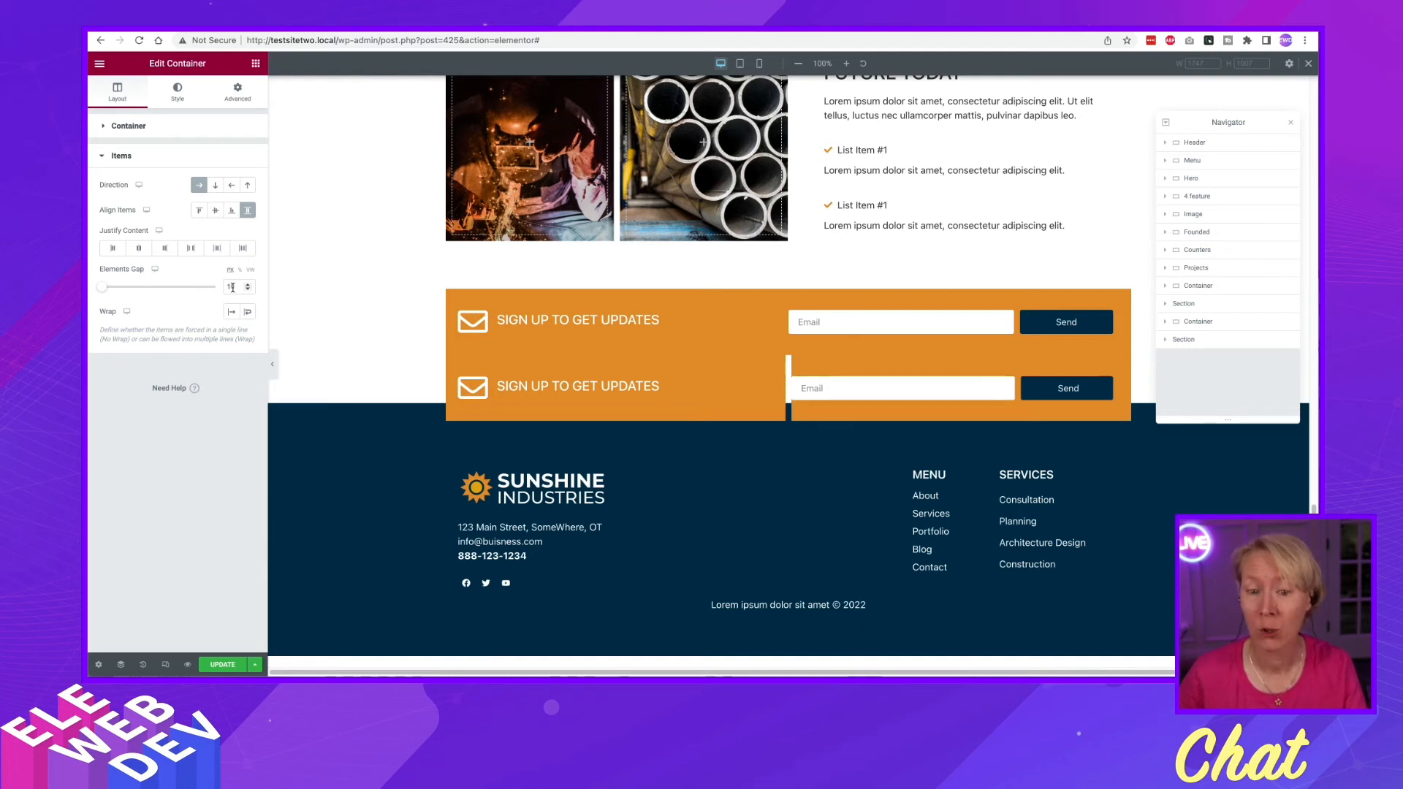
text(0)
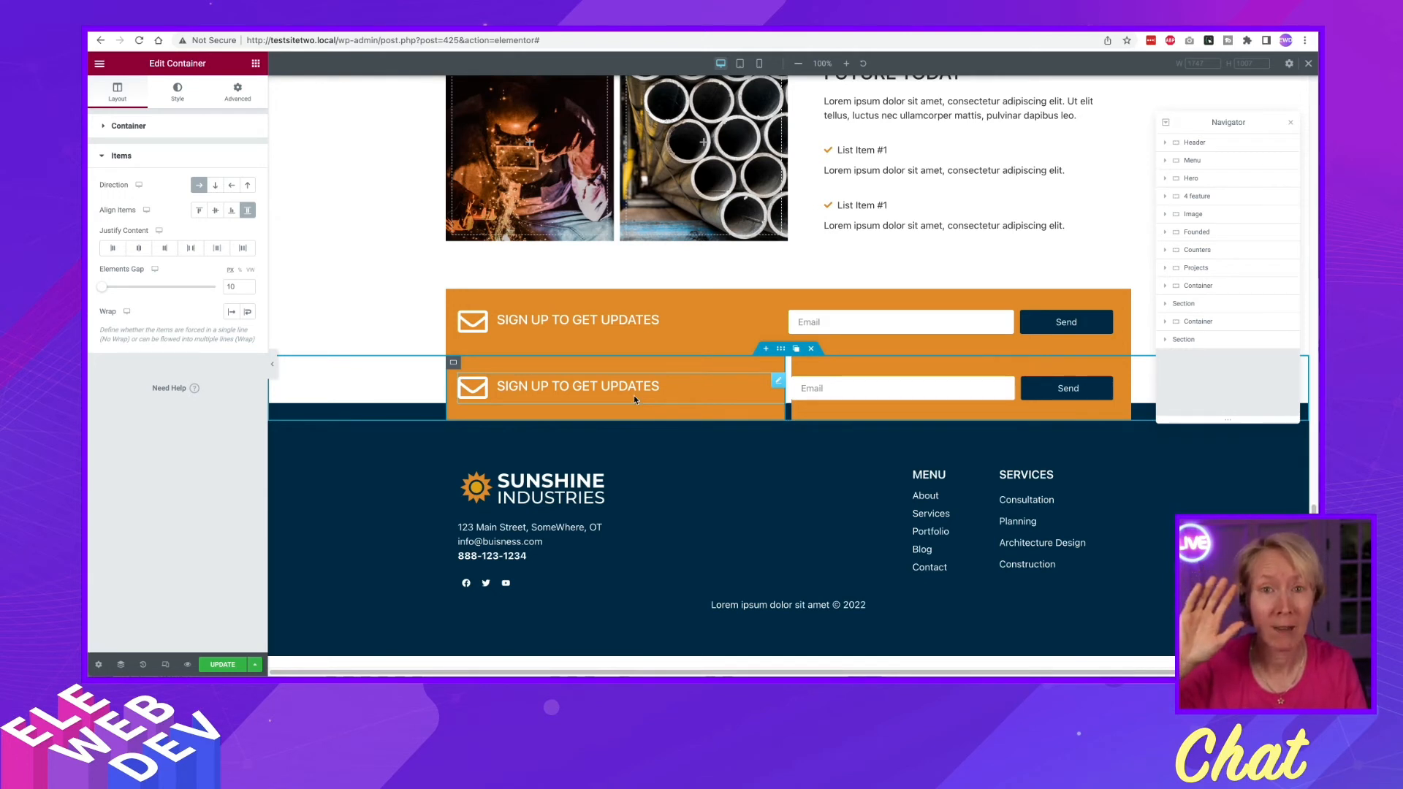
Convert the footer section to a container
scroll(1033, 432, down, 1)
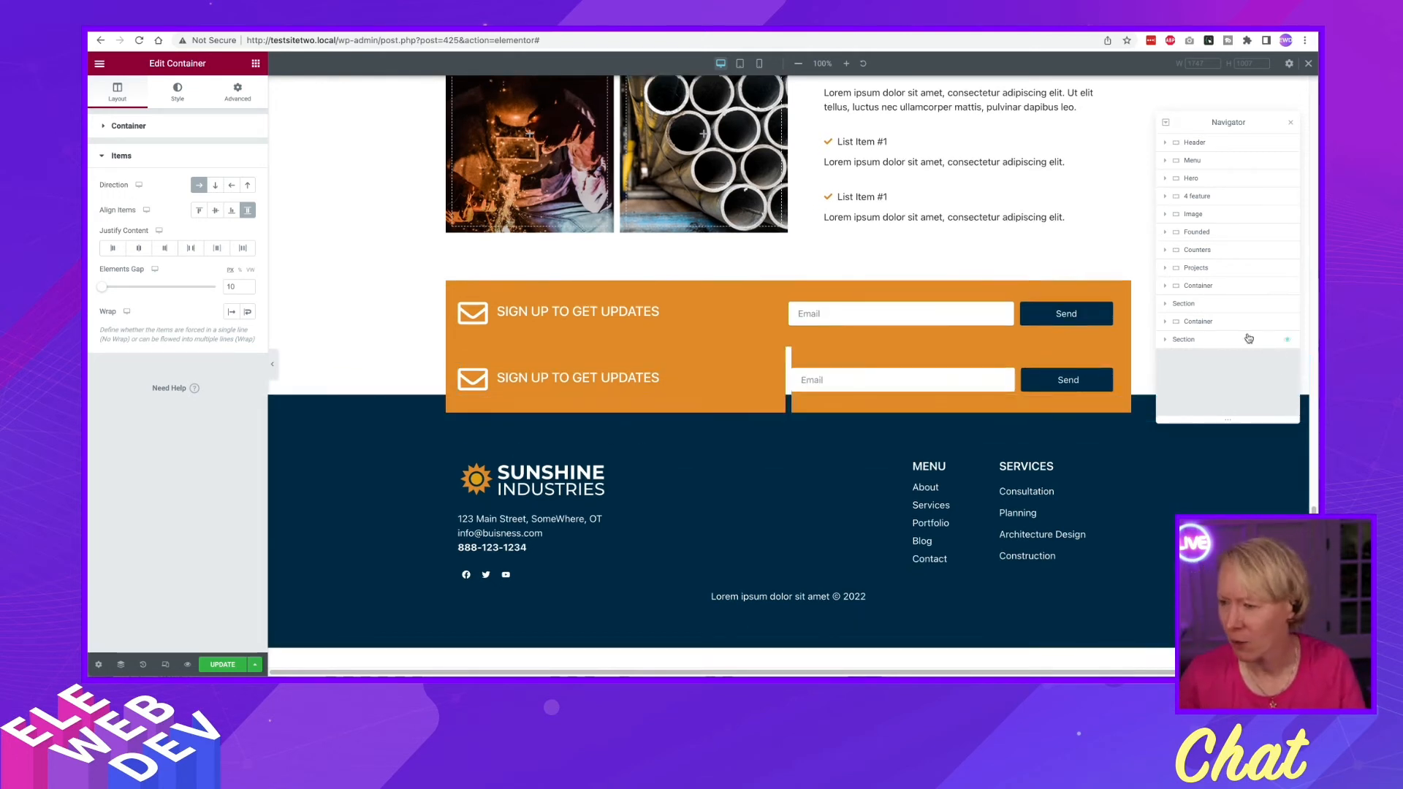
click(1208, 344)
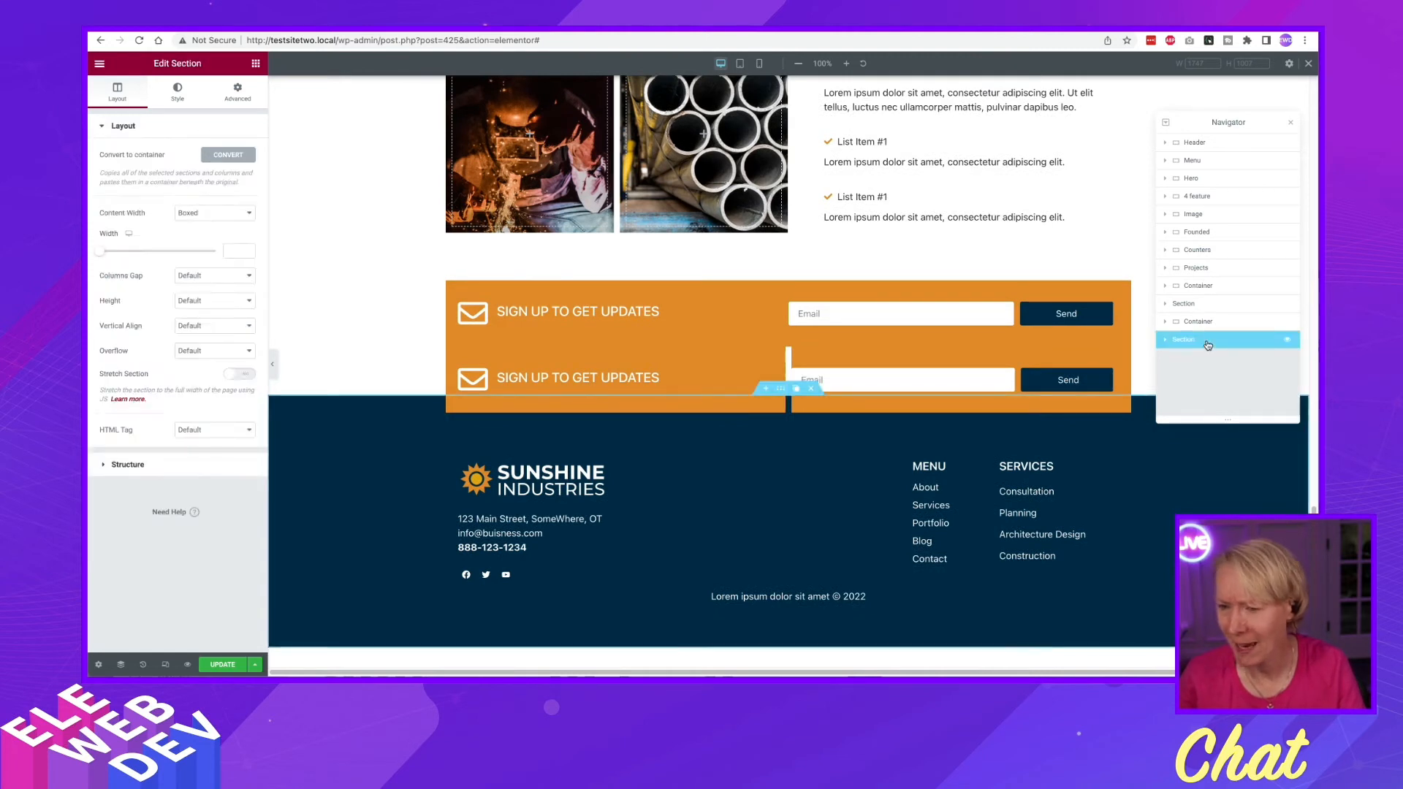
right_click(1208, 345)
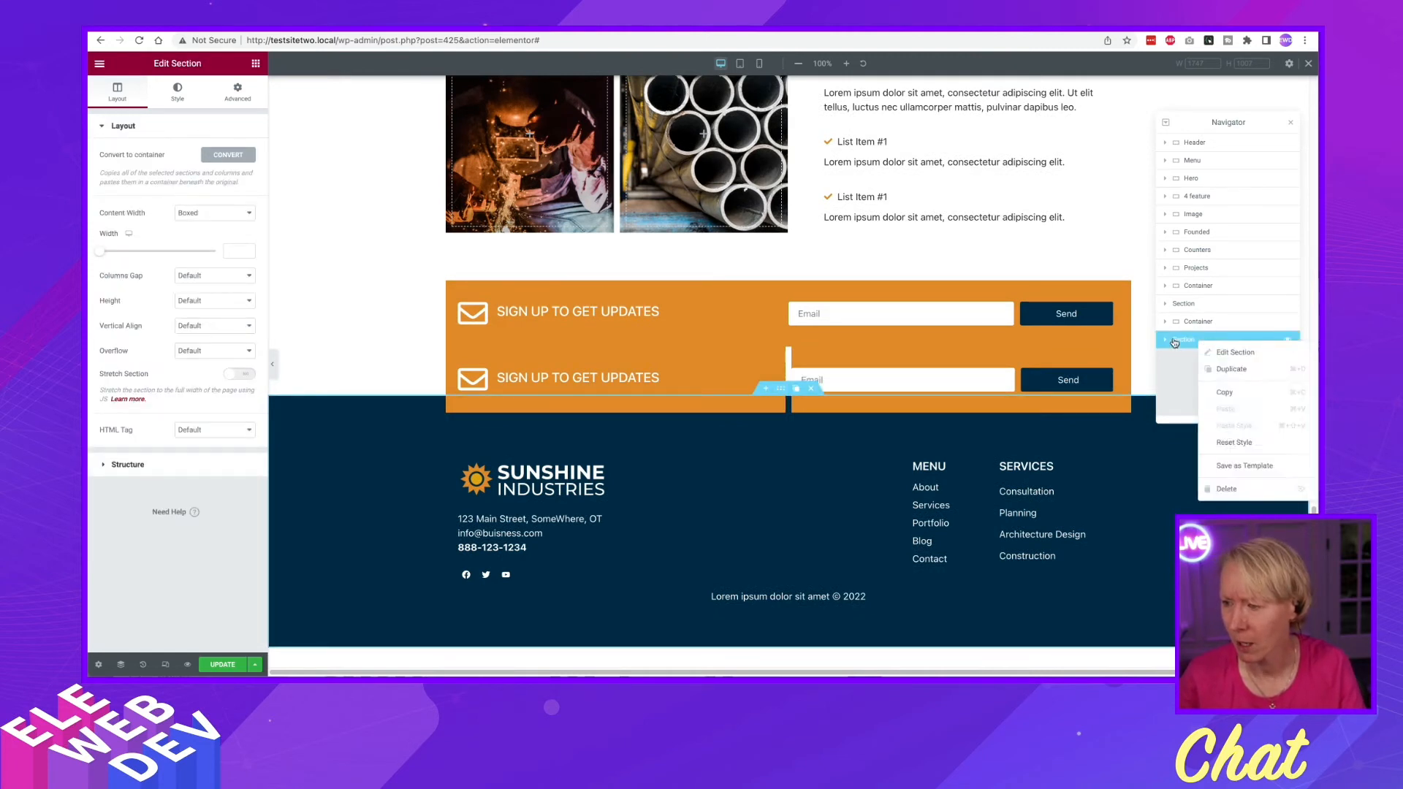
click(1182, 342)
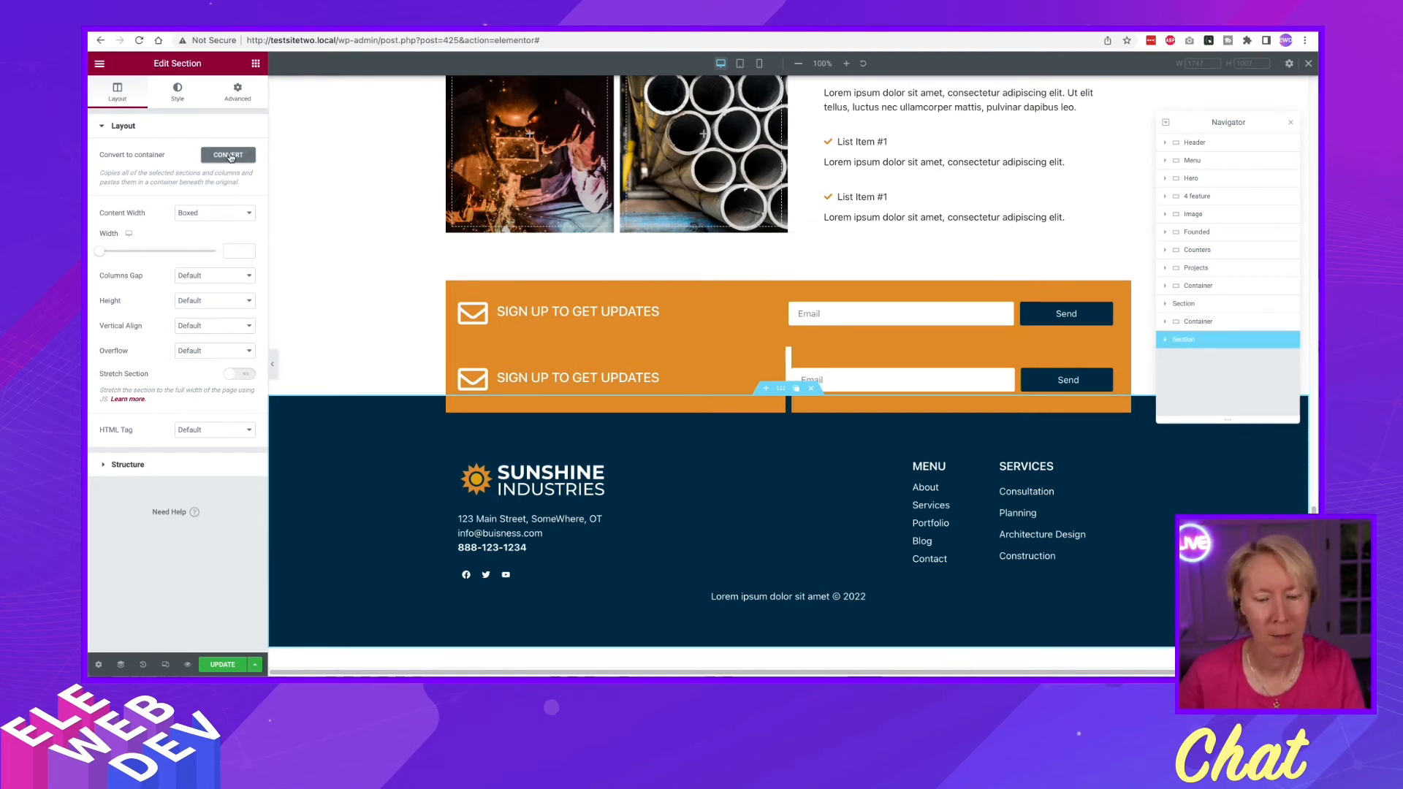
click(230, 158)
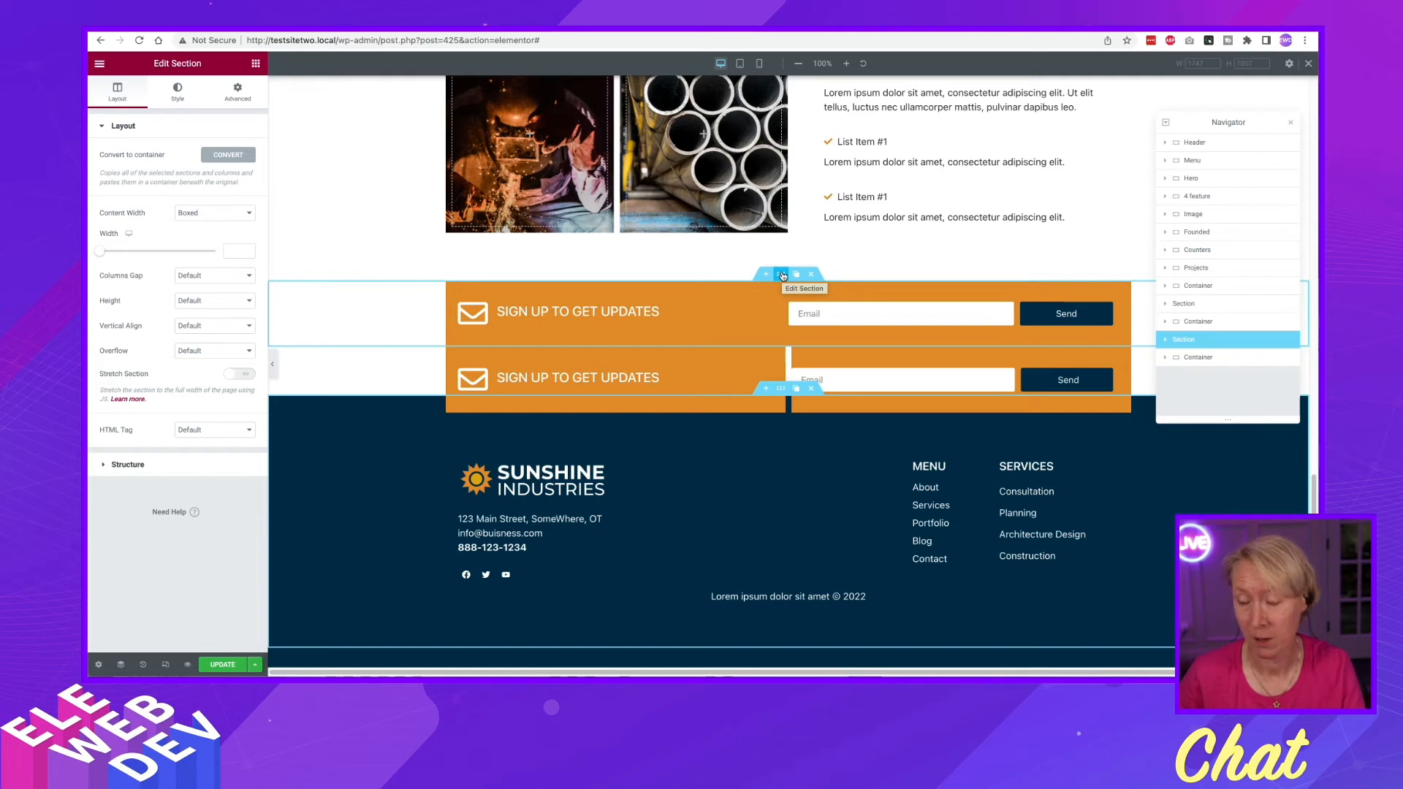
Delete the original "Sign Up to Get Updates" and footer sections, keeping only their container versions, and select the sign-up container
drag(781, 275, 813, 291)
click(811, 323)
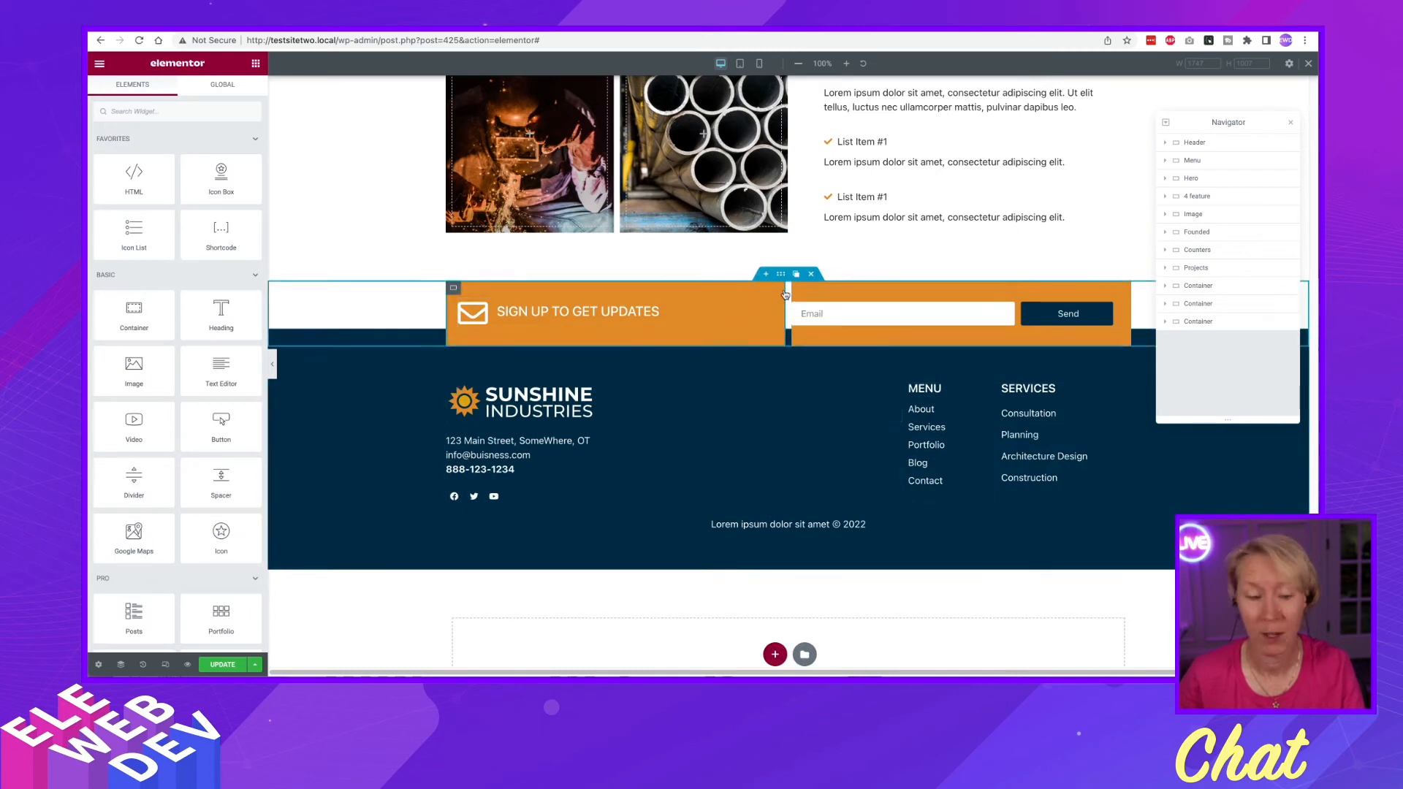
click(721, 313)
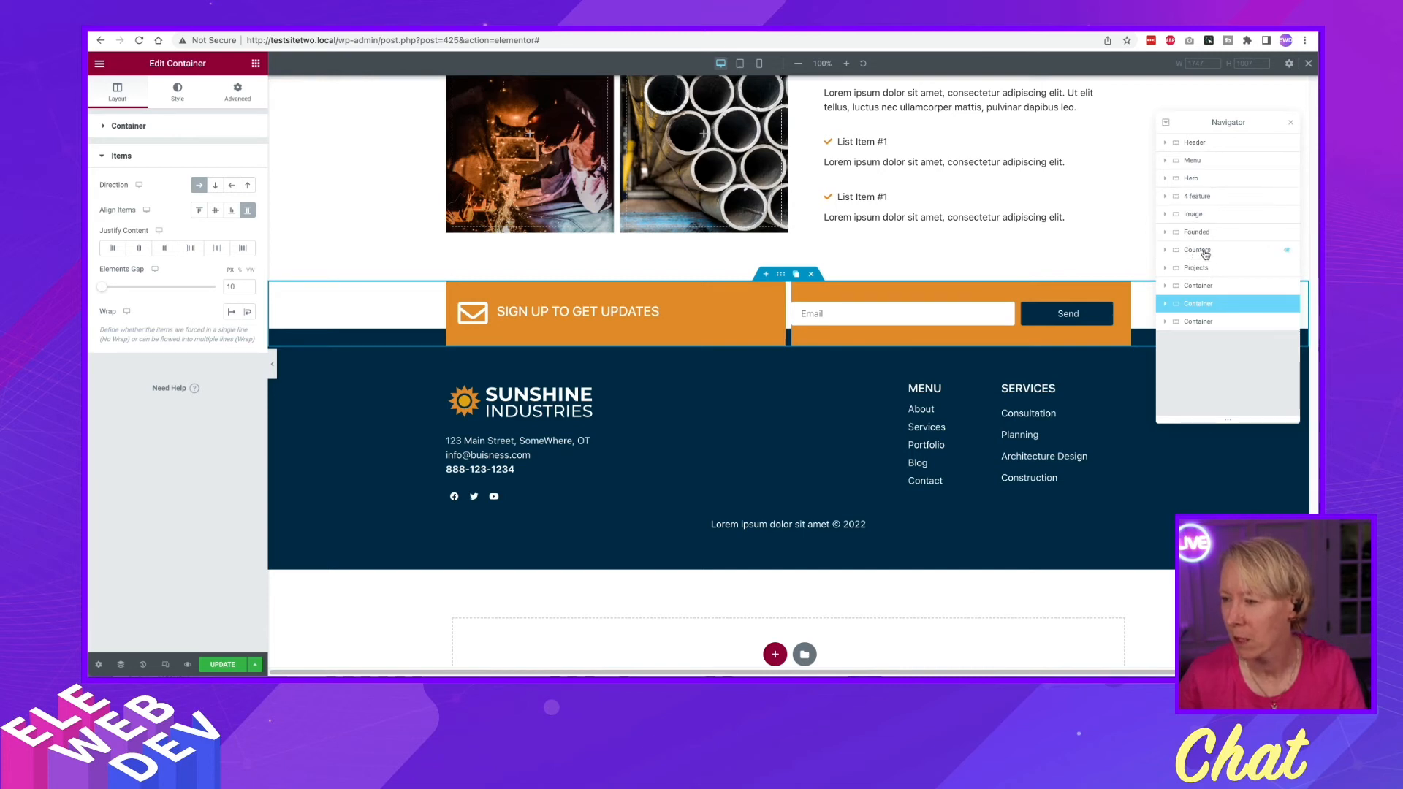
Rename the "Let Us Build Your Future Today" container as Build Future in the Navigator
click(1205, 285)
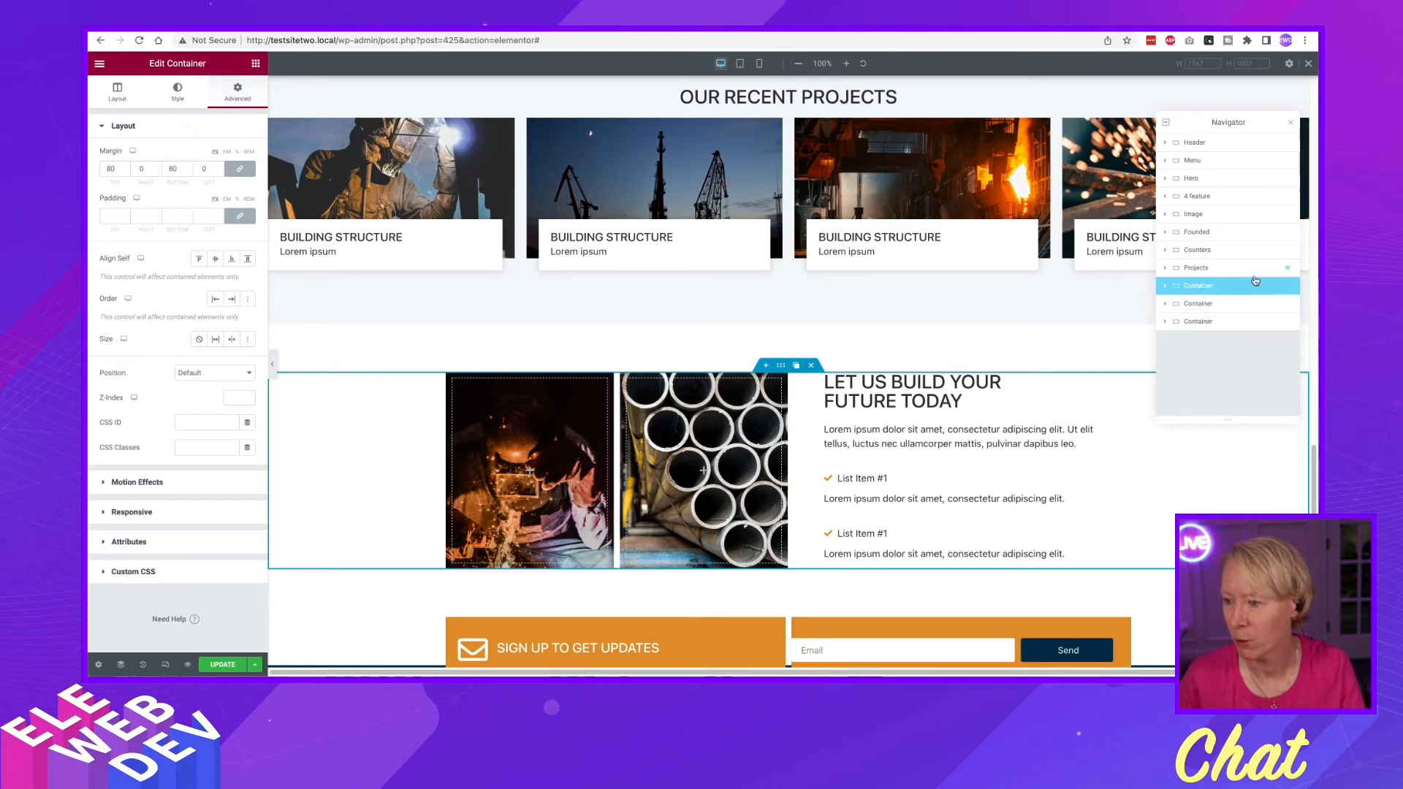
double_click(1195, 288)
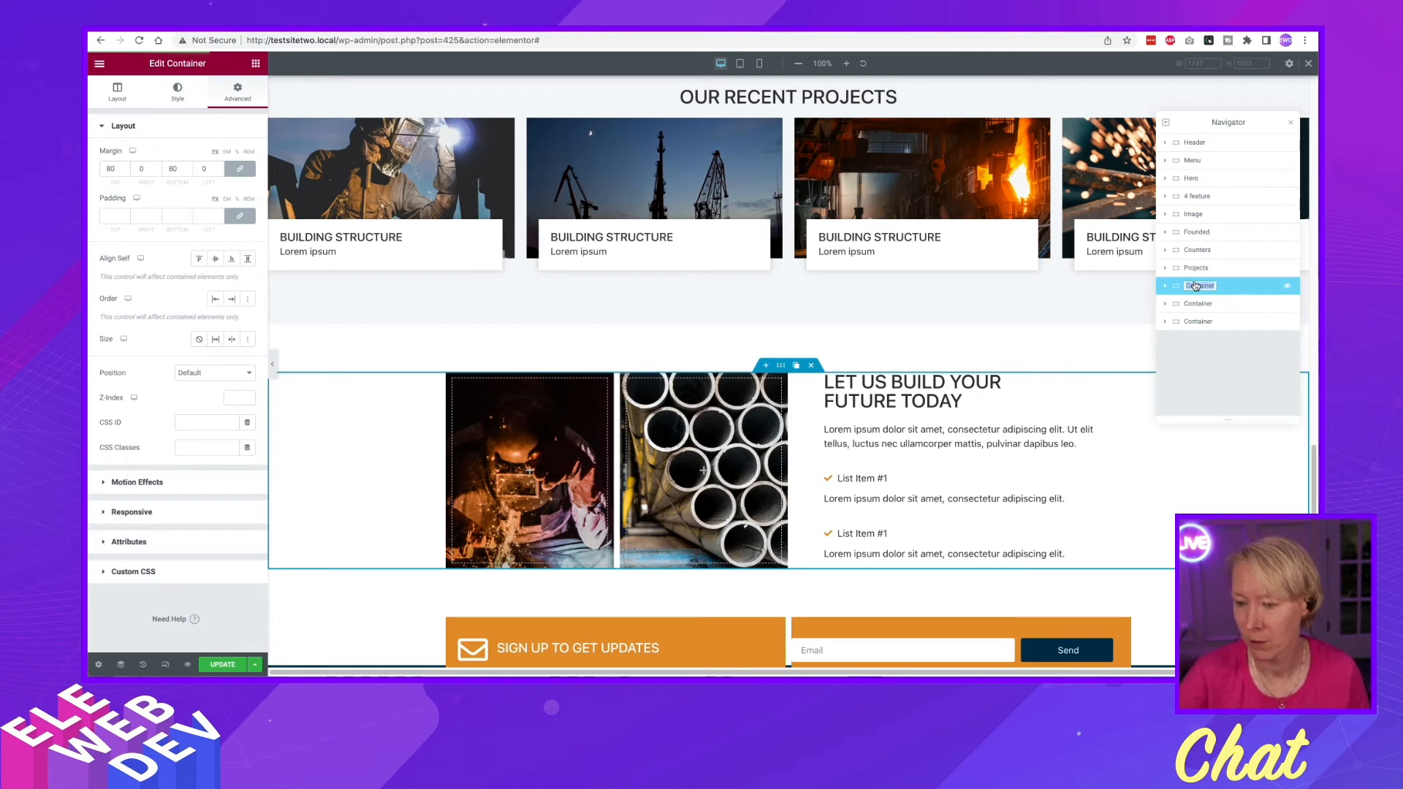
text(Be)
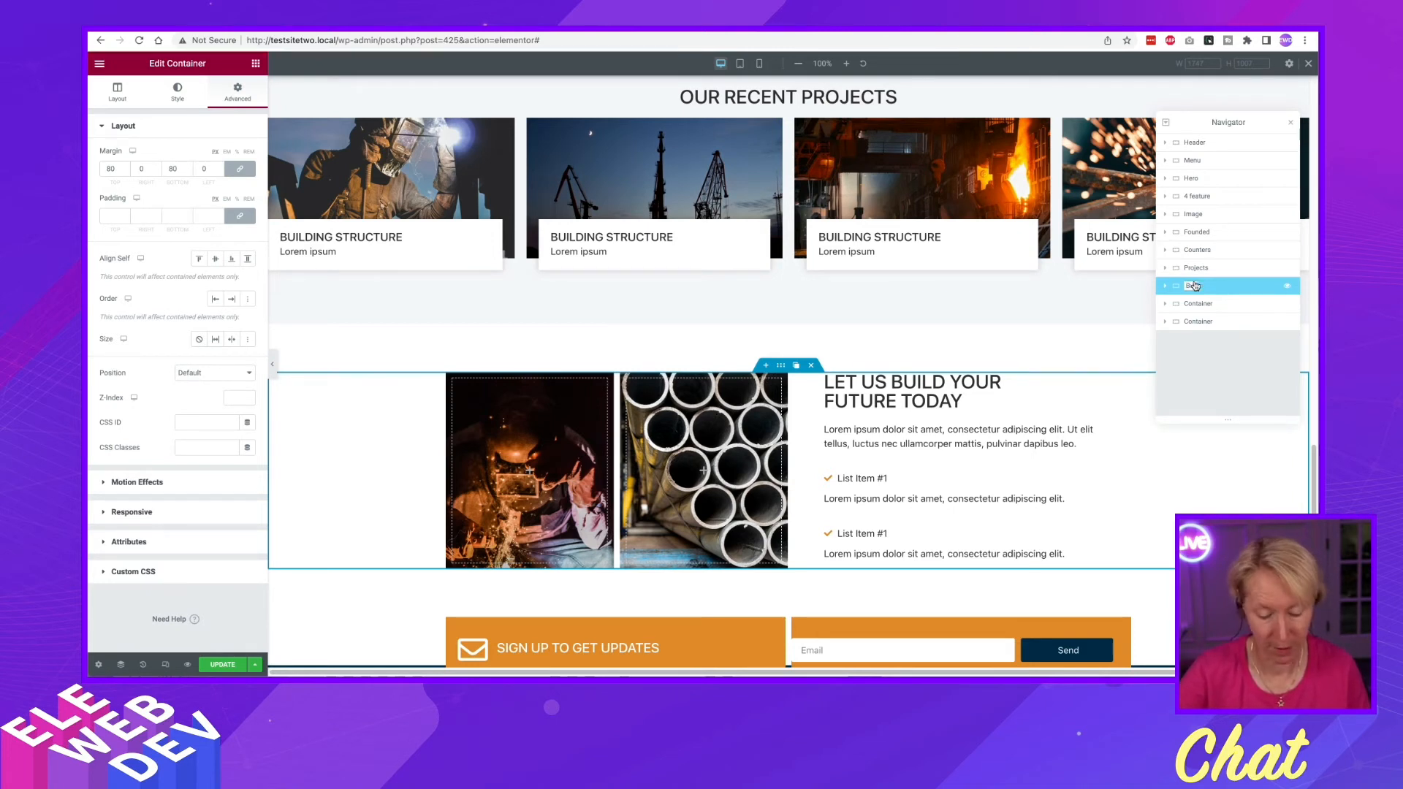
text(ild Fu)
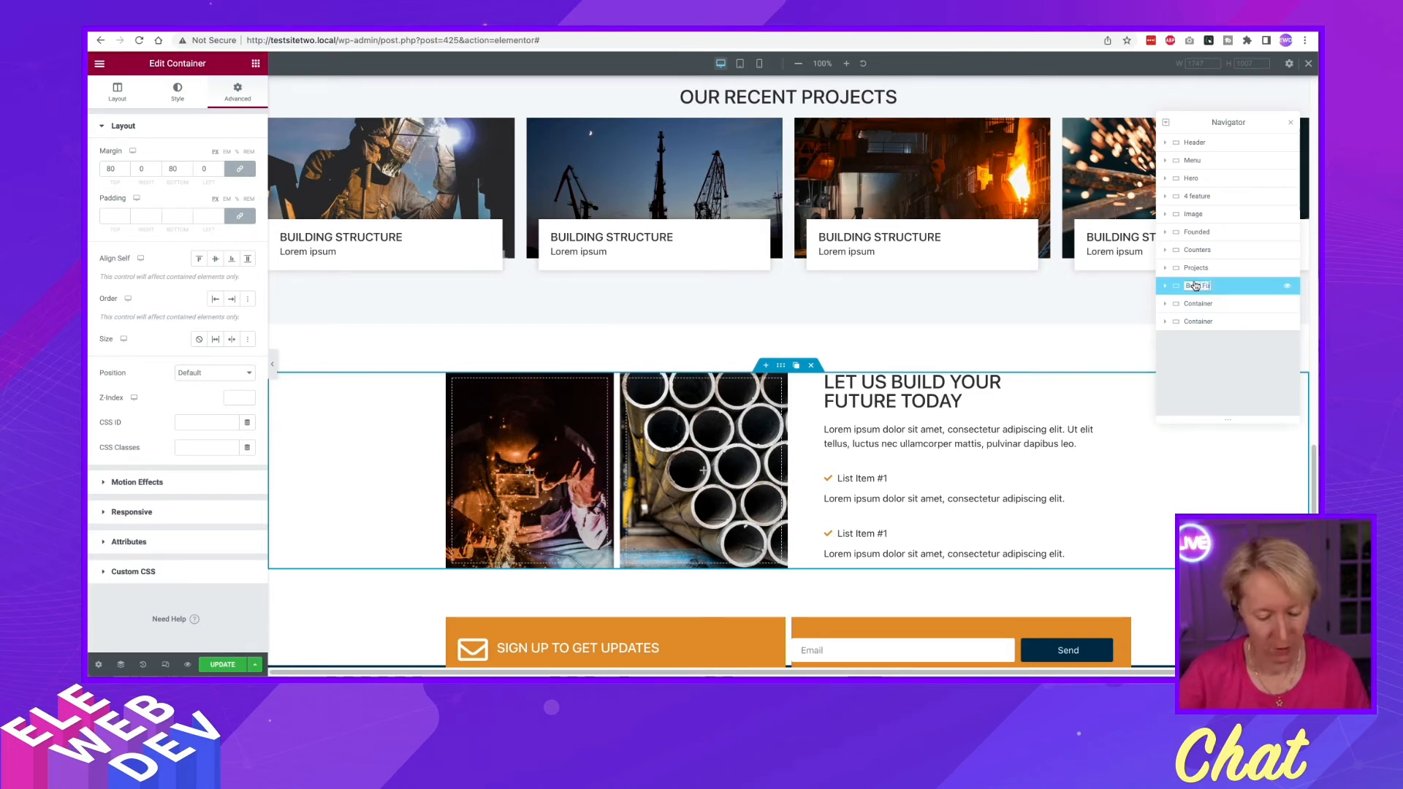
text(tu)
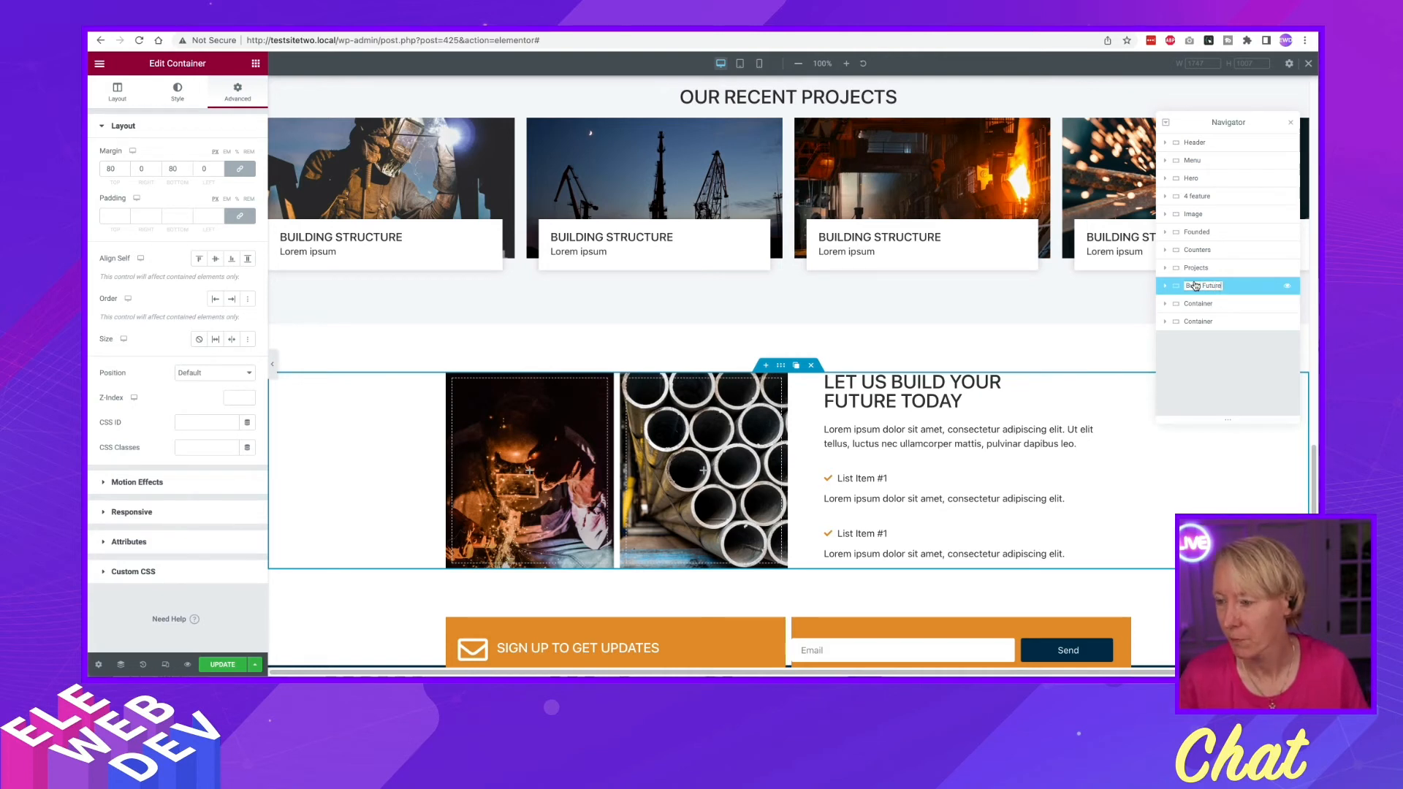
text(re)
key(Return)
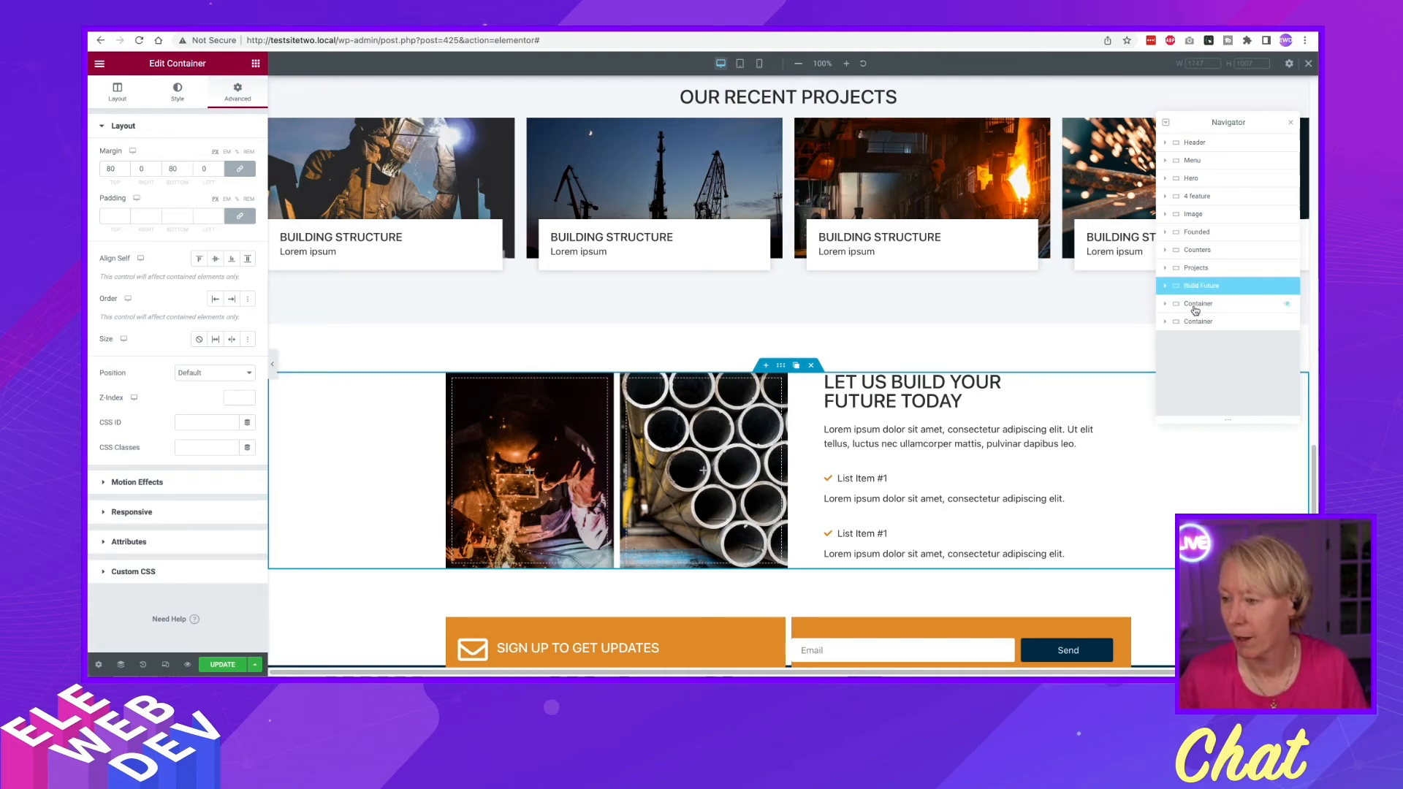
Rename the "Sign Up to Get Updates" container as Newsletter in the Navigator
click(1195, 305)
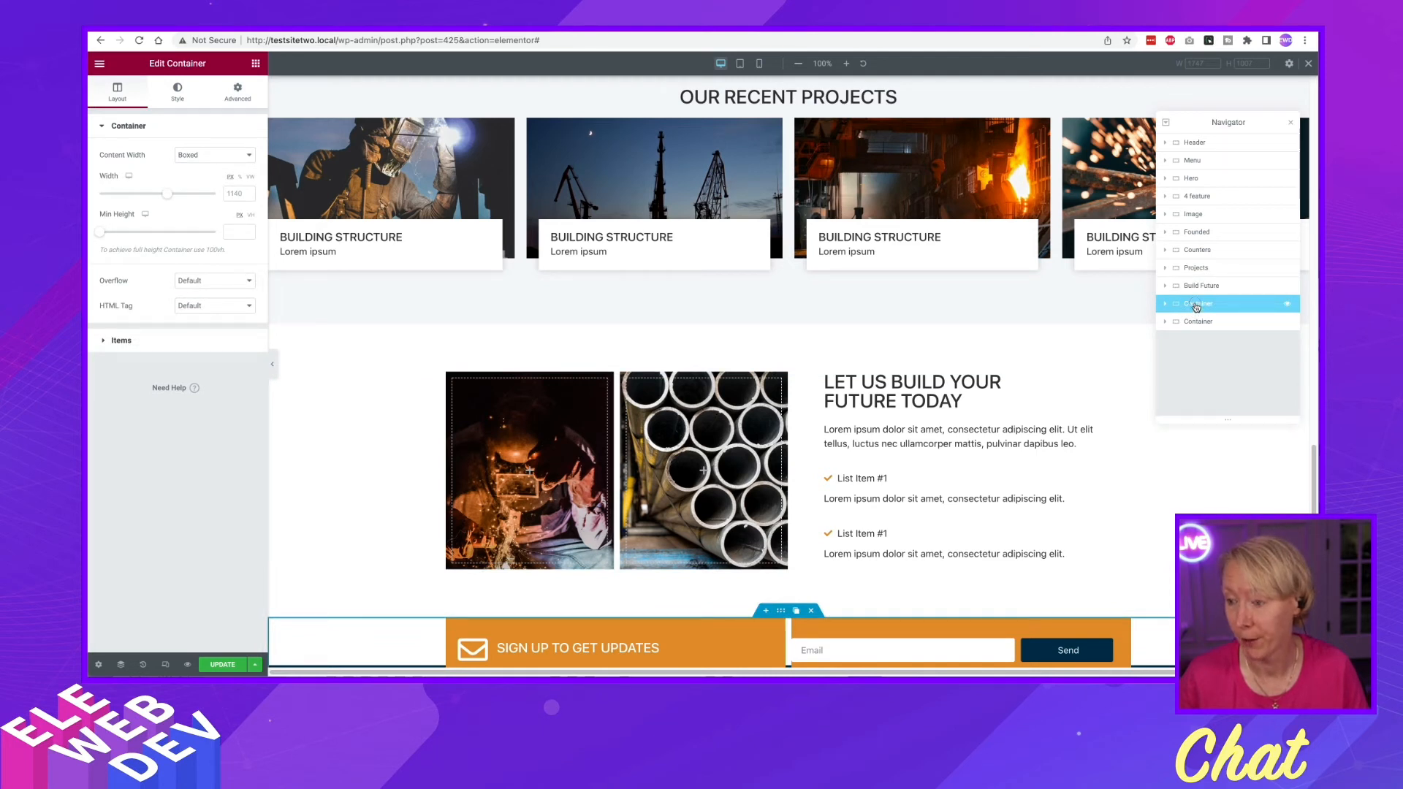
double_click(1195, 305)
text(News)
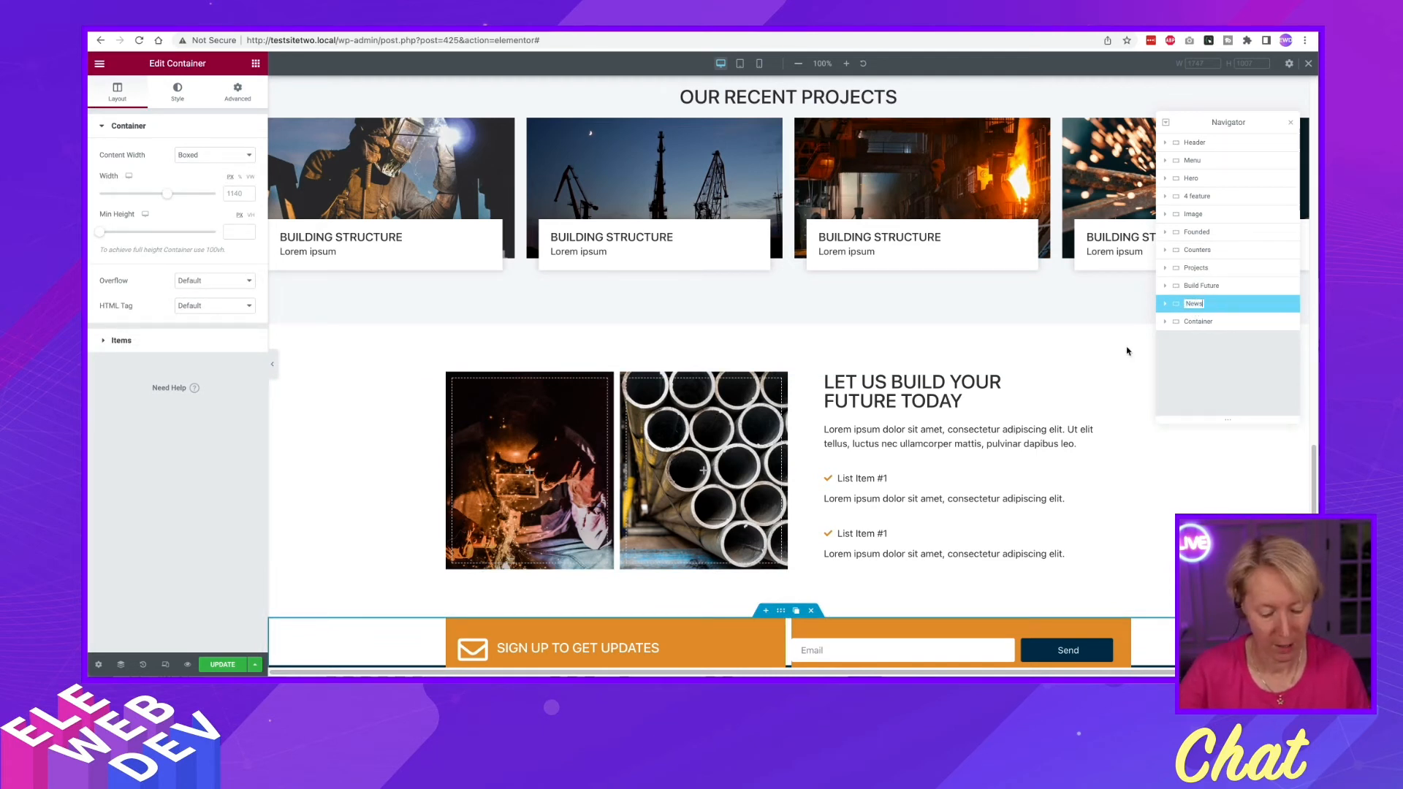
text(letter)
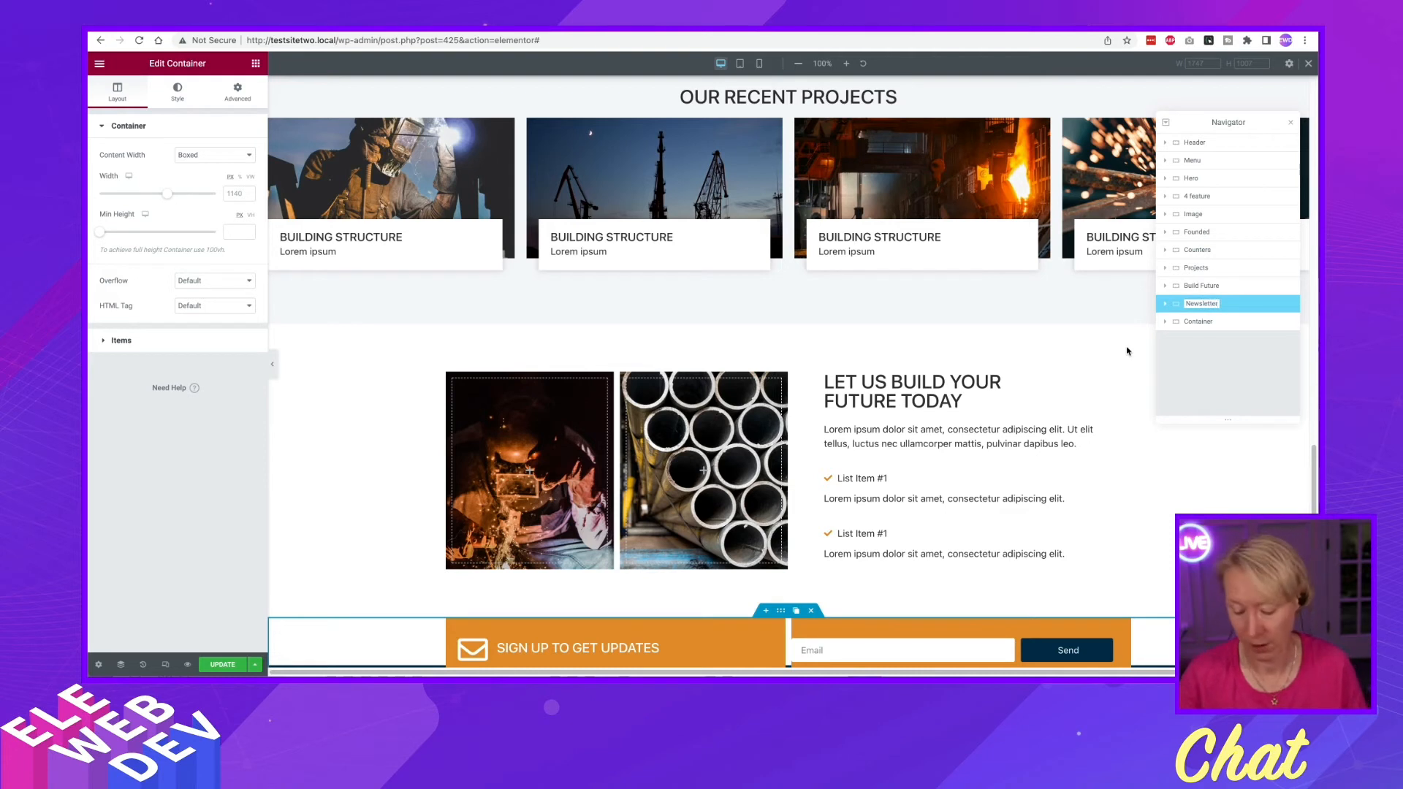
key(Return)
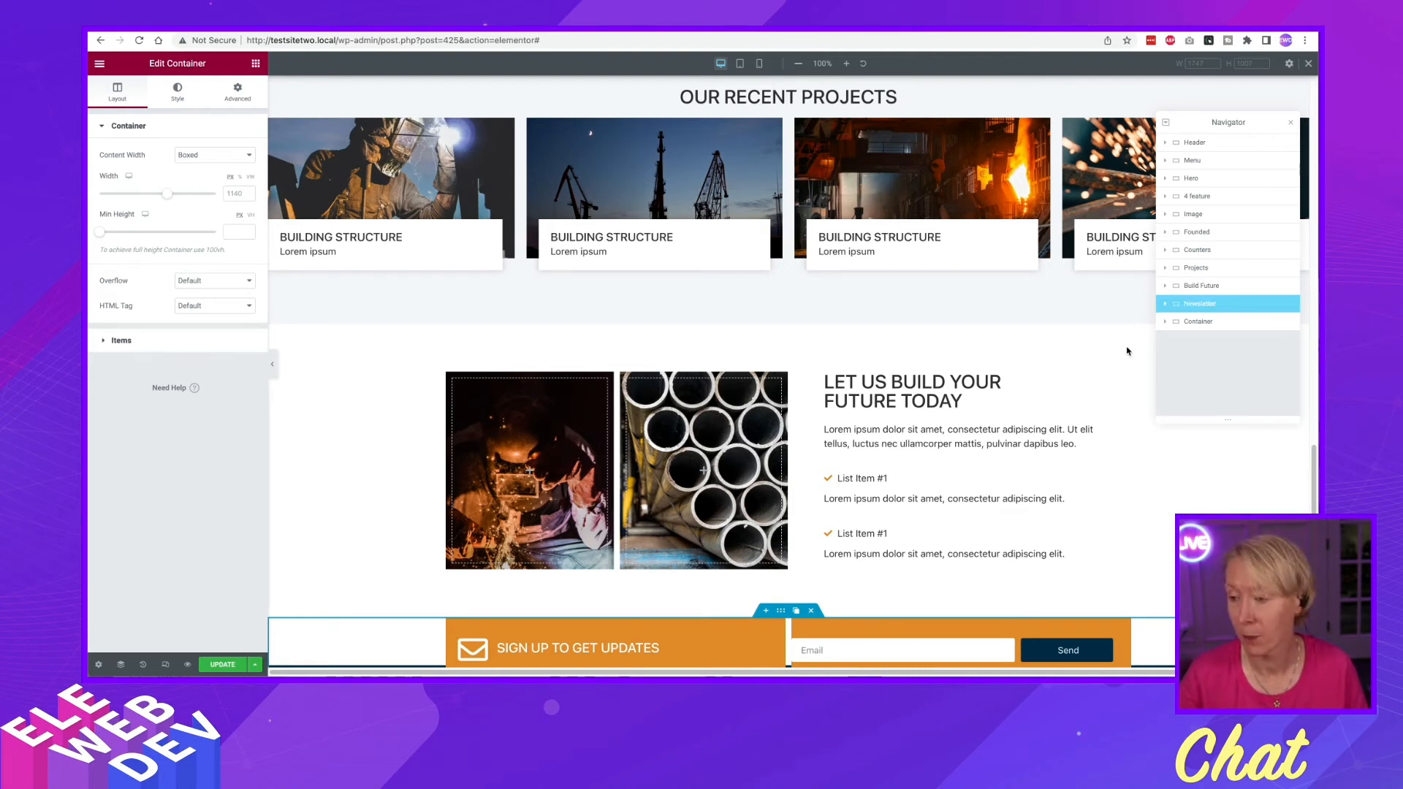
Bring up the footer container, switch to the Local app to check the TestSiteTwo overview, and return to the Elementor editor
click(1196, 324)
scroll(968, 380, down, 5)
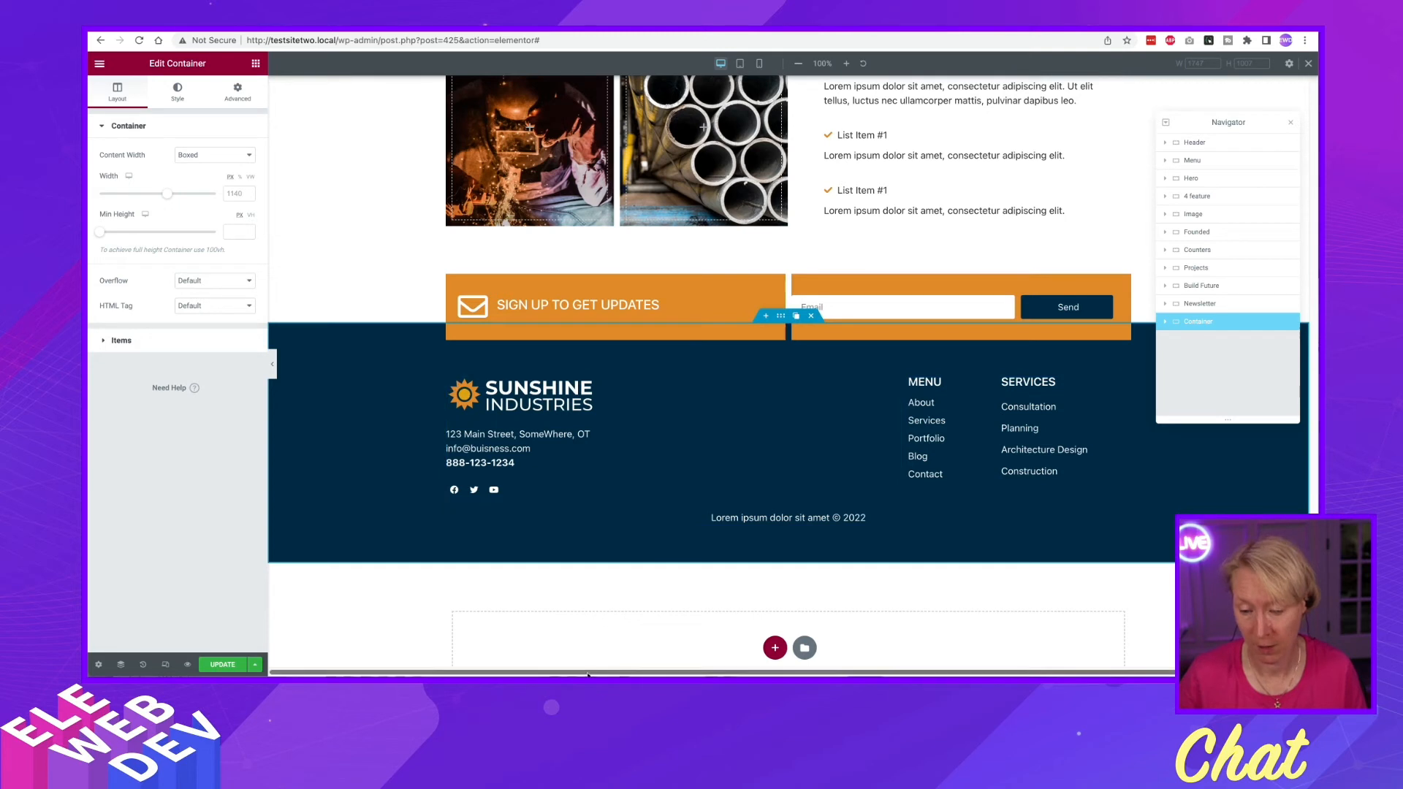
mouse_move(502, 672)
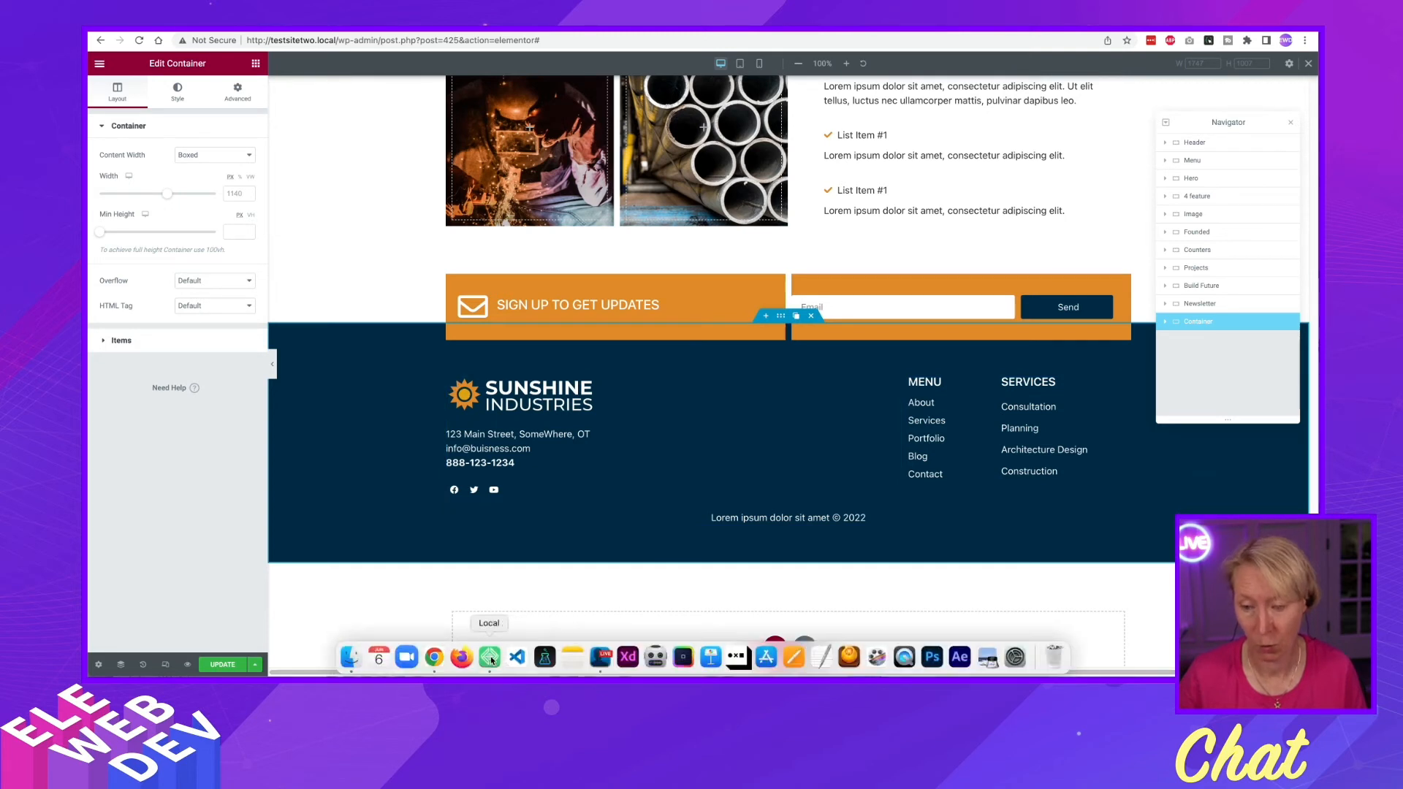
click(491, 661)
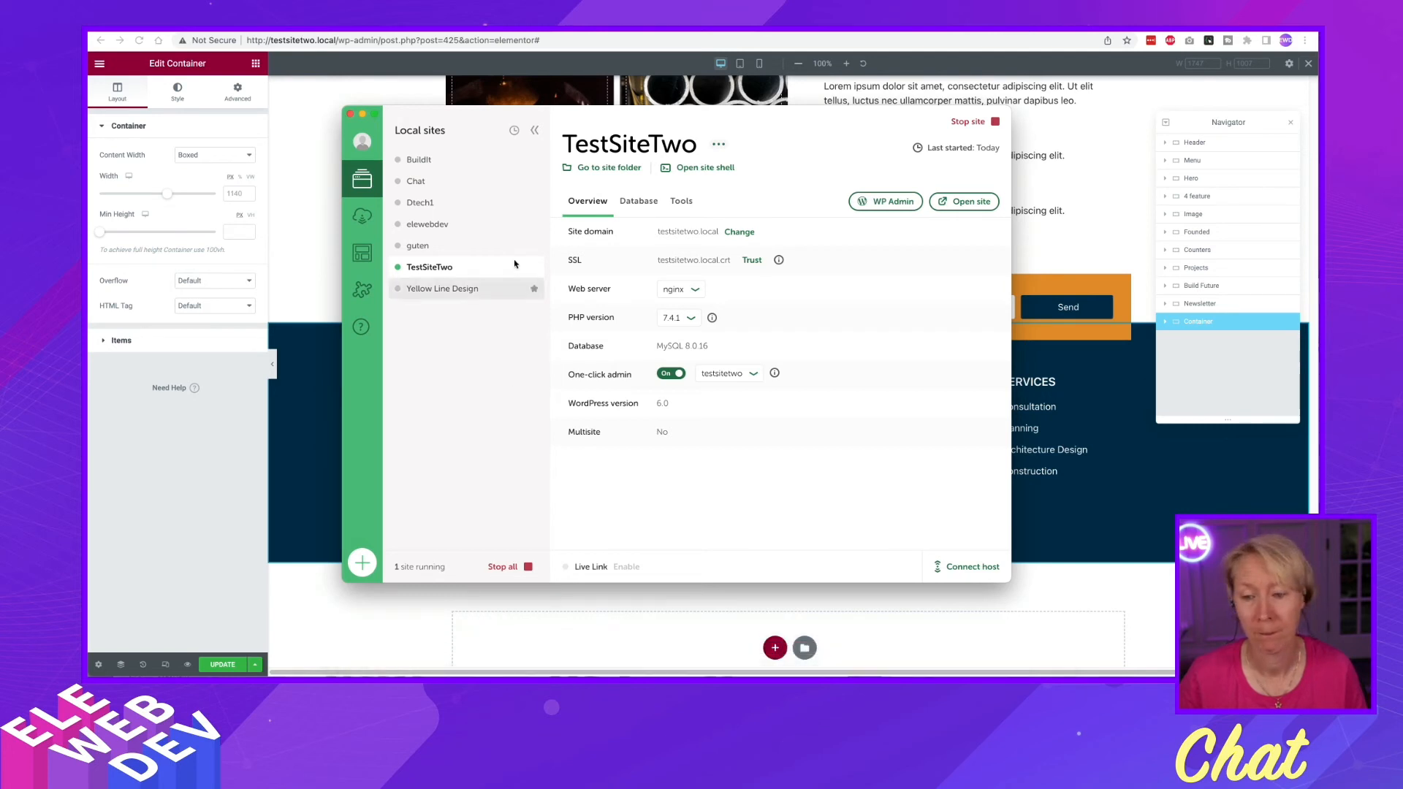
click(362, 115)
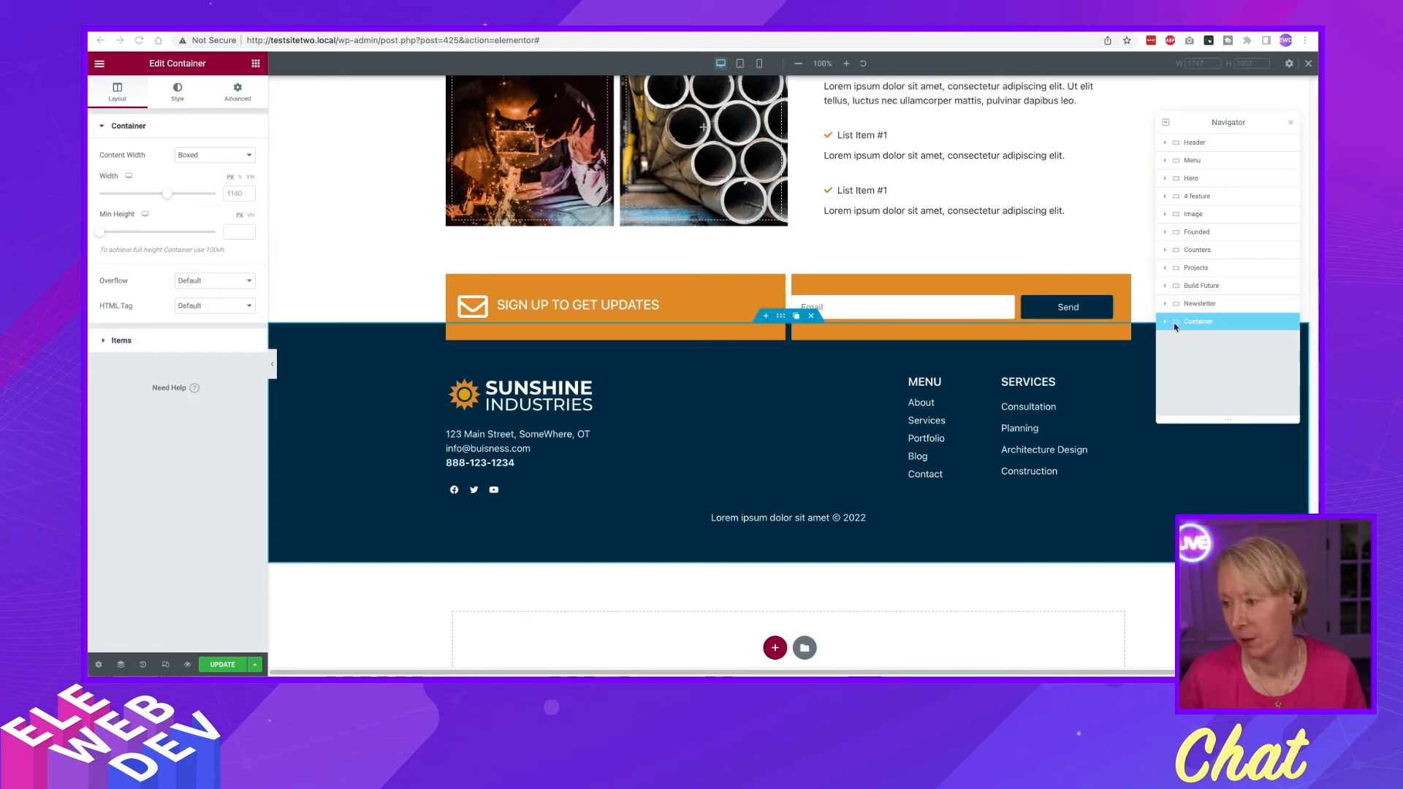
Rename the footer container as Footer in the Navigator
double_click(1201, 322)
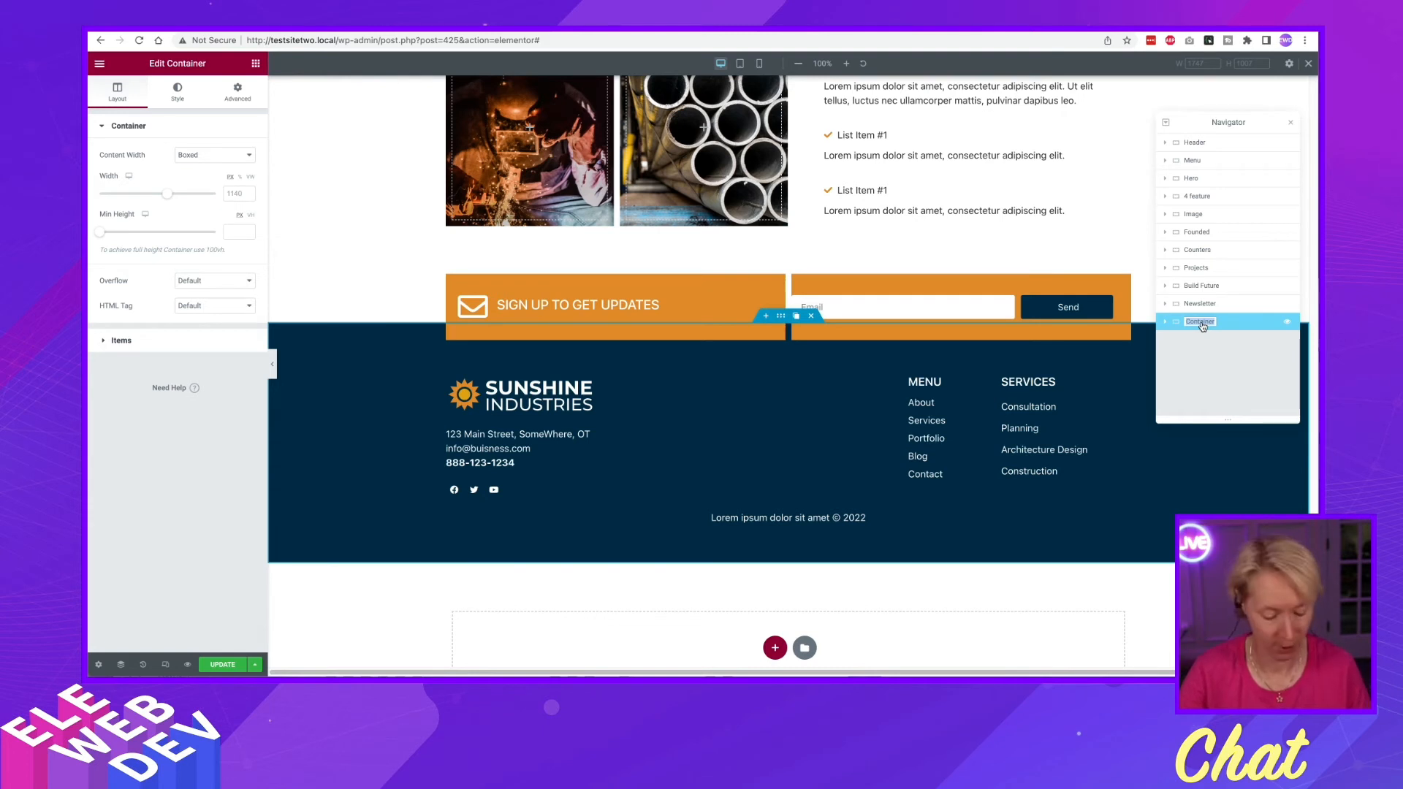
text(Footer)
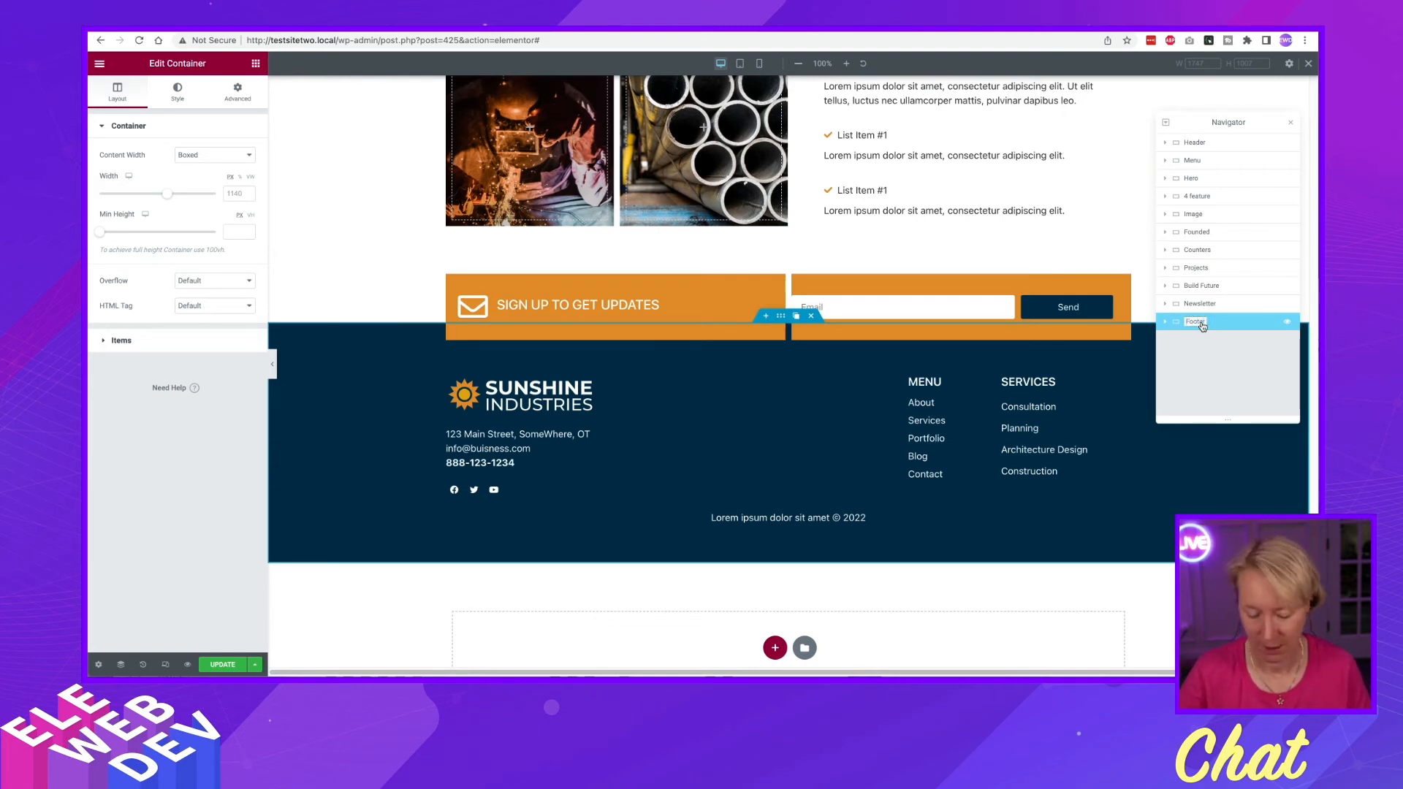
key(Return)
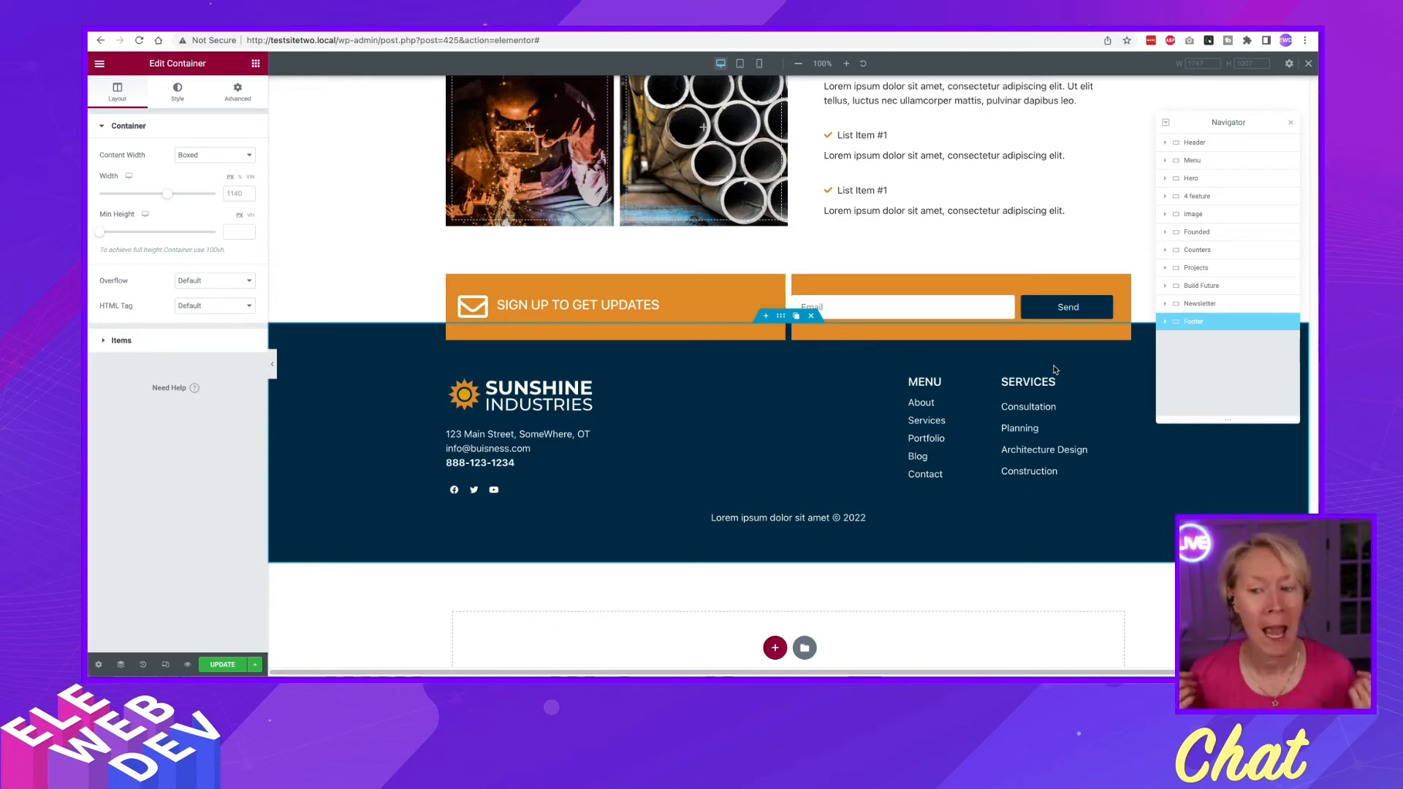
Set the elements gap of the Newsletter container to 0
scroll(1059, 365, up, 3)
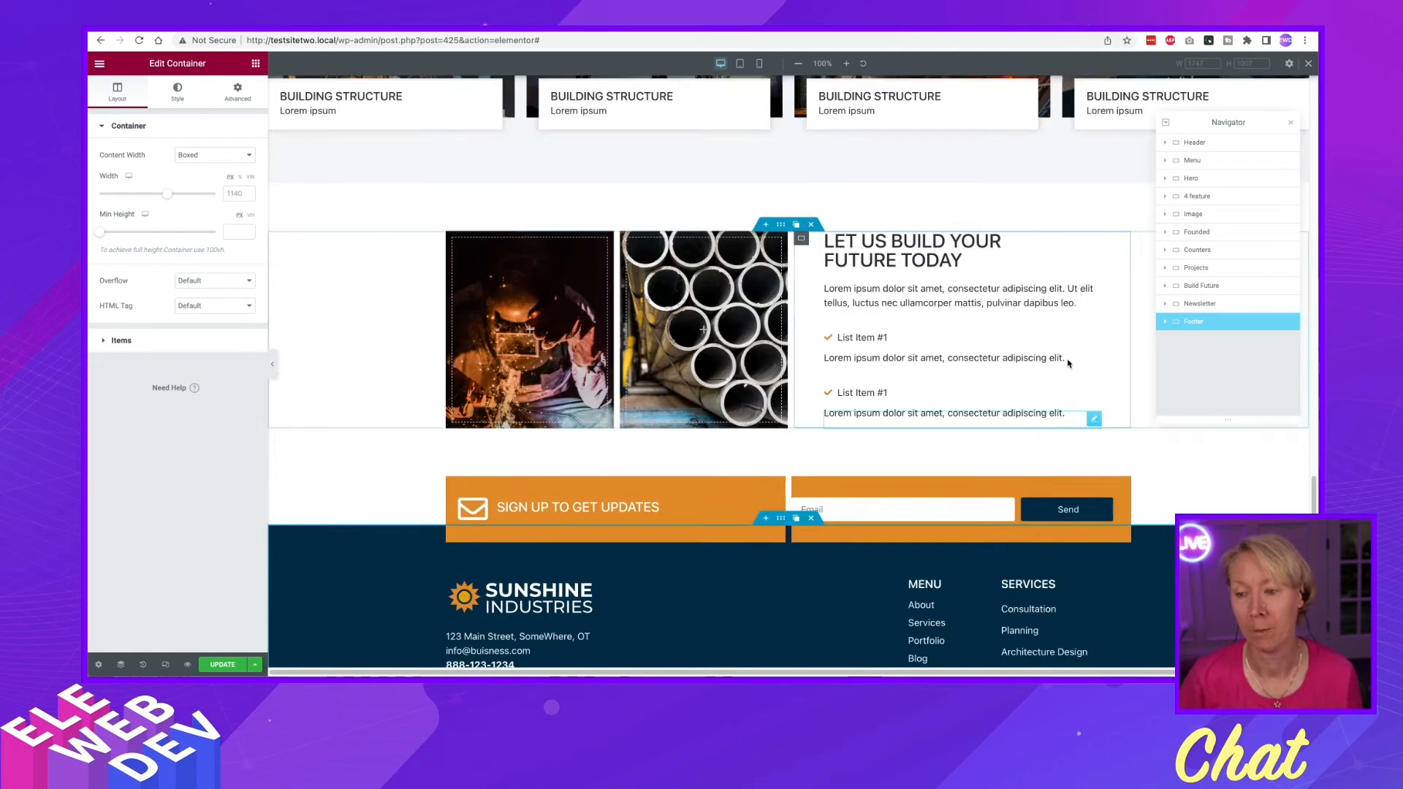
scroll(758, 362, up, 3)
scroll(759, 362, up, 1)
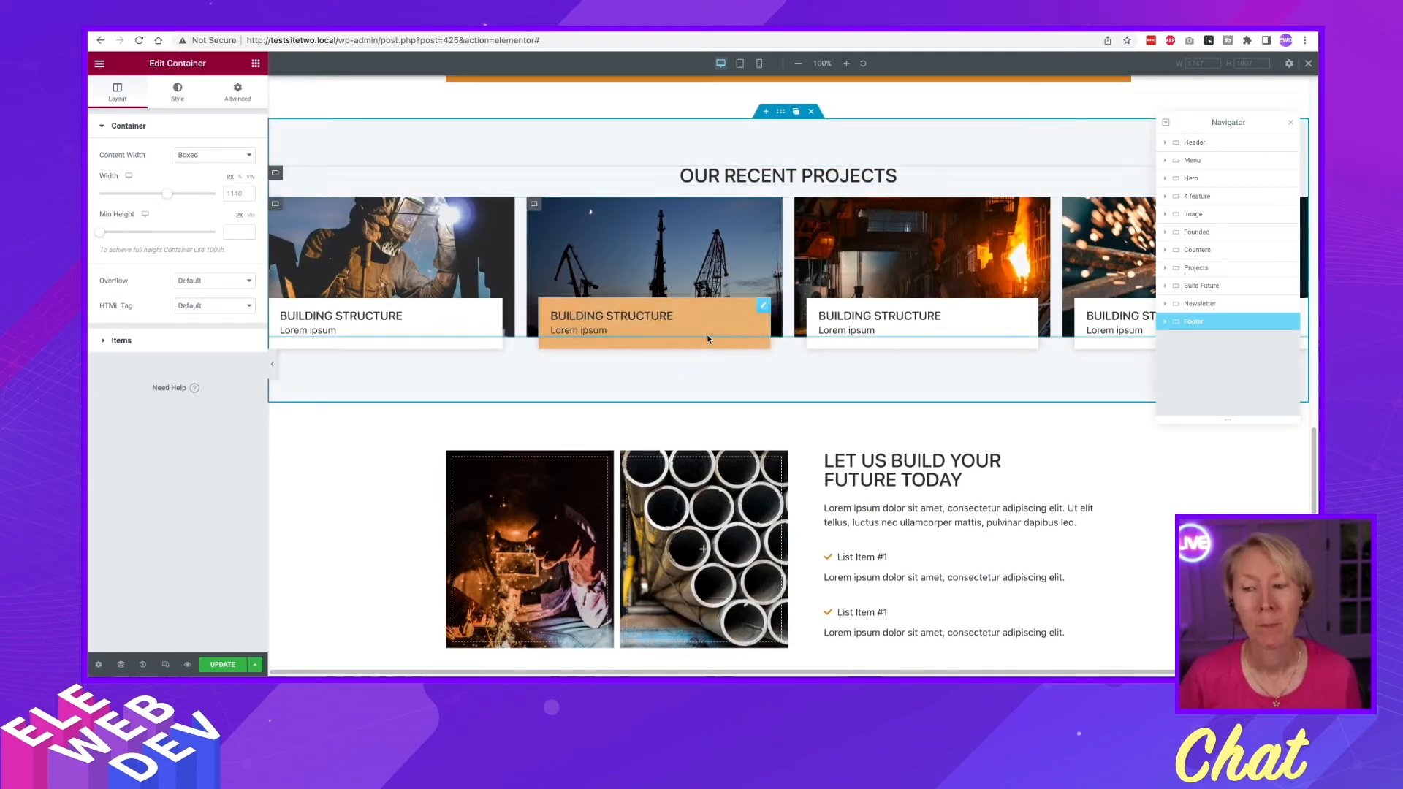
scroll(708, 339, down, 3)
scroll(708, 338, down, 1)
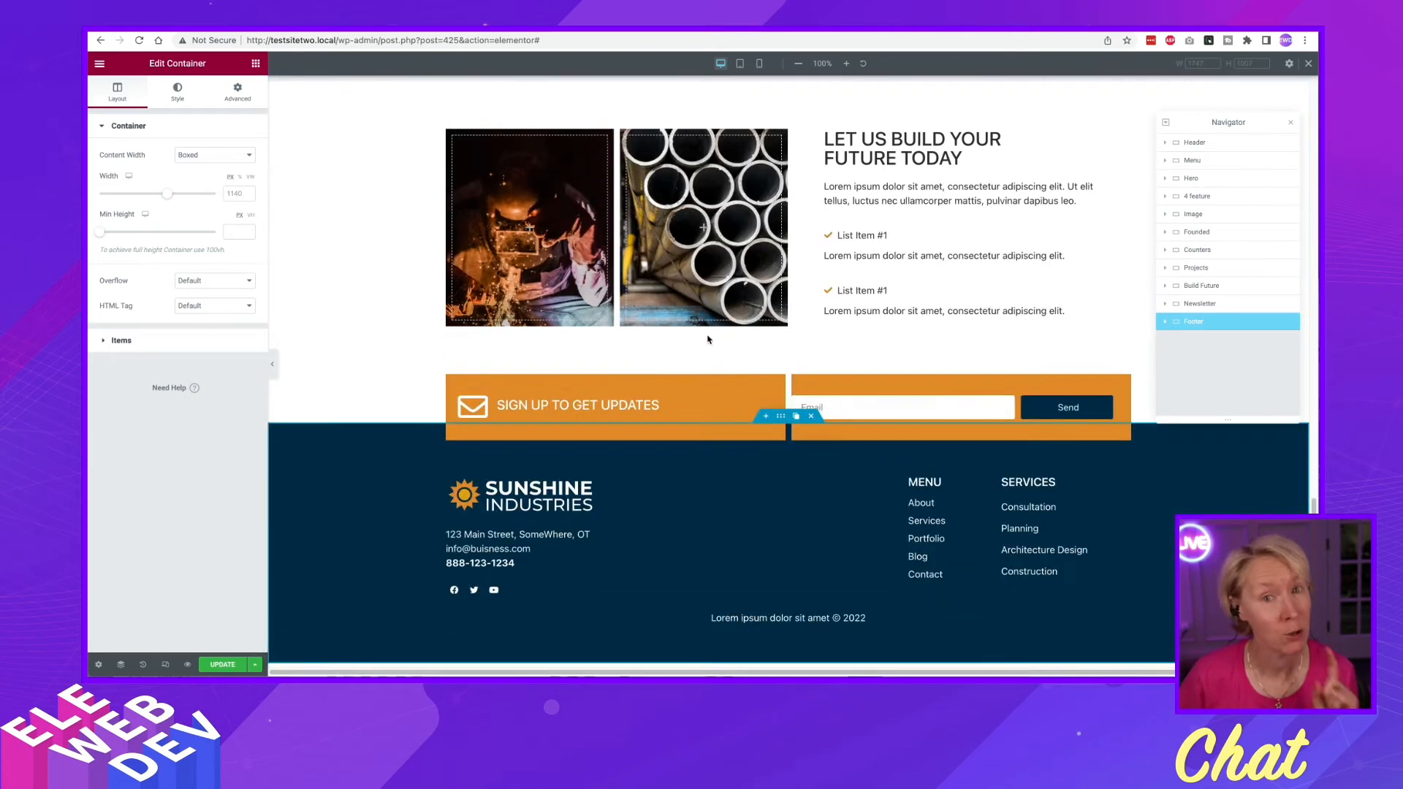
scroll(708, 339, down, 1)
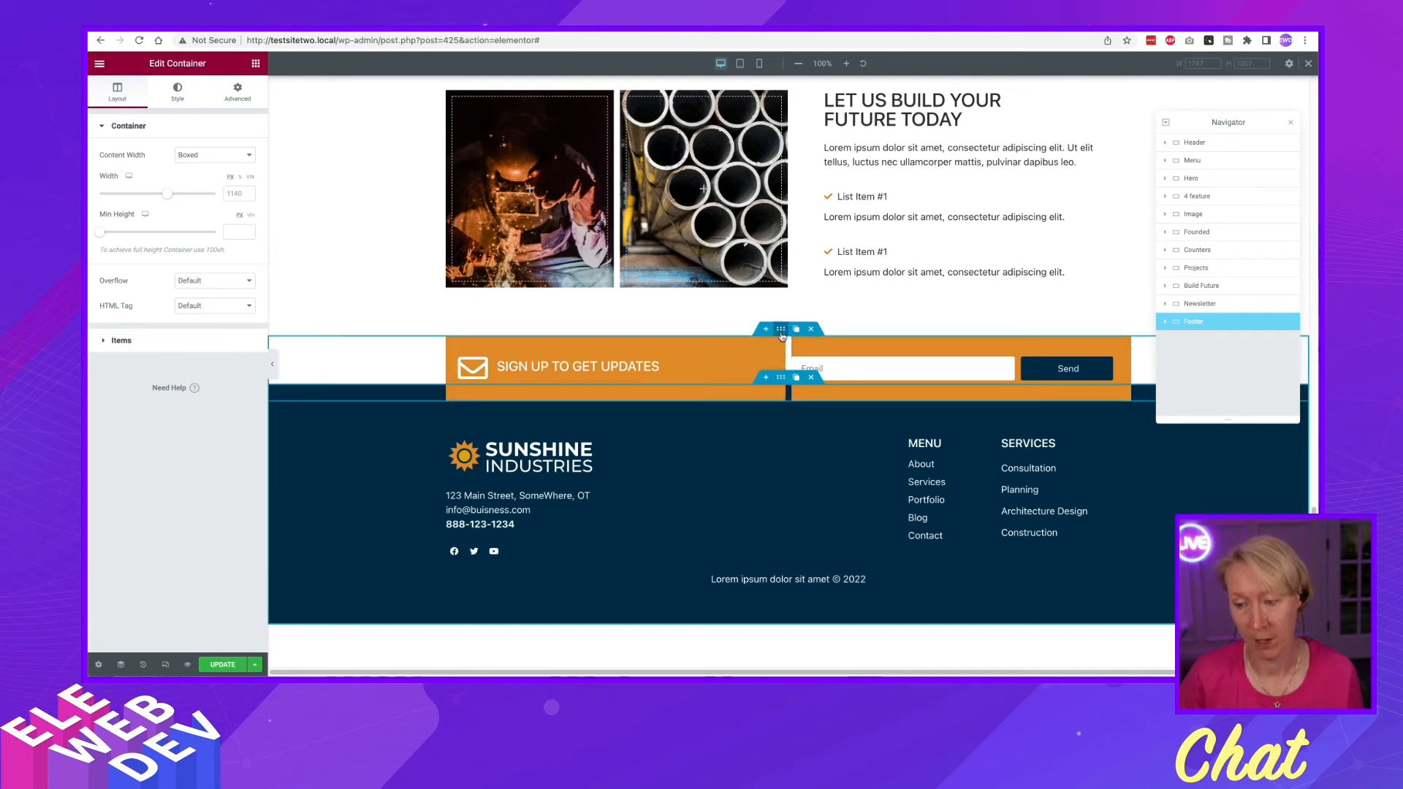
right_click(781, 334)
click(811, 341)
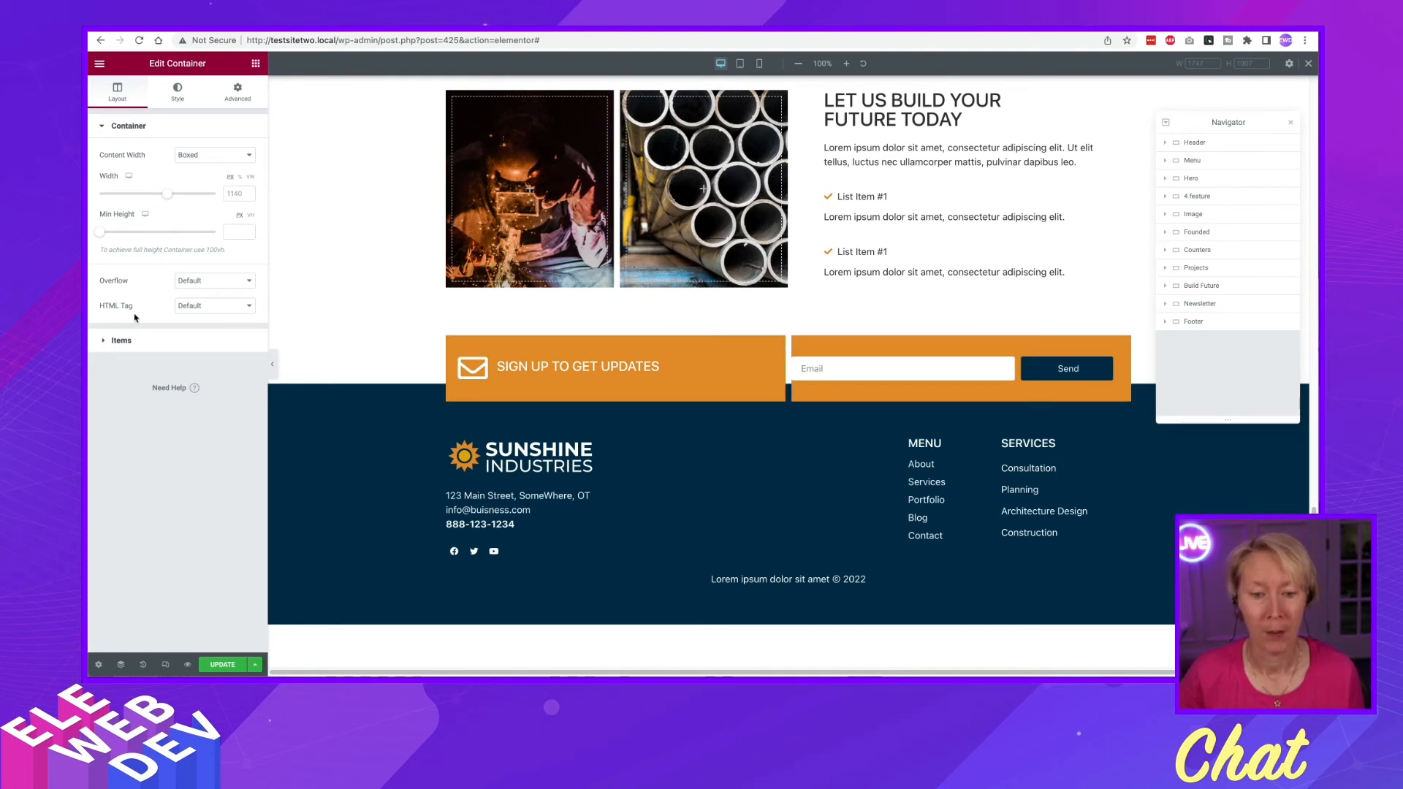
click(122, 341)
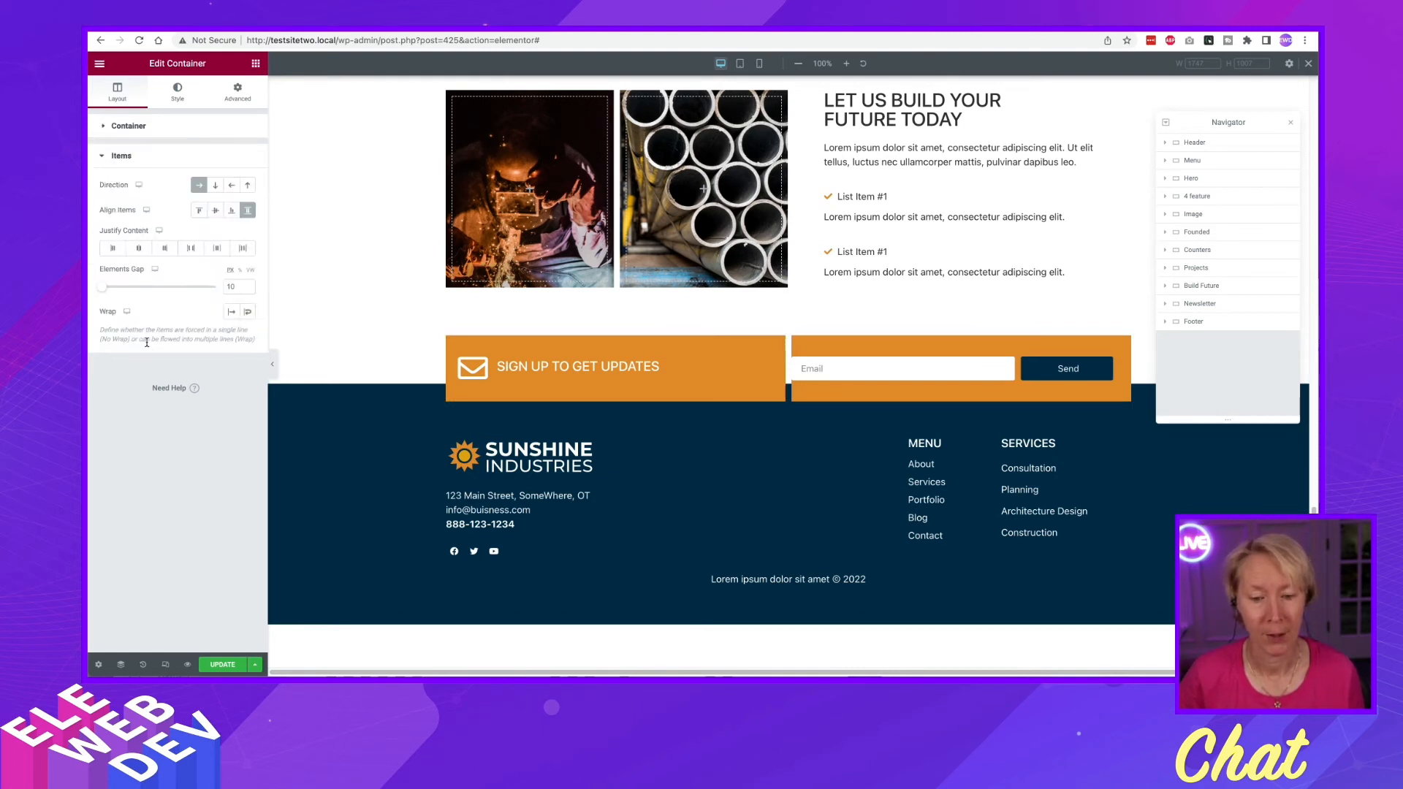
double_click(232, 286)
text(0)
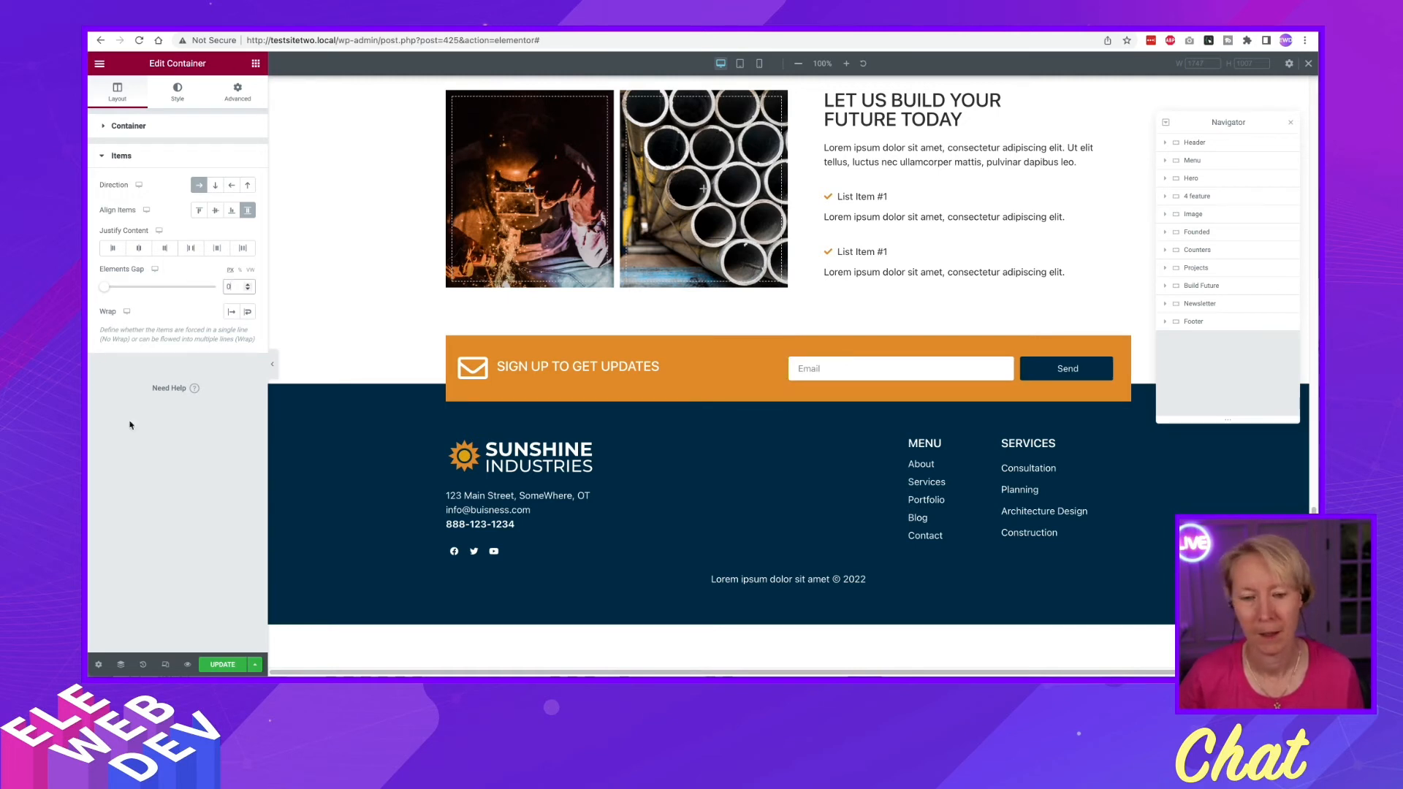
Save the page changes and open the Newsletter container's settings
click(219, 667)
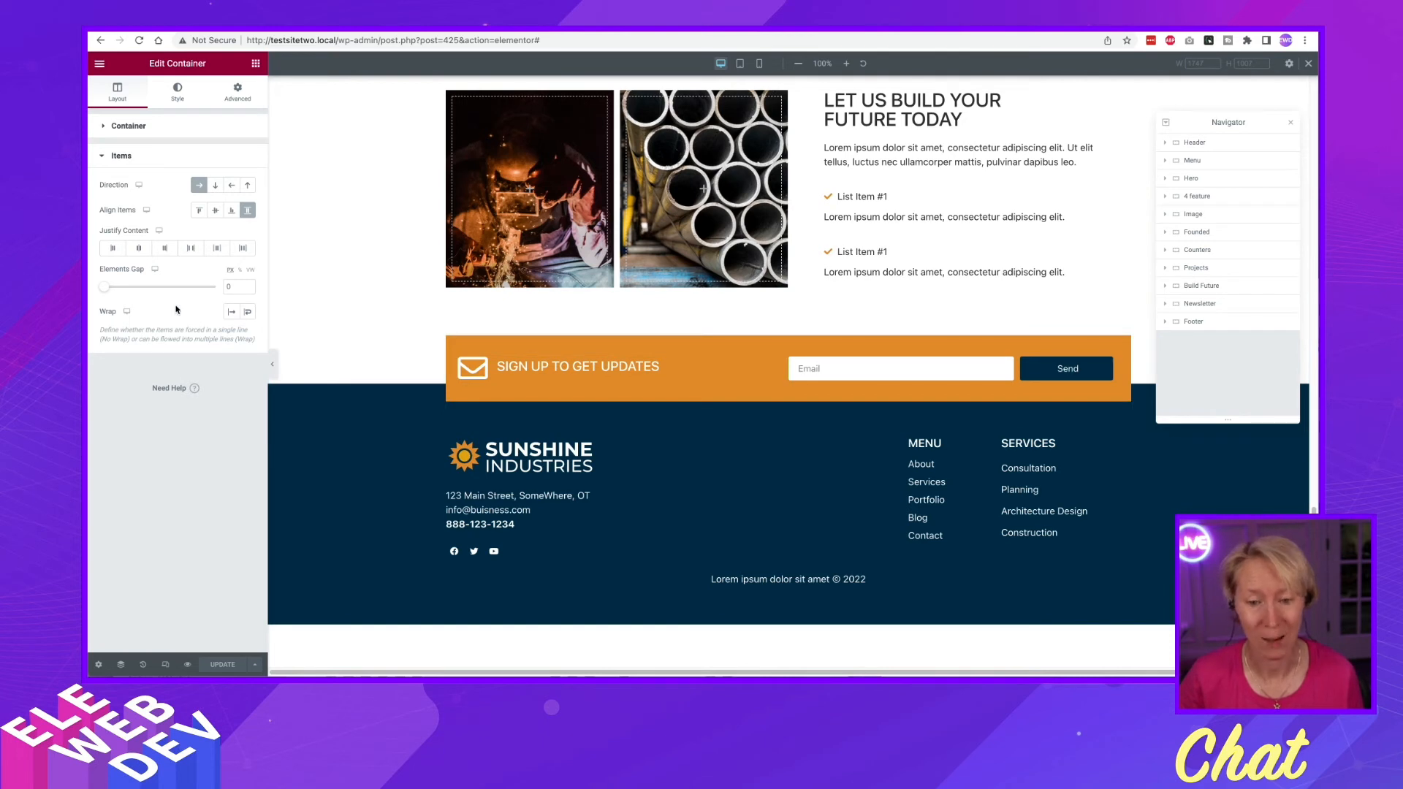
right_click(782, 336)
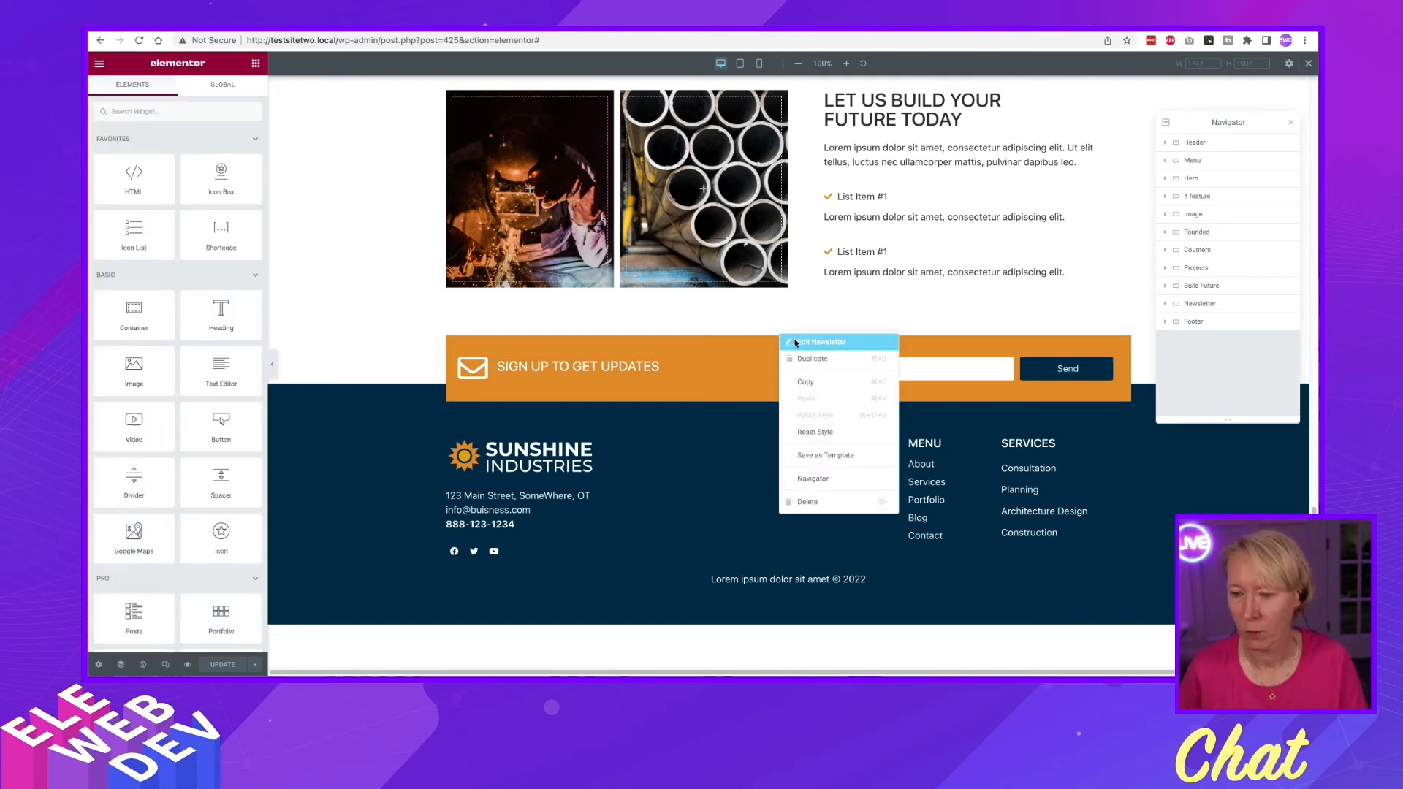
click(796, 343)
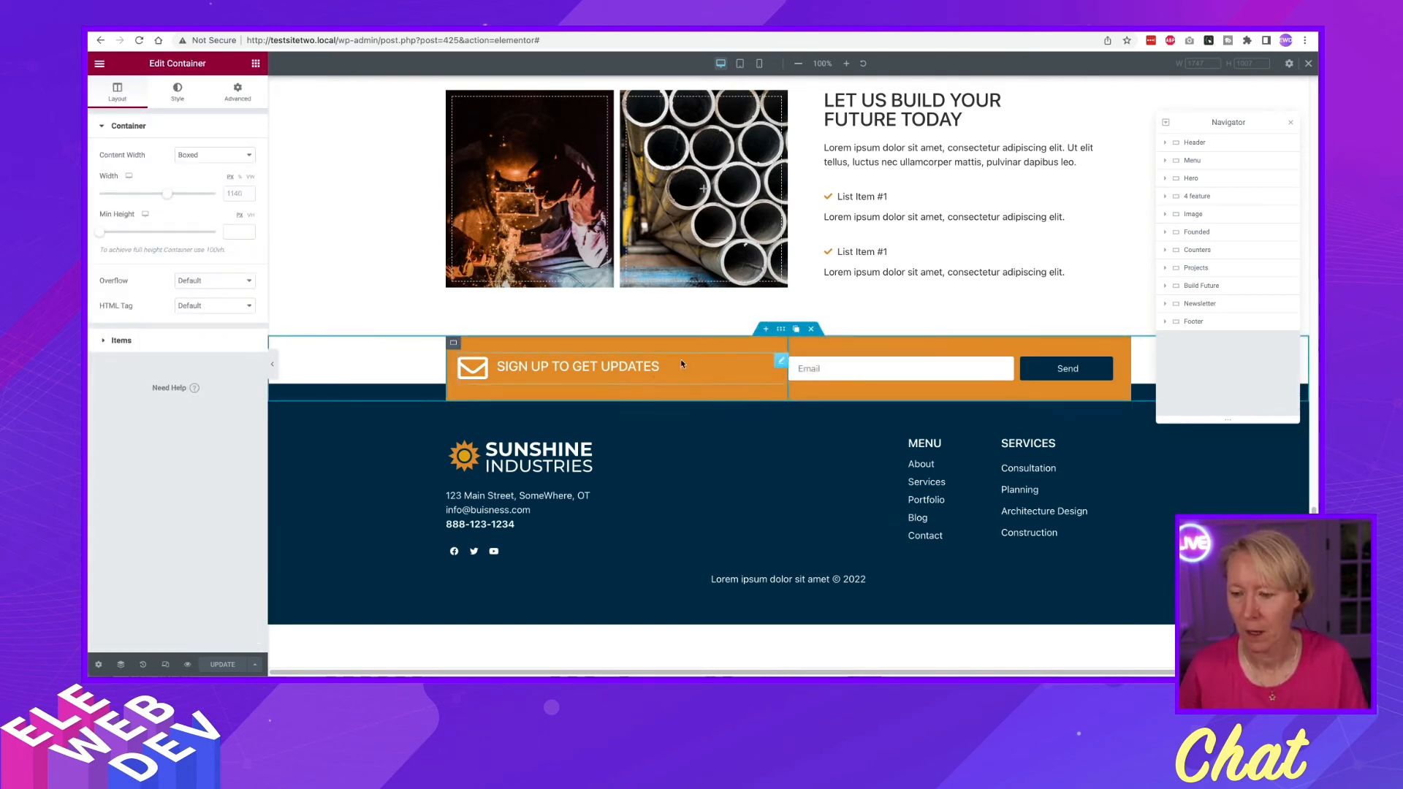
Review the newsletter and footer sections in the tablet and mobile previews
click(739, 66)
scroll(772, 550, down, 2)
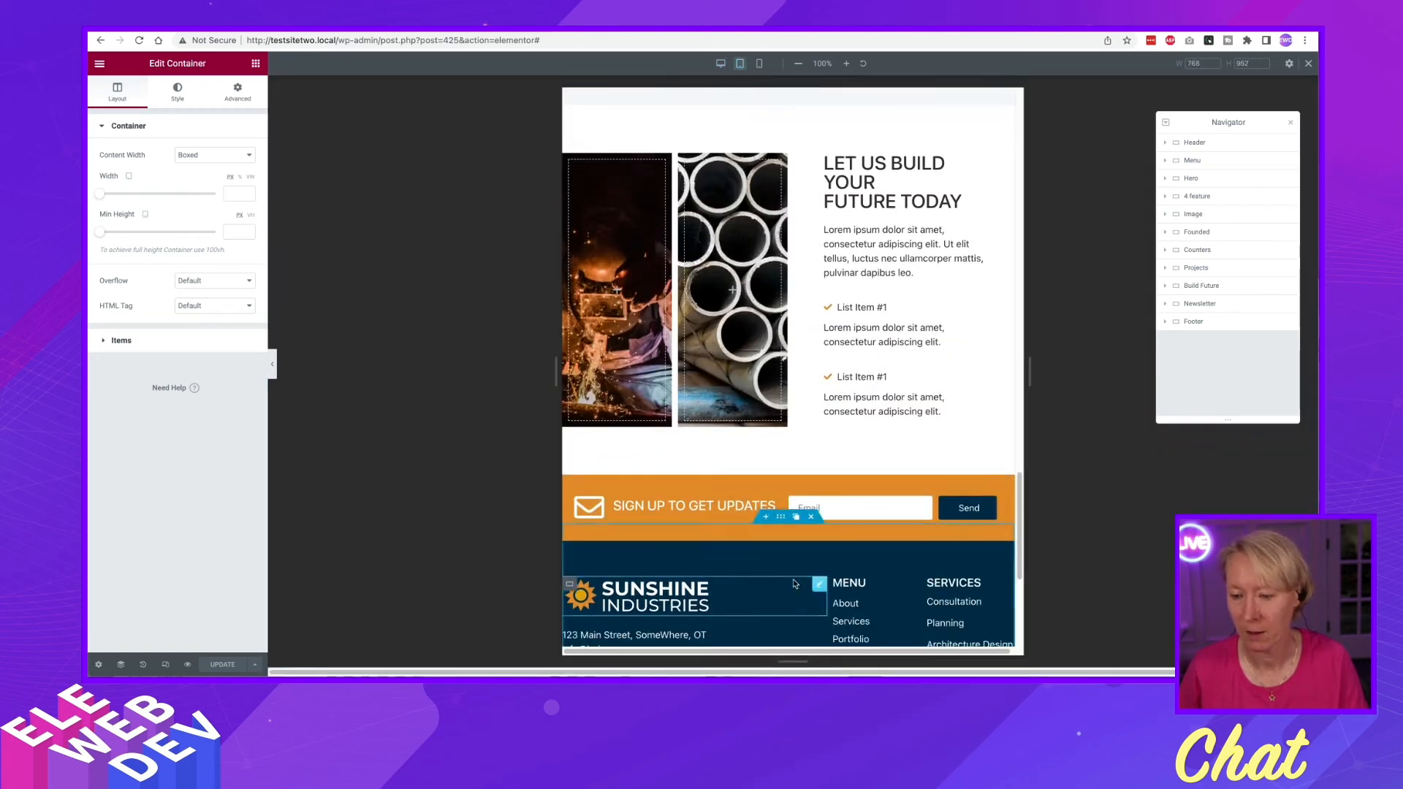
scroll(772, 551, down, 4)
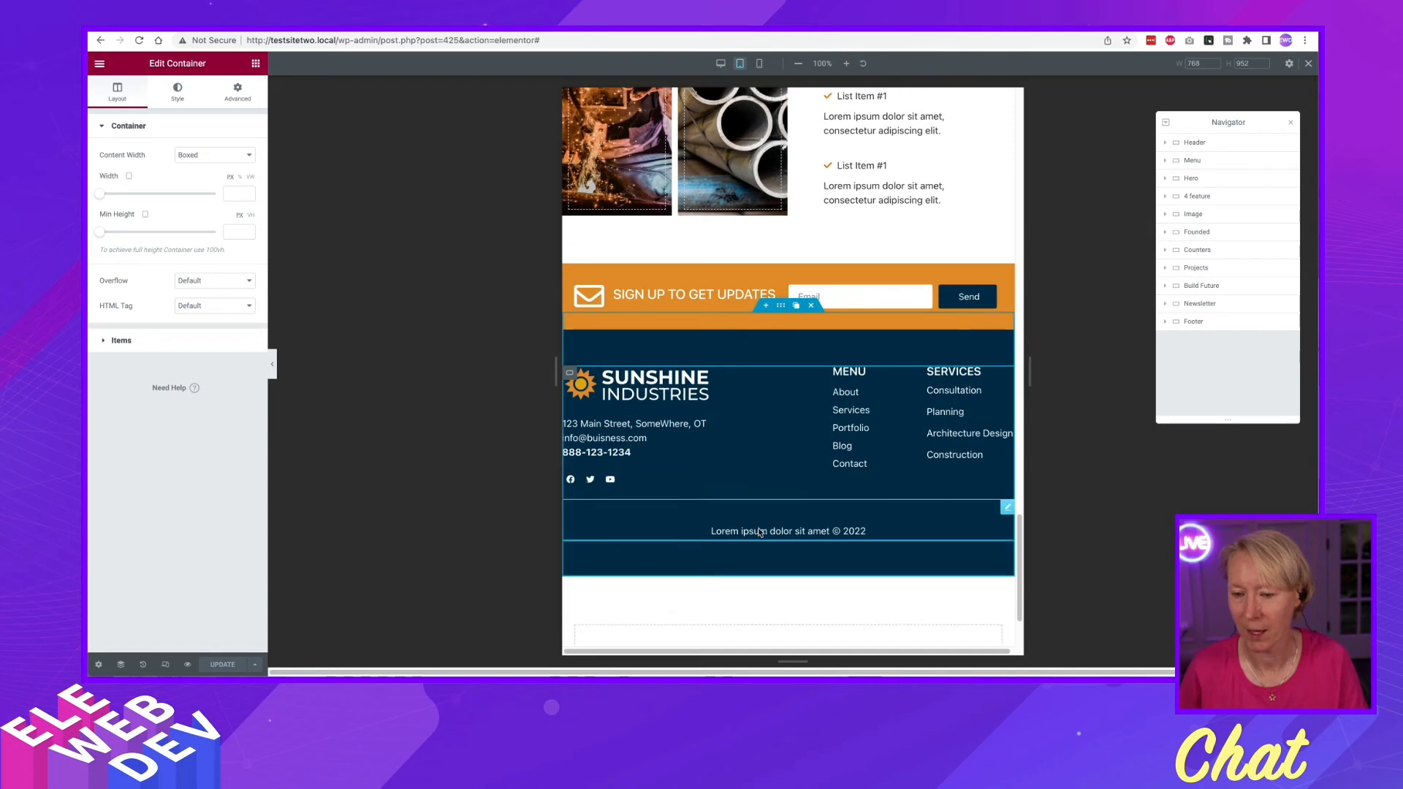
scroll(756, 528, down, 1)
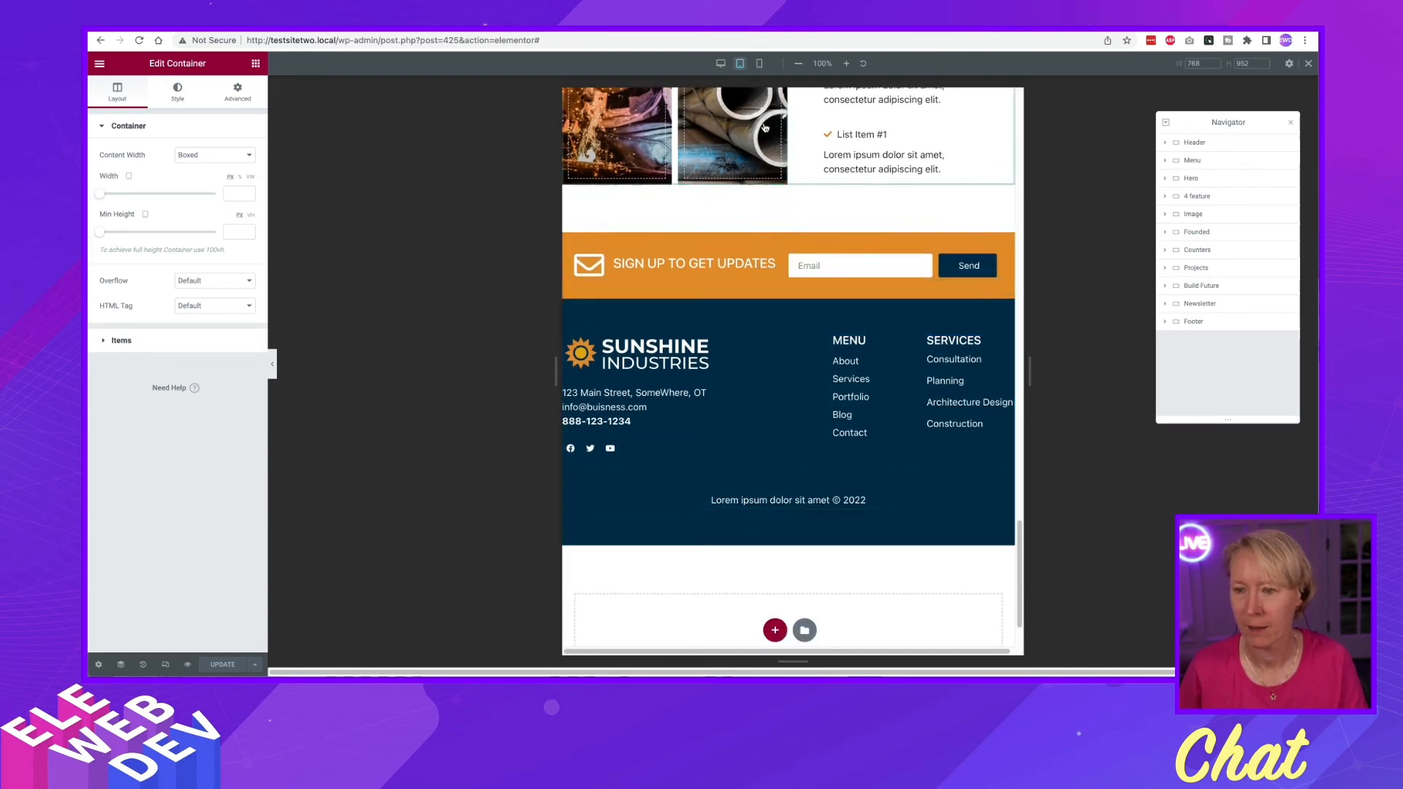
click(760, 64)
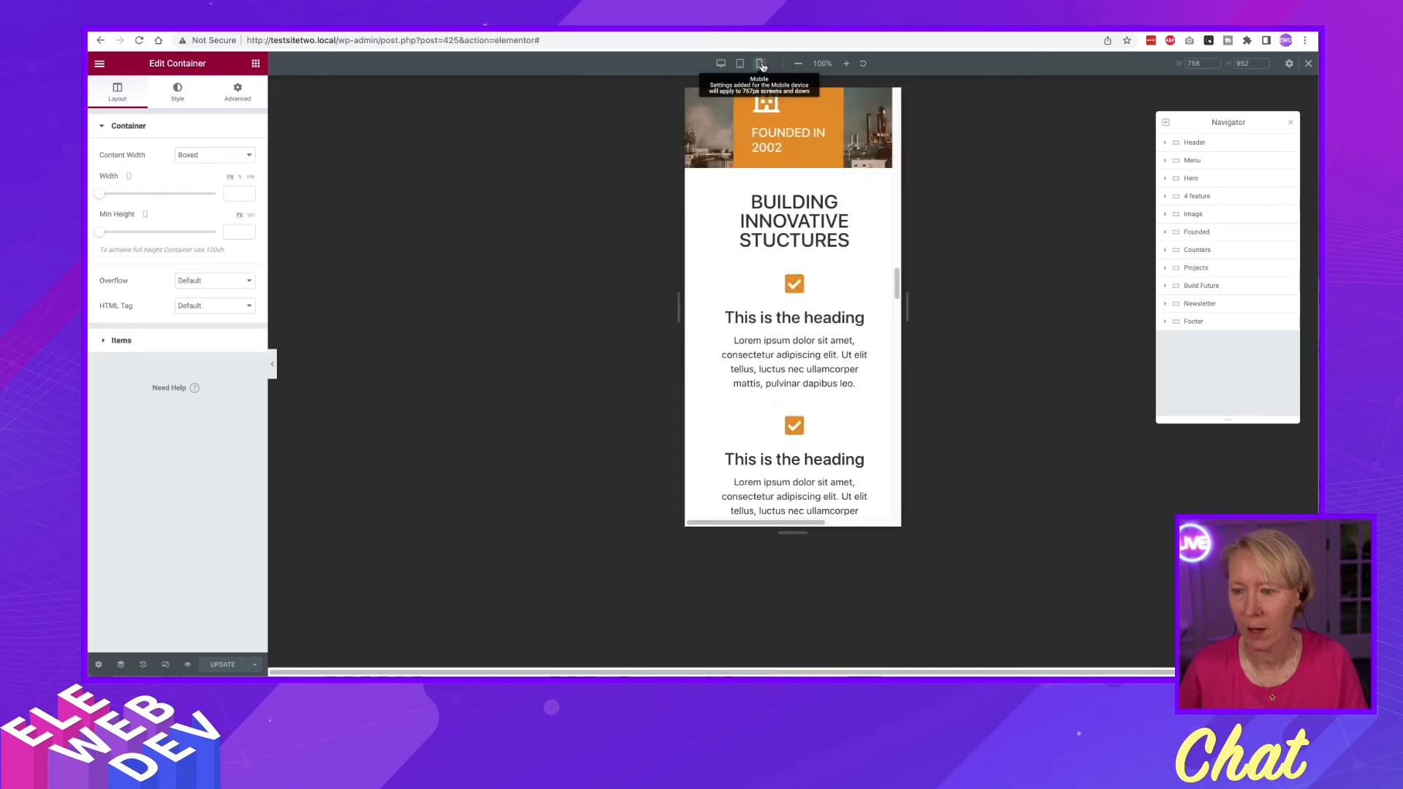
scroll(764, 411, down, 5)
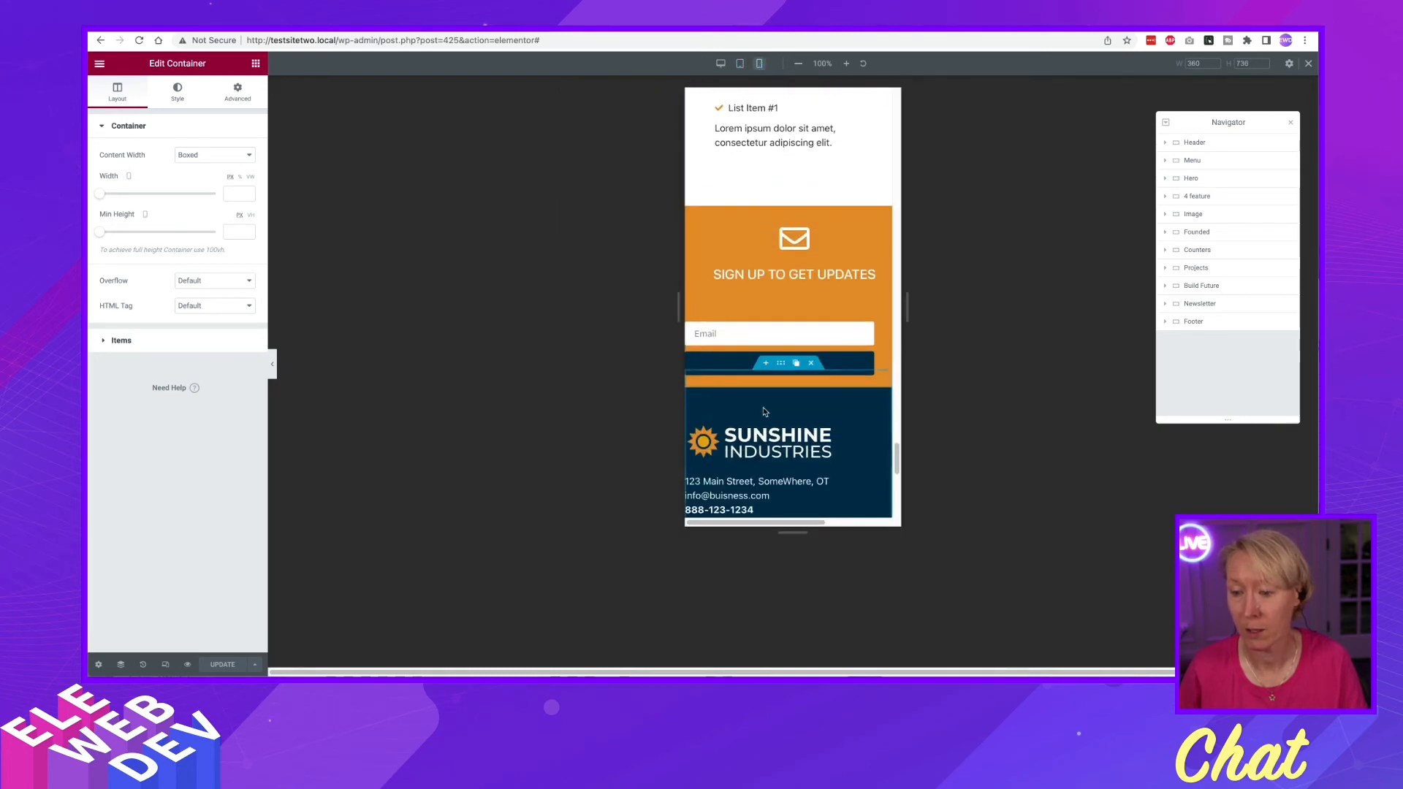
scroll(763, 412, down, 3)
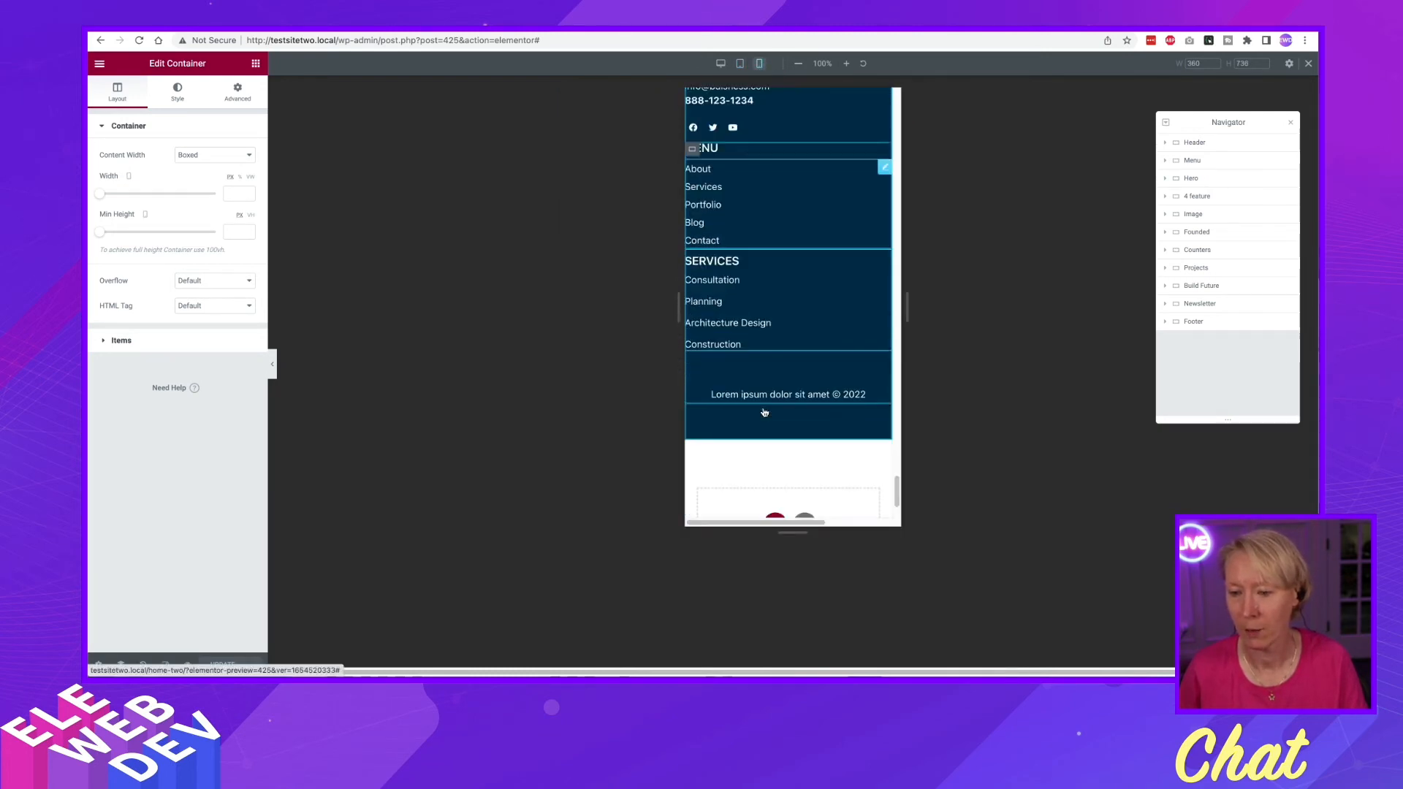
scroll(763, 412, up, 8)
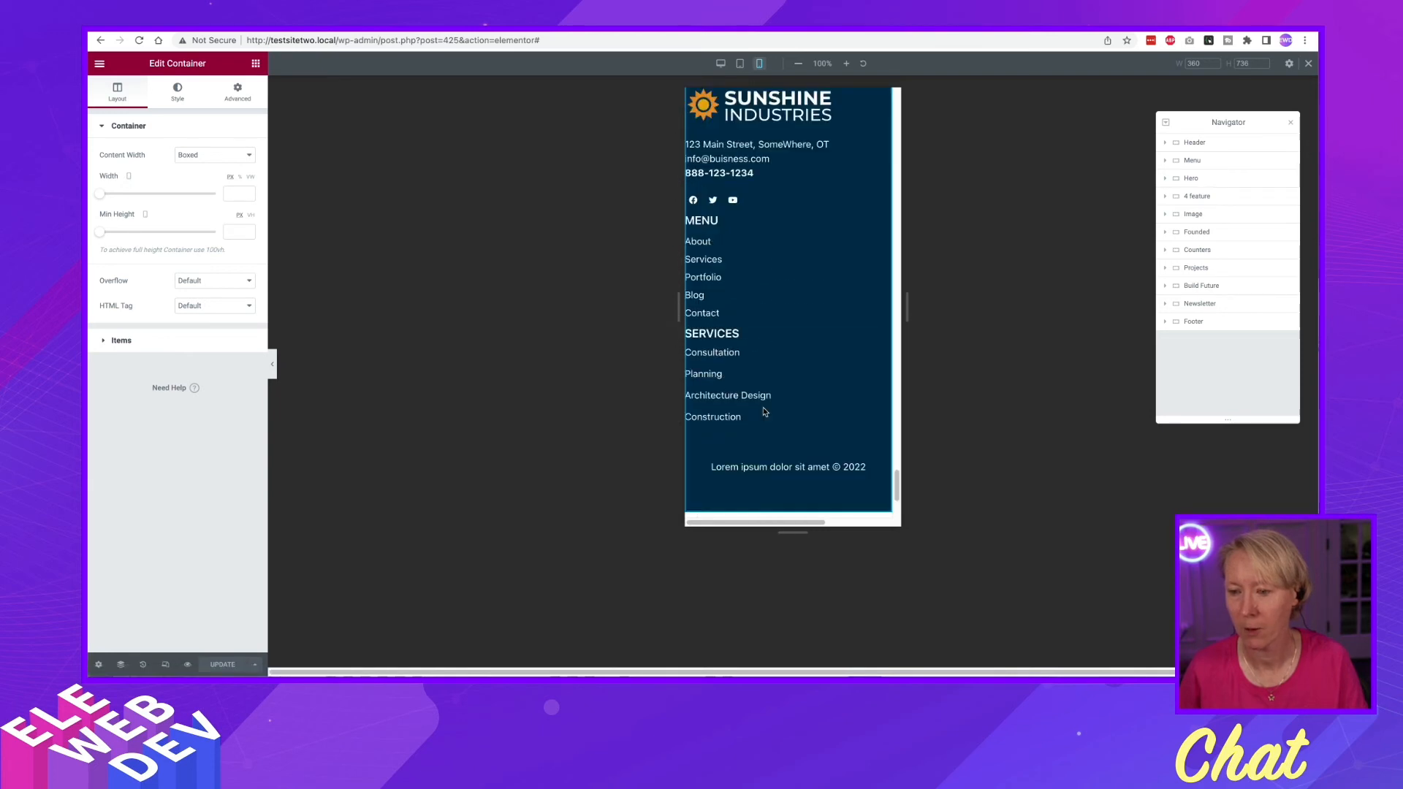
scroll(764, 411, up, 1)
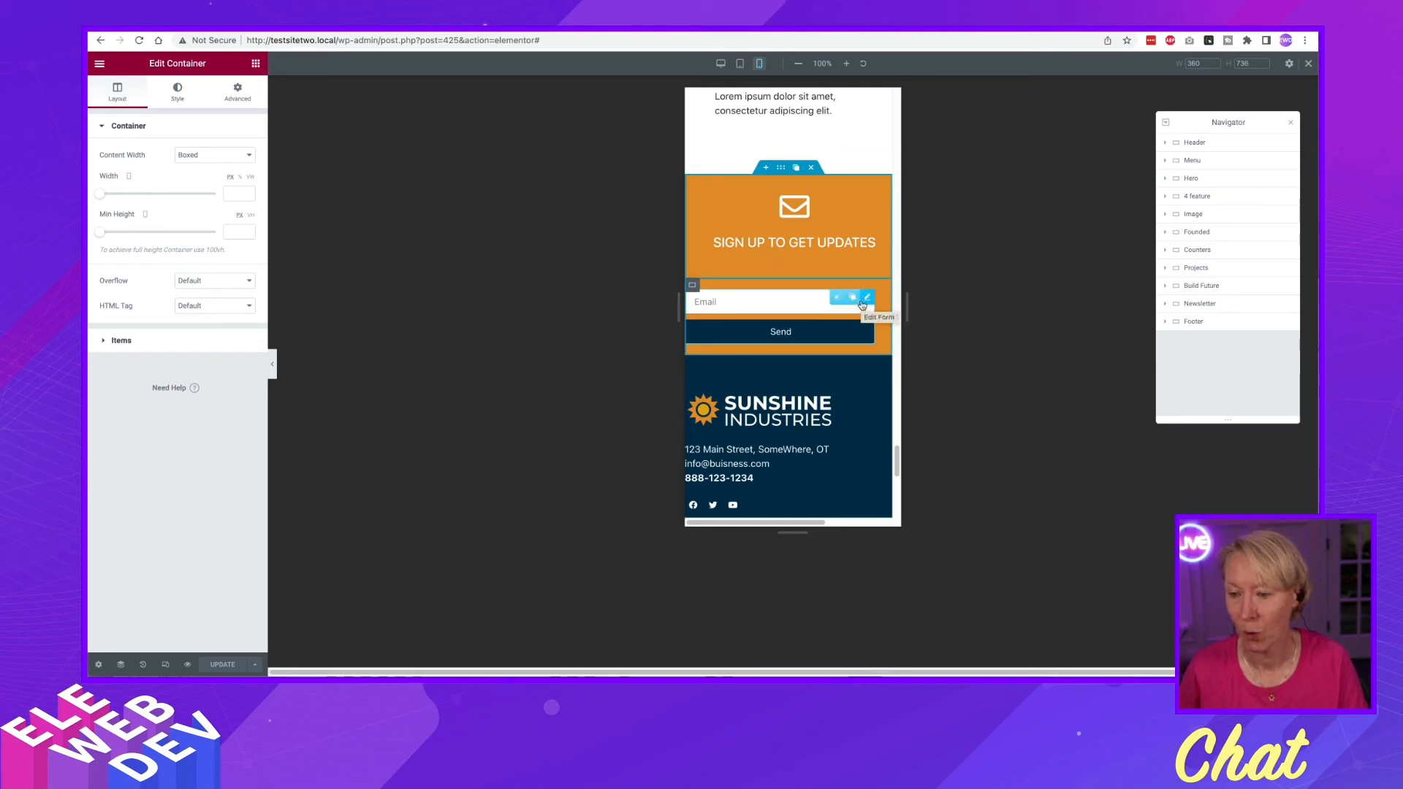
Try centre alignment for the items of the container holding the newsletter form in the mobile view
right_click(693, 290)
click(706, 295)
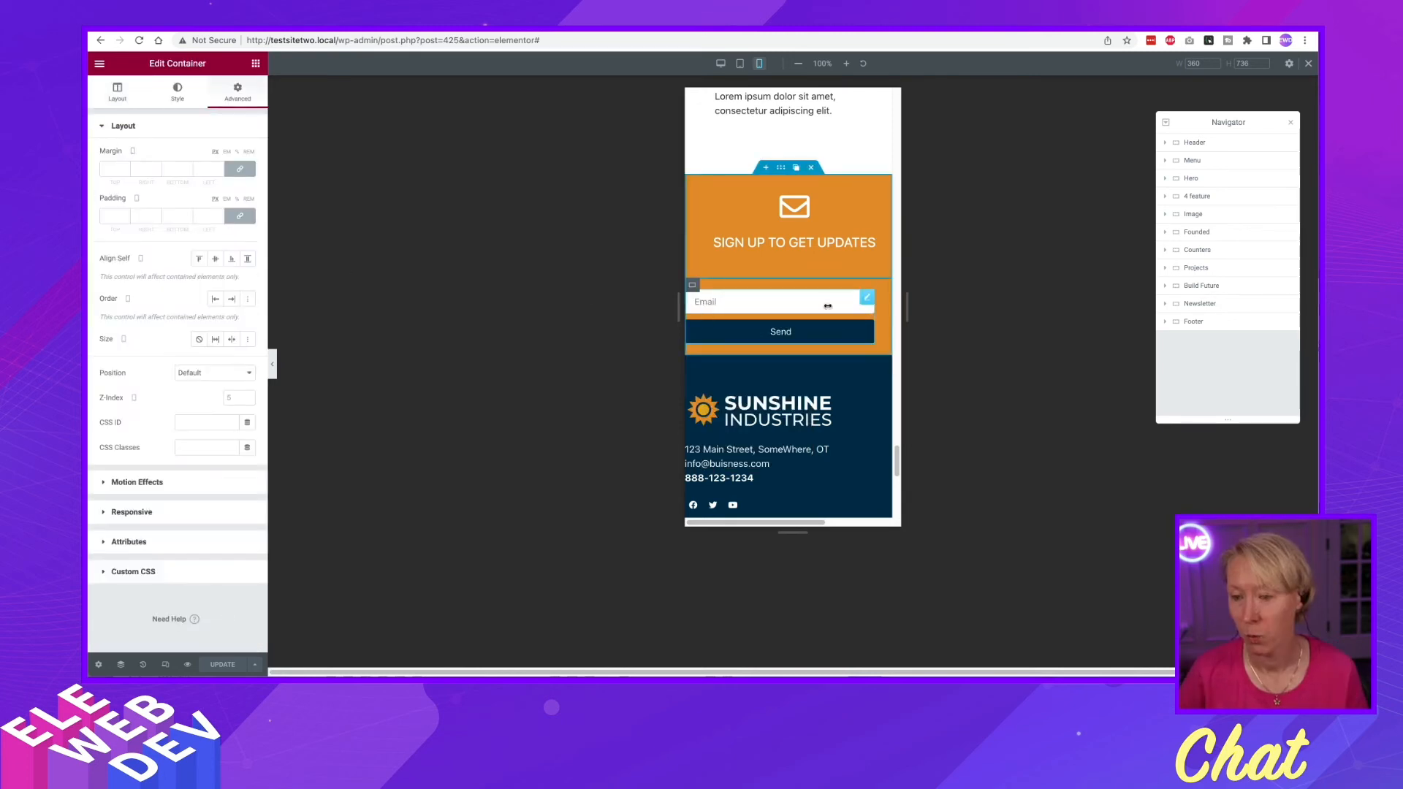
right_click(692, 285)
click(714, 293)
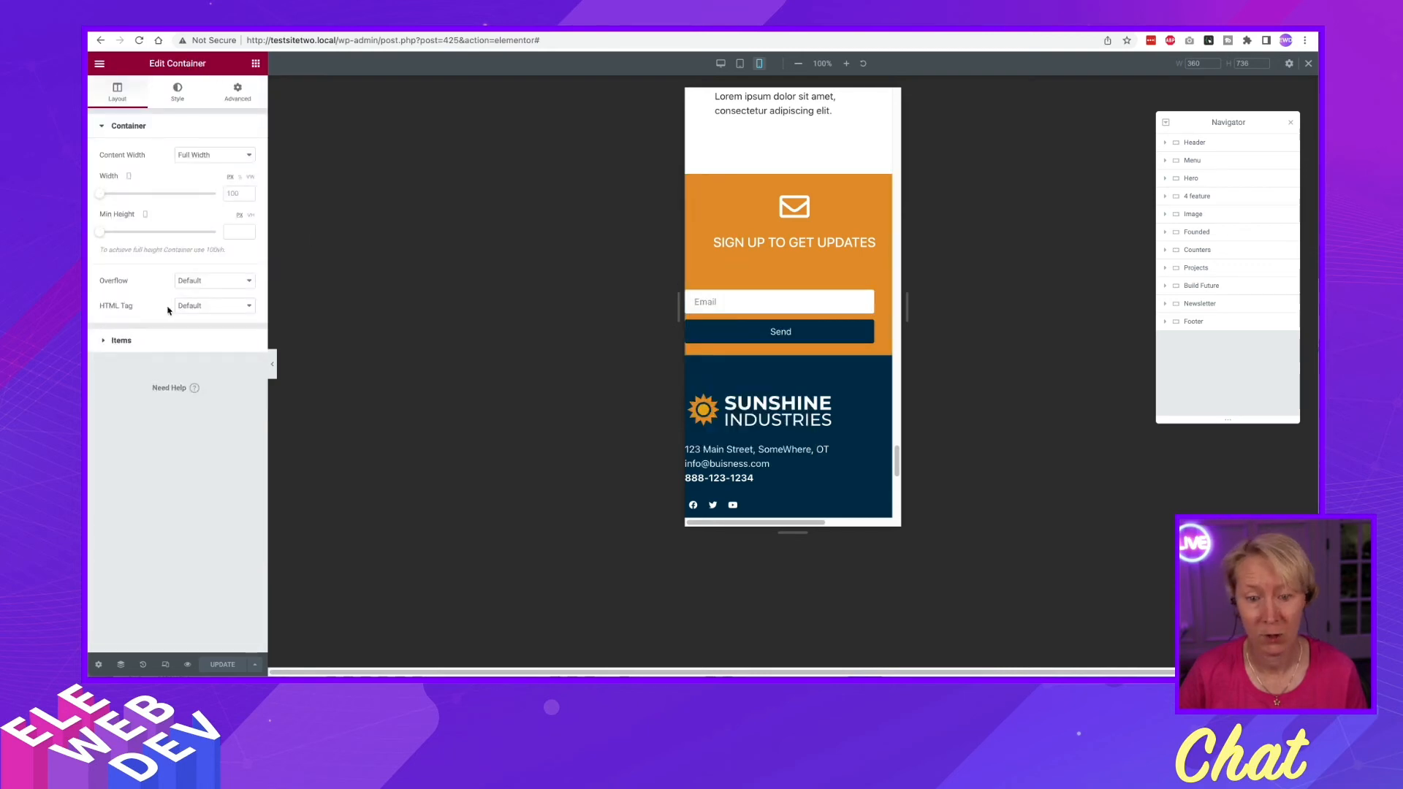
click(128, 341)
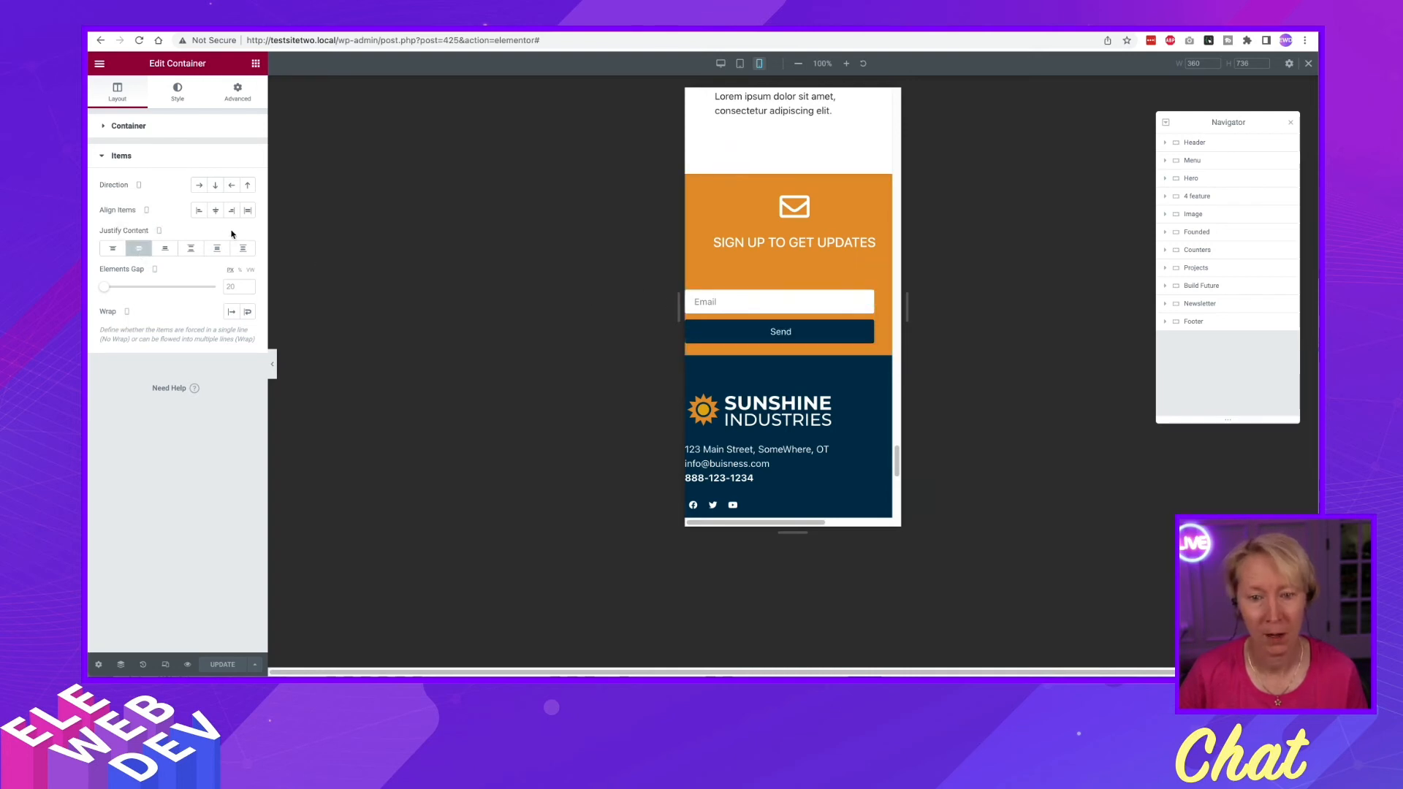
click(214, 210)
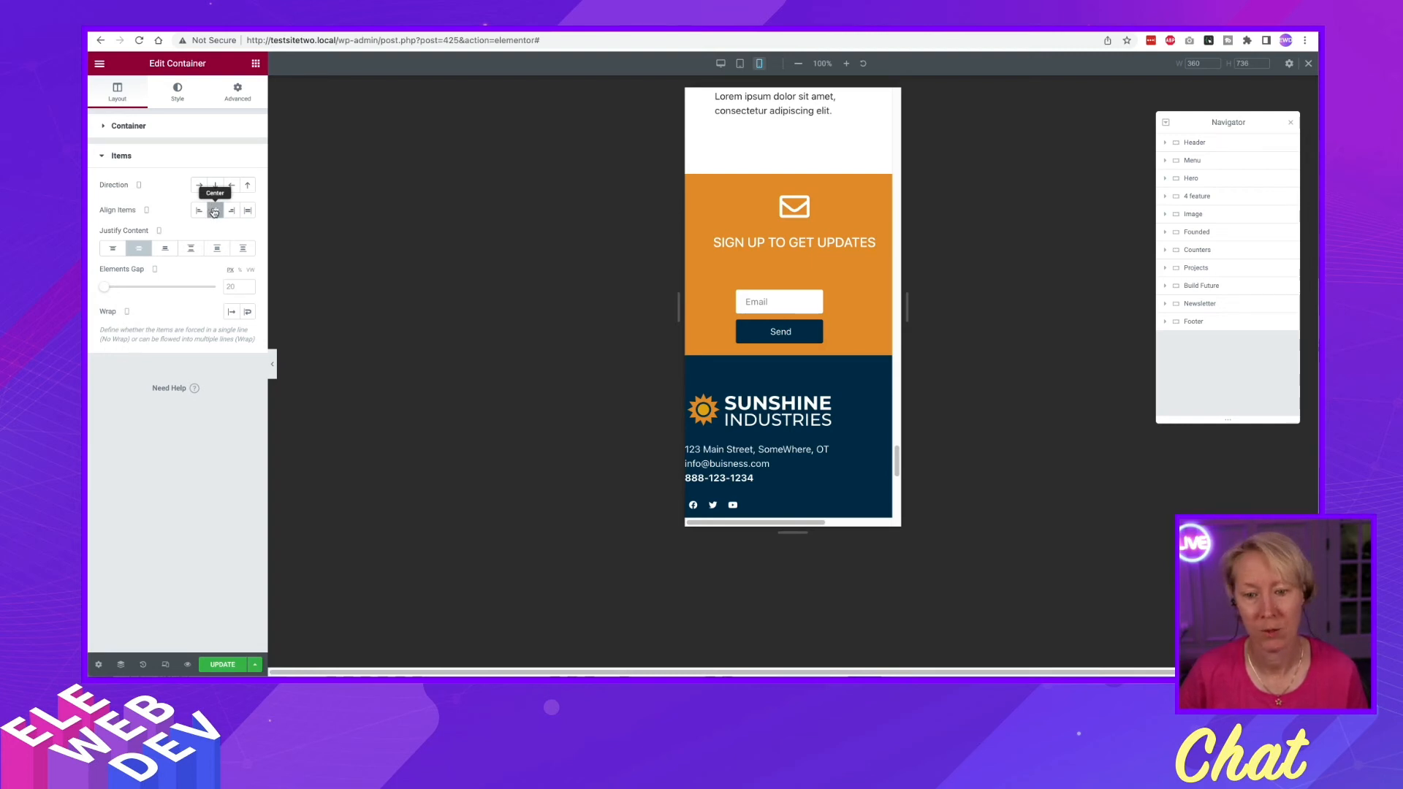
click(215, 211)
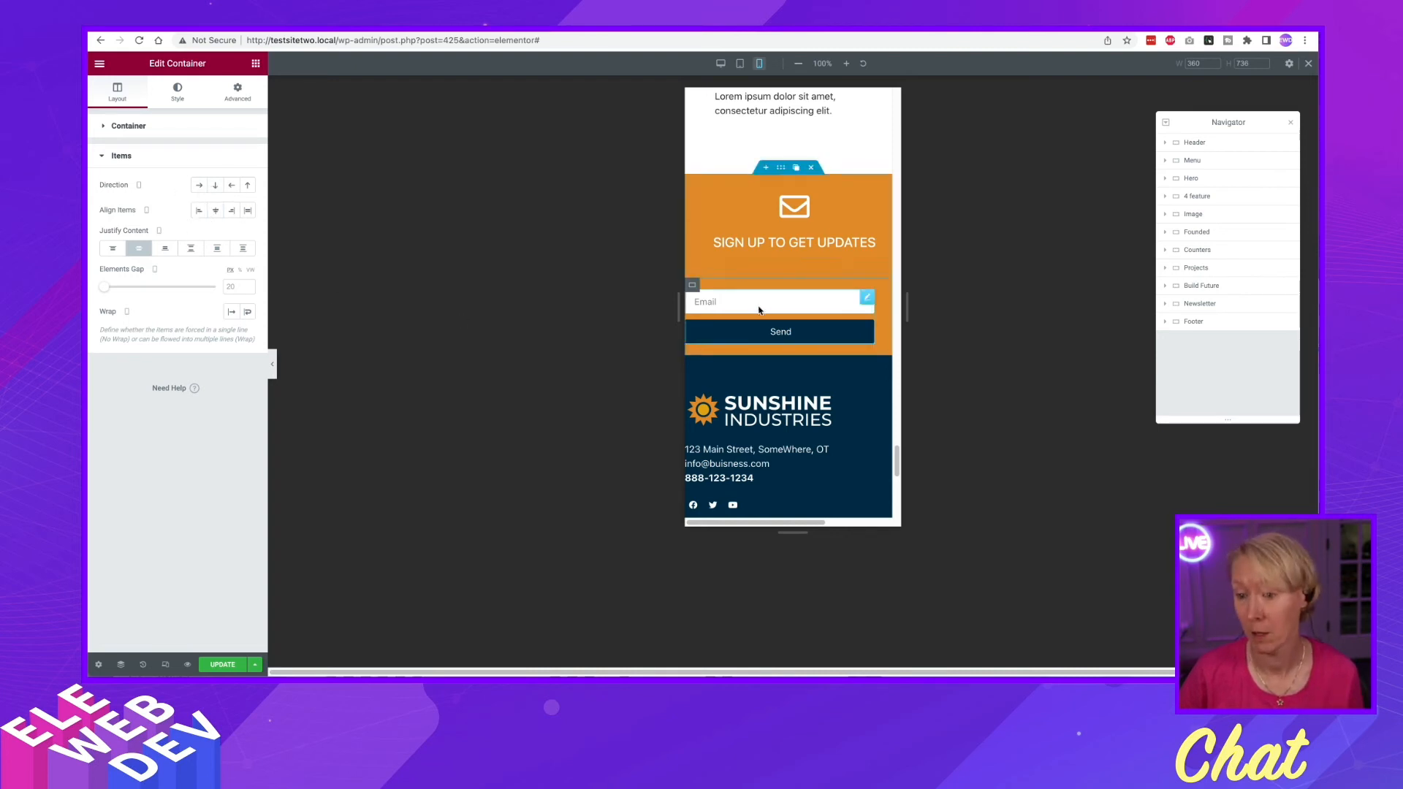
Set the items of the container holding the newsletter form to centre alignment for mobile
right_click(869, 300)
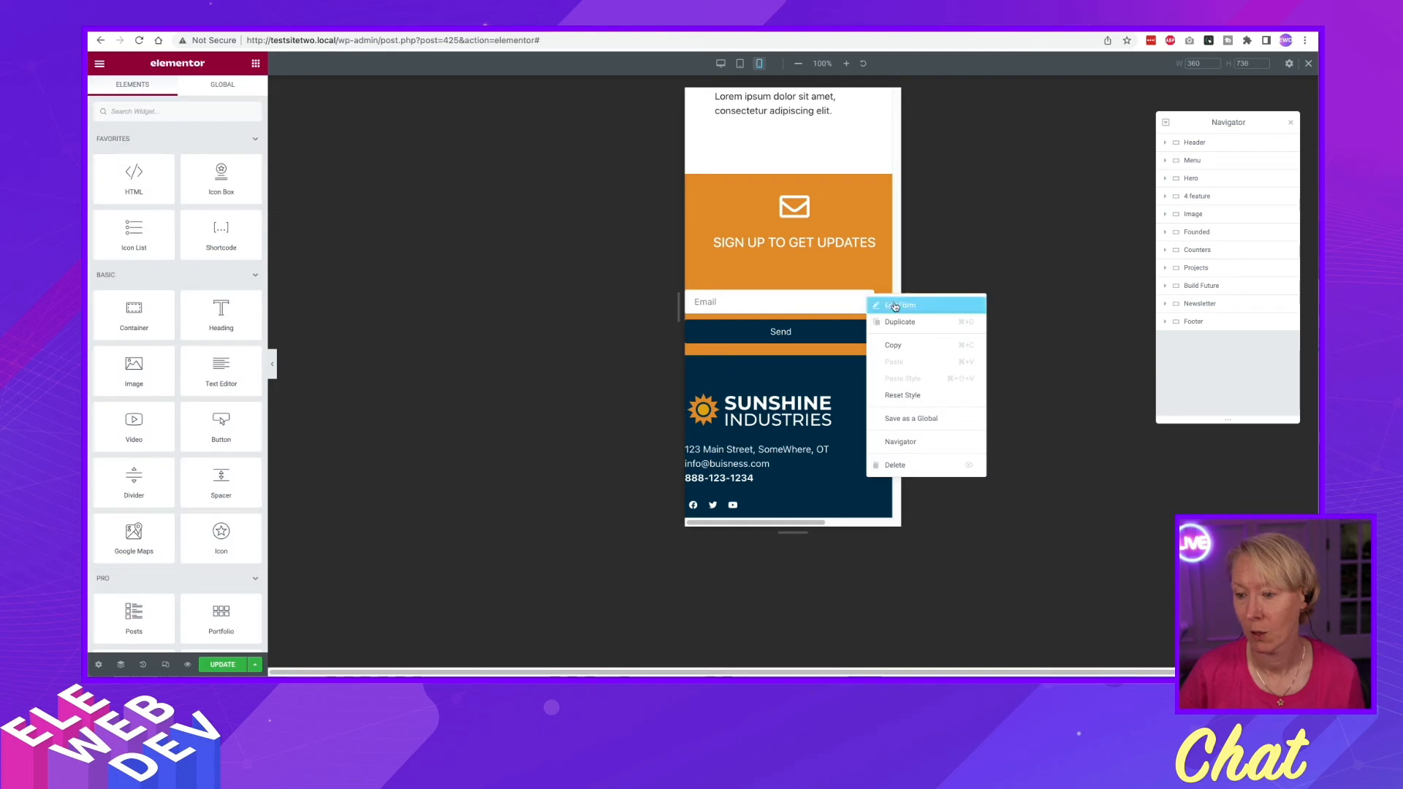
click(897, 305)
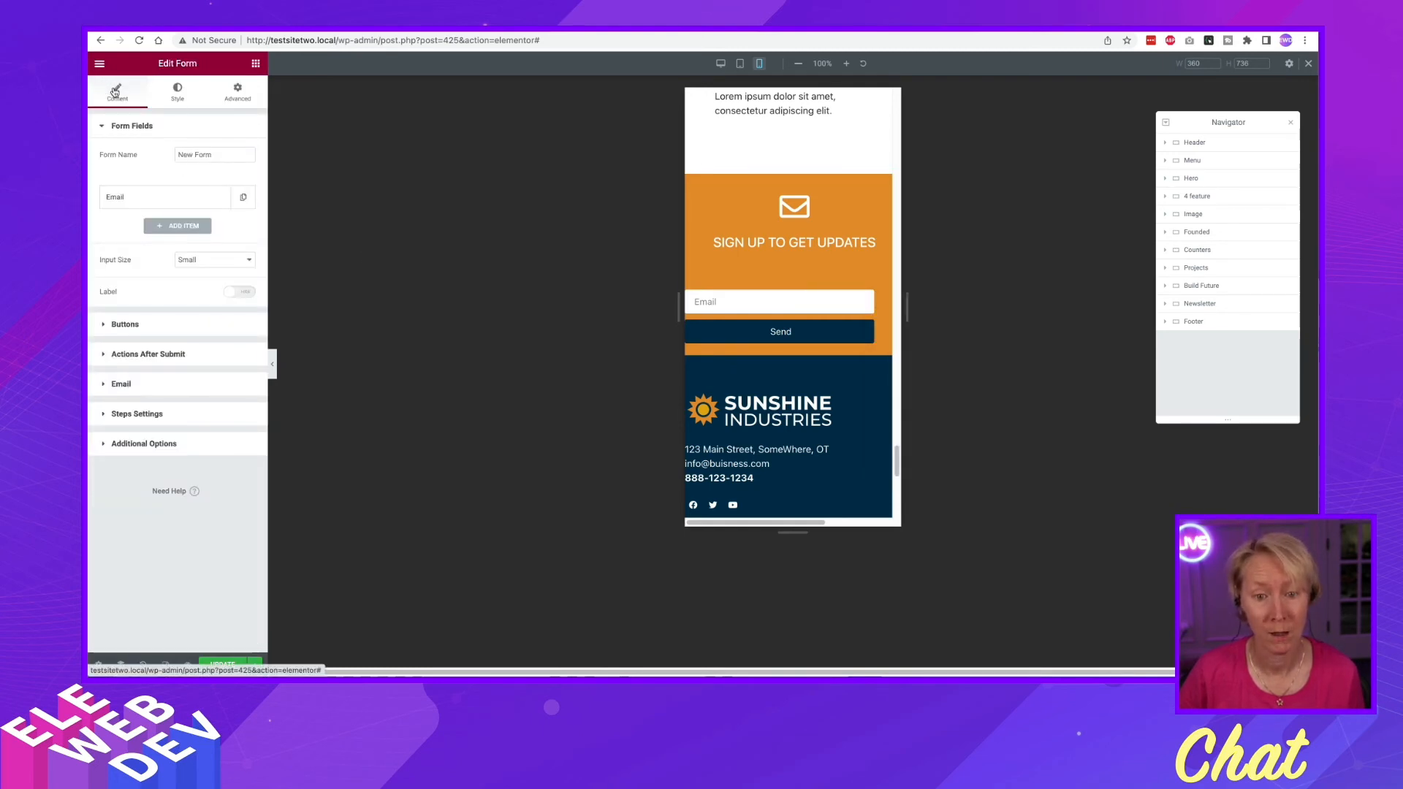
click(178, 93)
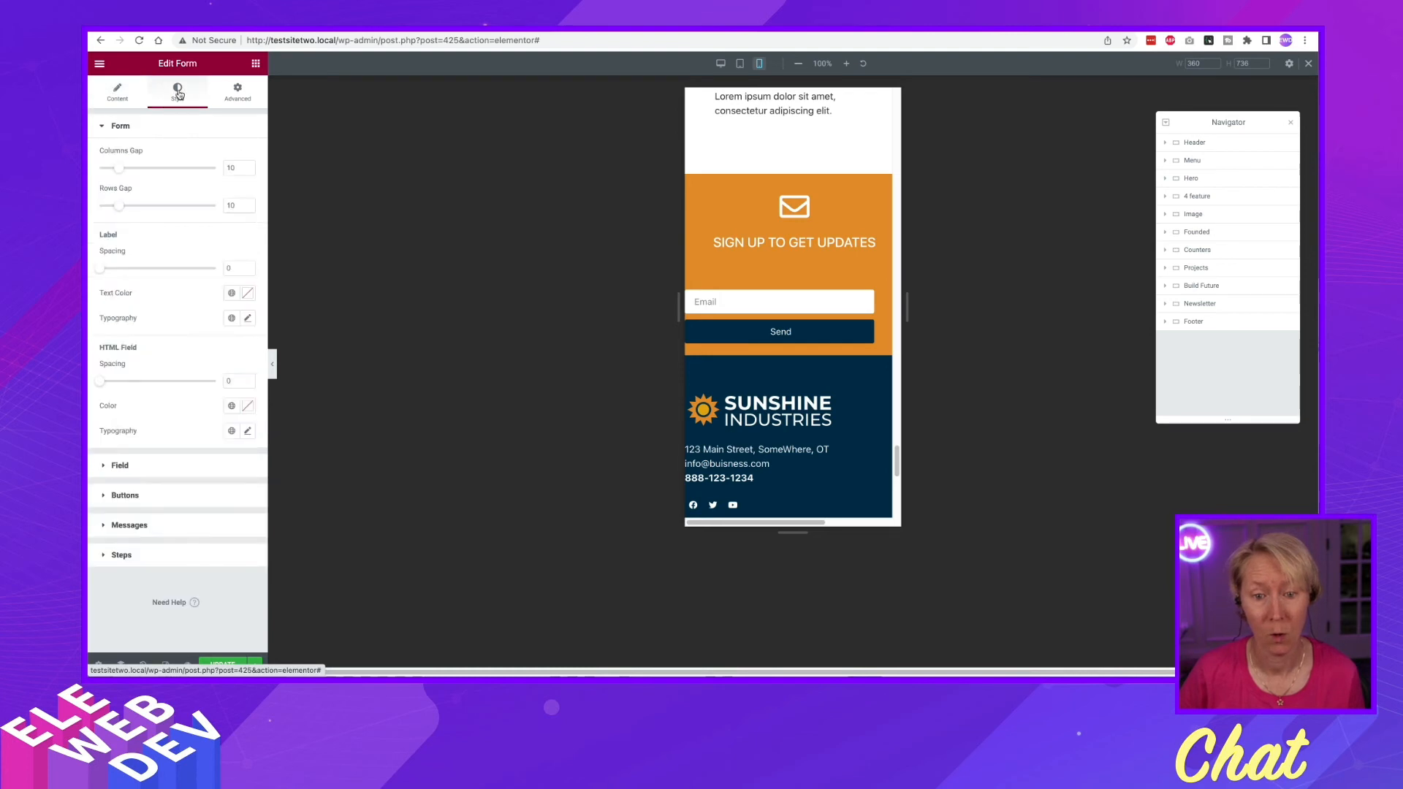
click(118, 95)
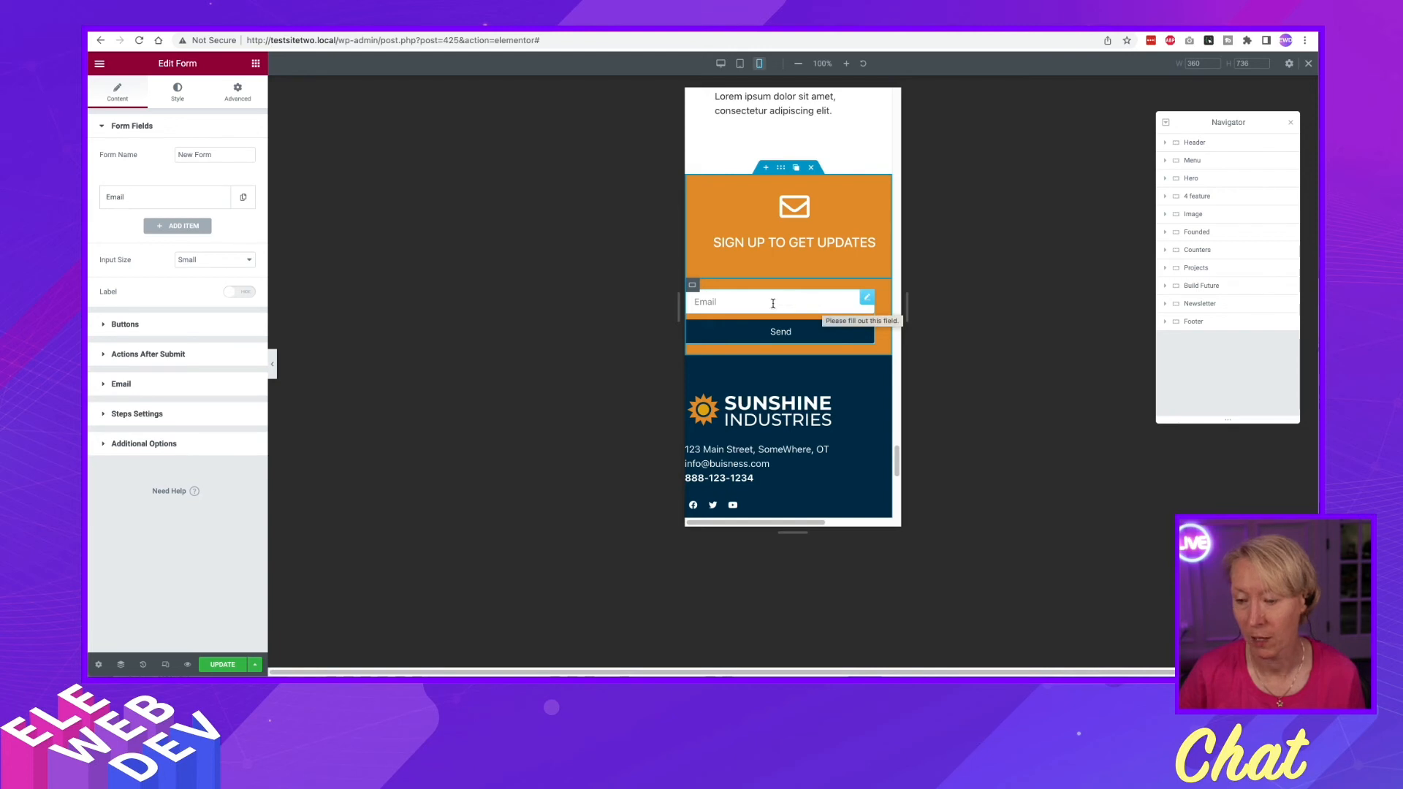
click(713, 294)
right_click(712, 294)
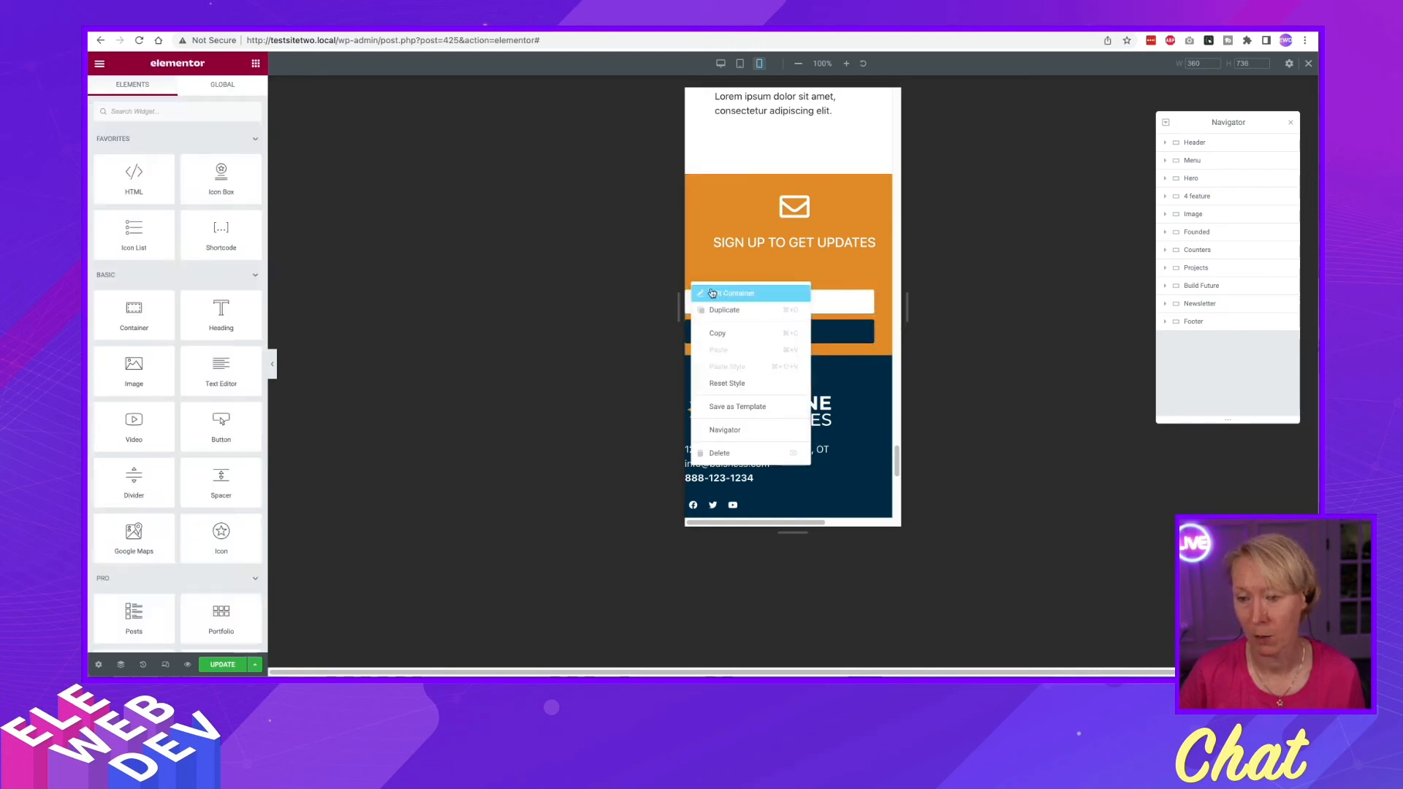
click(712, 293)
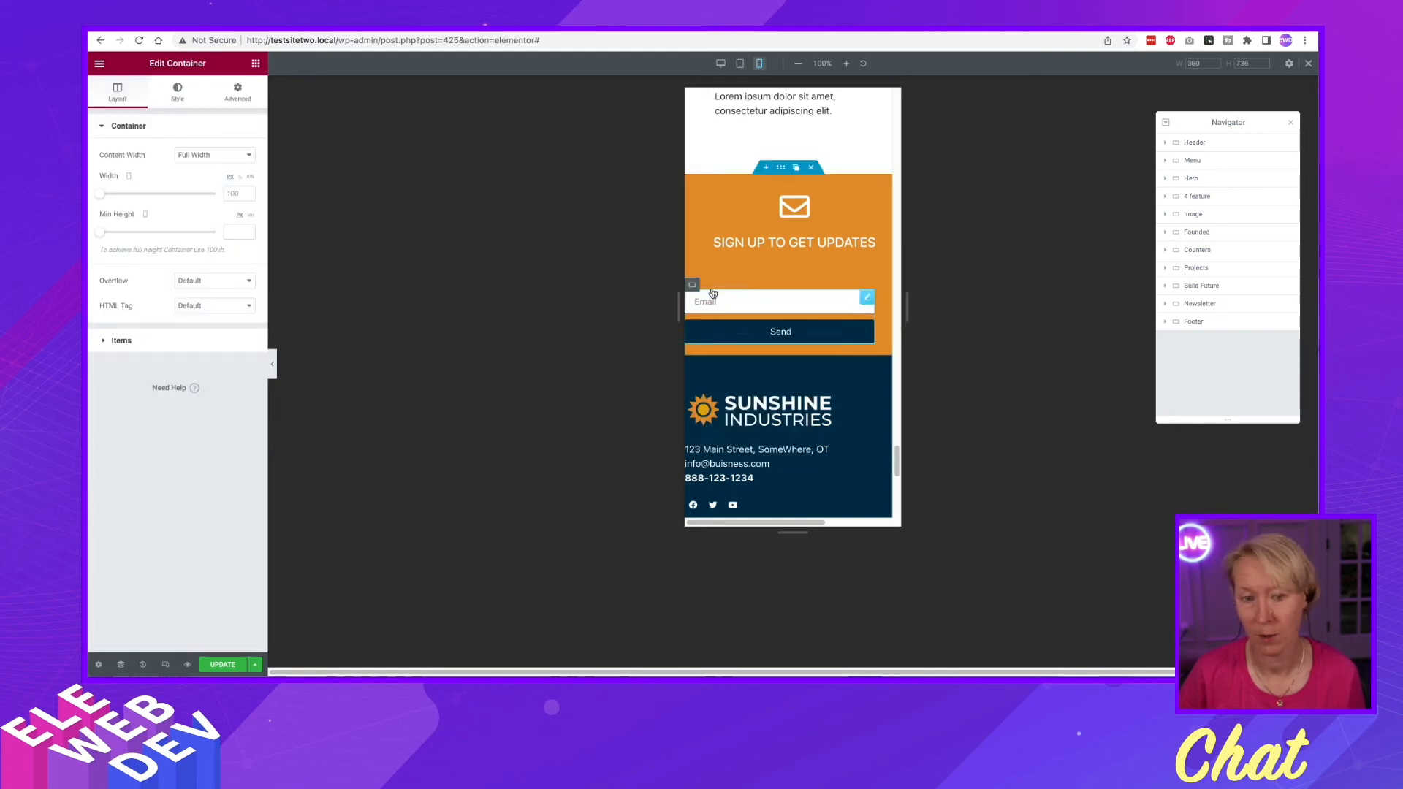
click(142, 342)
click(214, 211)
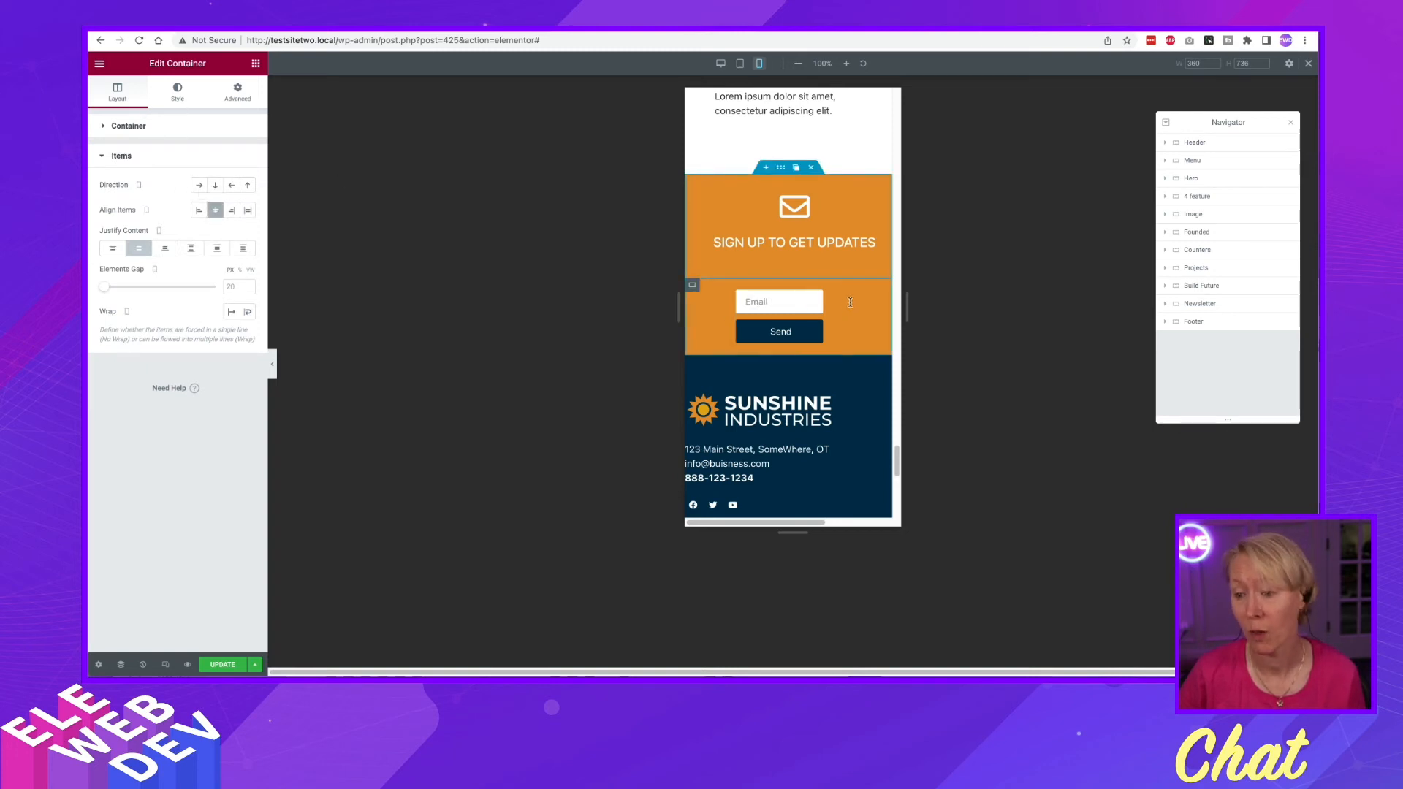
Examine the newsletter form's style settings for its fields, buttons, messages and steps
right_click(815, 296)
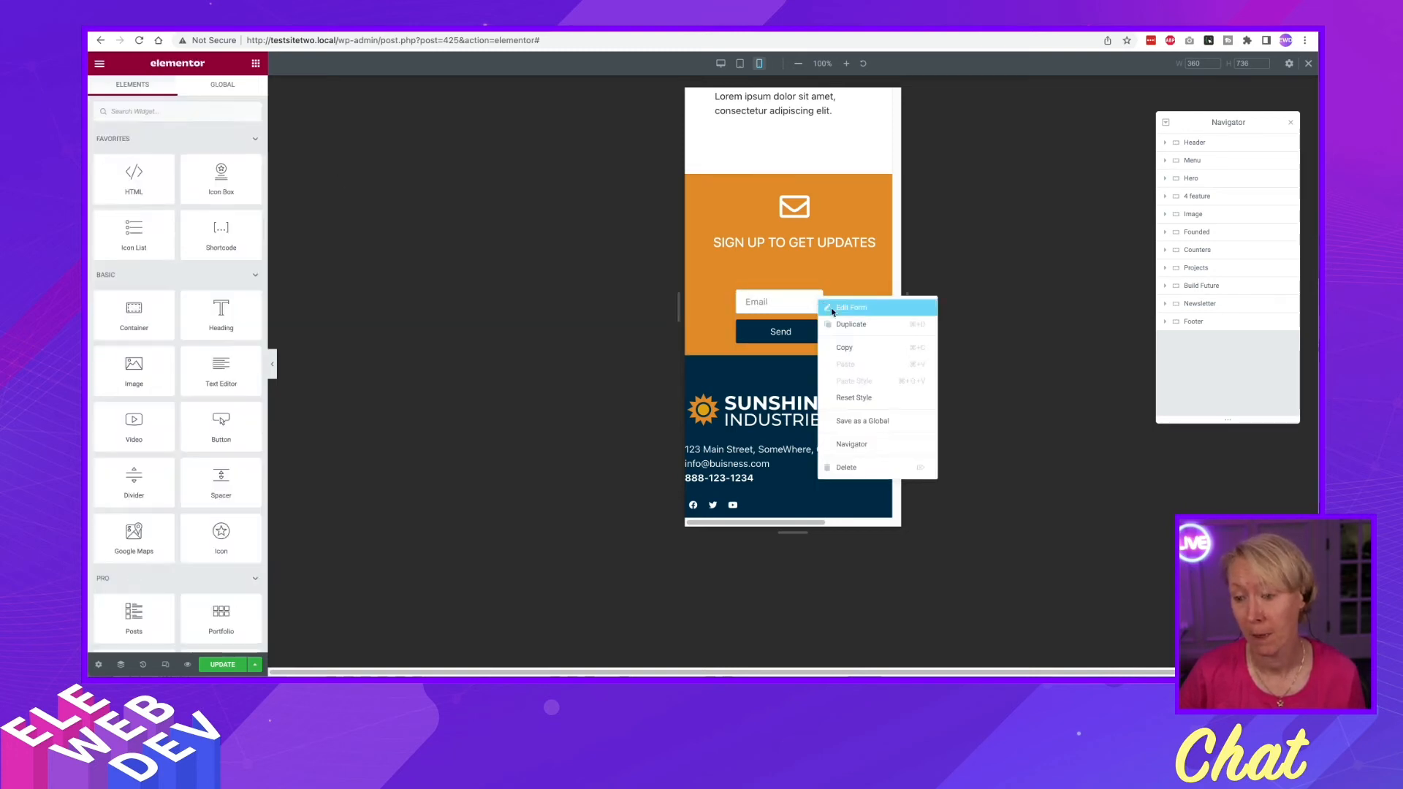
click(833, 304)
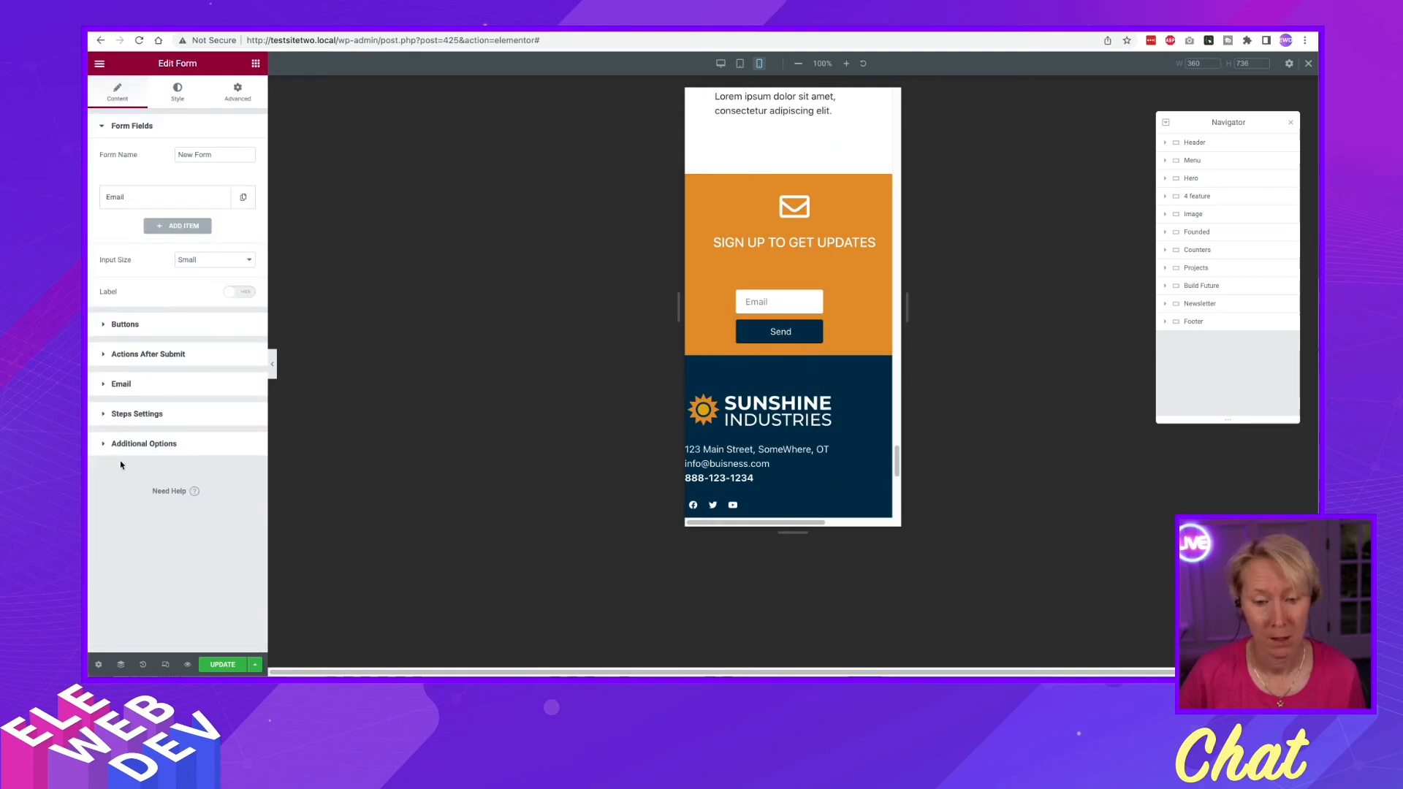
click(183, 92)
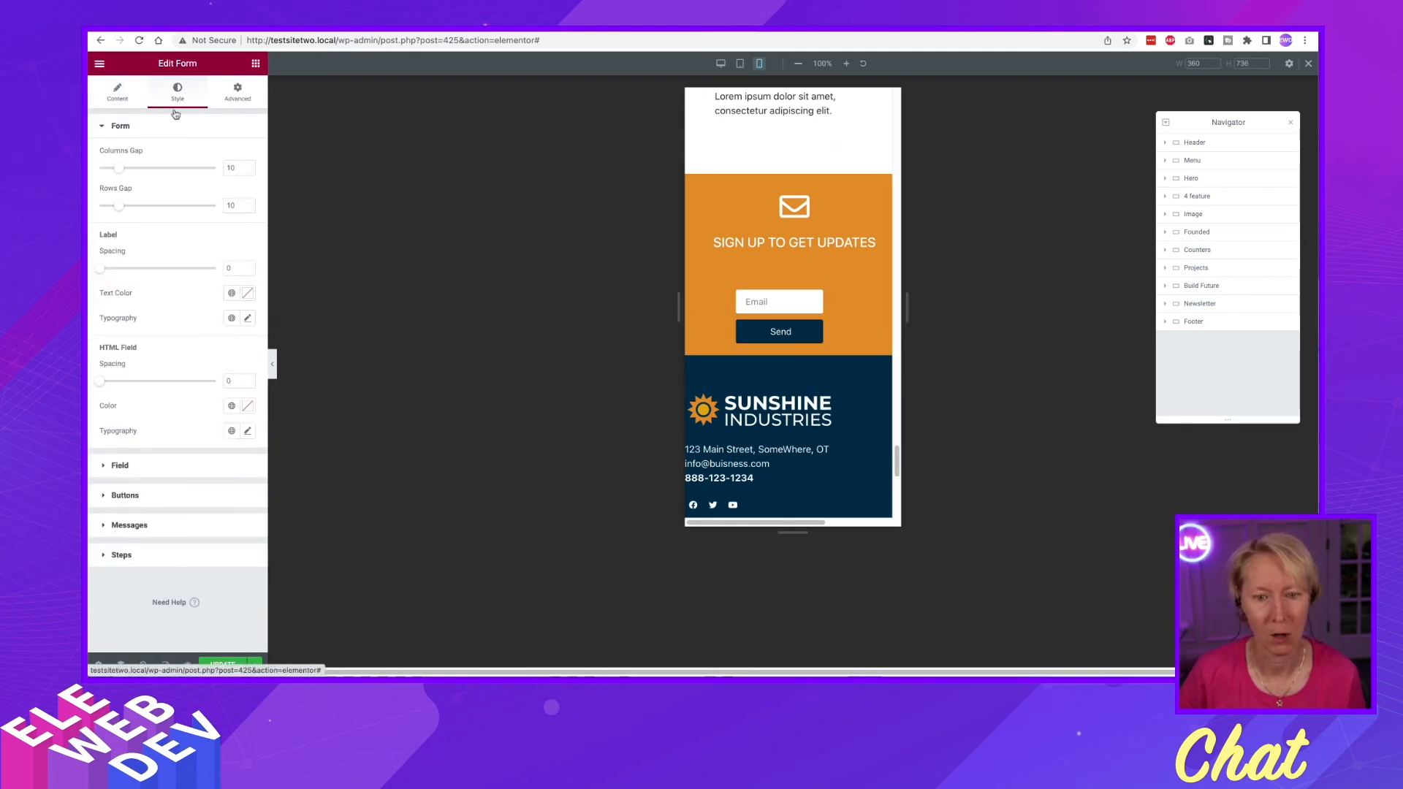
click(158, 466)
click(155, 407)
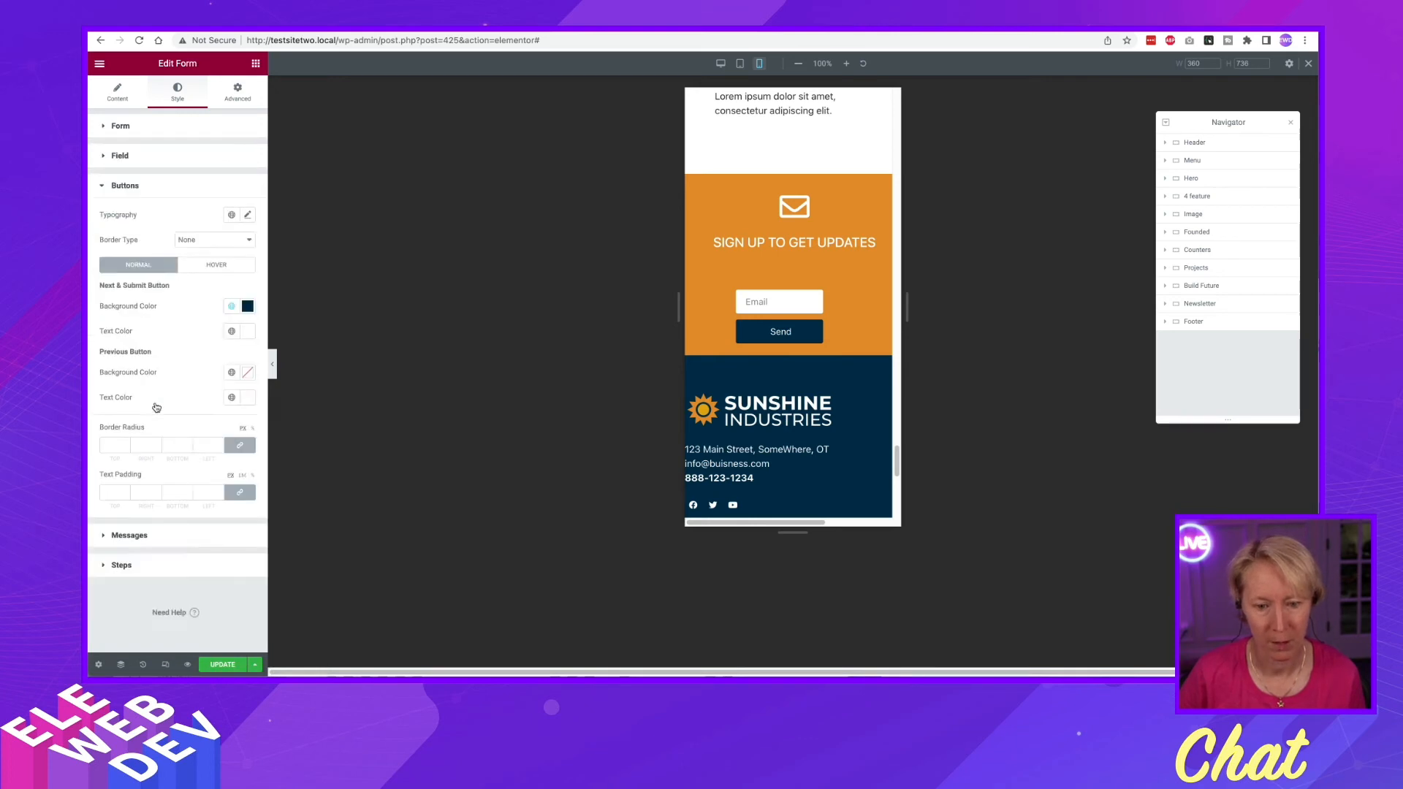
click(144, 536)
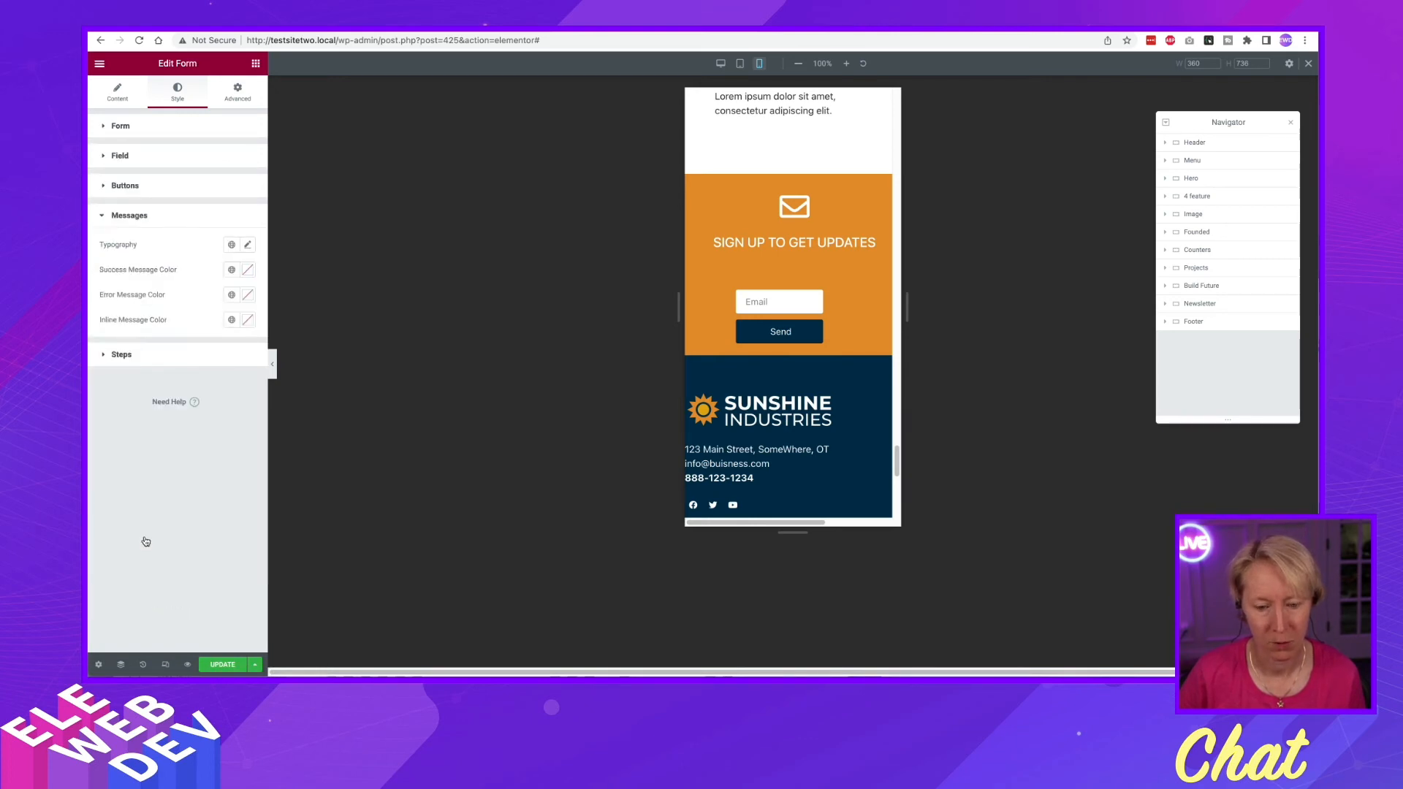
click(157, 352)
click(135, 126)
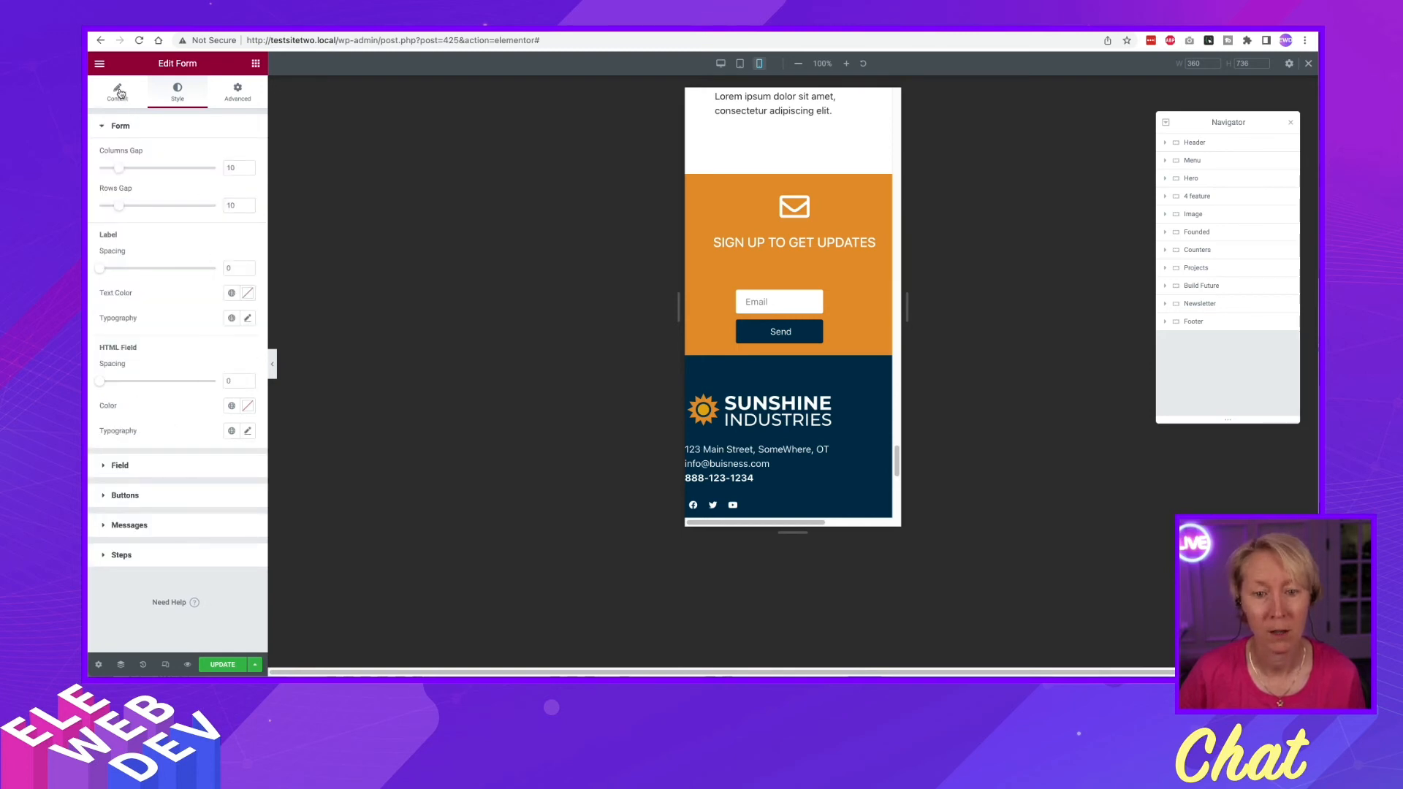
Set the newsletter form's width to Full Width (100%) for mobile
click(741, 64)
click(760, 63)
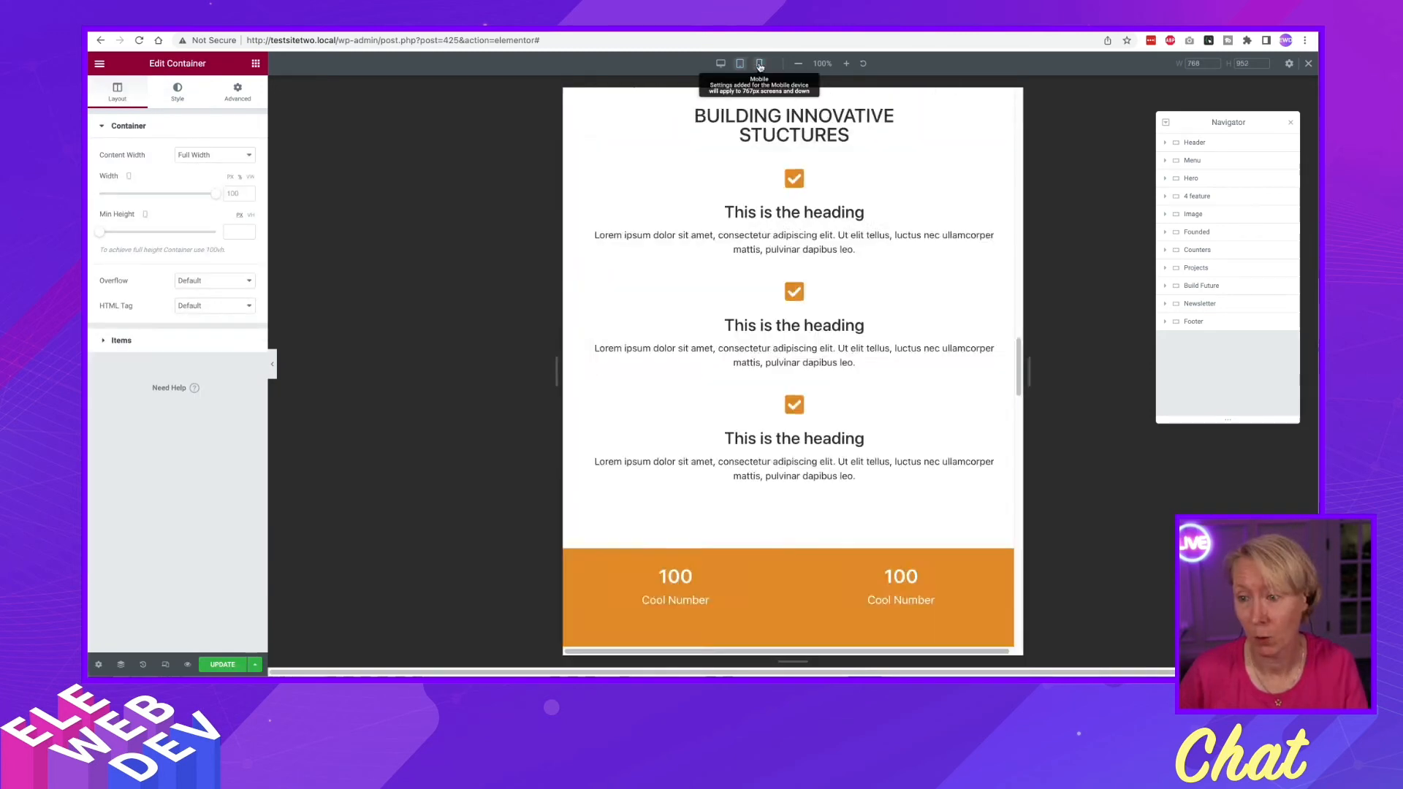
scroll(796, 277, down, 9)
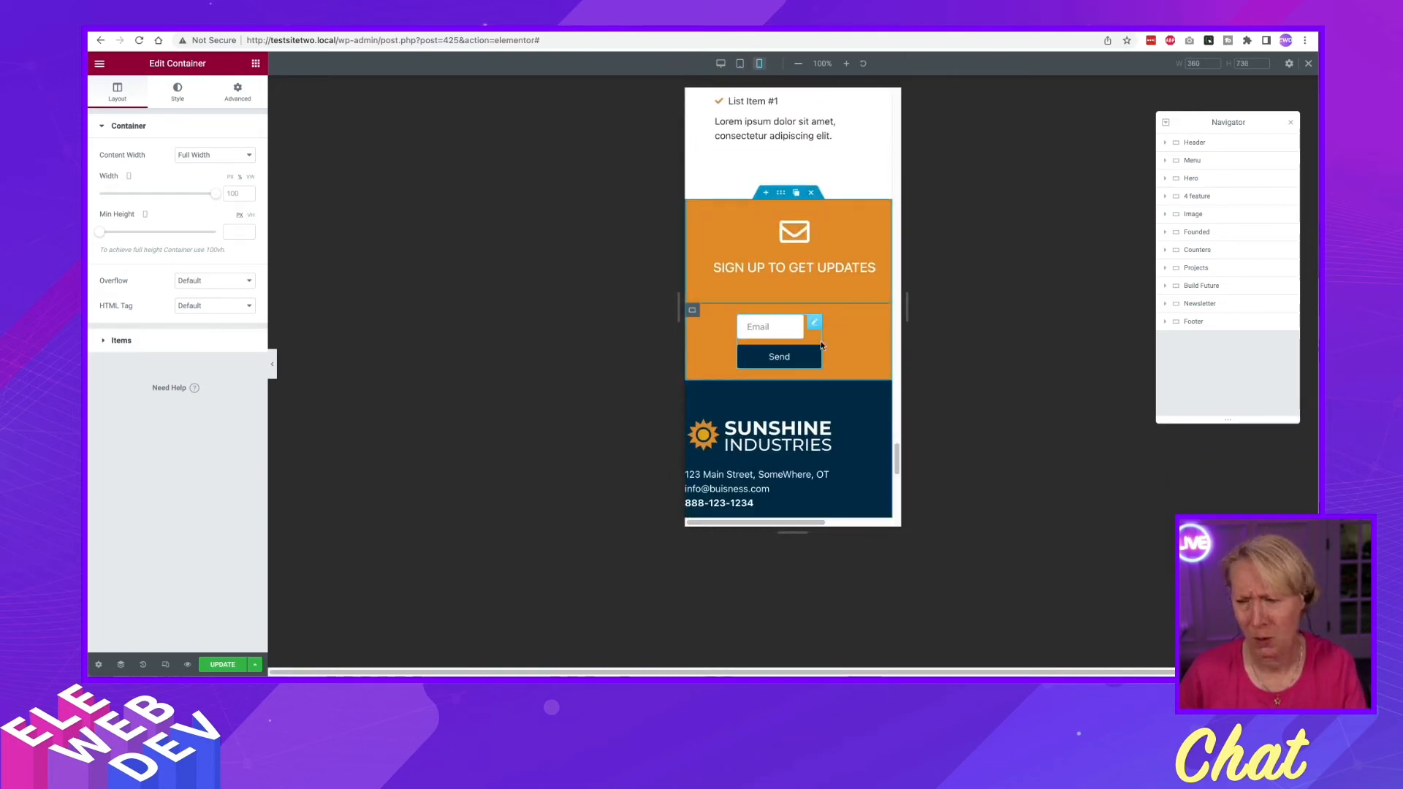
right_click(819, 325)
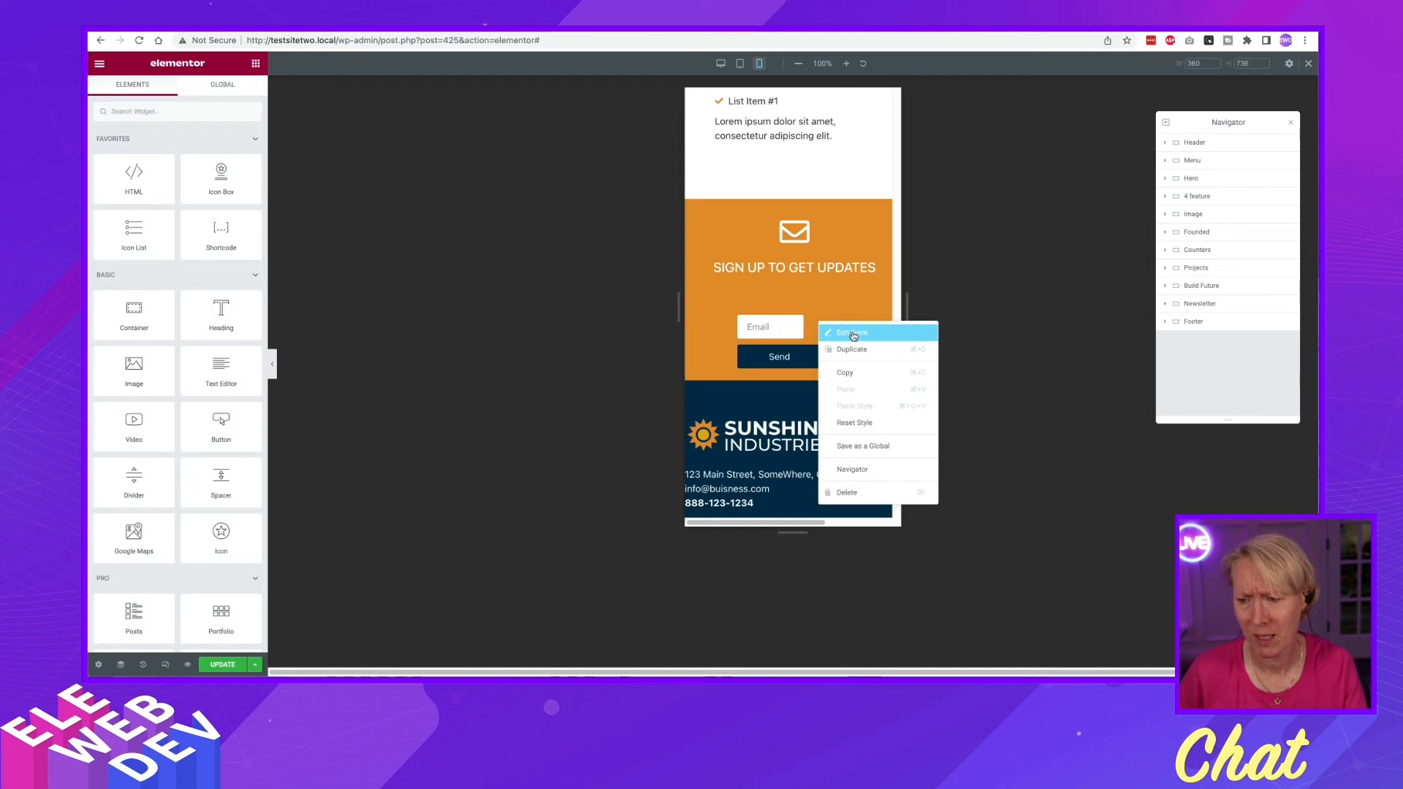
click(847, 332)
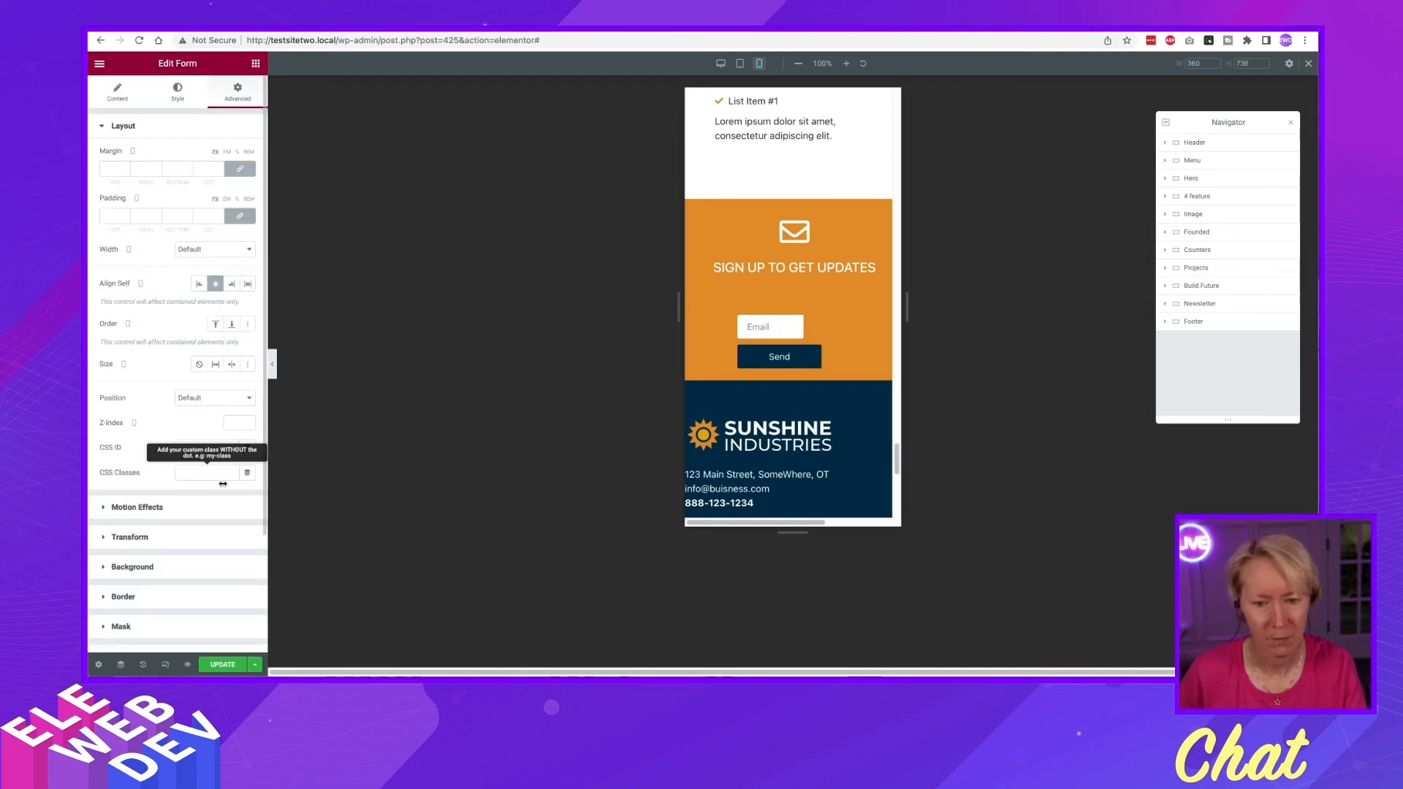
click(192, 251)
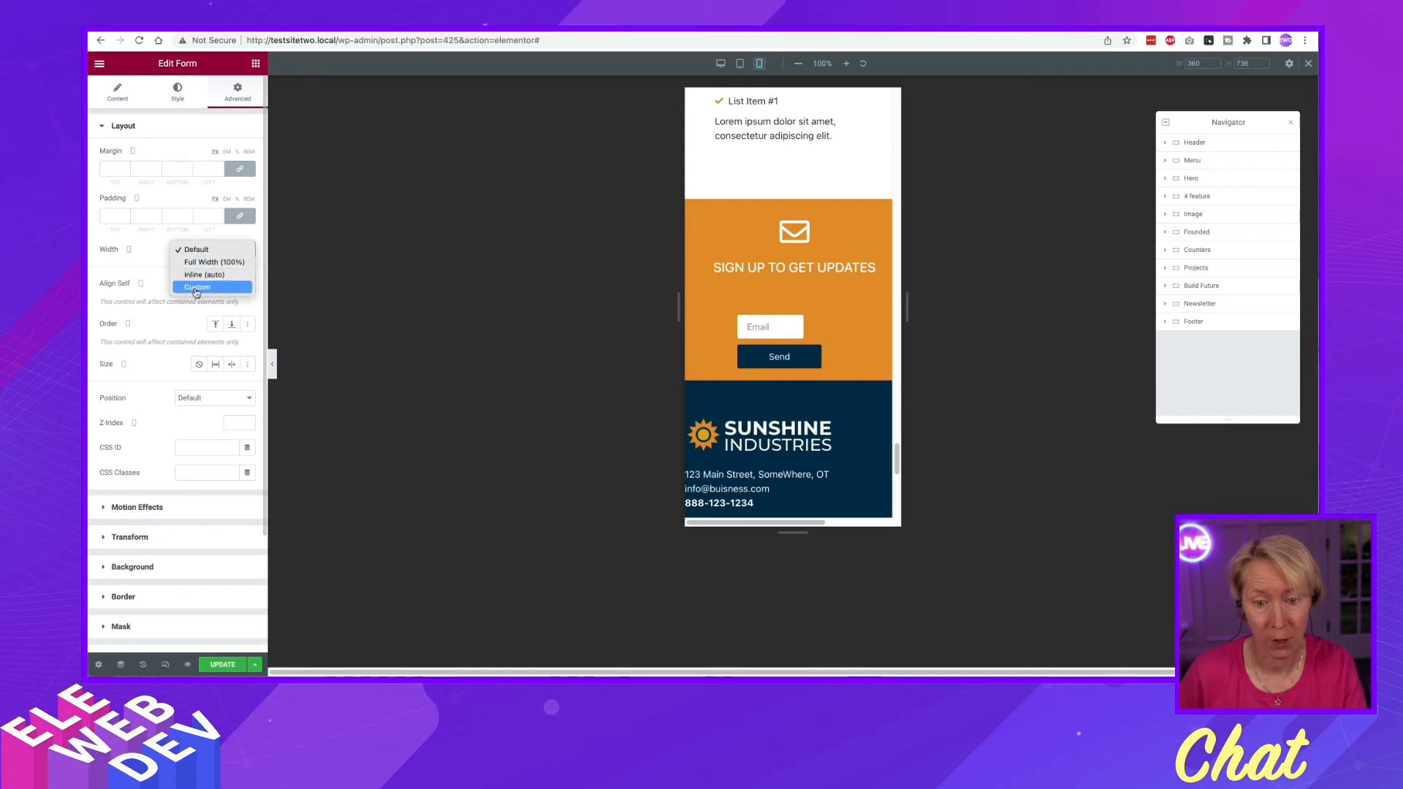
click(201, 263)
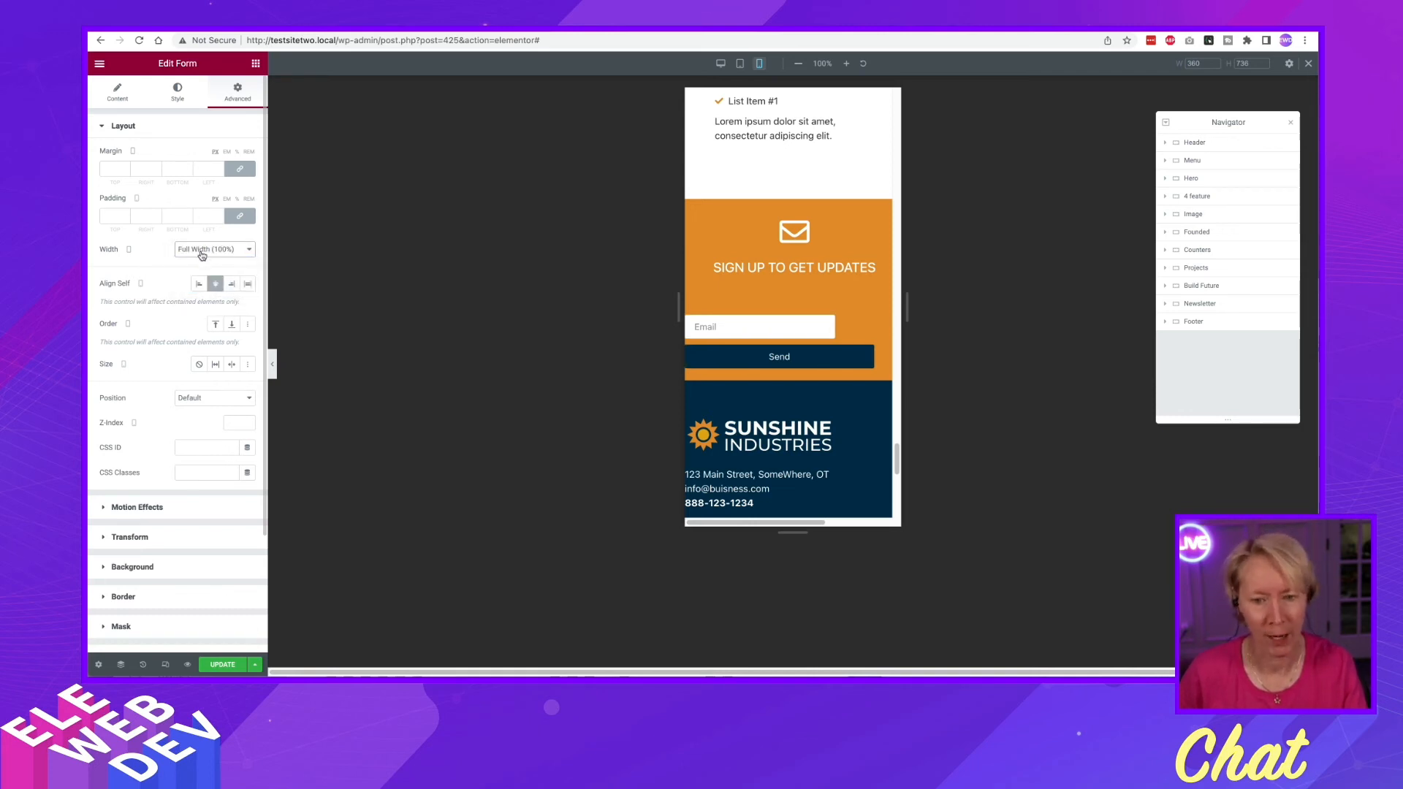
Set the column width of the newsletter form's Email field to 100% for mobile
click(203, 250)
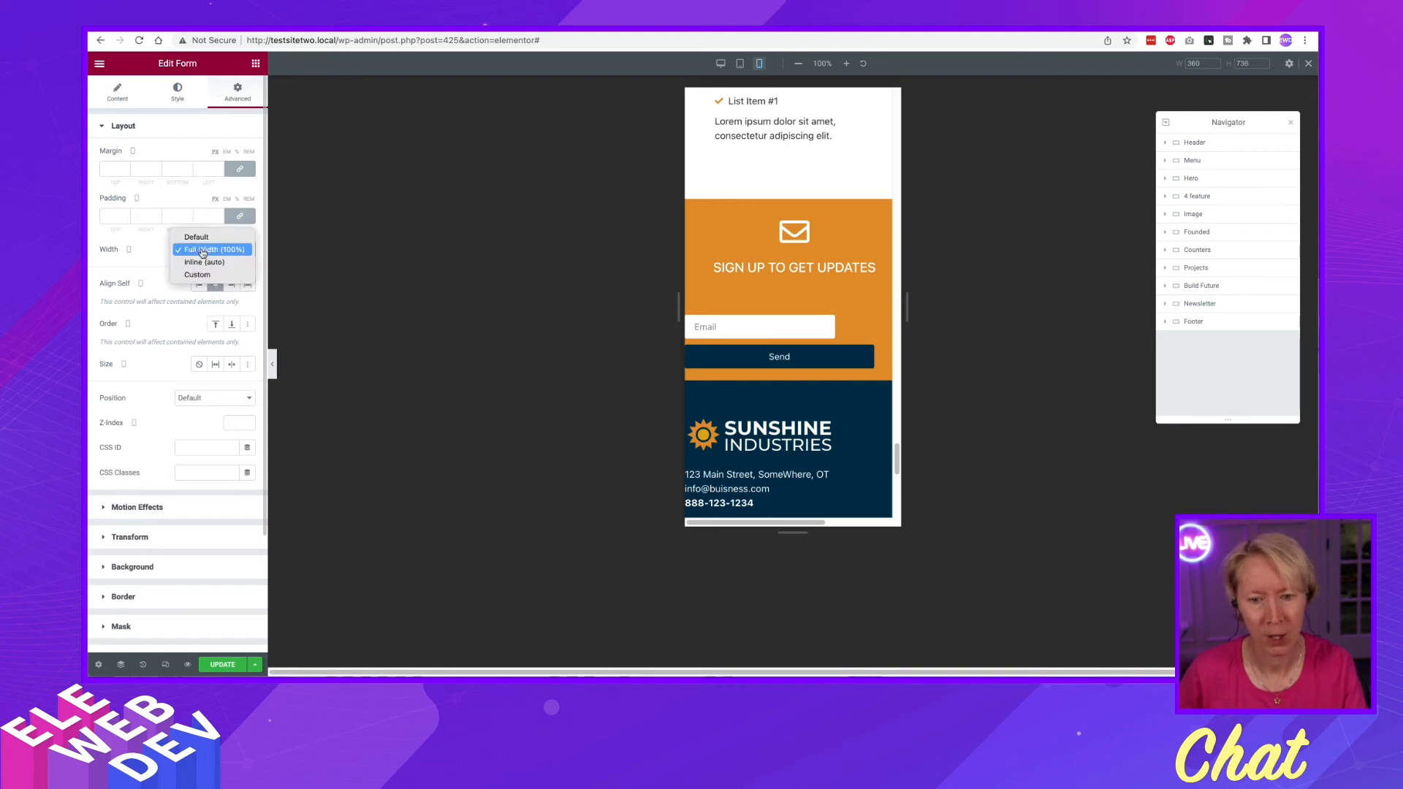
click(156, 252)
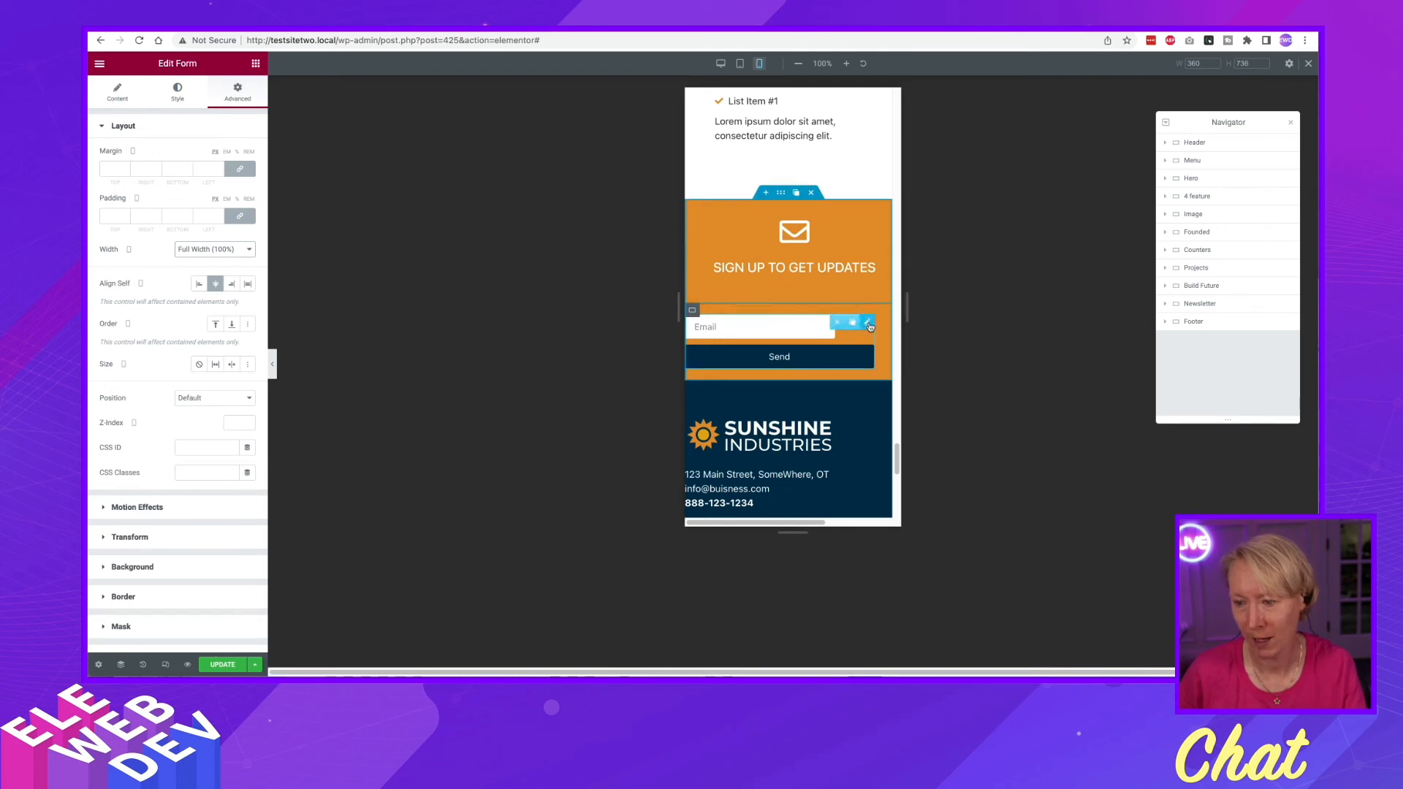
right_click(870, 326)
click(880, 330)
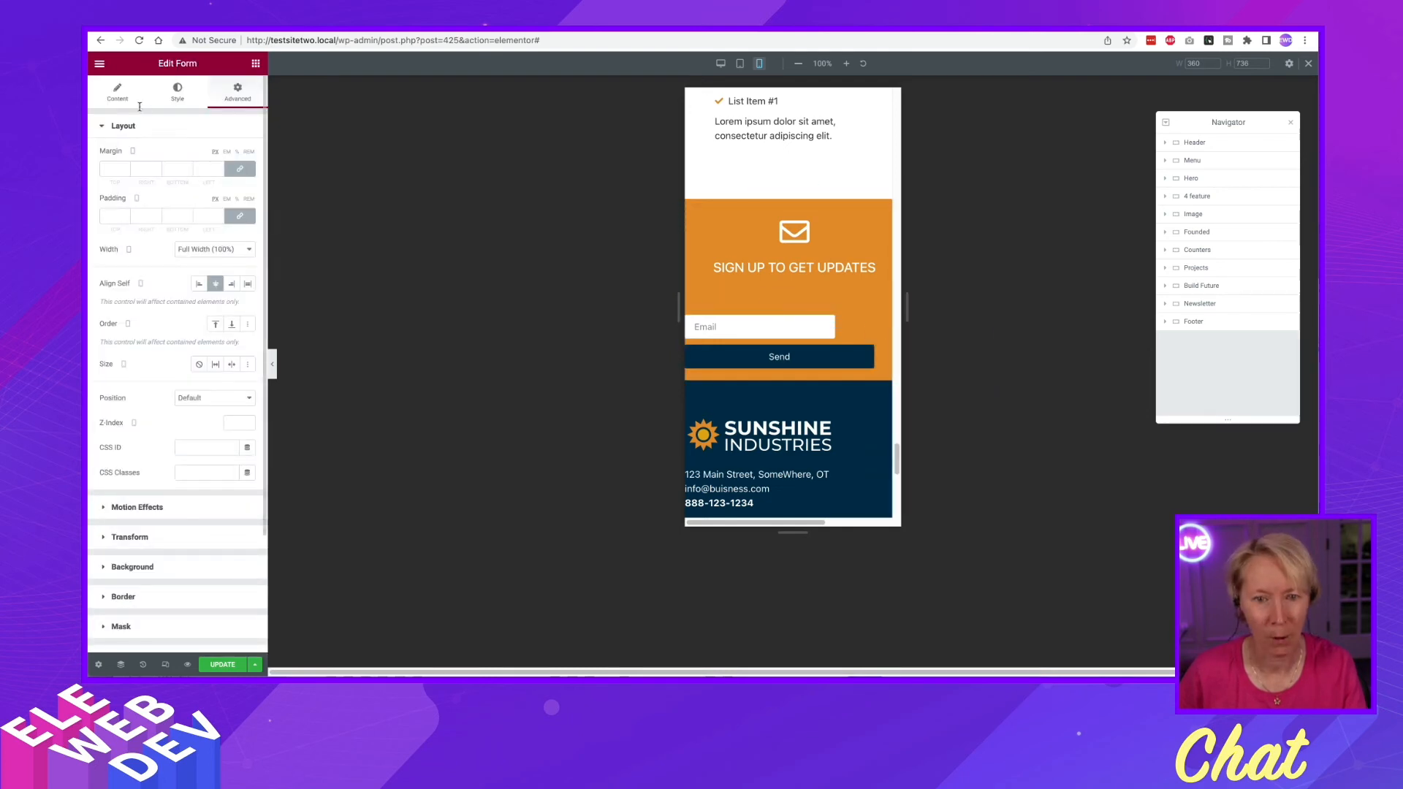
click(118, 94)
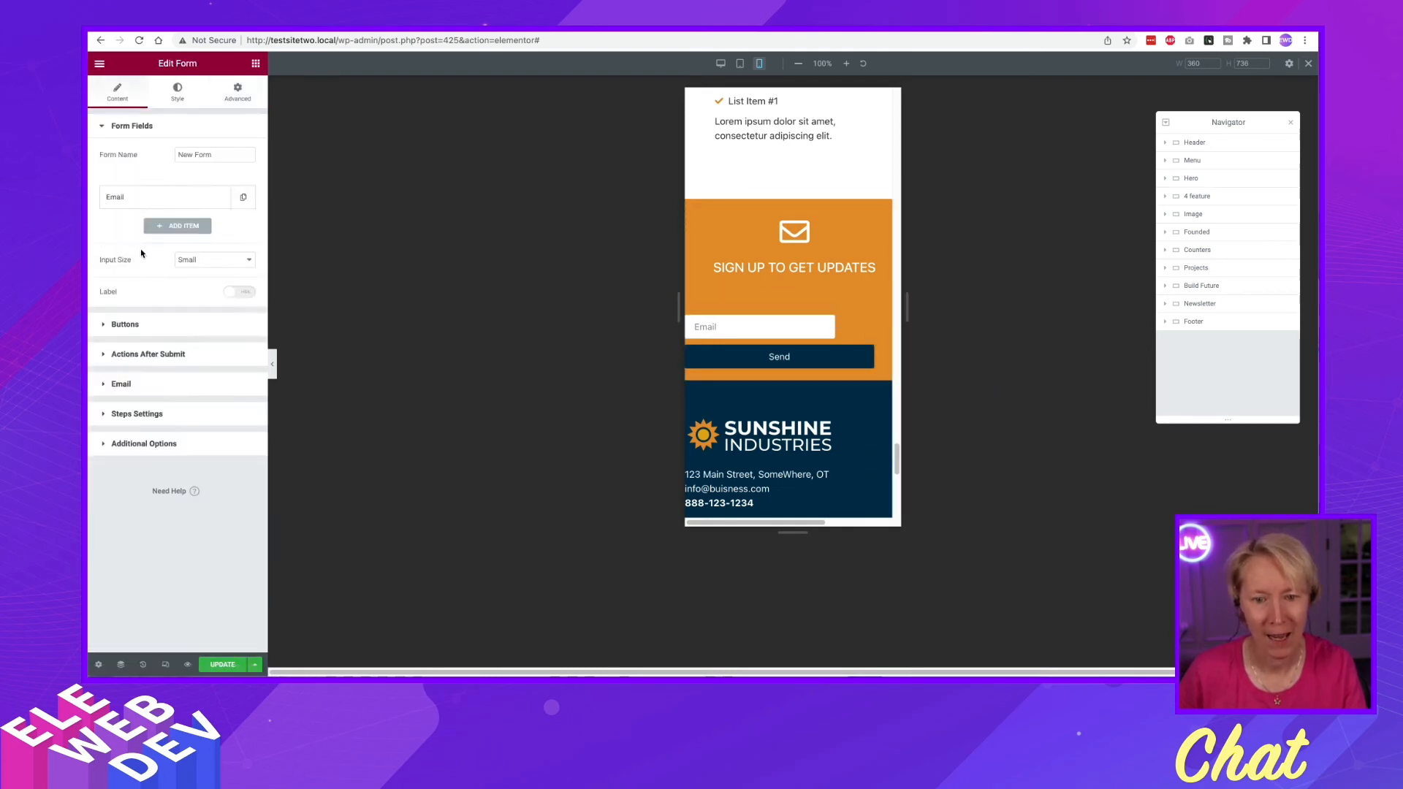
click(168, 207)
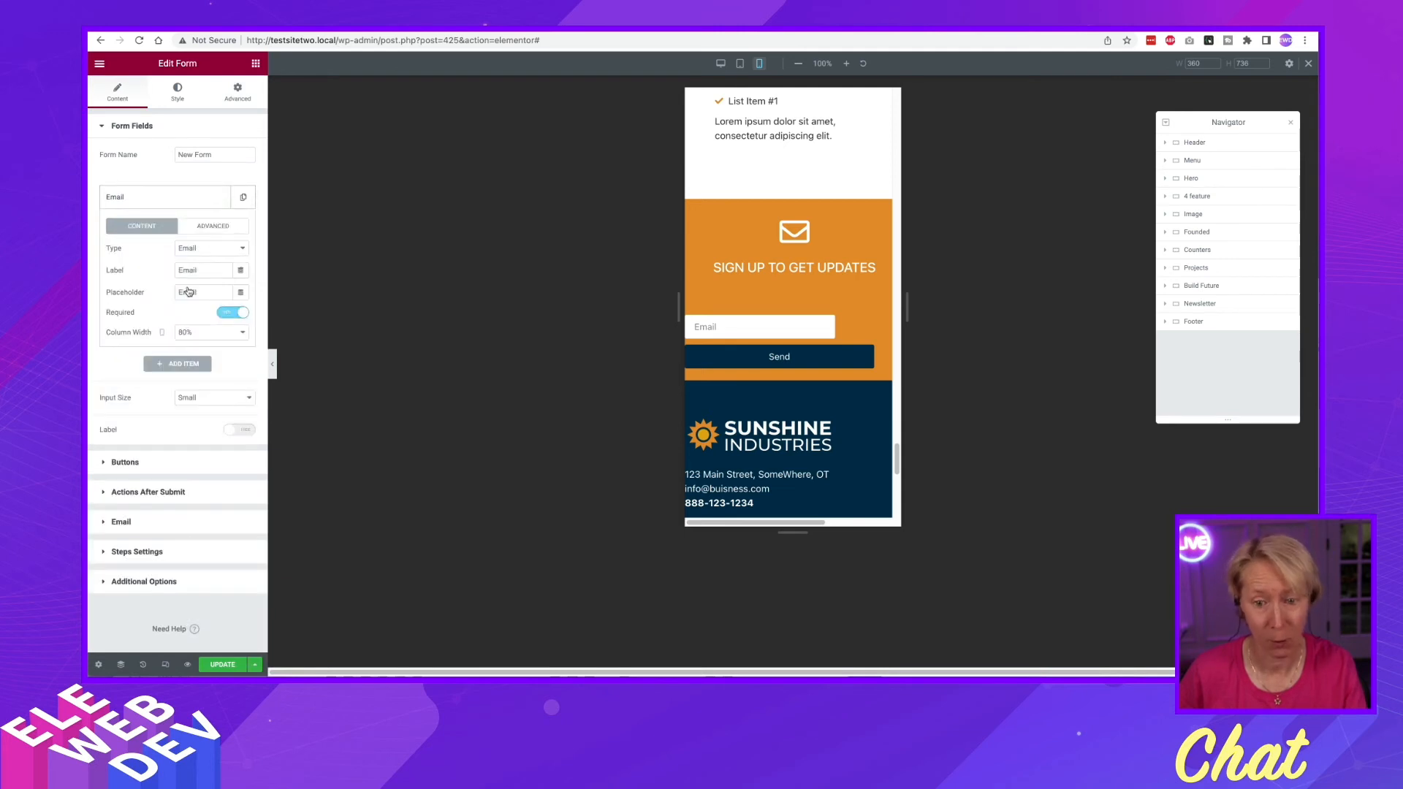
click(198, 337)
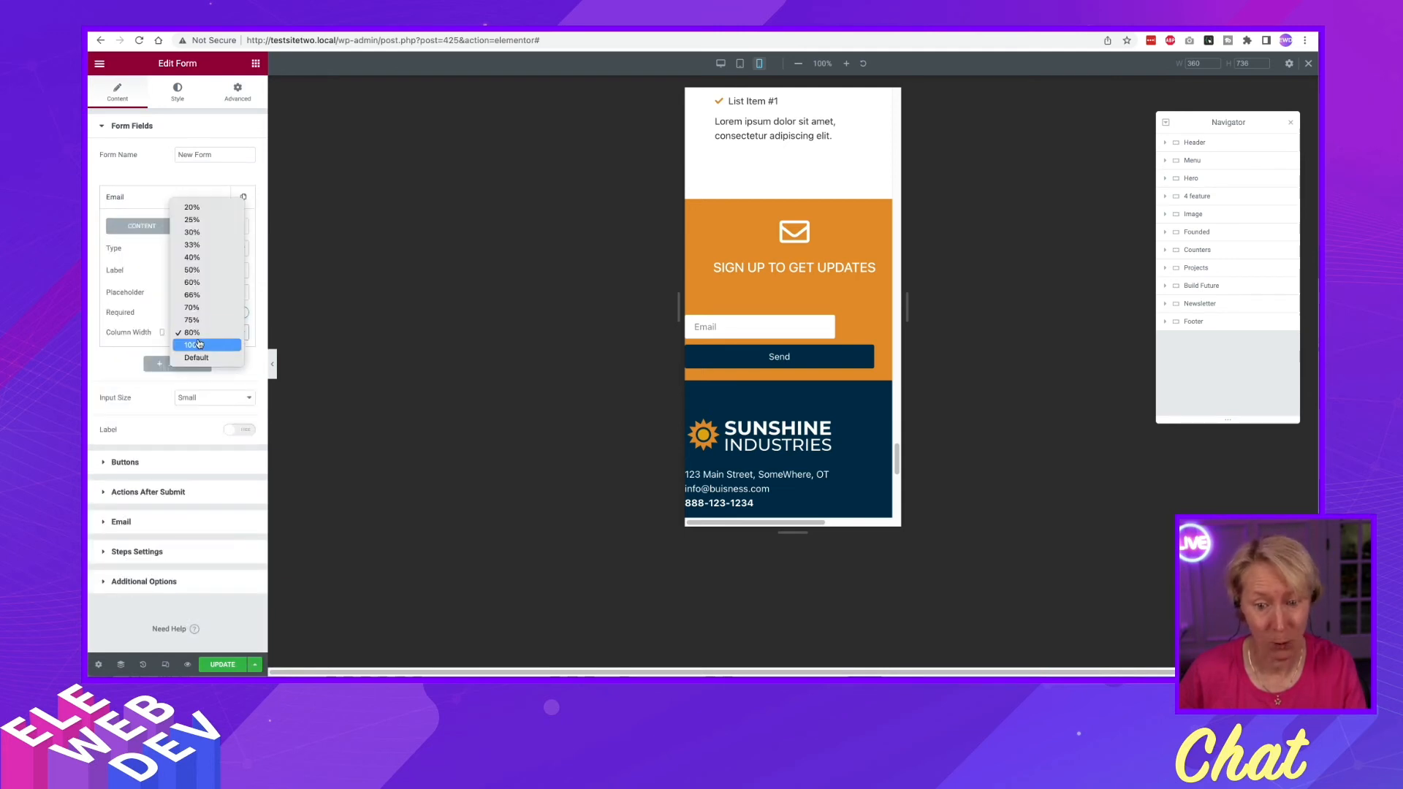
click(199, 343)
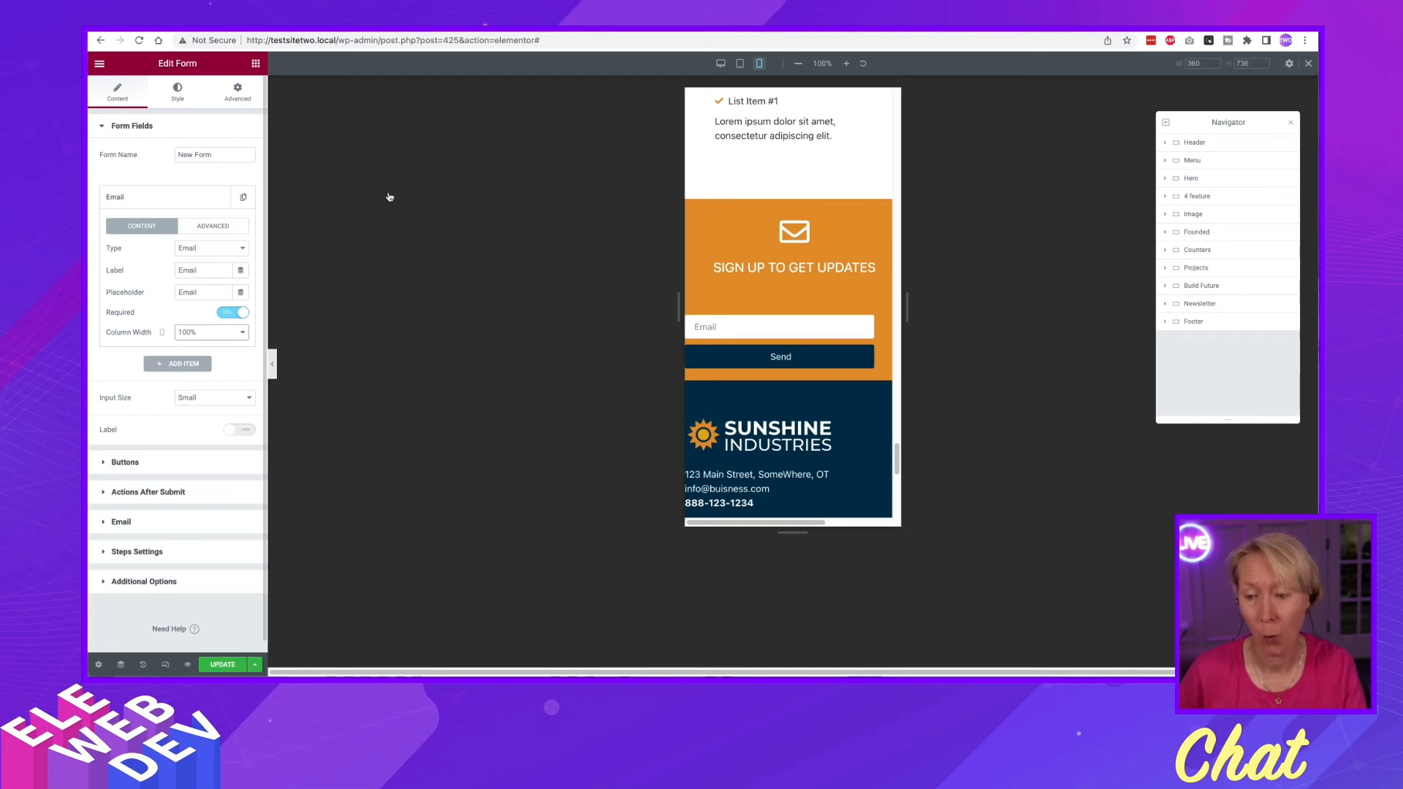
Try flex-start item alignment on the container holding the newsletter form, then return it to centre for mobile
right_click(698, 314)
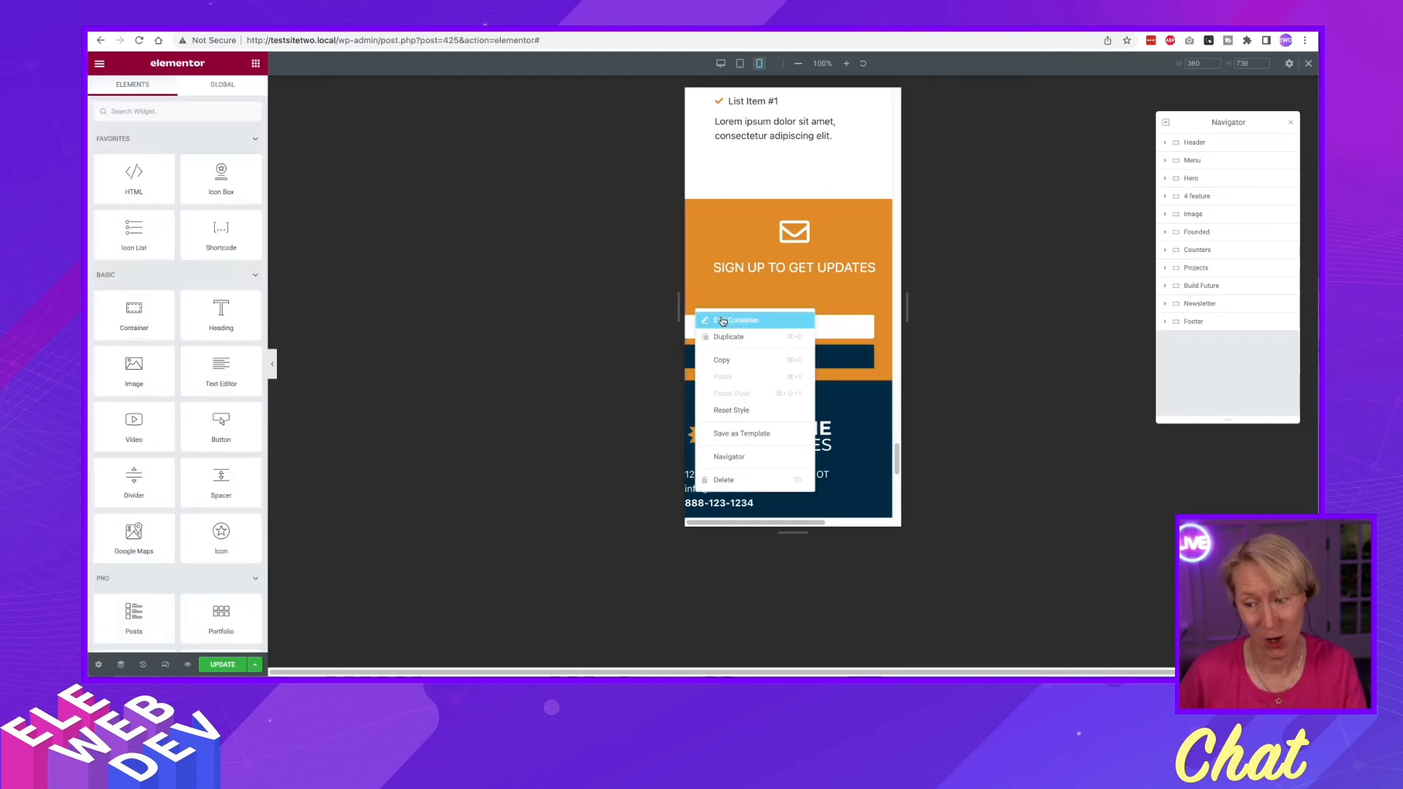
click(722, 321)
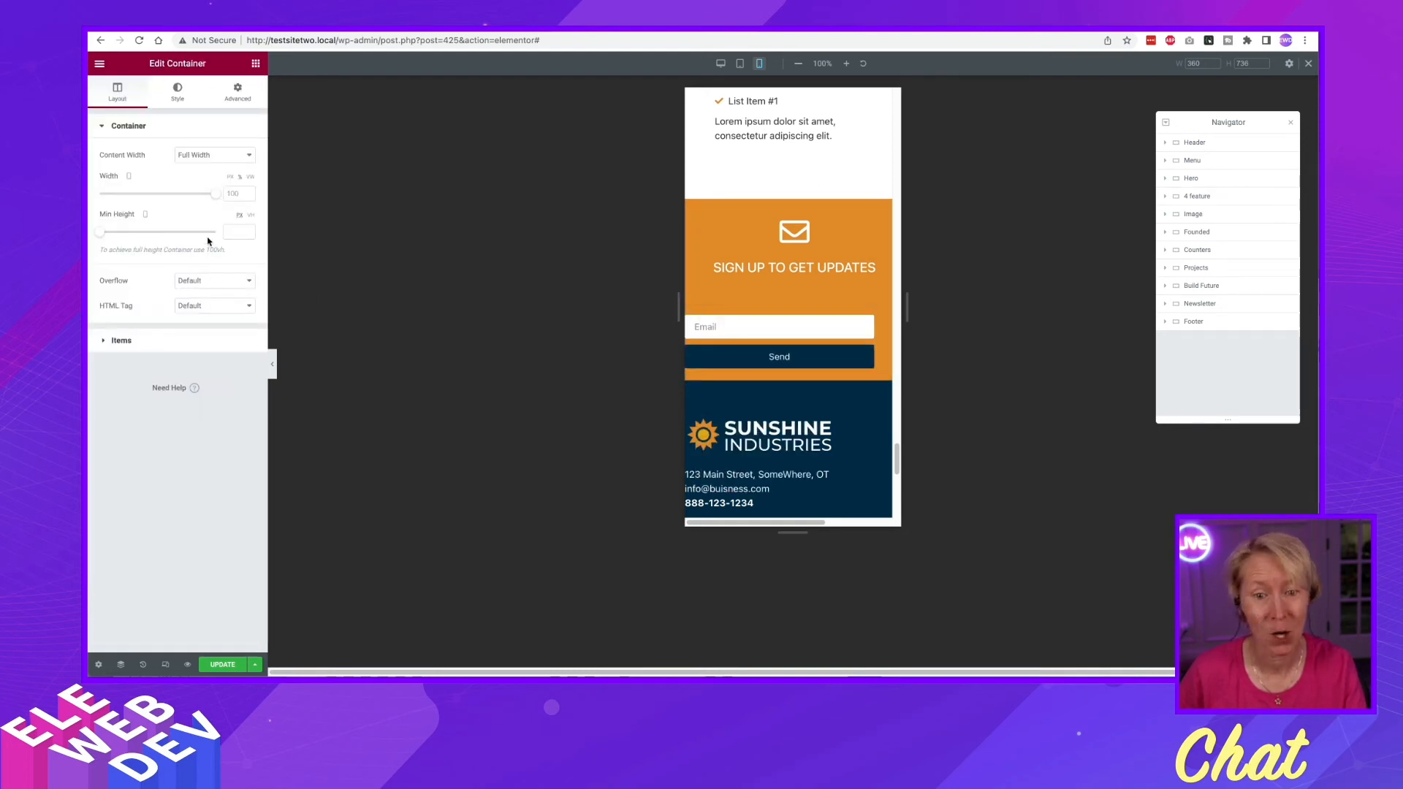
click(155, 344)
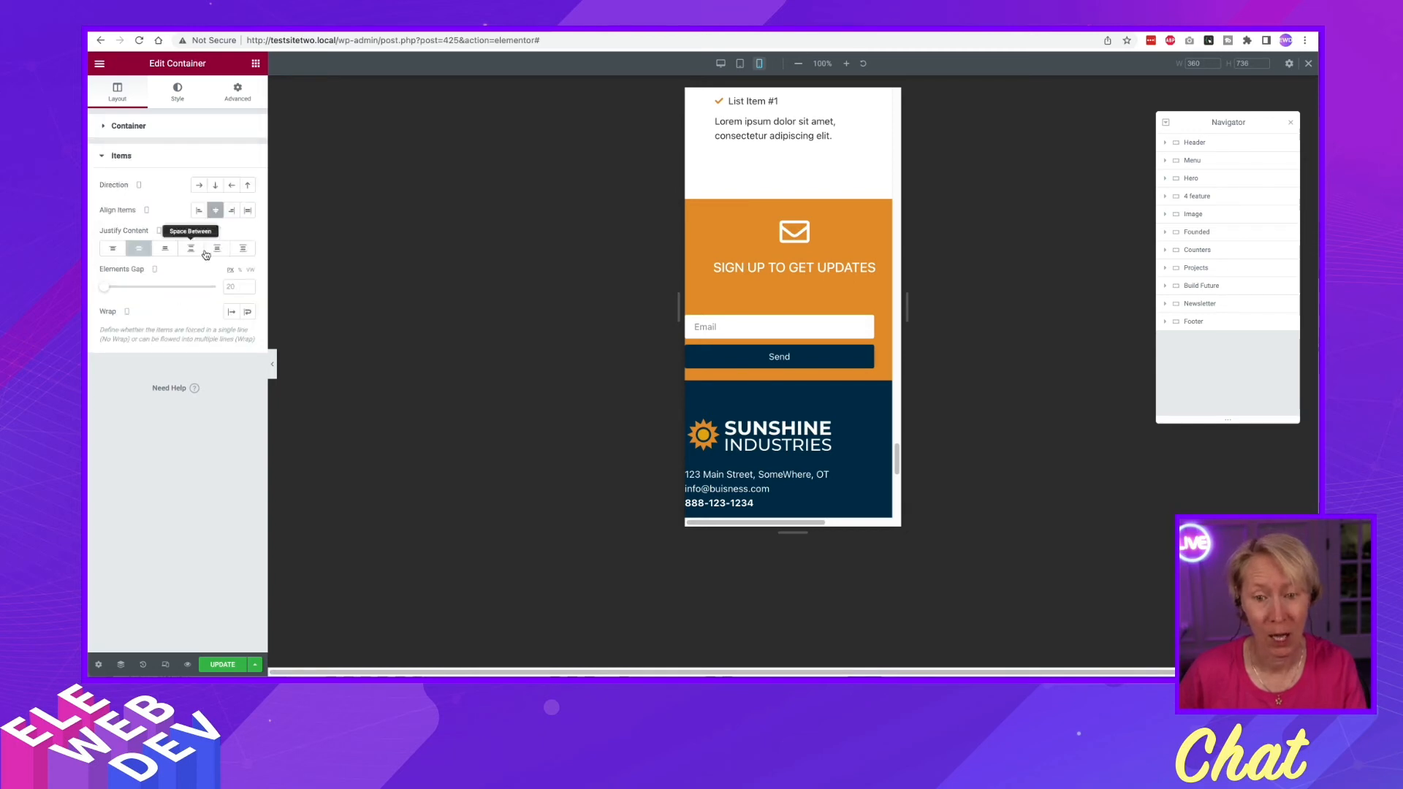
click(215, 211)
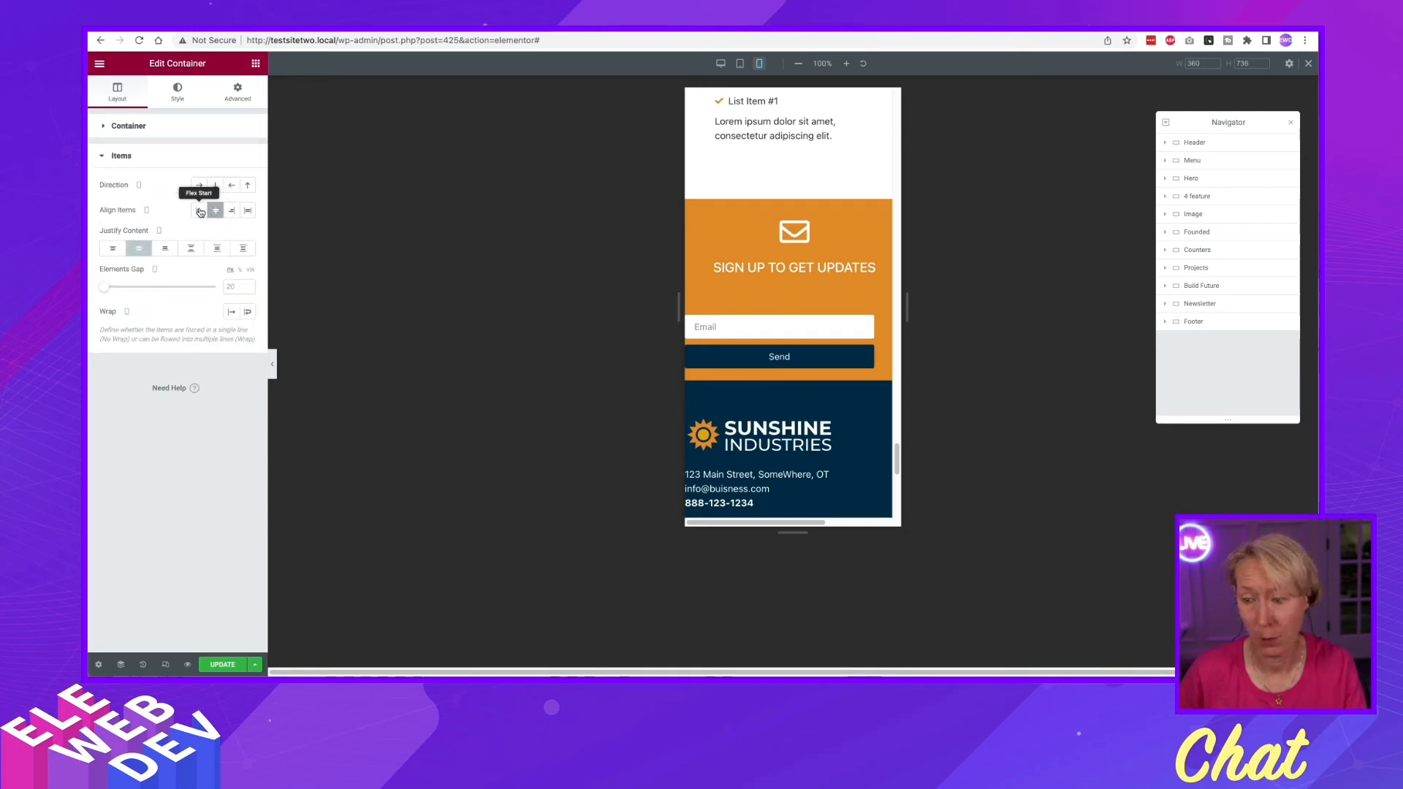
click(199, 211)
click(216, 211)
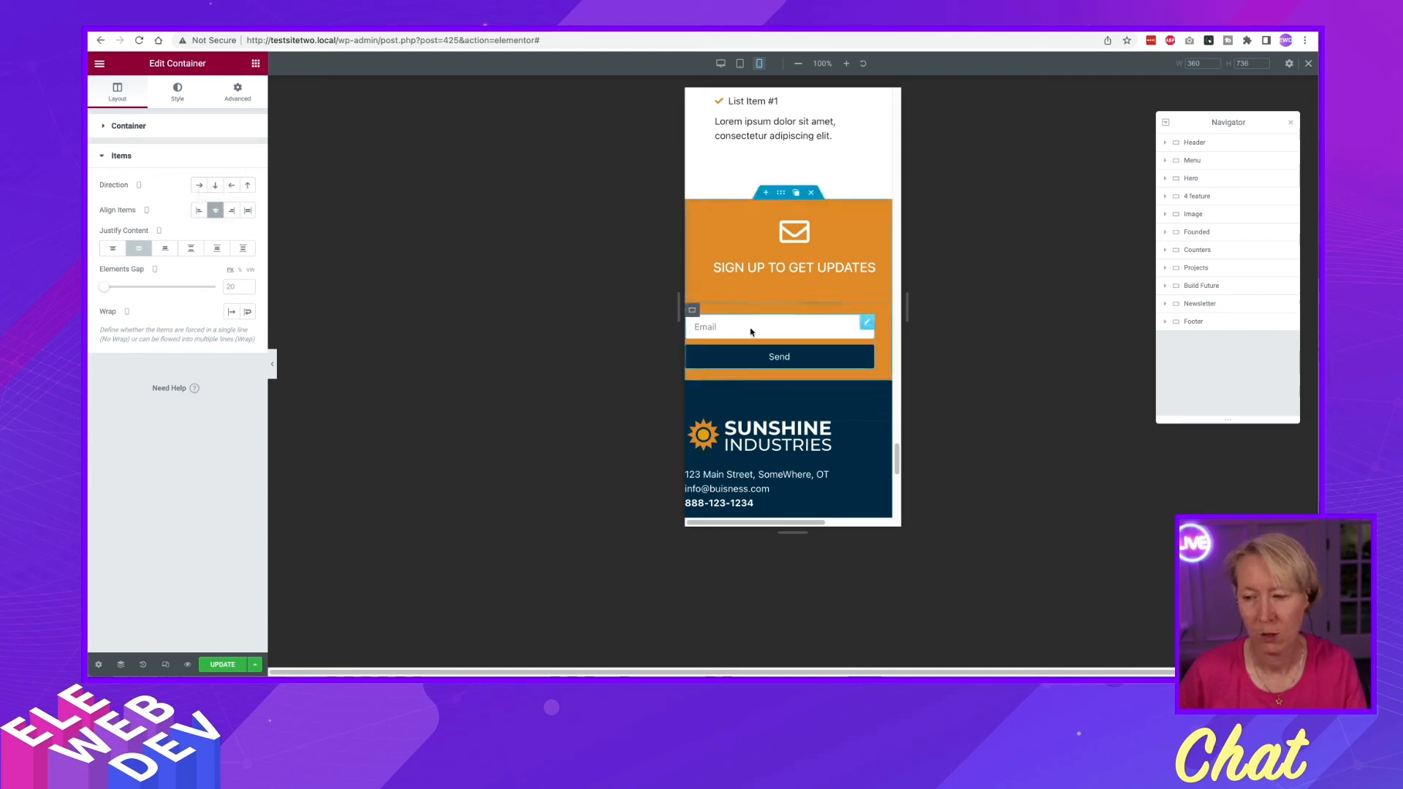
Set the padding of the container holding the newsletter form to a linked 20 px on all sides for mobile
click(710, 326)
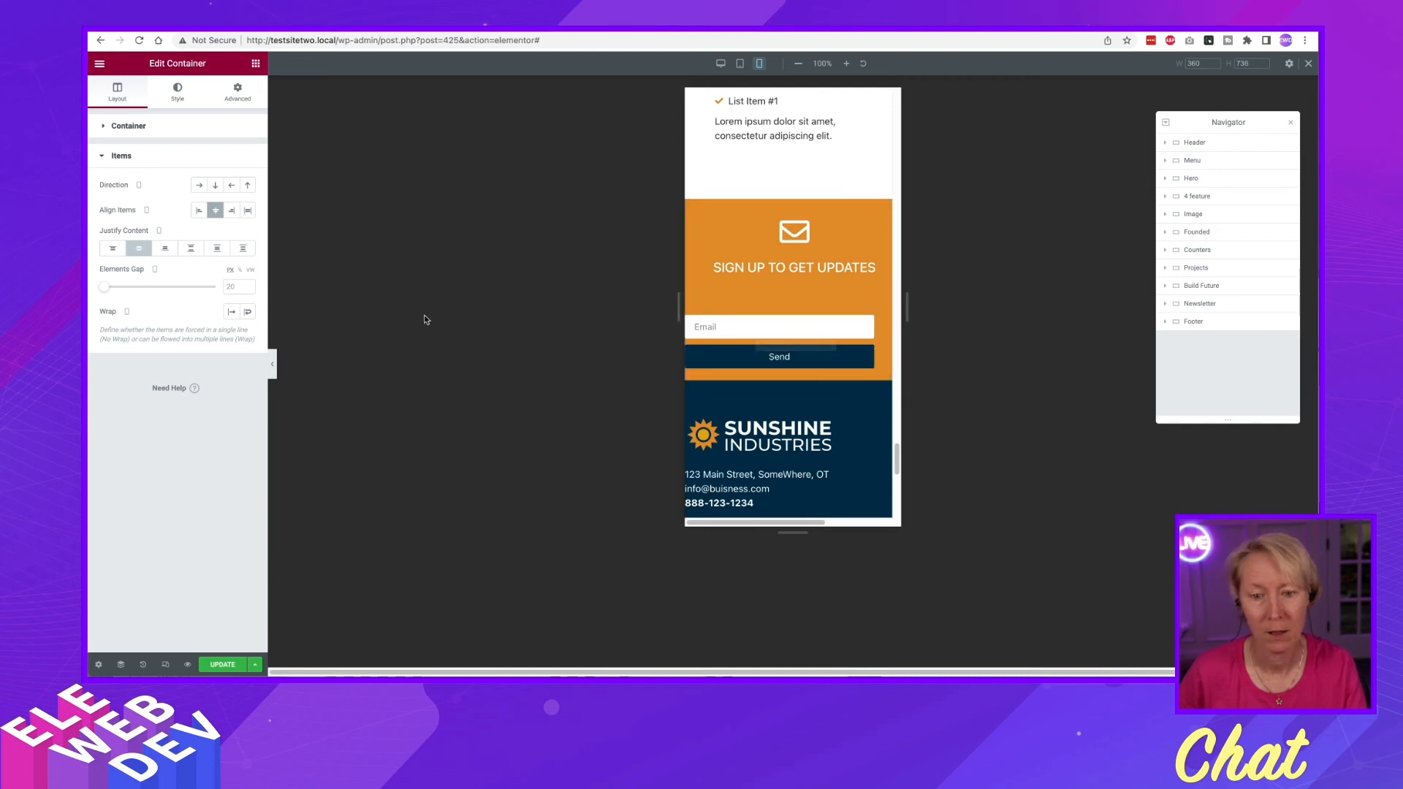
click(694, 316)
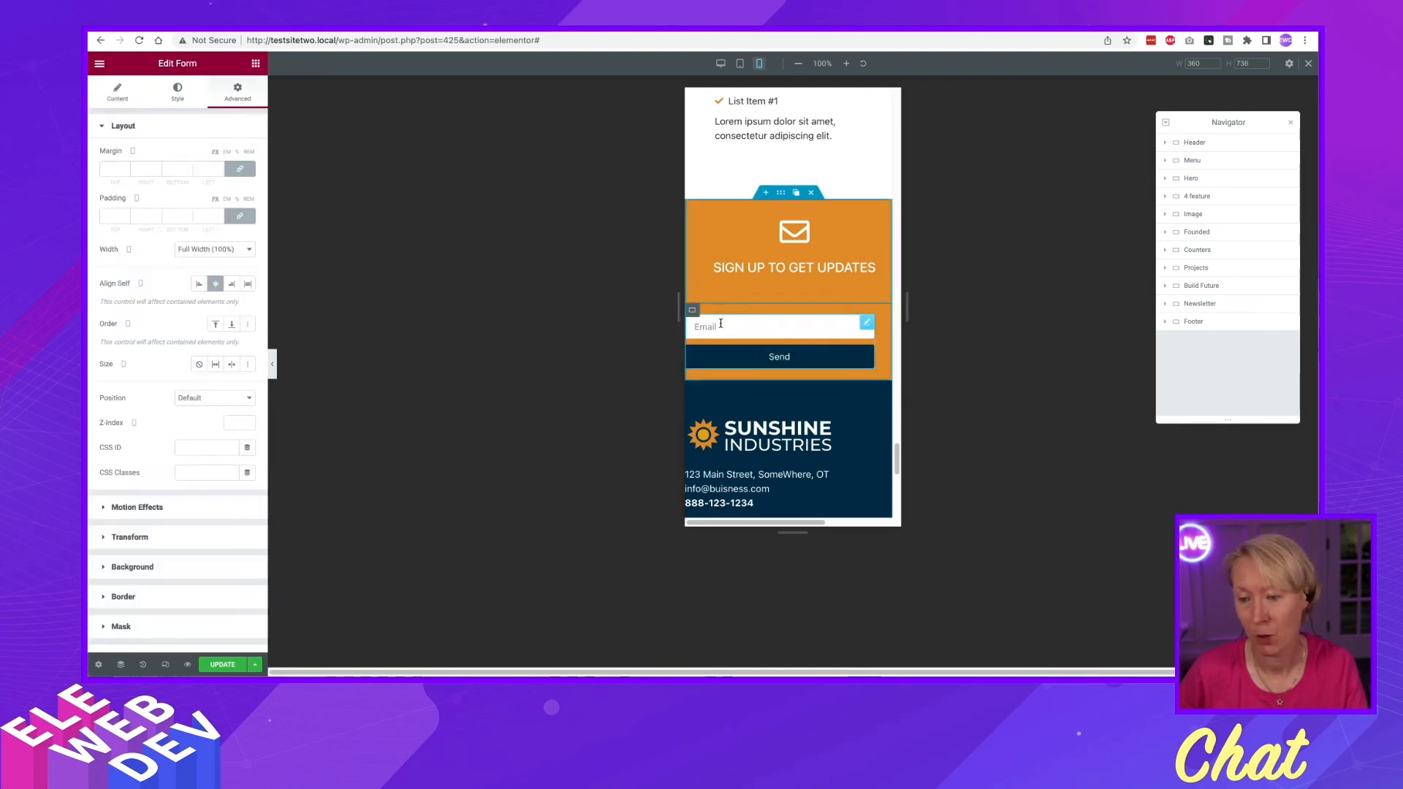
right_click(695, 312)
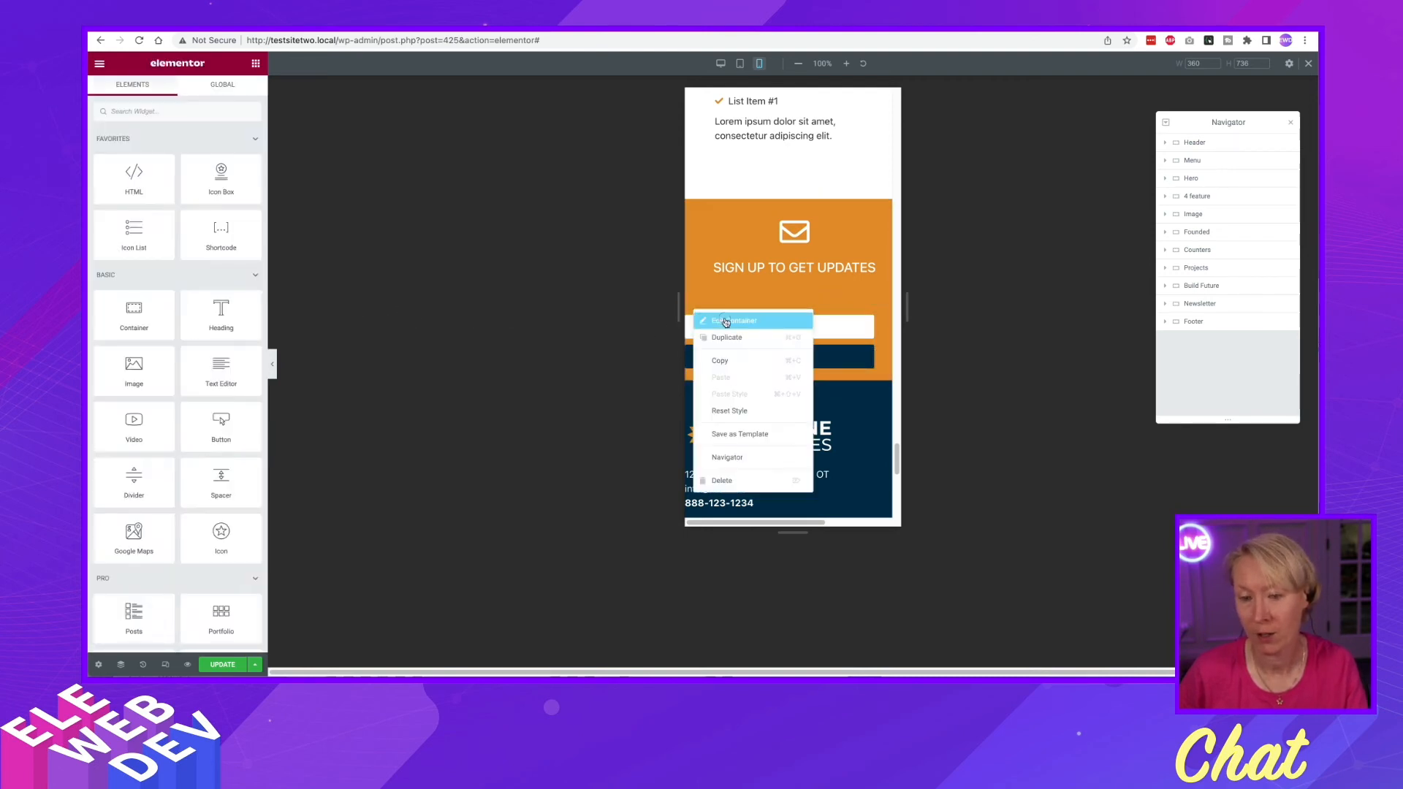
click(726, 321)
click(237, 92)
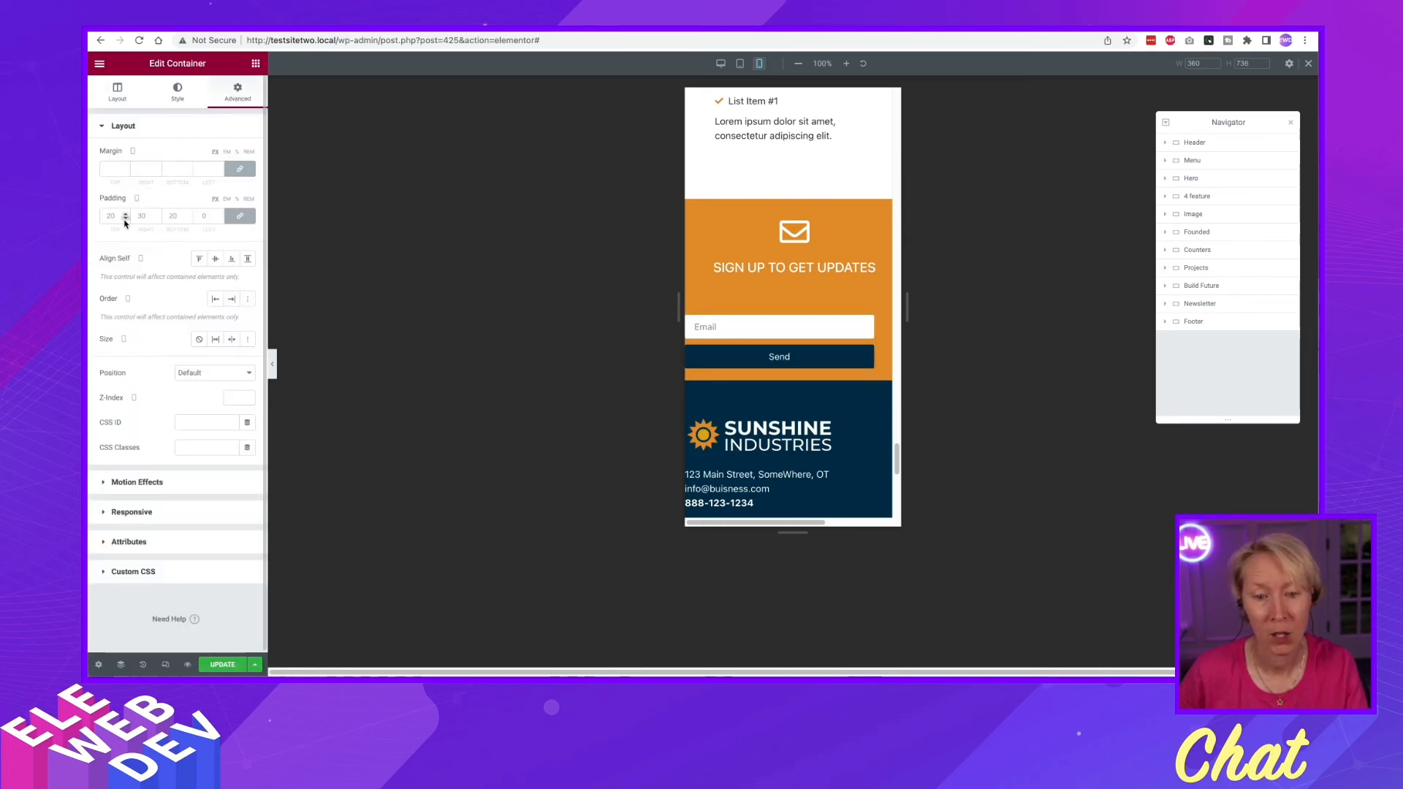
click(240, 217)
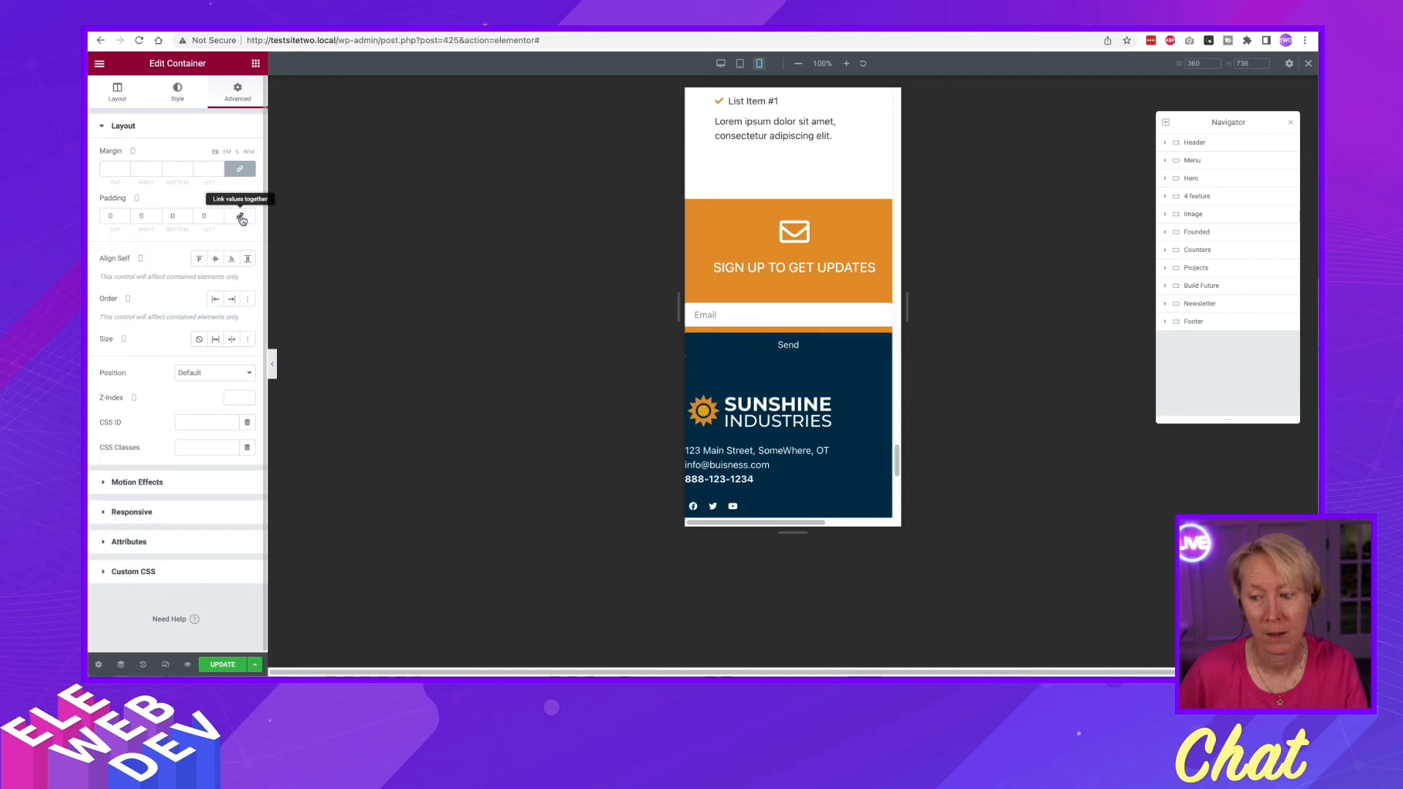
click(240, 217)
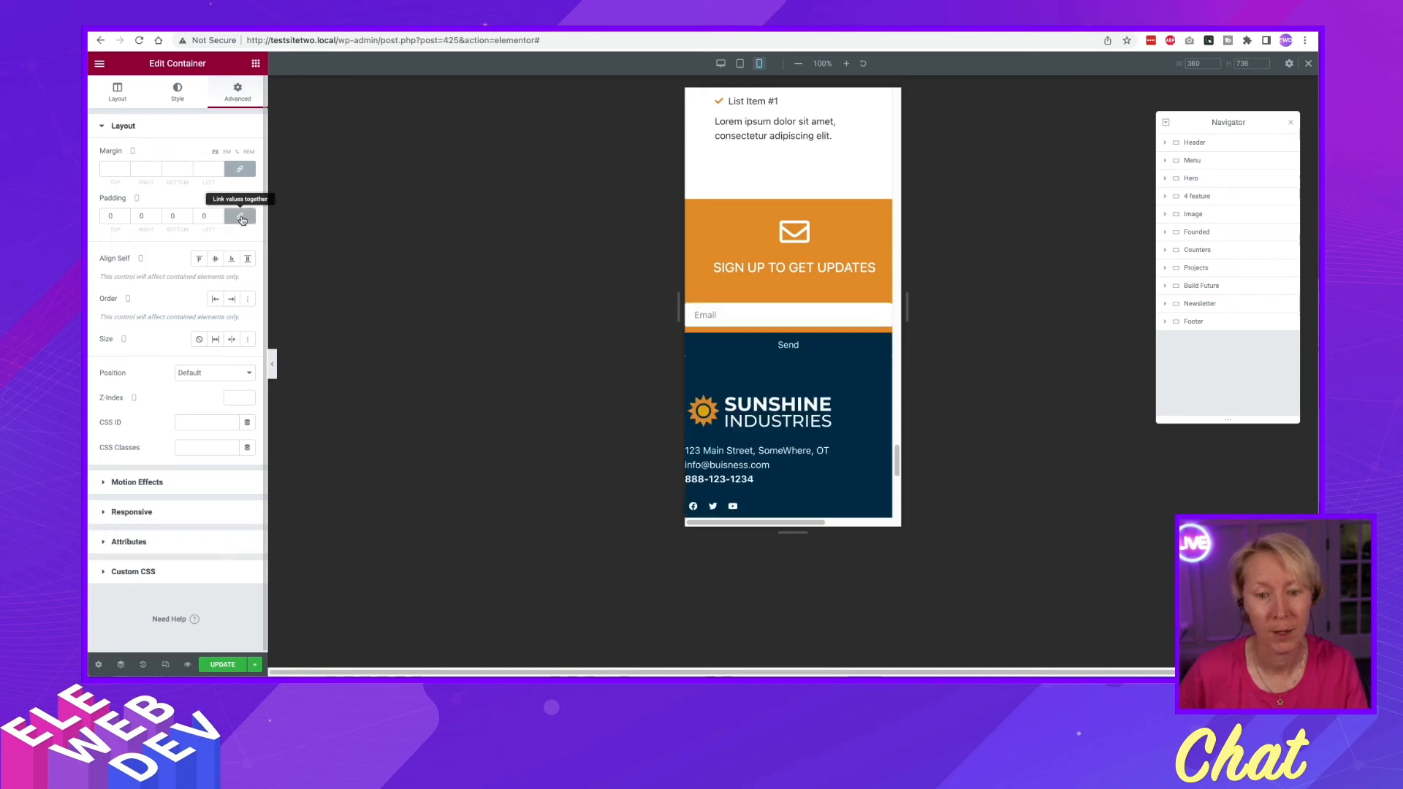
click(104, 214)
text(20)
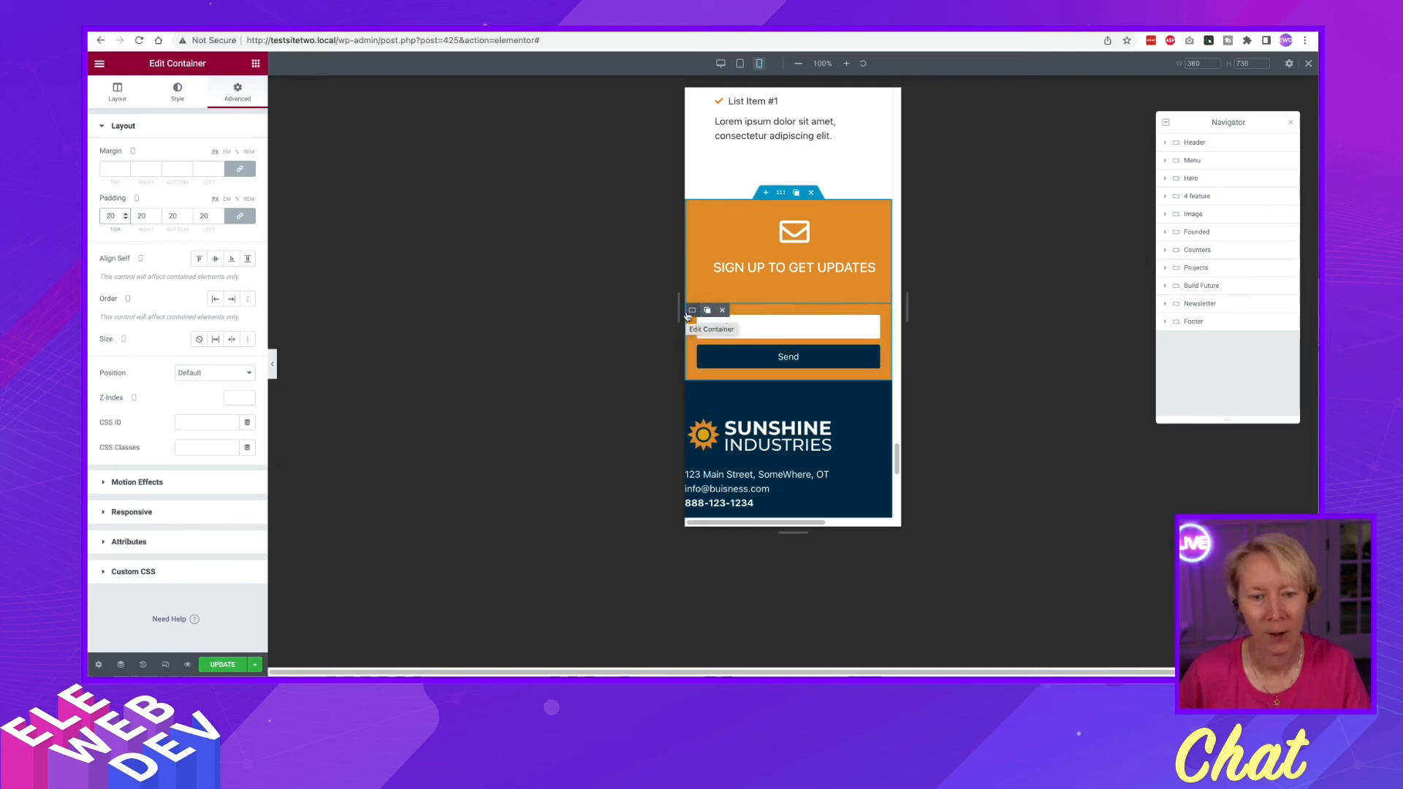
Centre-align the Sunshine Industries logo image in the footer for mobile
scroll(727, 323, down, 2)
right_click(889, 282)
click(920, 291)
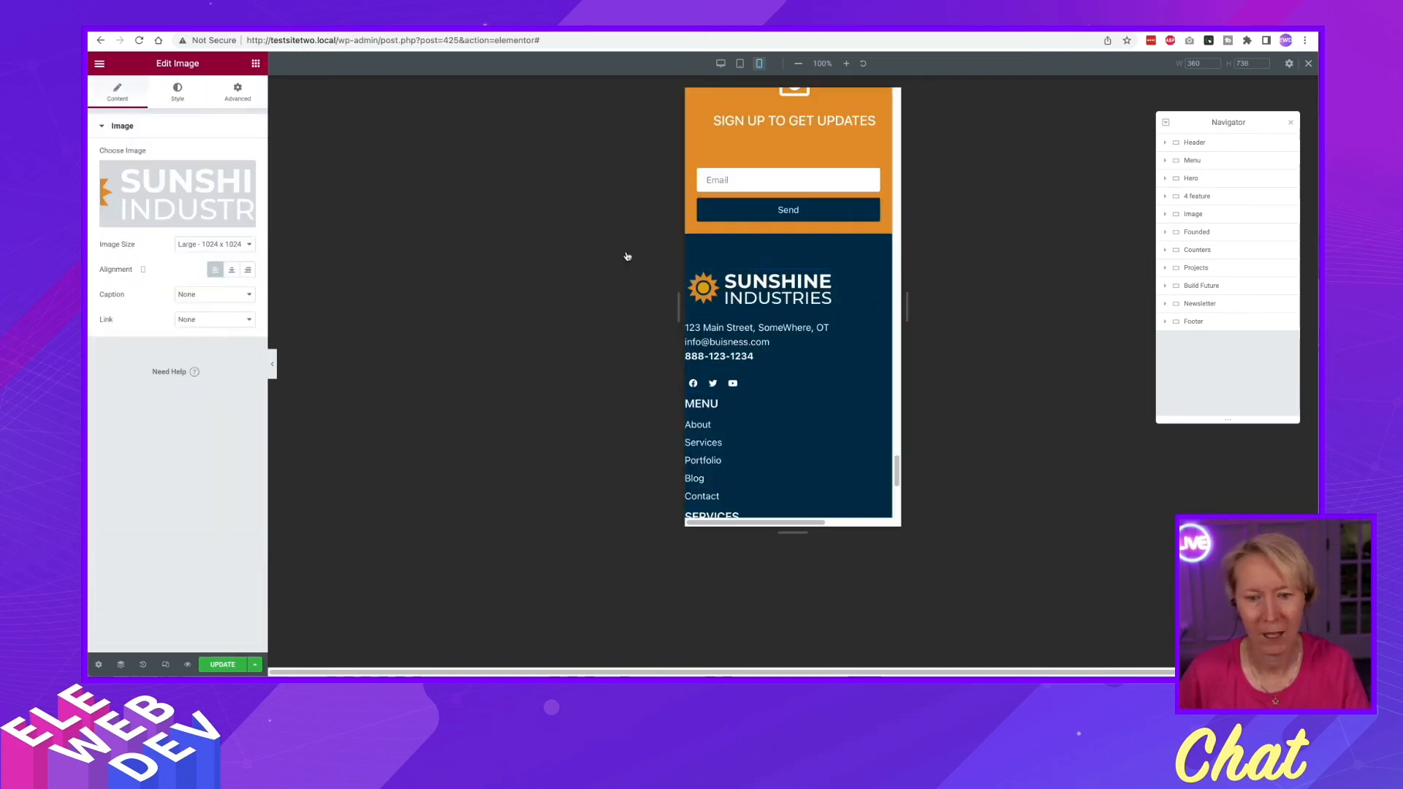
click(229, 270)
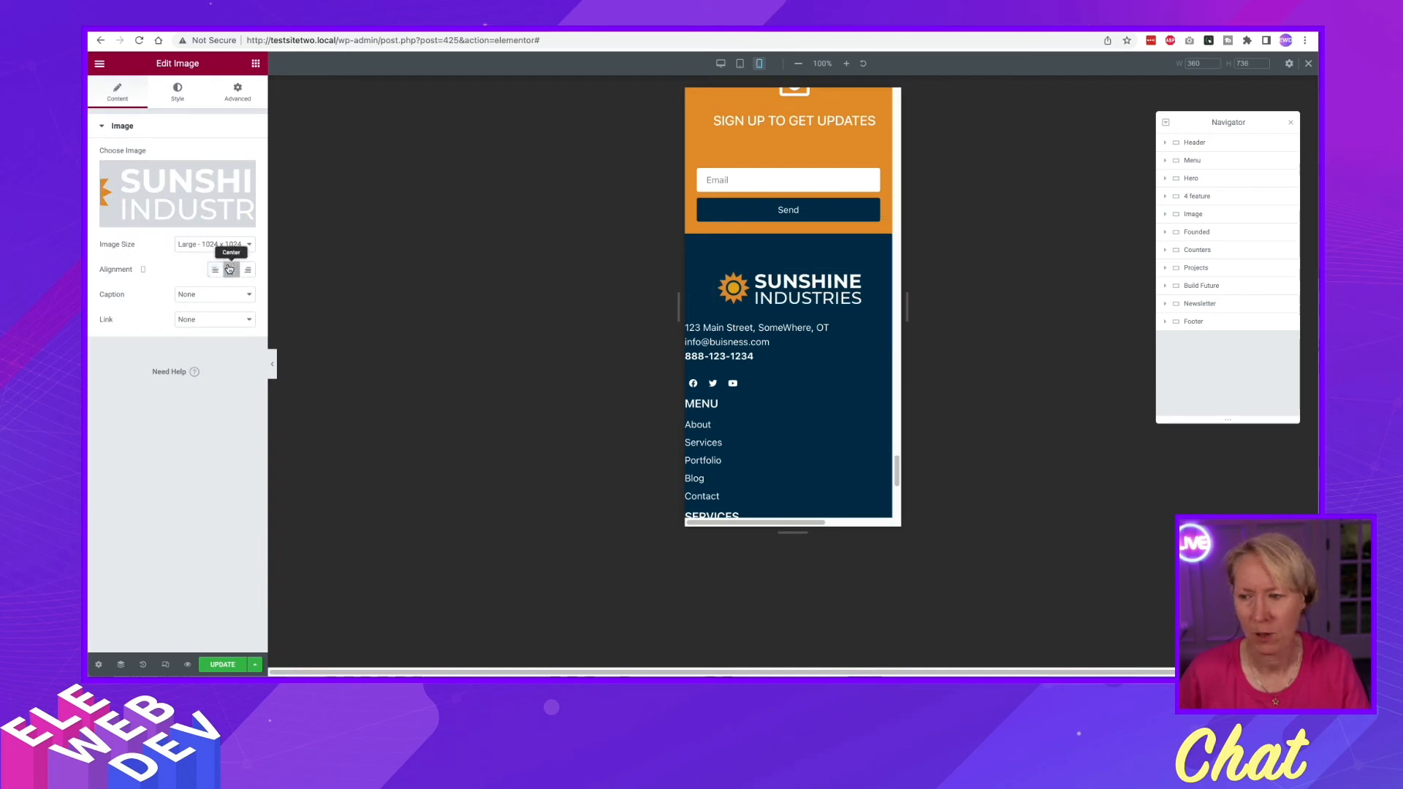
Centre-align the footer's icon list containing the address, e-mail and phone details for mobile
right_click(886, 329)
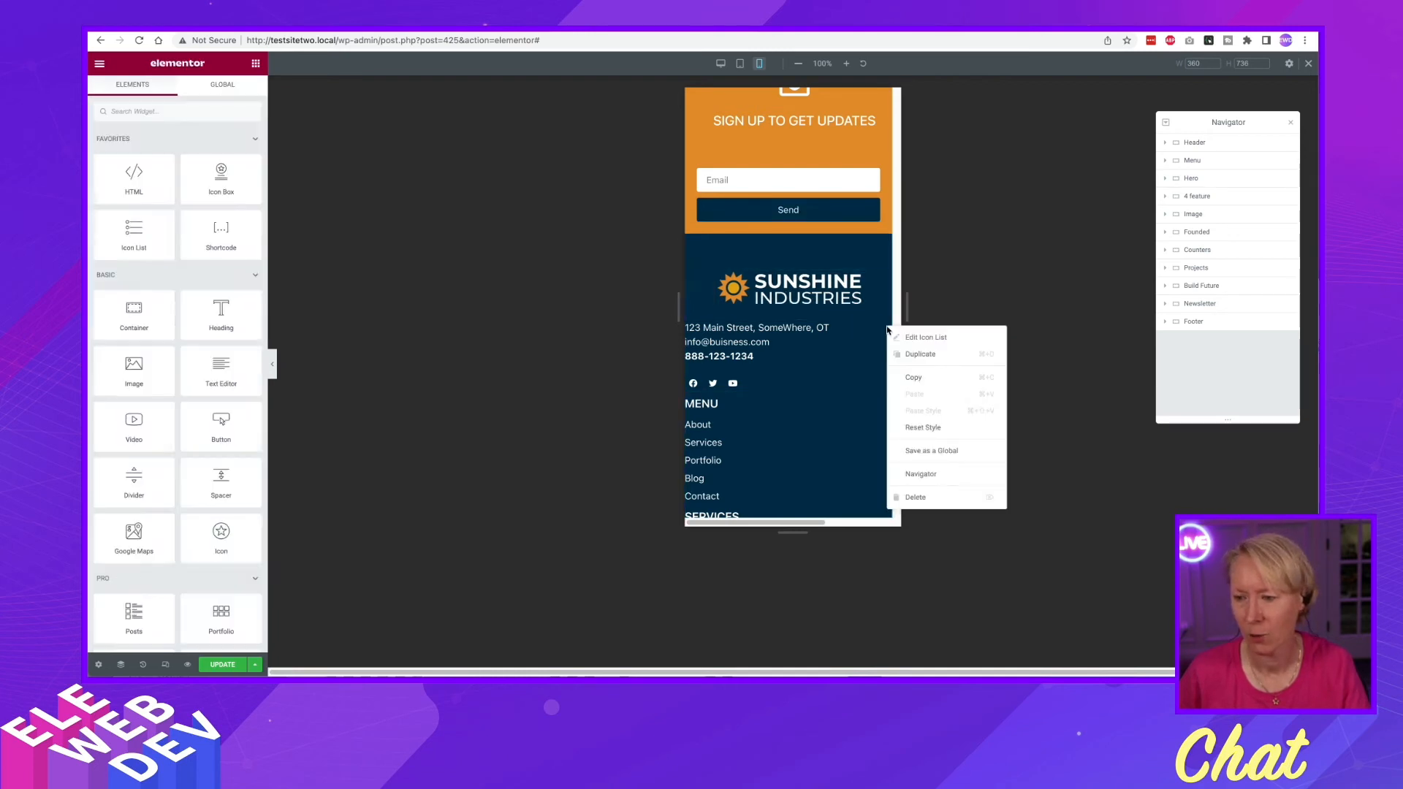
click(908, 338)
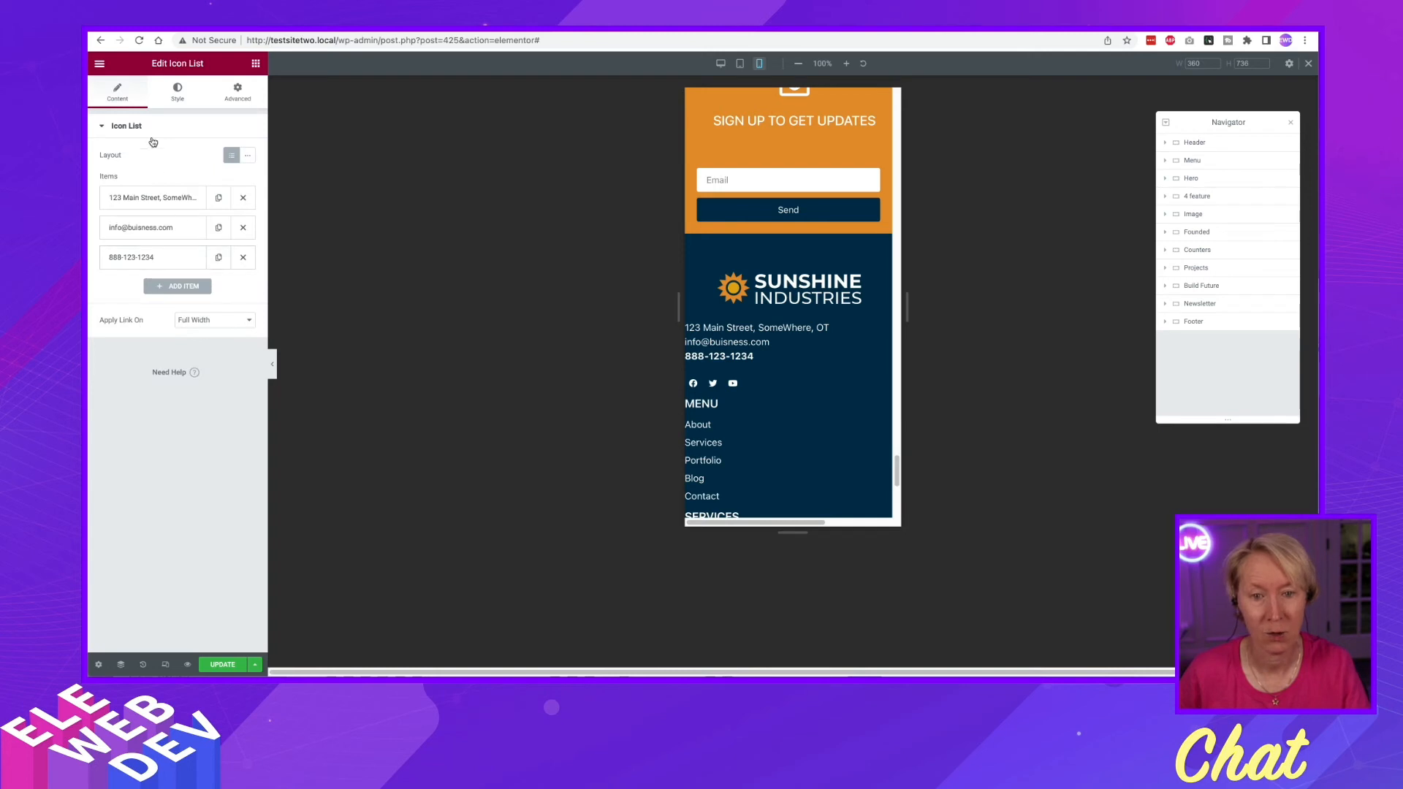
click(174, 96)
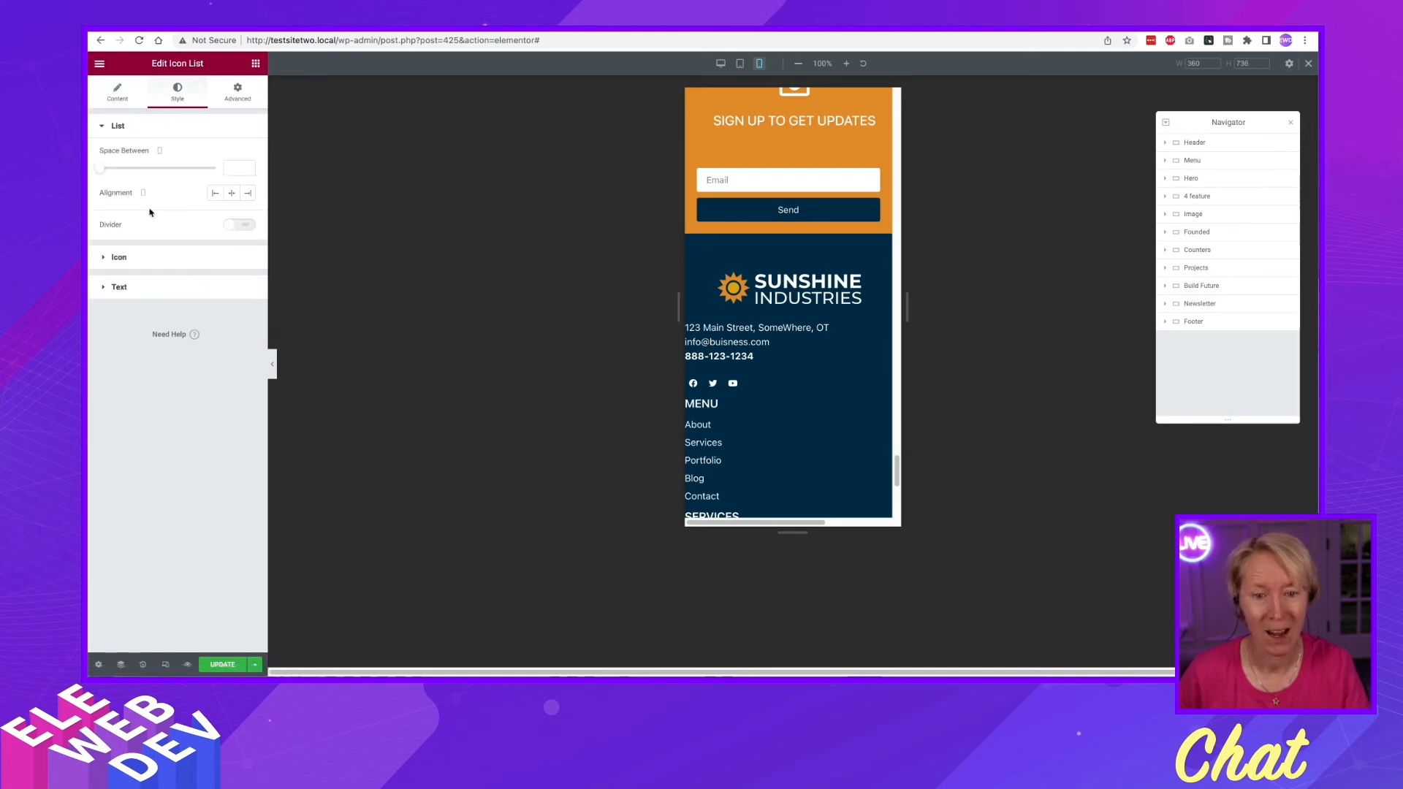
click(229, 195)
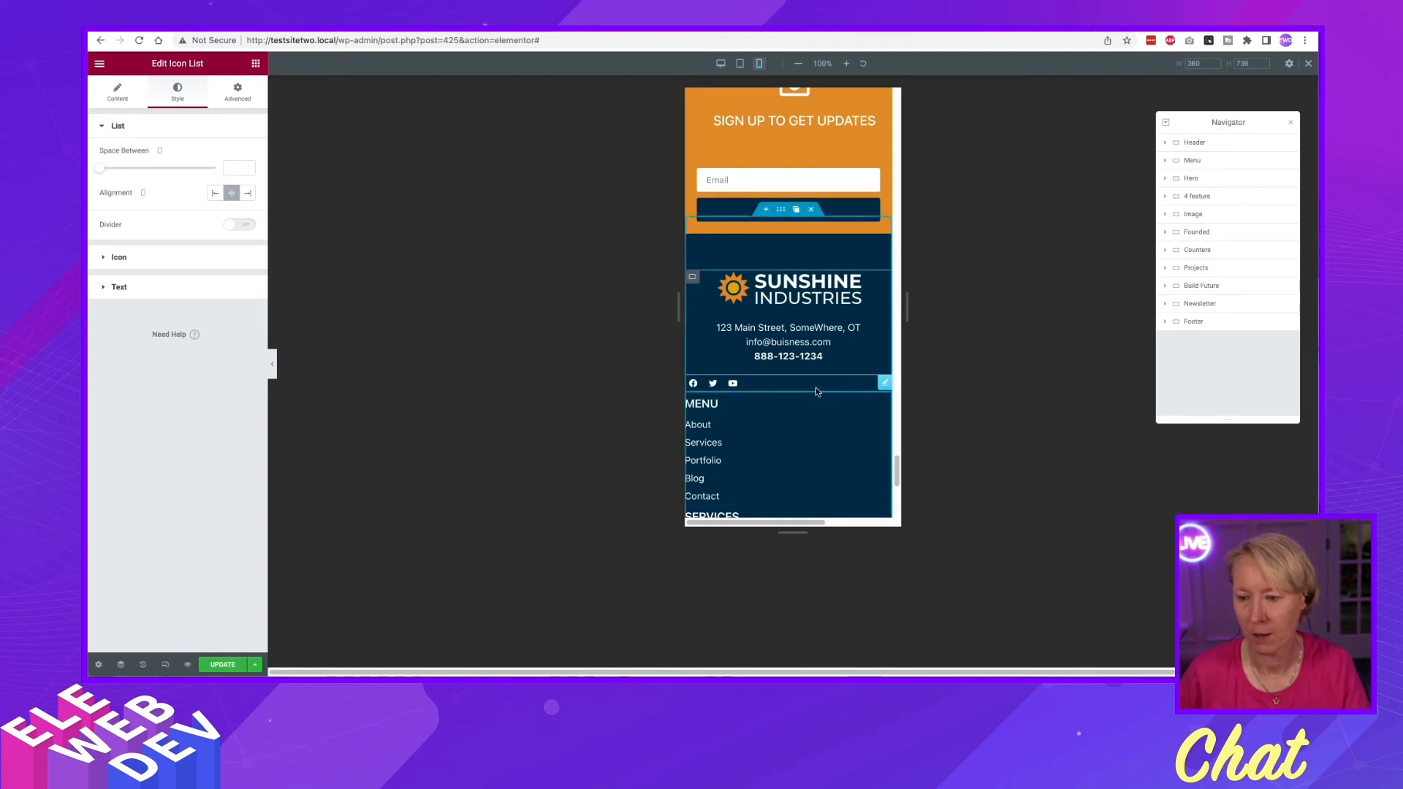
Centre-align the footer's Facebook, Twitter and YouTube social icons for mobile
right_click(885, 382)
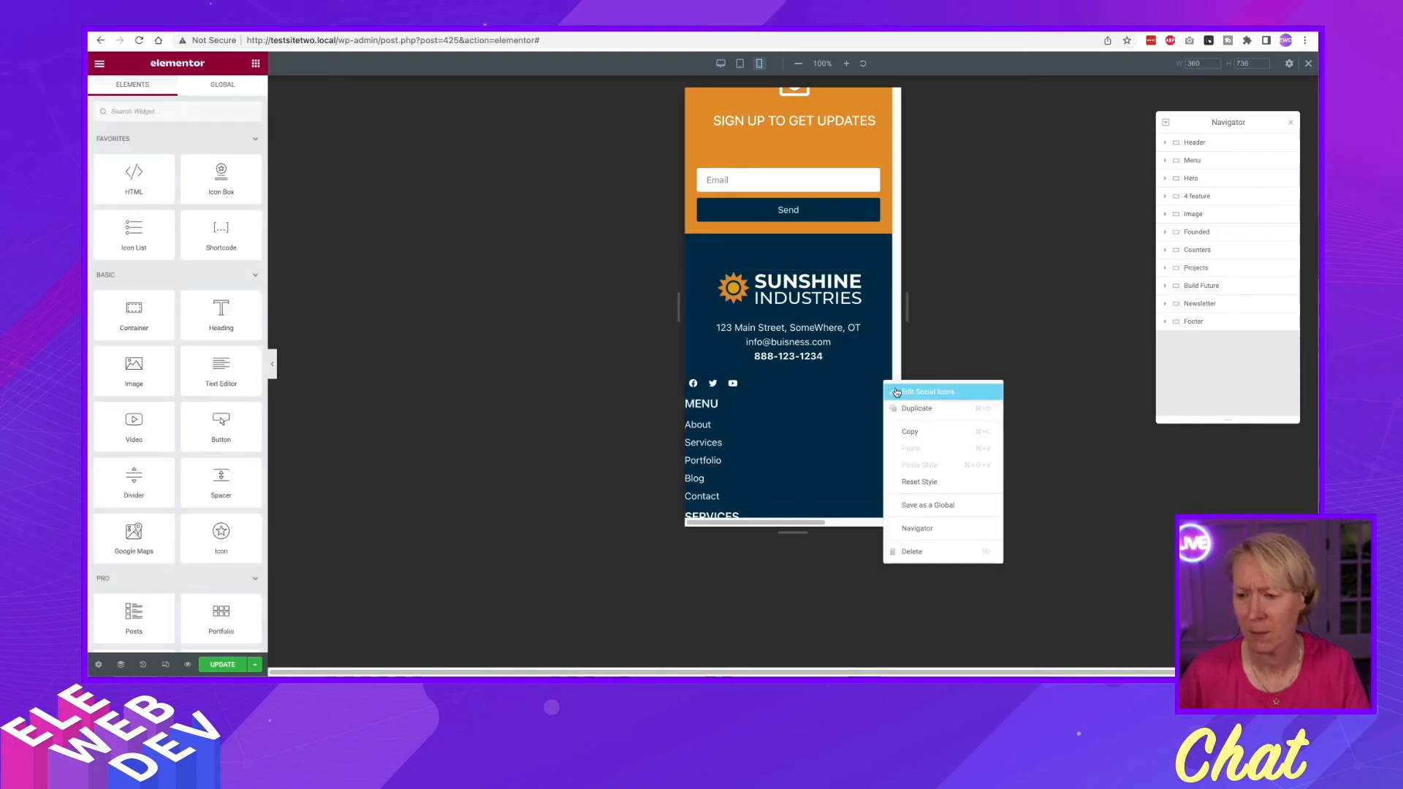
click(897, 393)
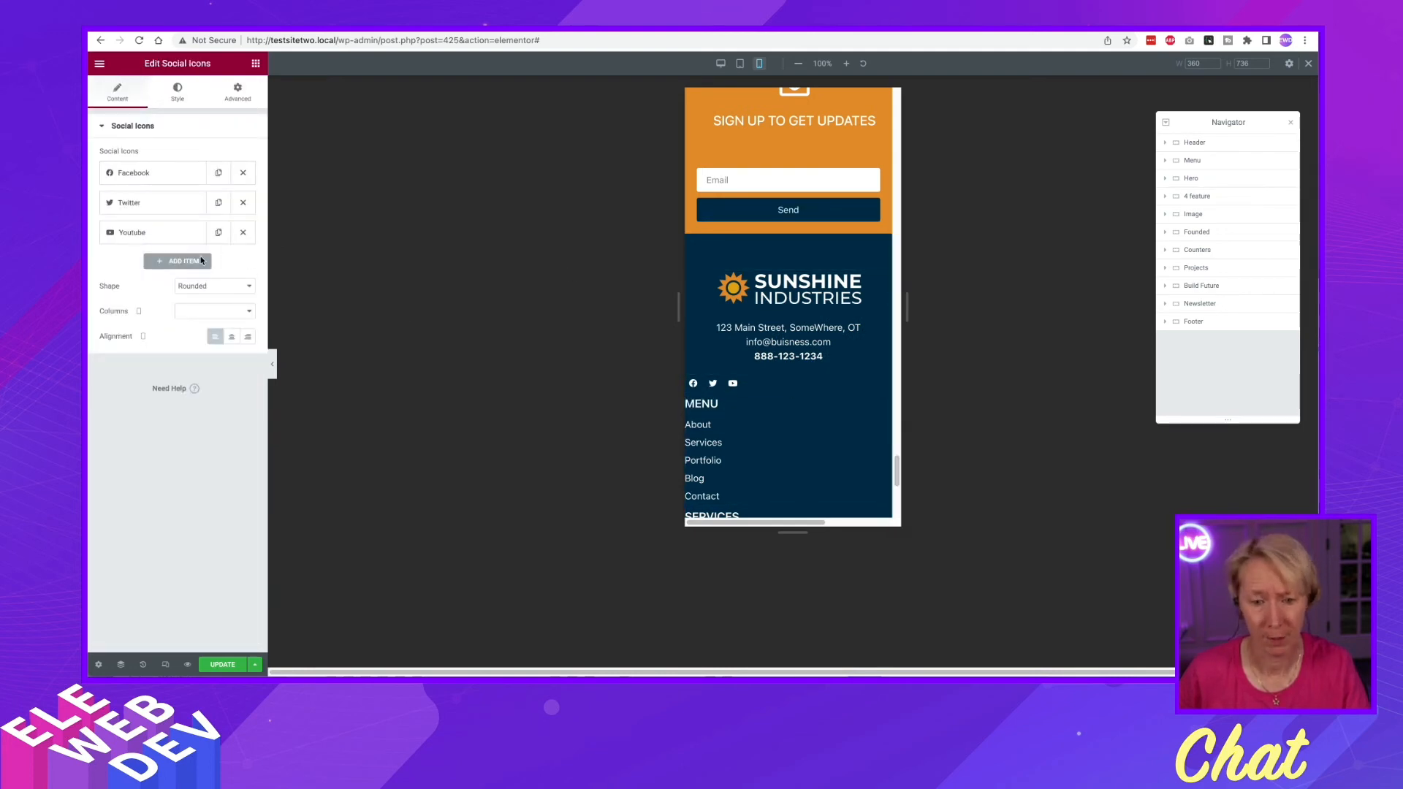
click(231, 337)
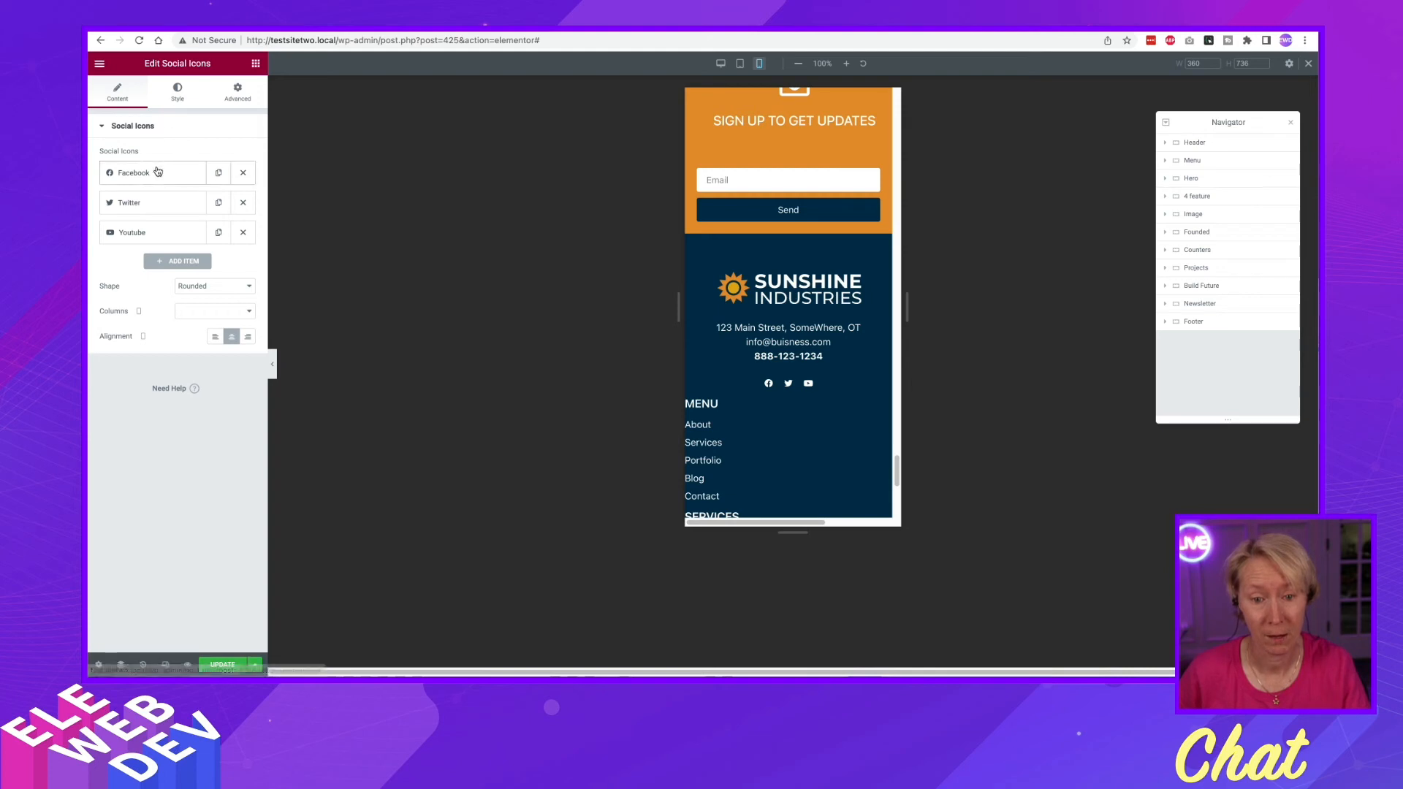
Set the size of the footer's social icons to 24 for mobile and update the page
click(178, 92)
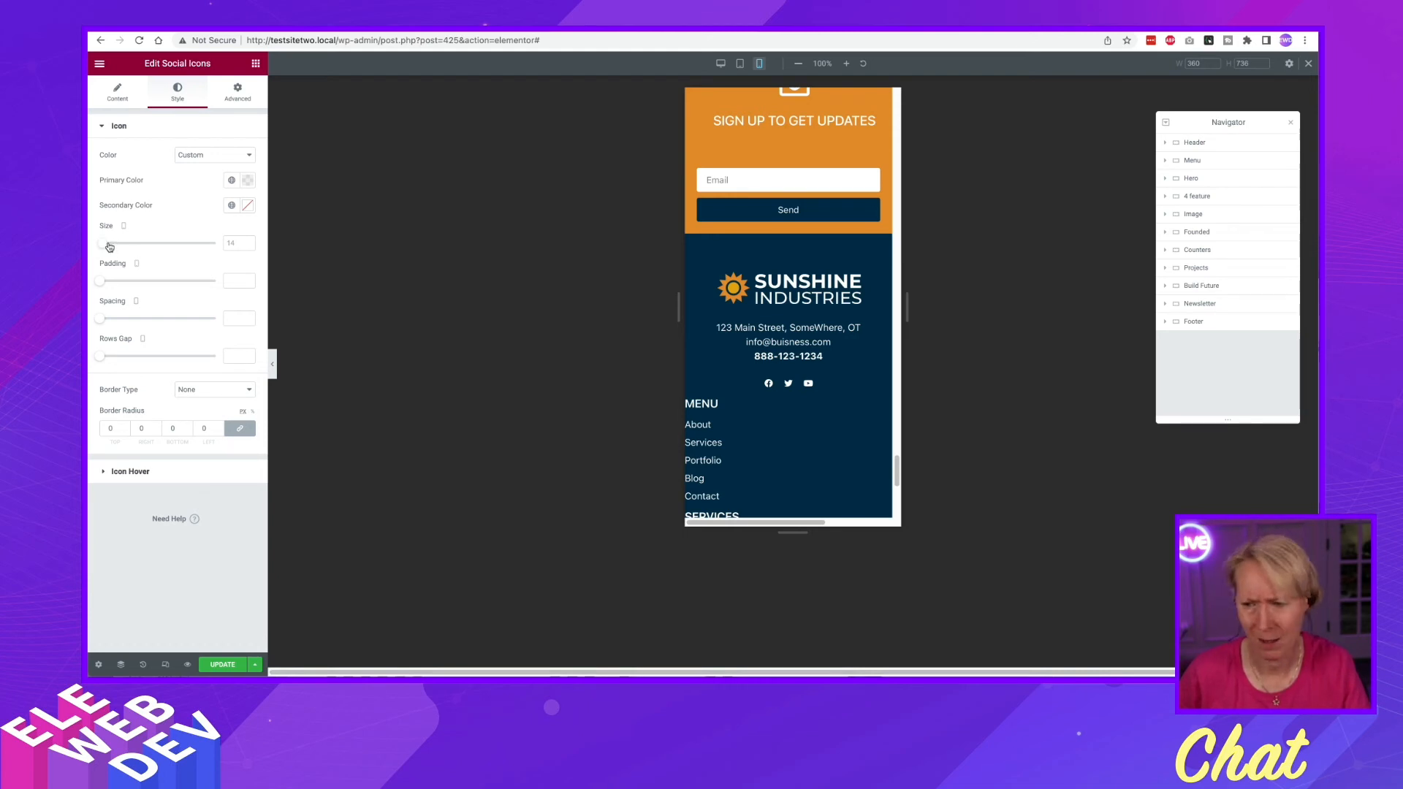
drag(106, 244, 108, 245)
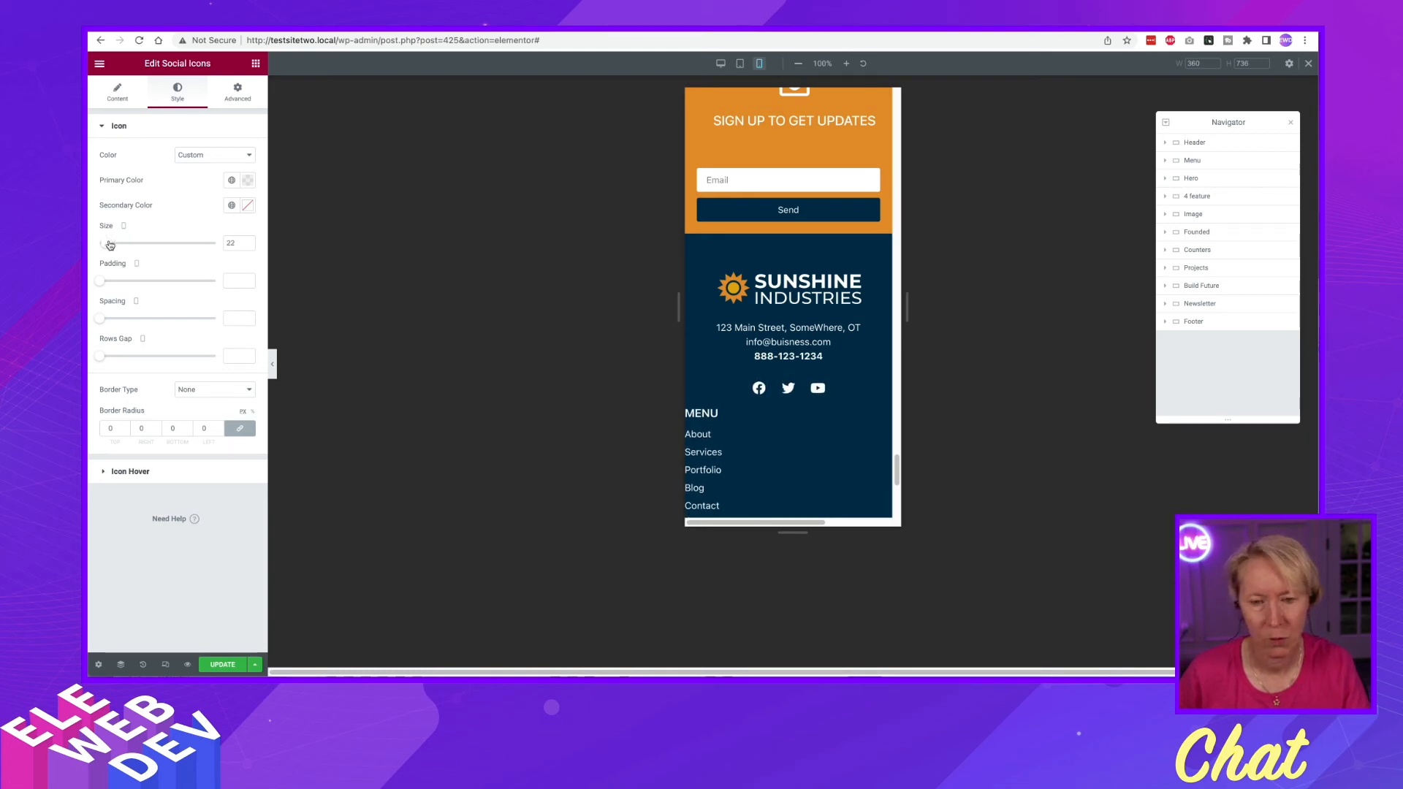
click(249, 240)
click(250, 241)
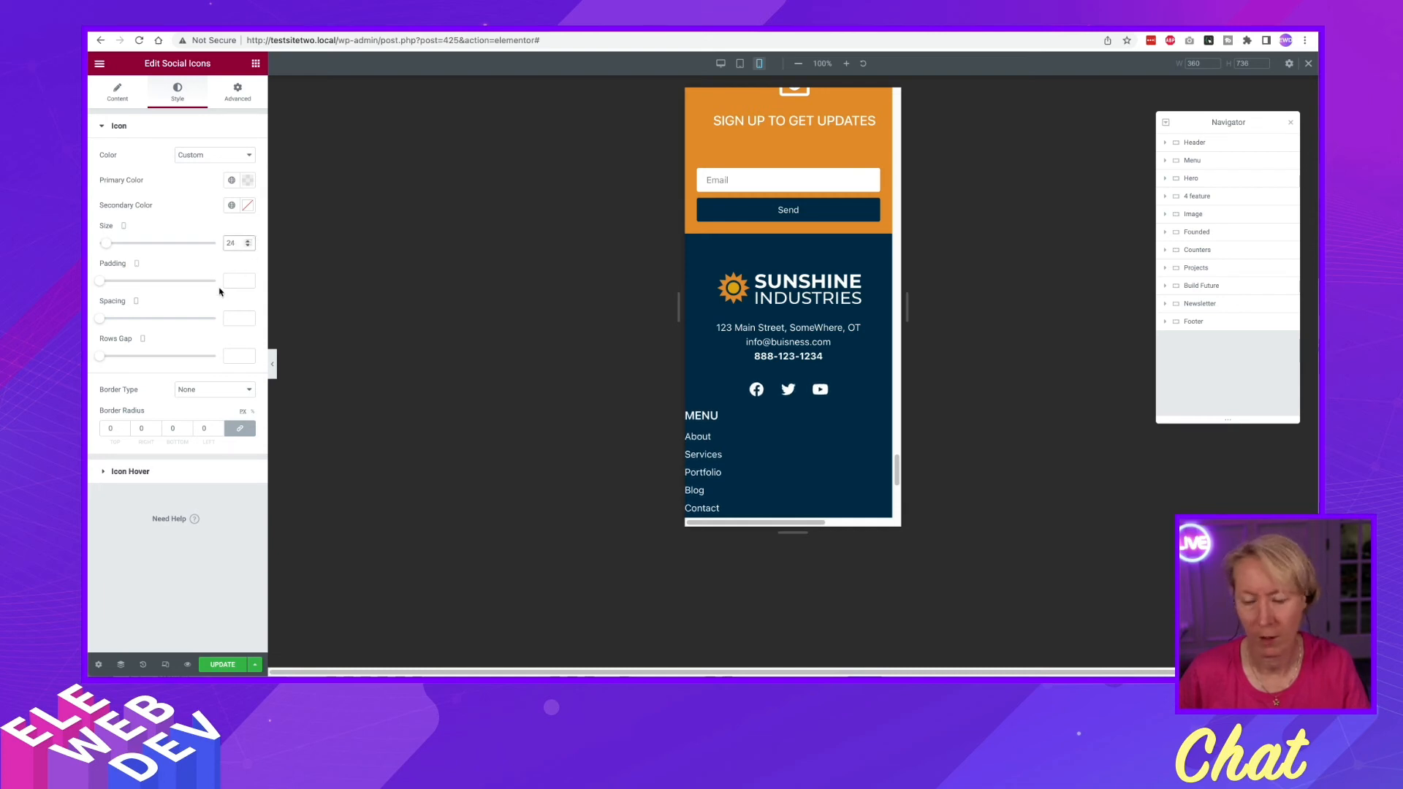
click(222, 666)
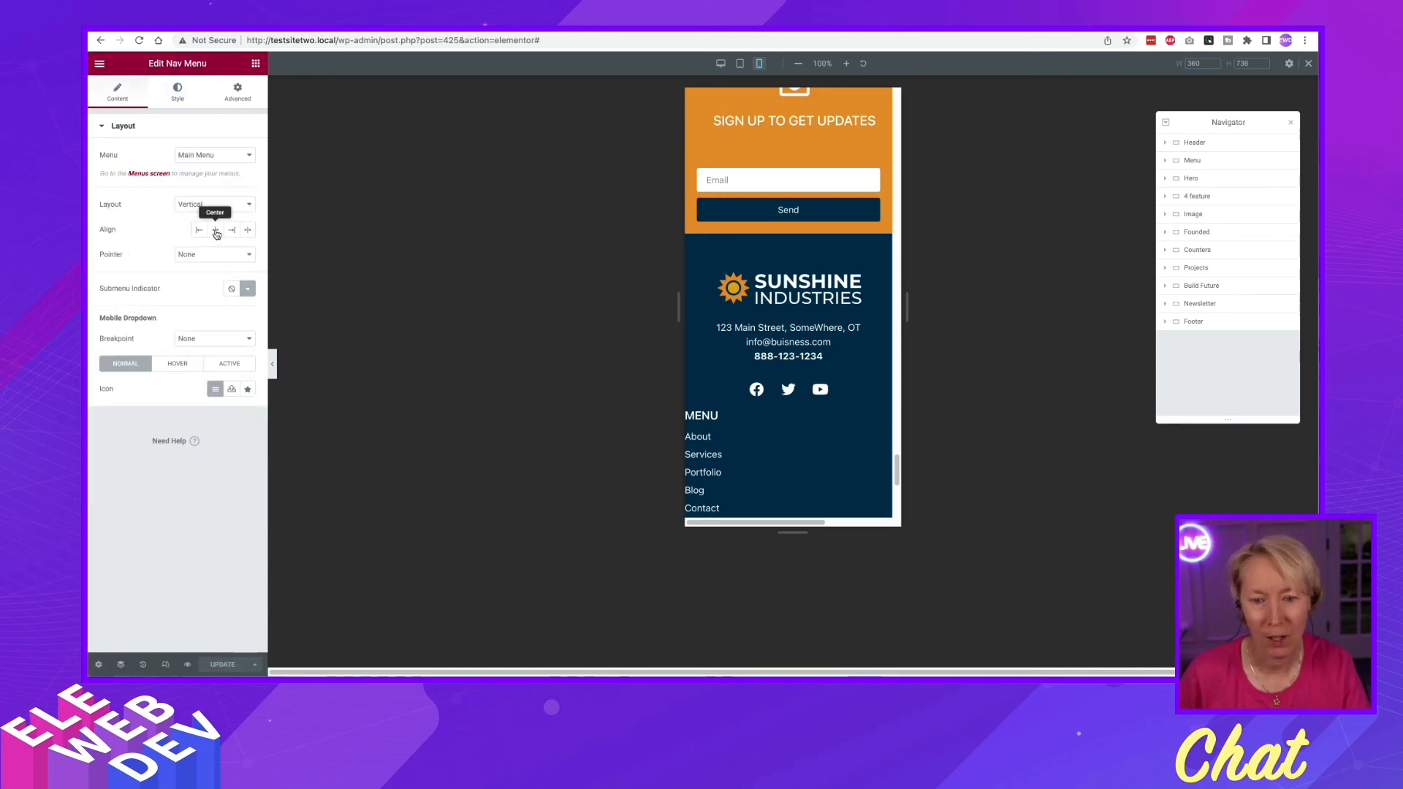
Centre-align the footer's vertical navigation menu and the Menu heading above it
click(216, 231)
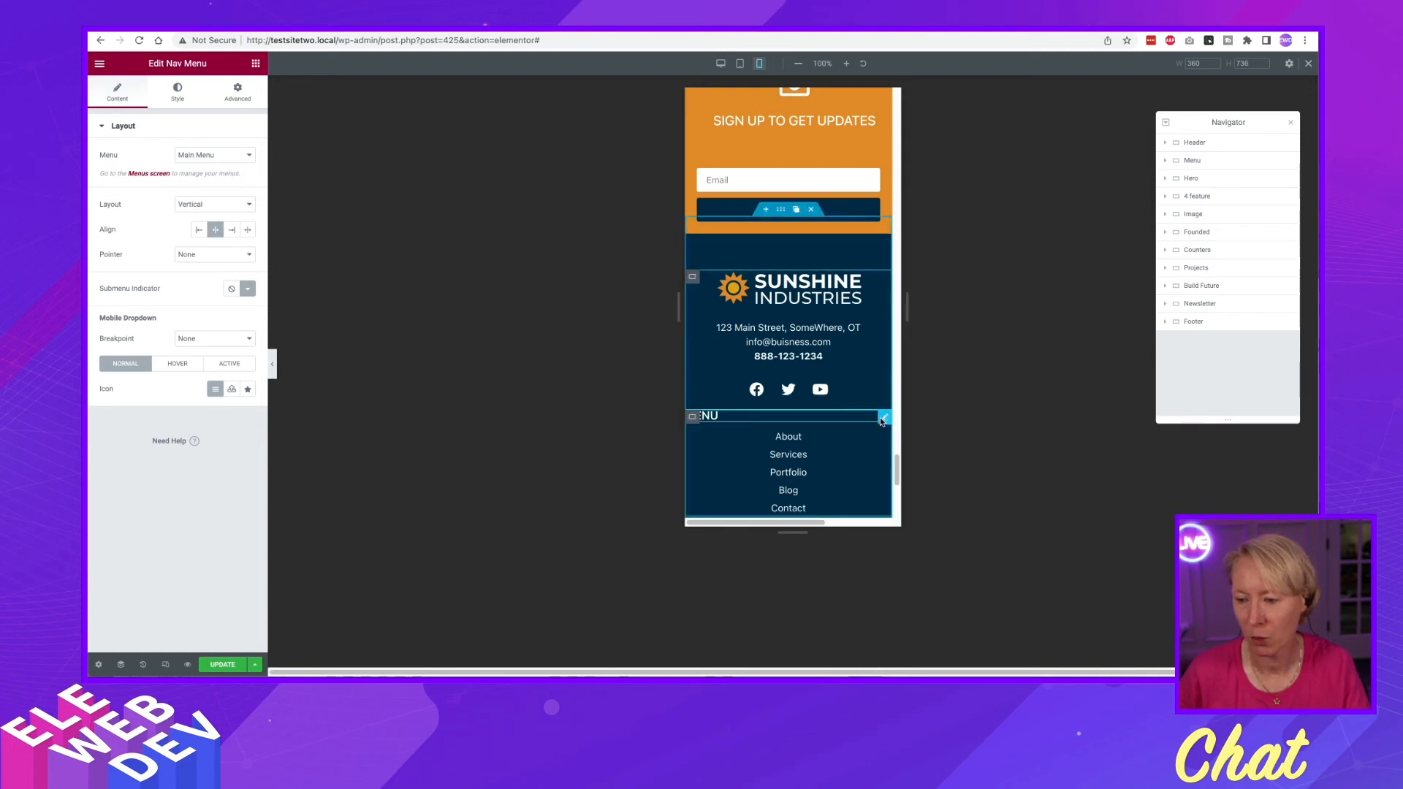
right_click(884, 418)
click(909, 431)
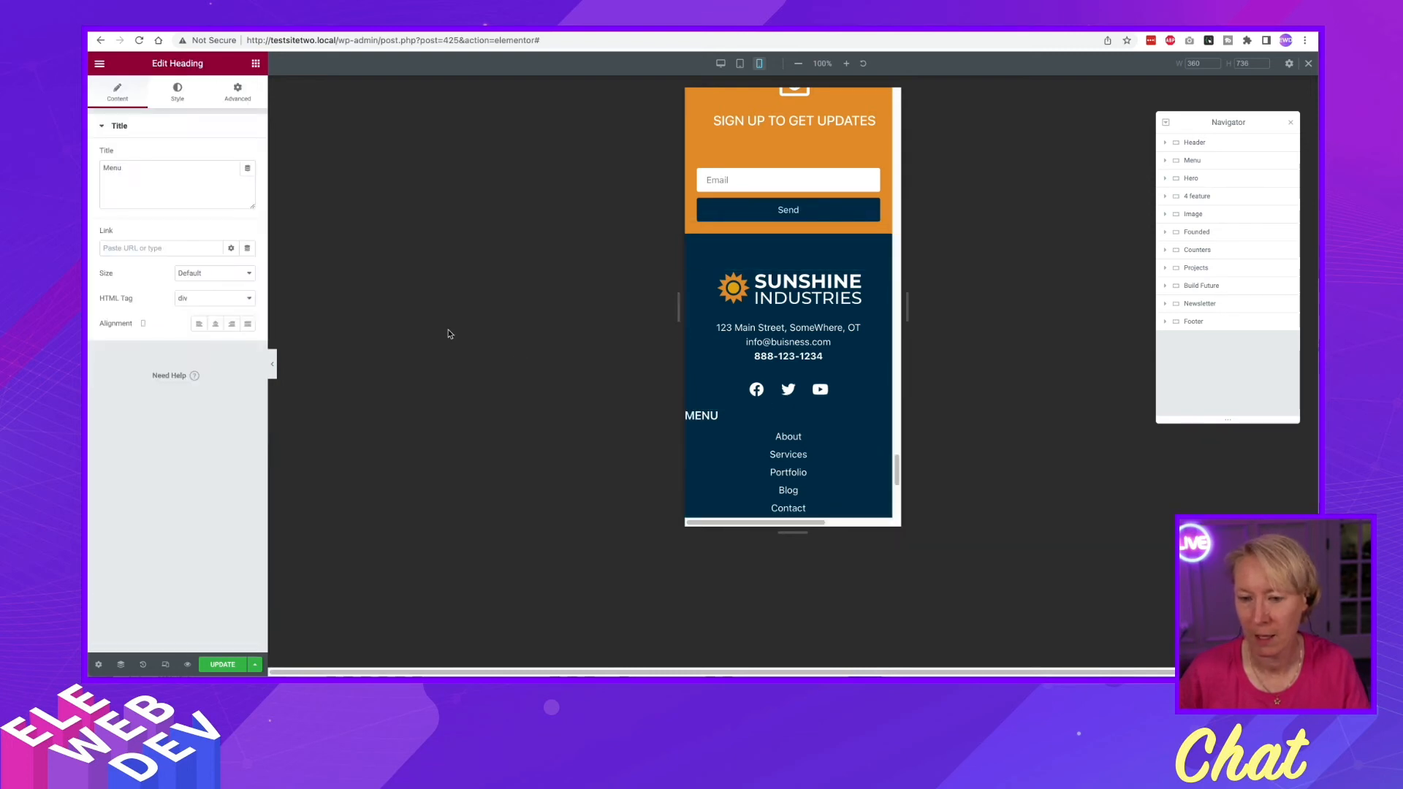
click(215, 324)
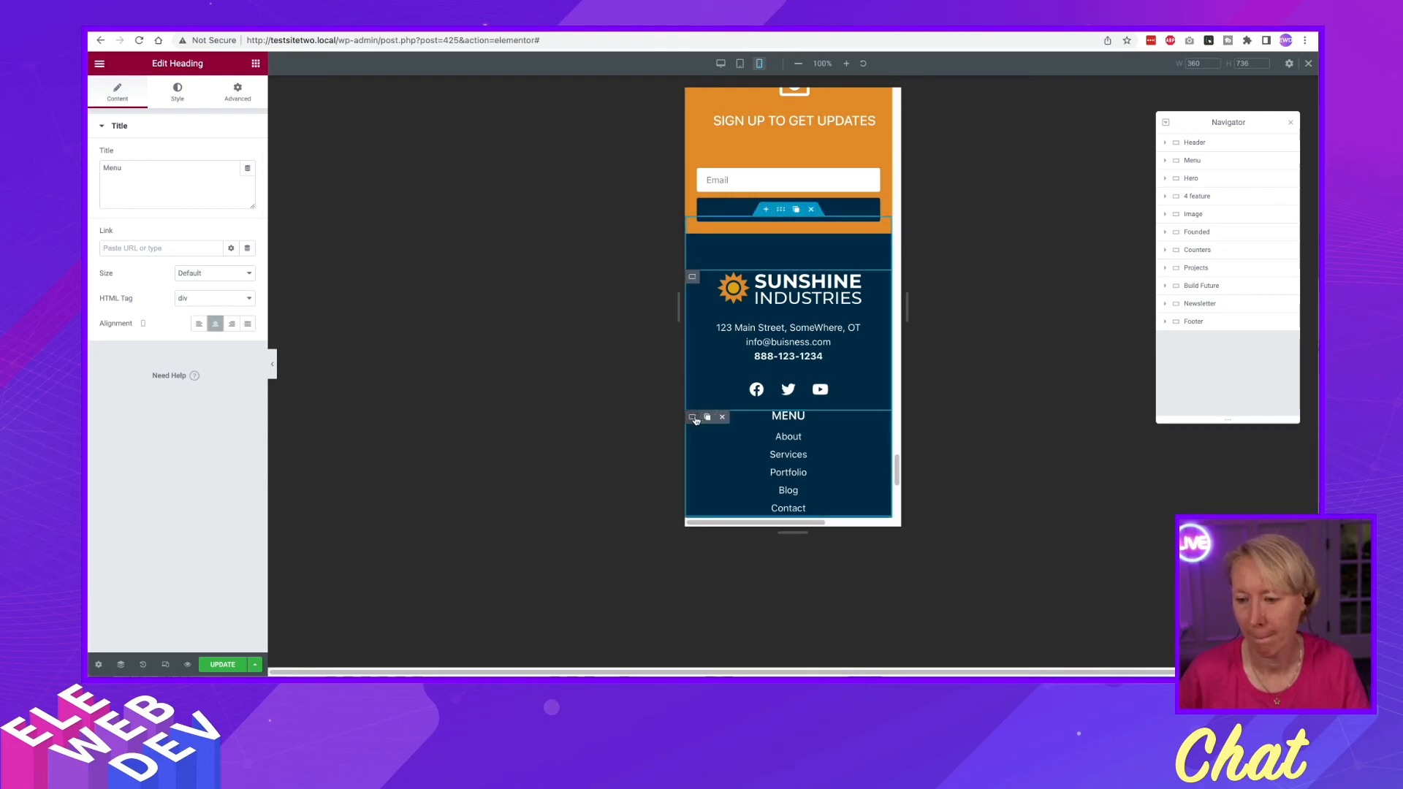
right_click(693, 418)
click(715, 429)
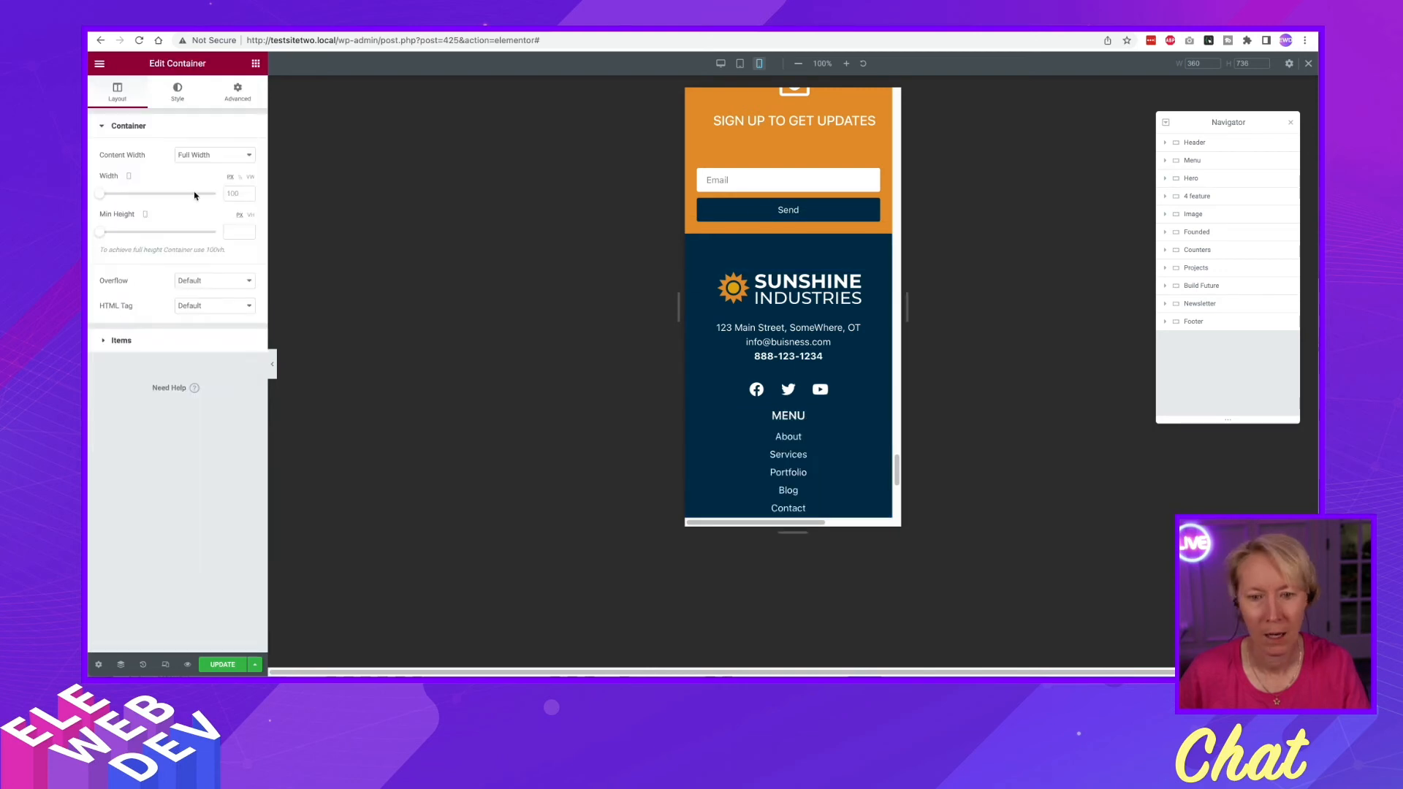
click(234, 91)
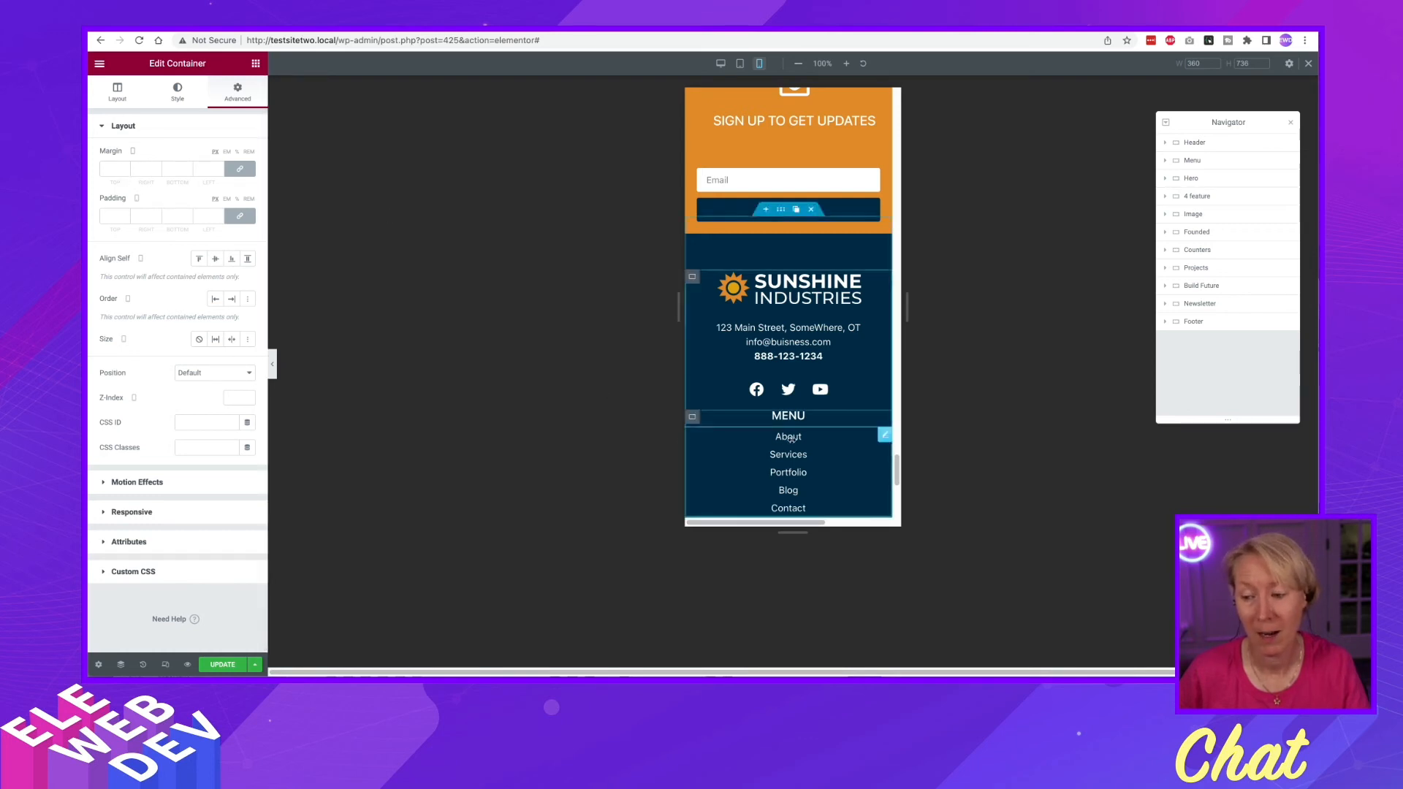
Set the vertical padding of the footer's navigation menu items to 8 for mobile
right_click(887, 437)
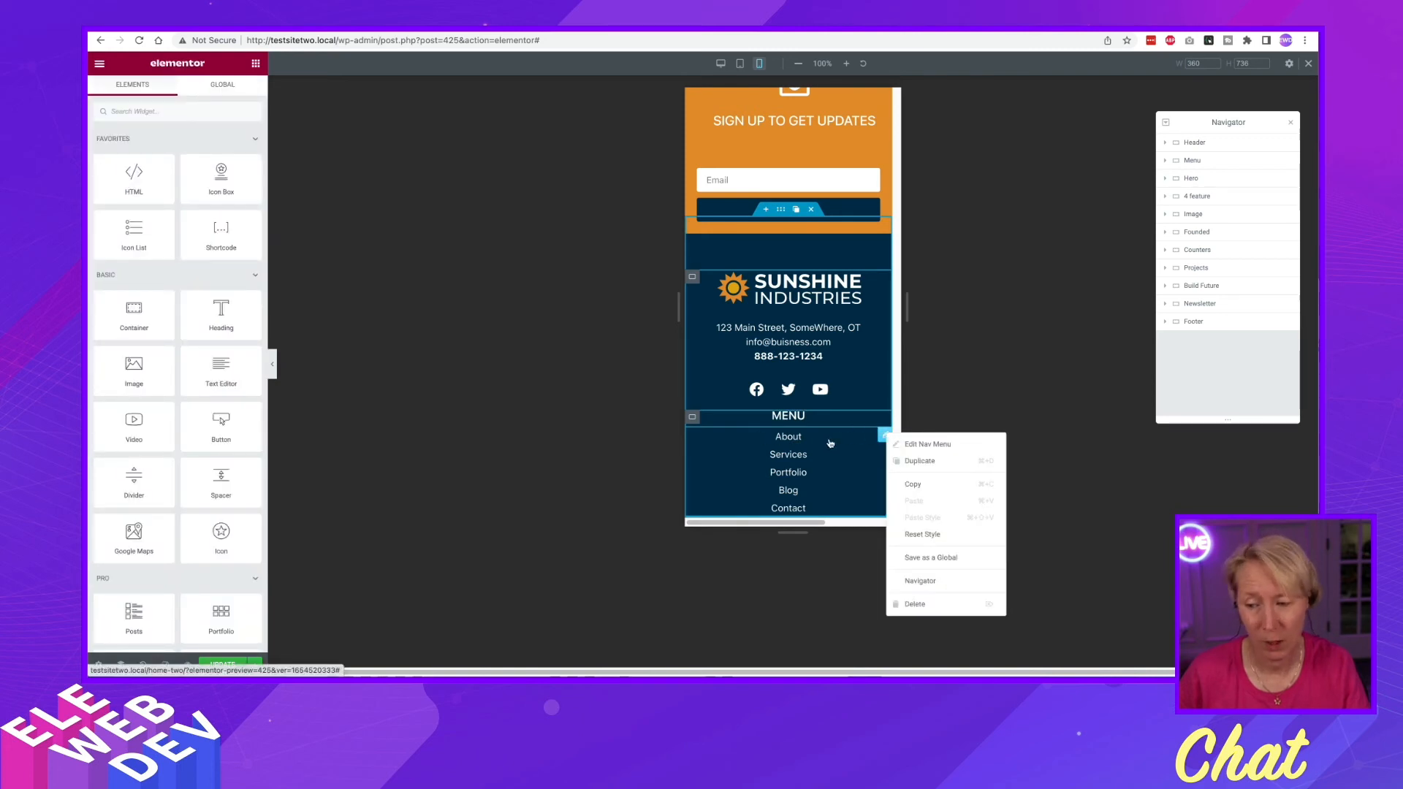
click(920, 444)
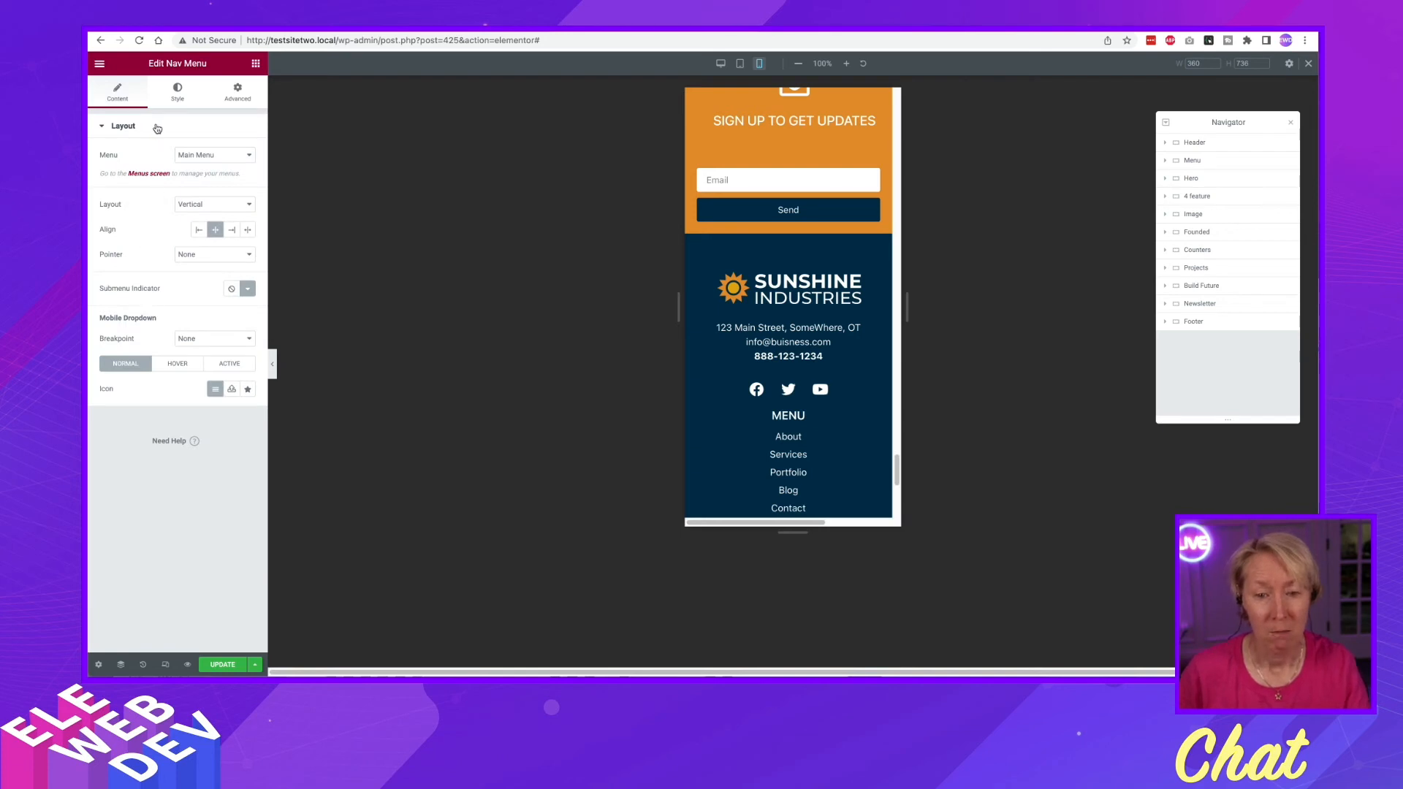
click(174, 96)
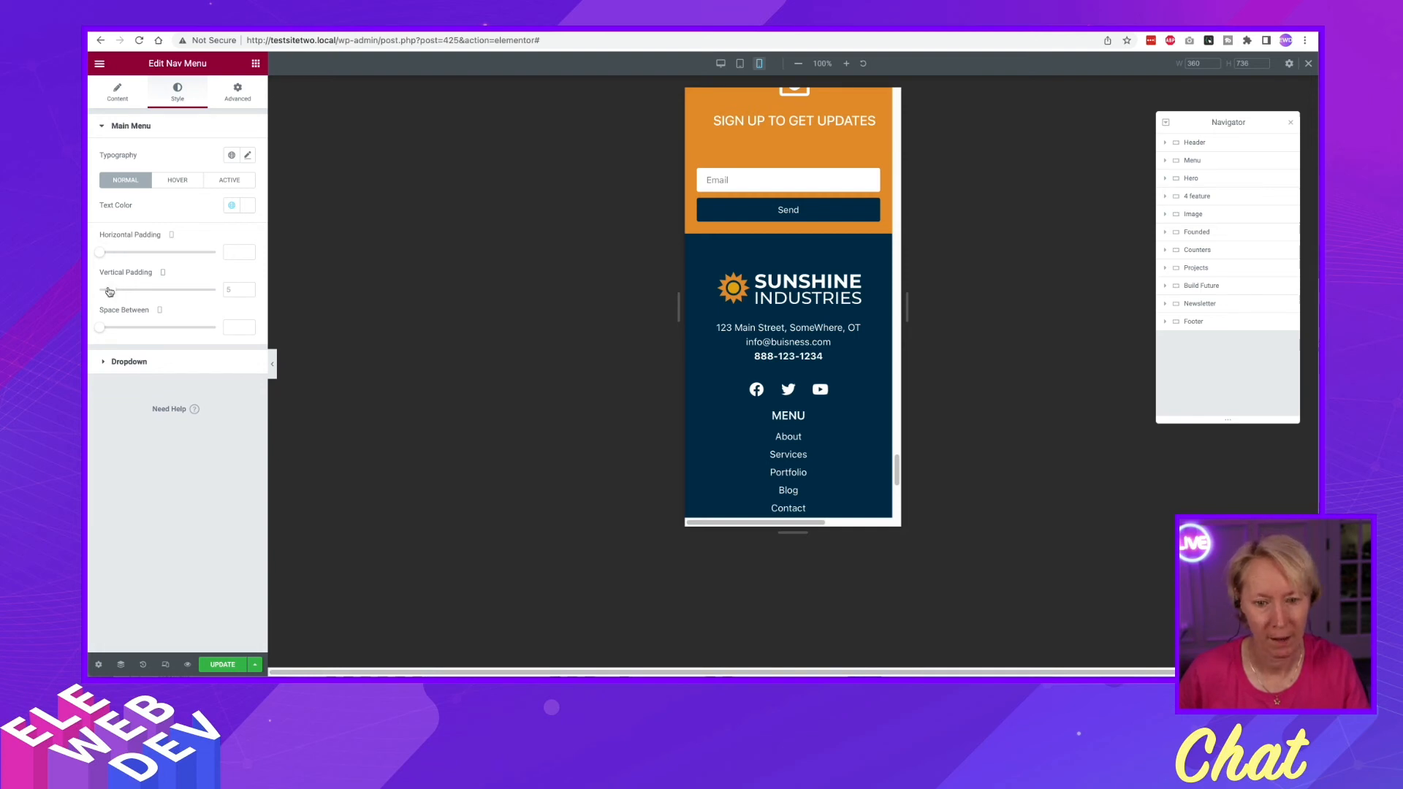
drag(114, 292, 121, 290)
Centre-align the footer's Services heading for mobile
scroll(723, 442, down, 1)
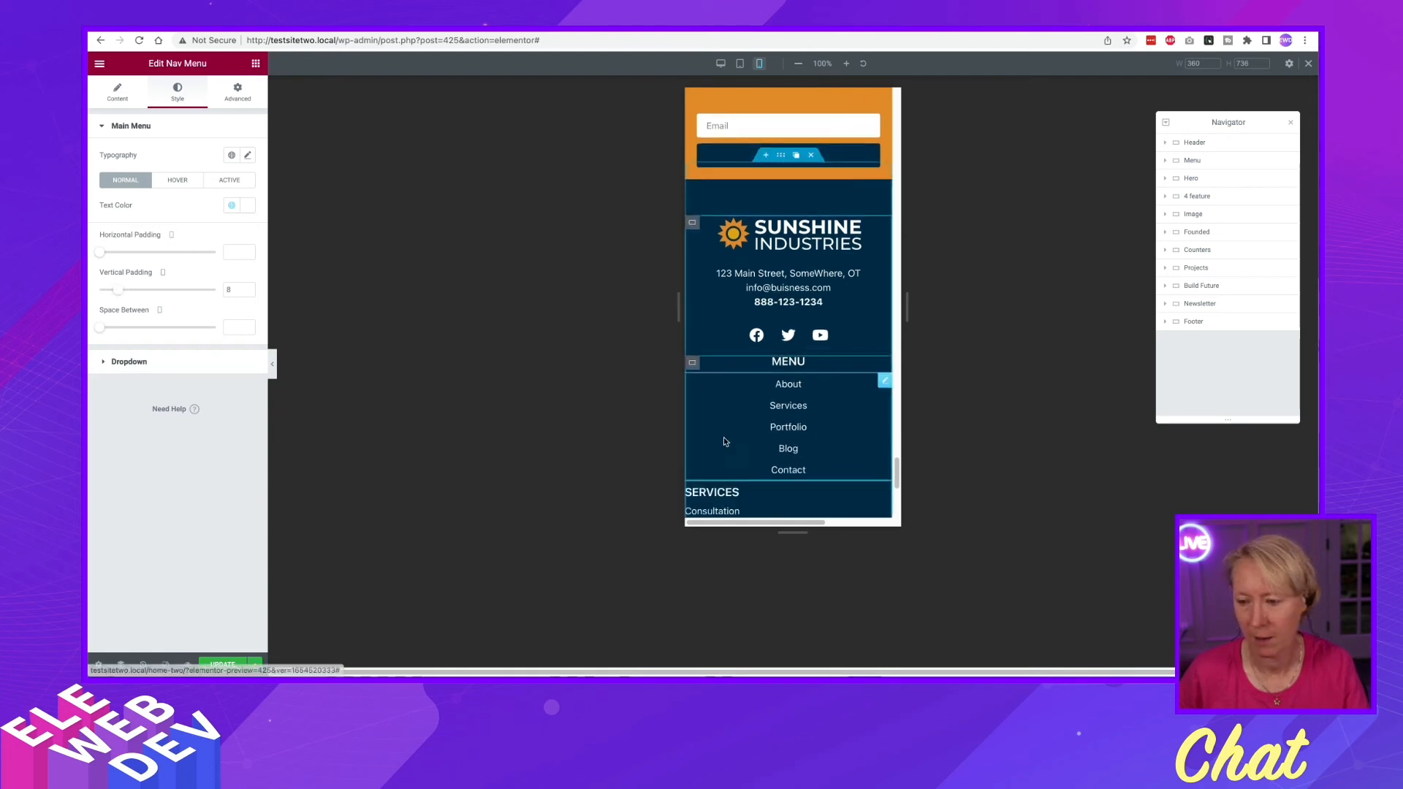
scroll(724, 441, down, 5)
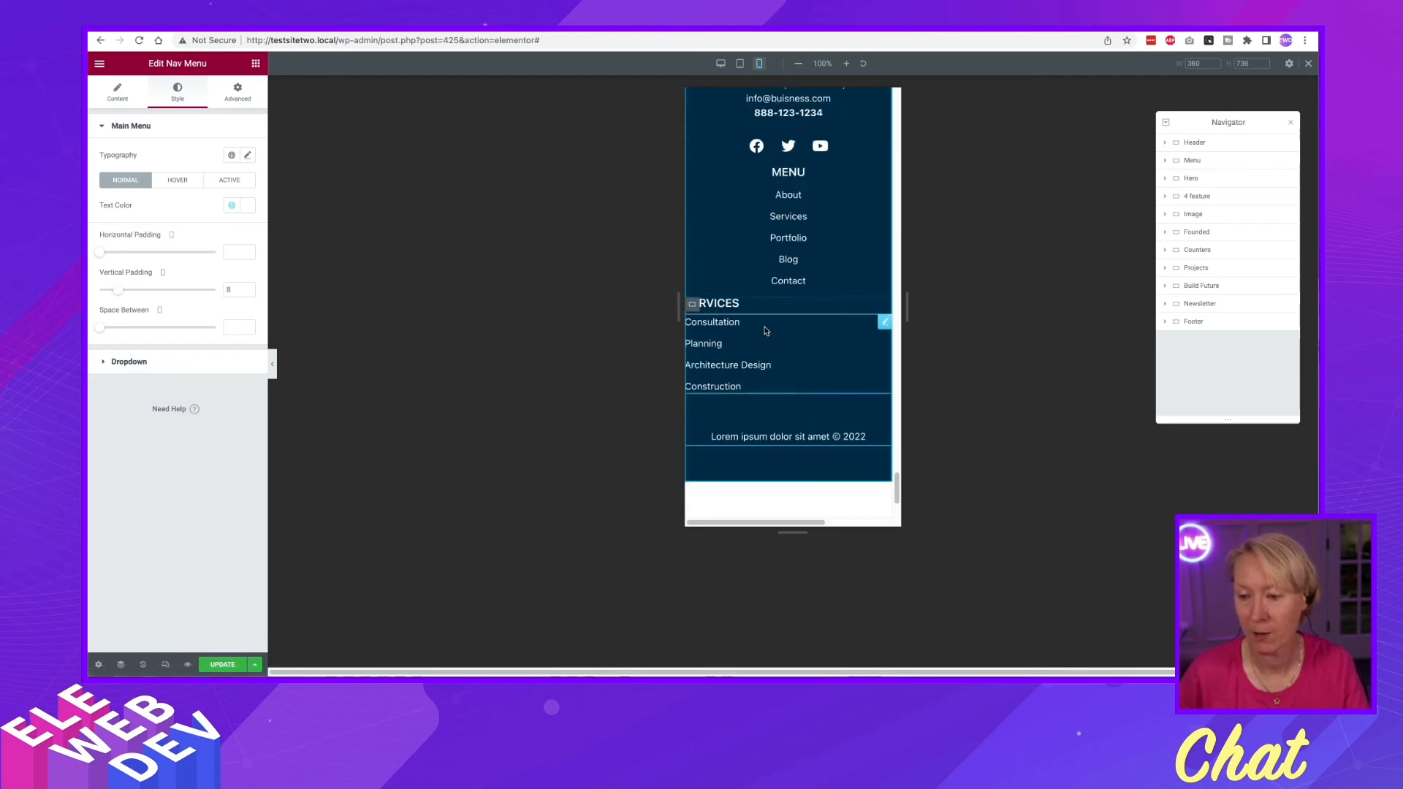
right_click(886, 305)
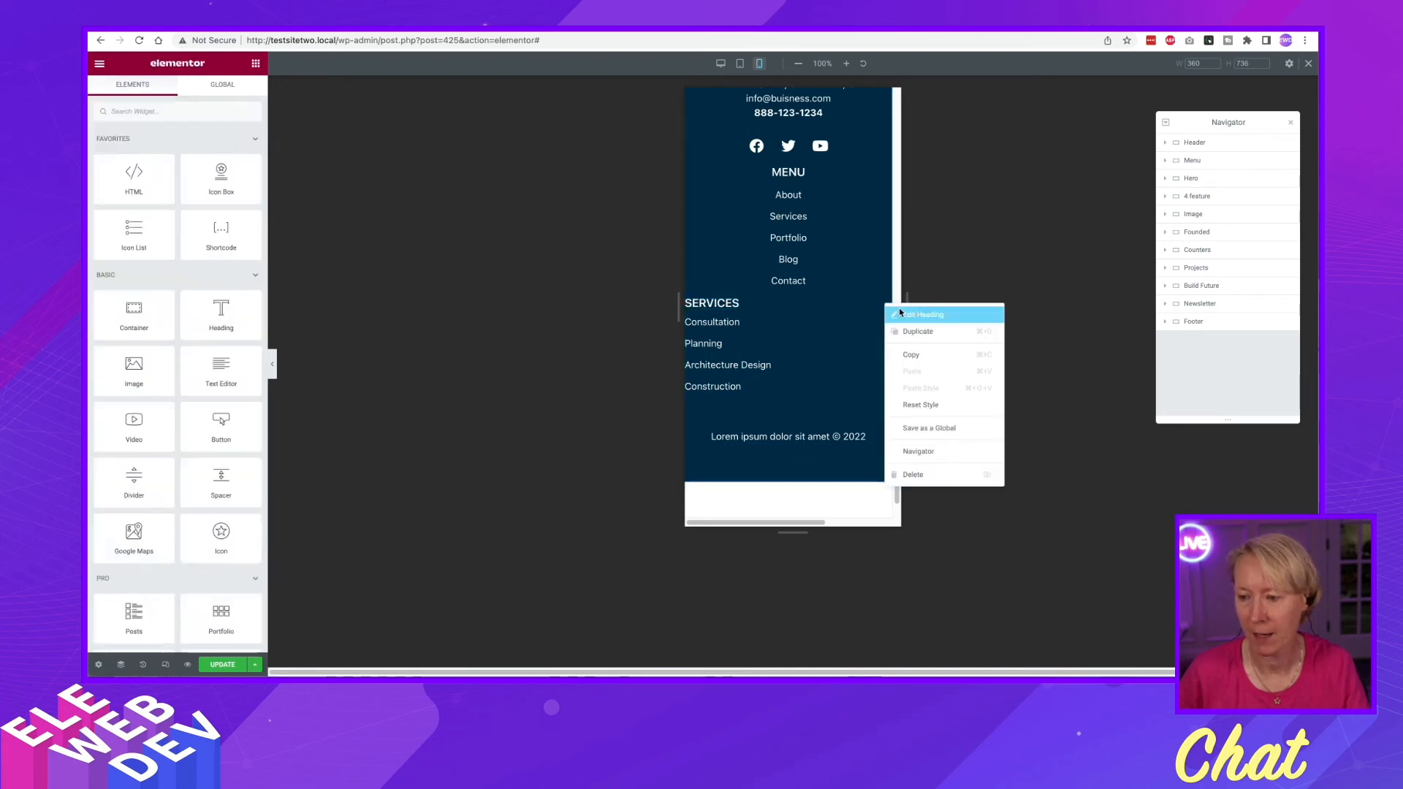
click(900, 313)
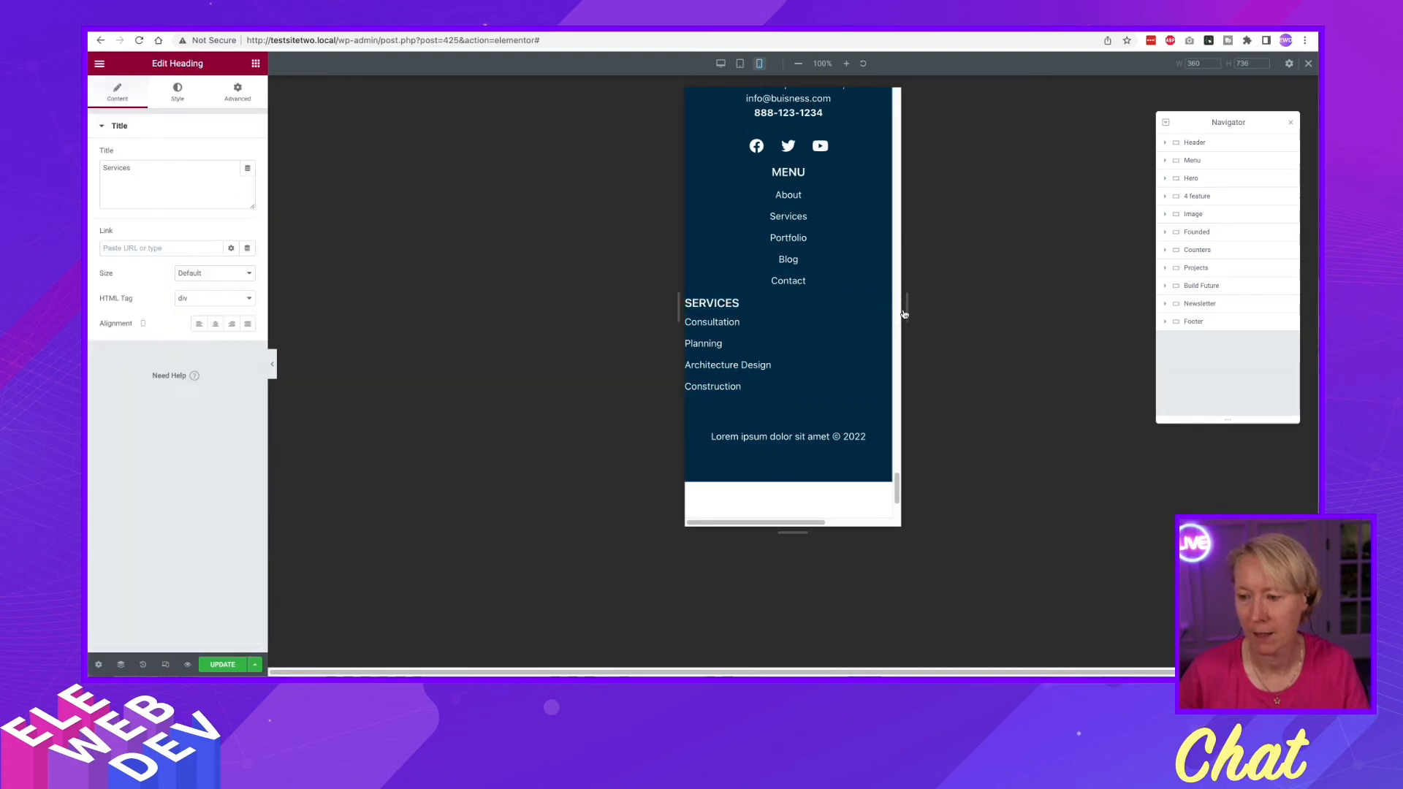
click(216, 326)
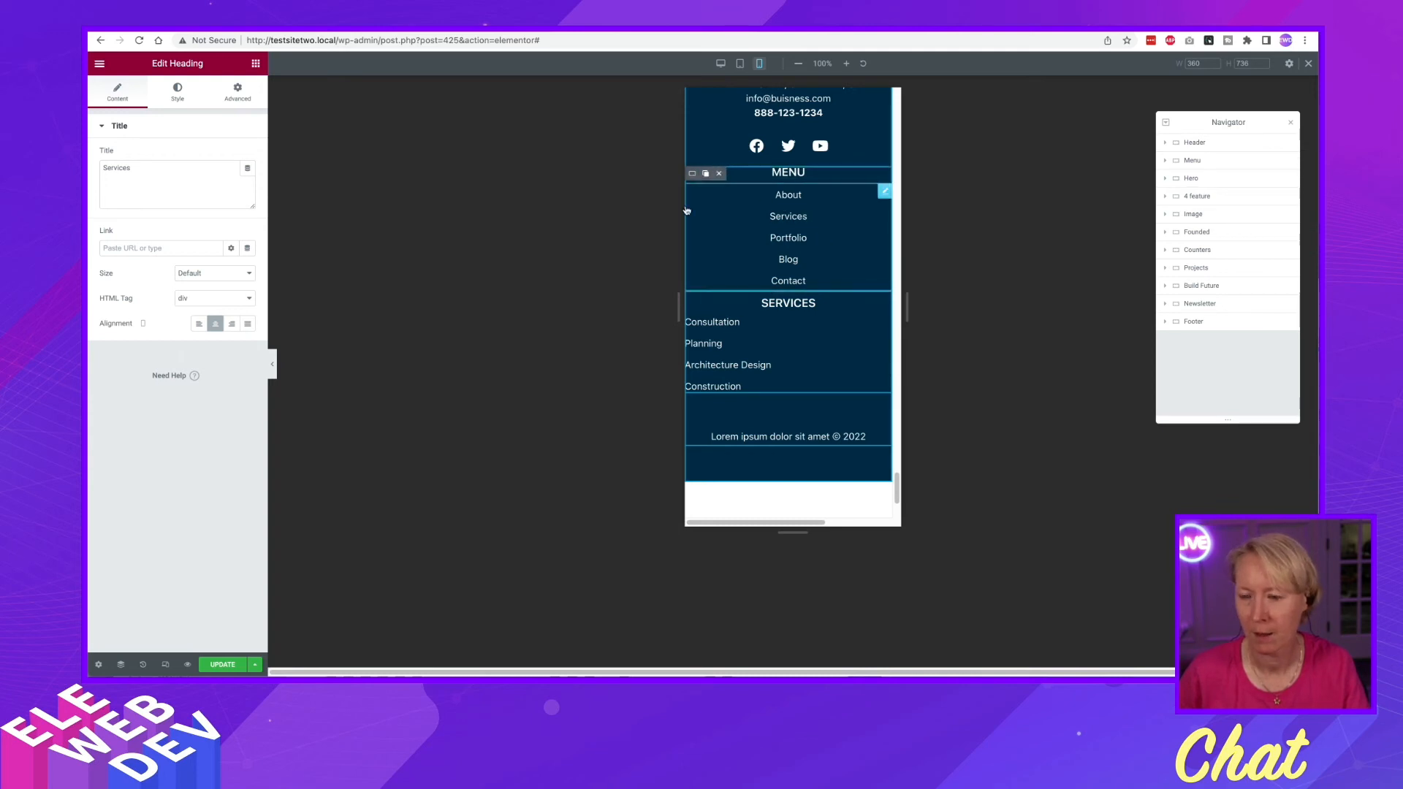
Switch to the tablet layout and left-align the footer's vertical navigation menu under the Menu heading
scroll(773, 263, up, 5)
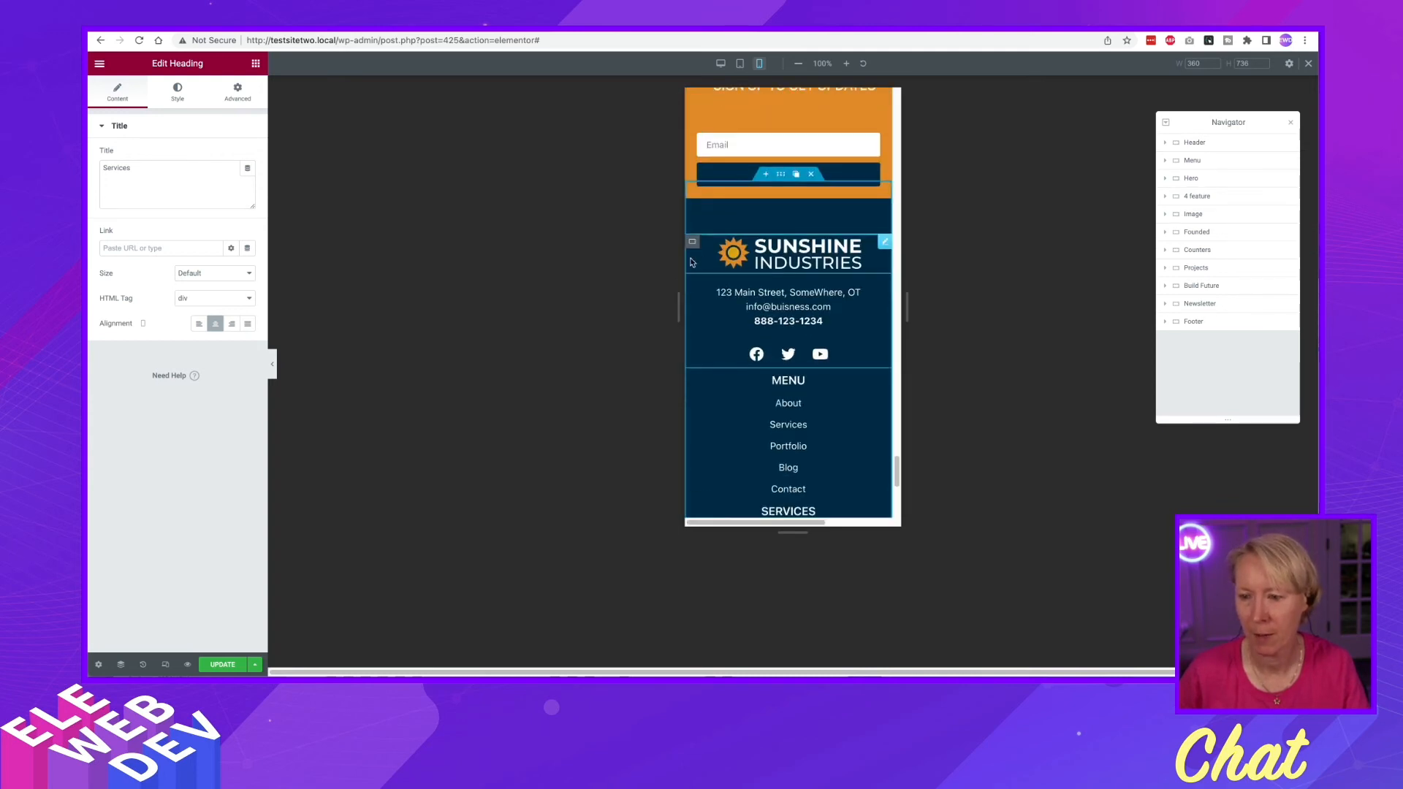
click(739, 64)
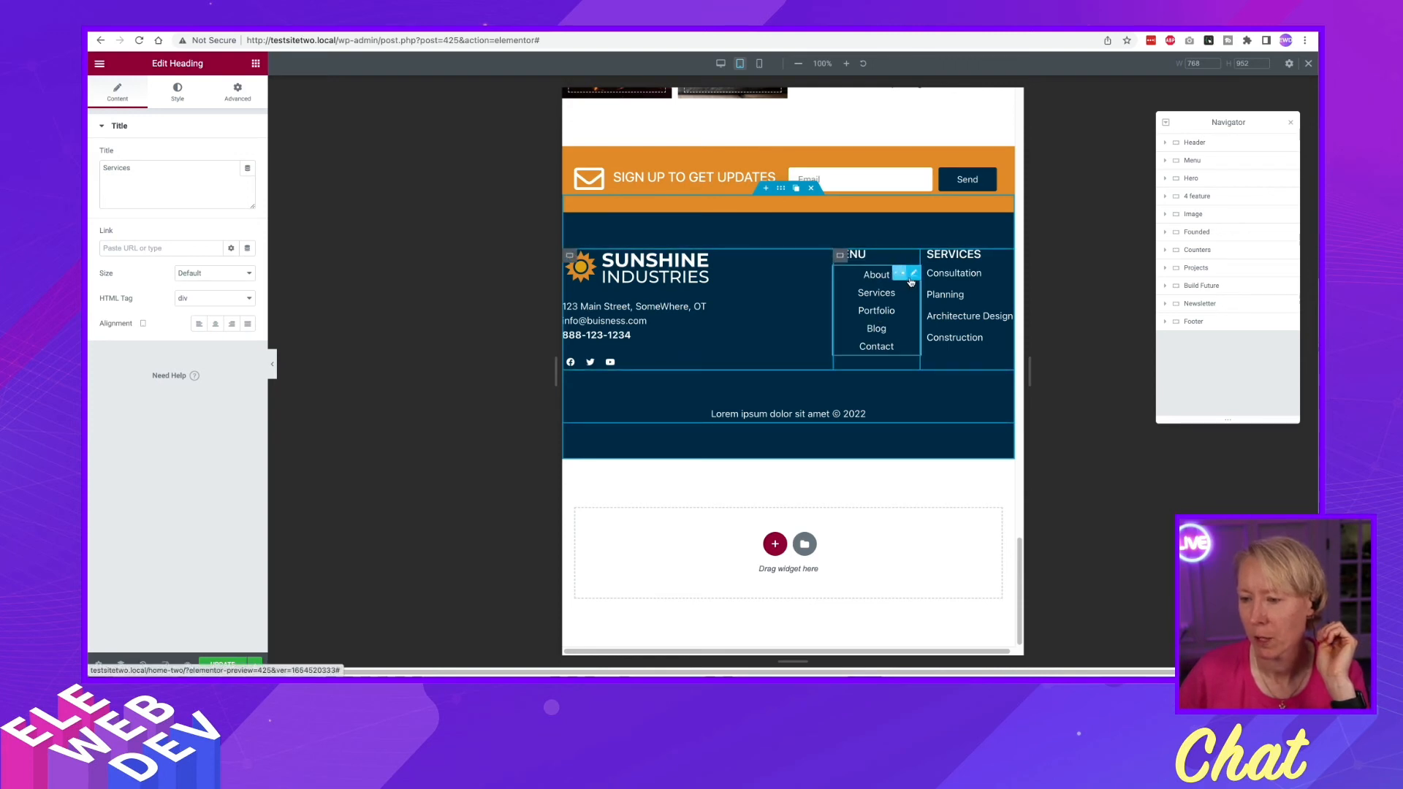
right_click(914, 273)
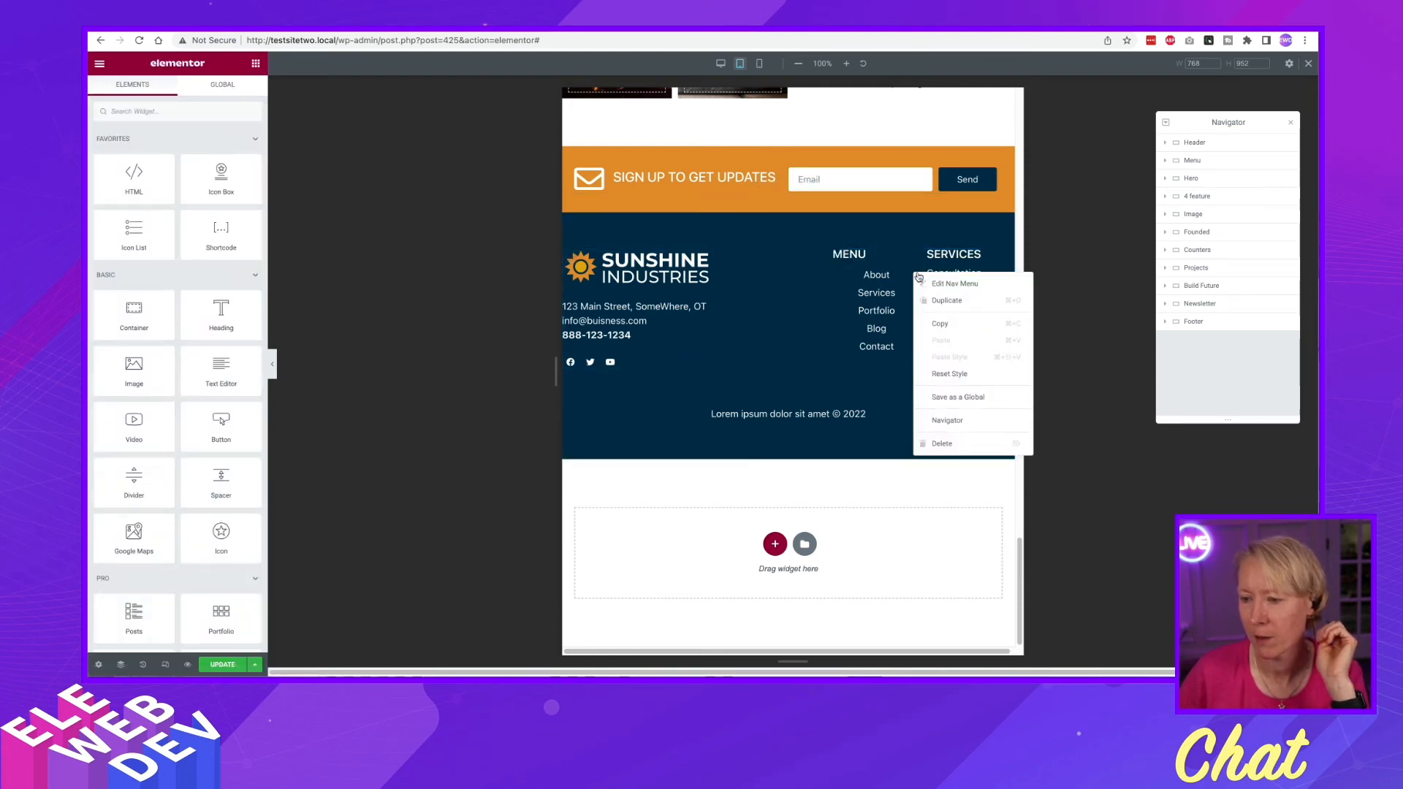
click(947, 285)
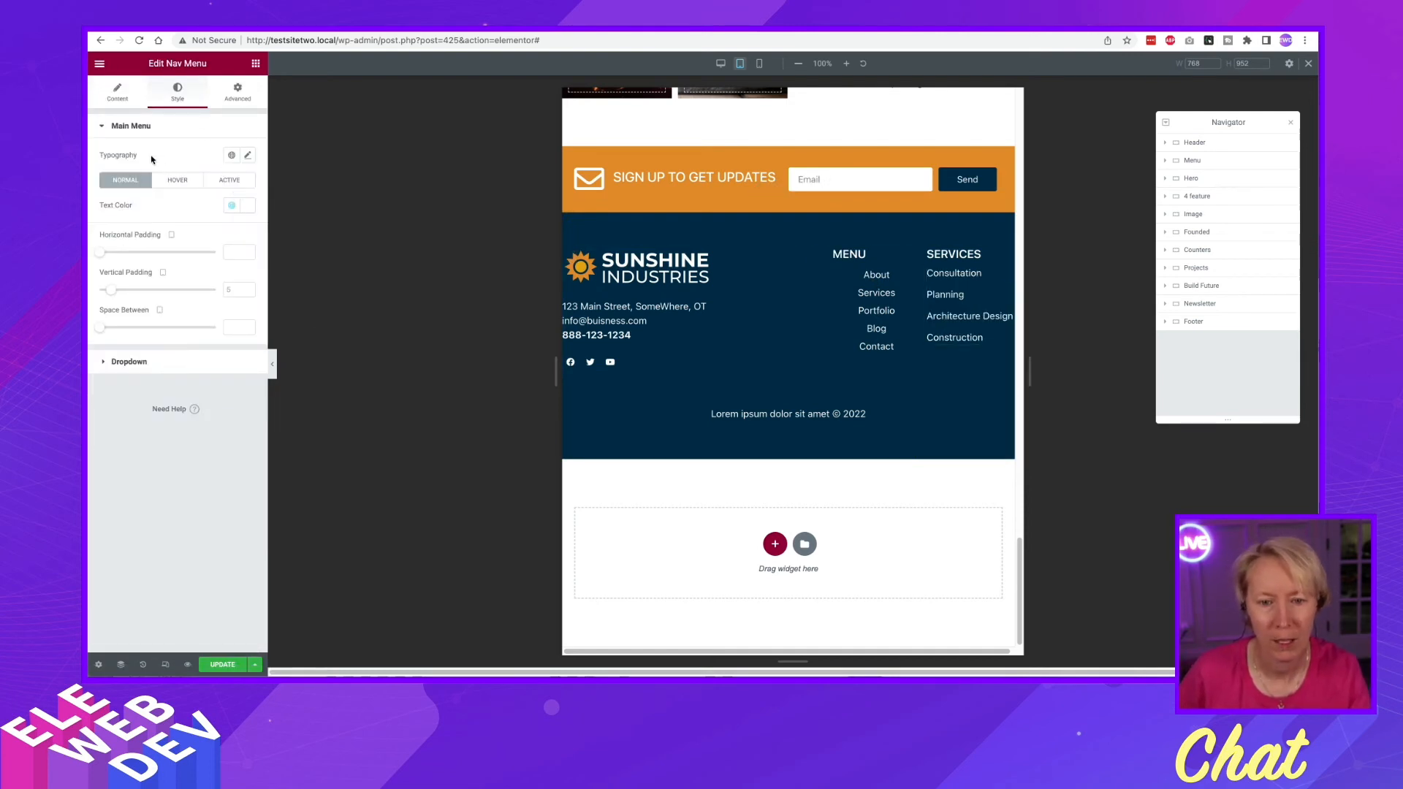
click(110, 96)
click(198, 230)
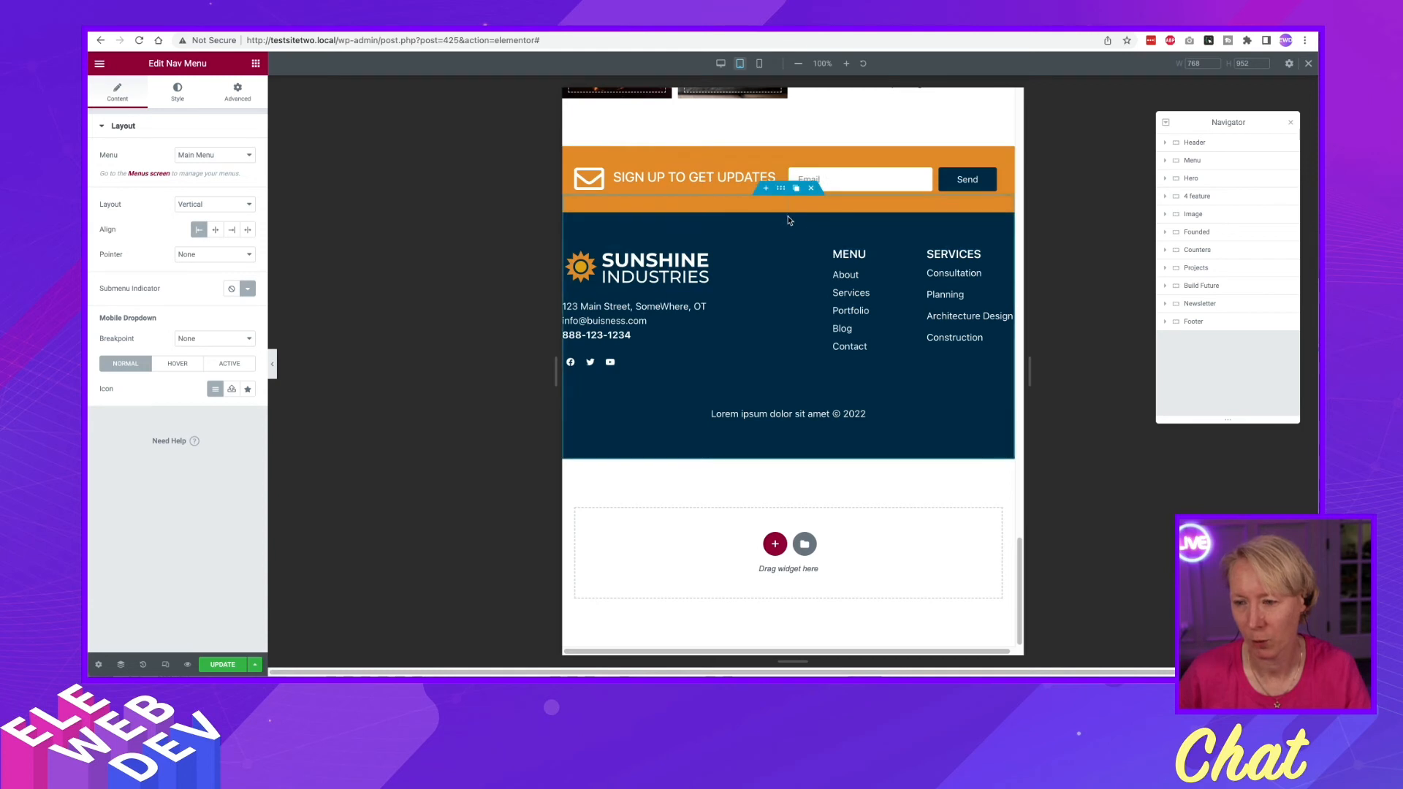
Duplicate the Footer container and set the original, upper one to hide on mobile
click(1204, 326)
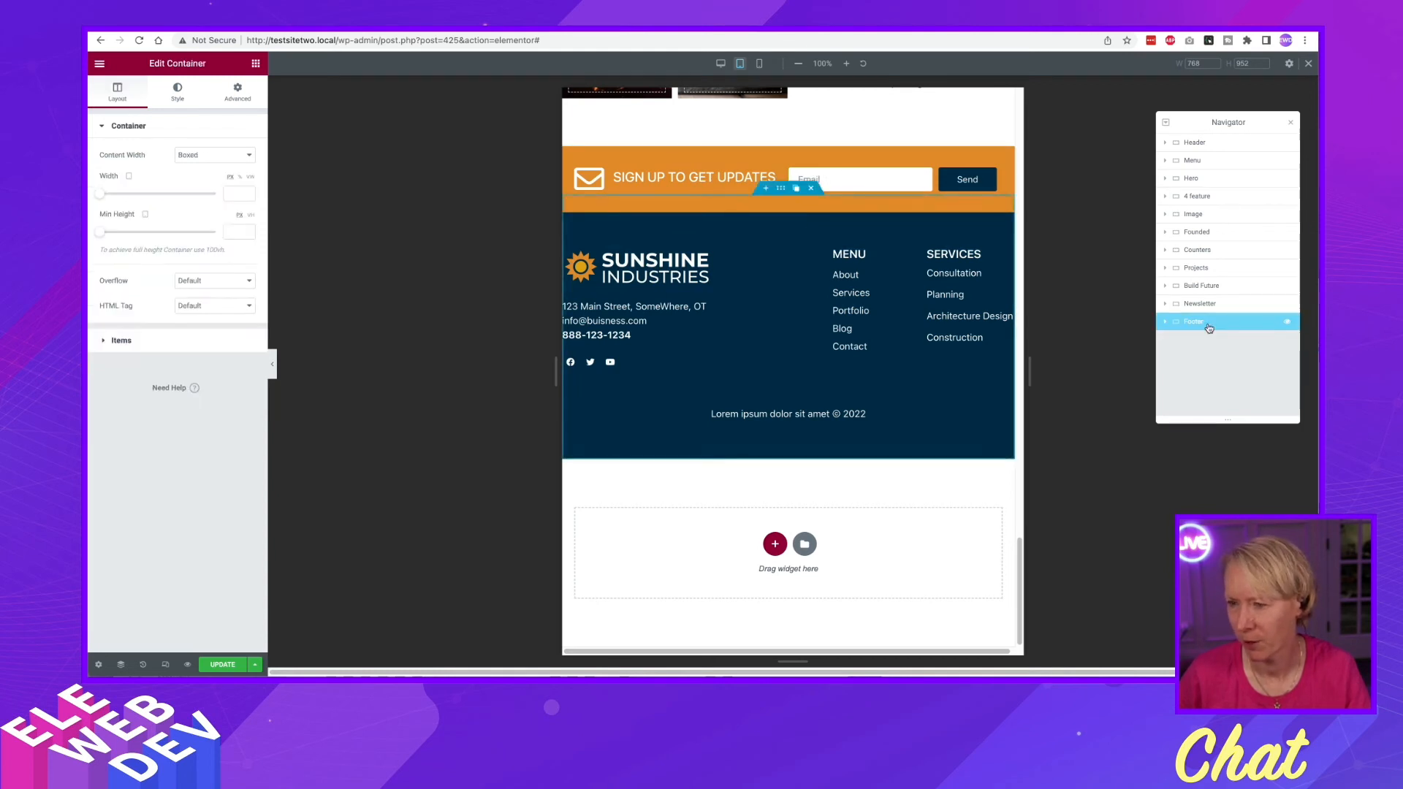
click(797, 189)
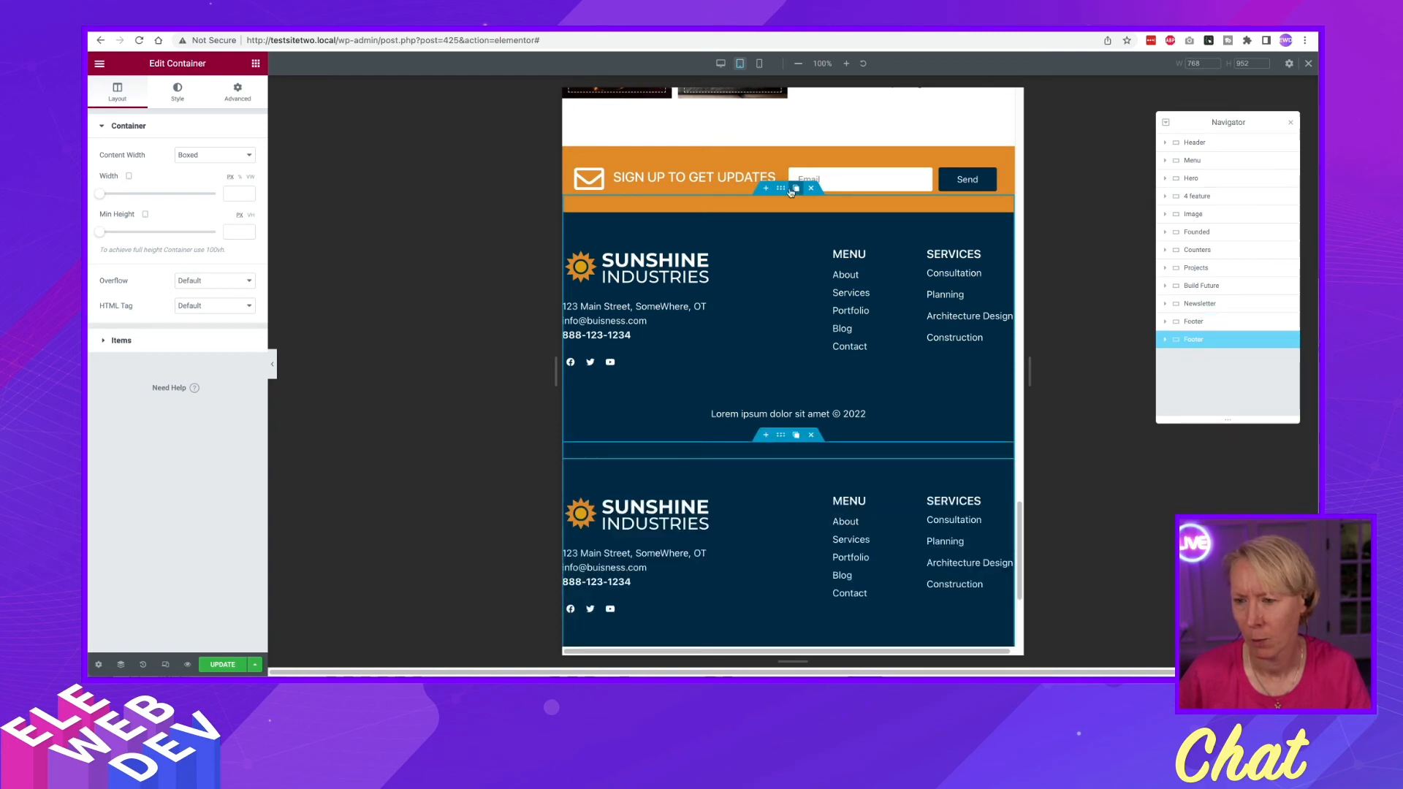
right_click(782, 192)
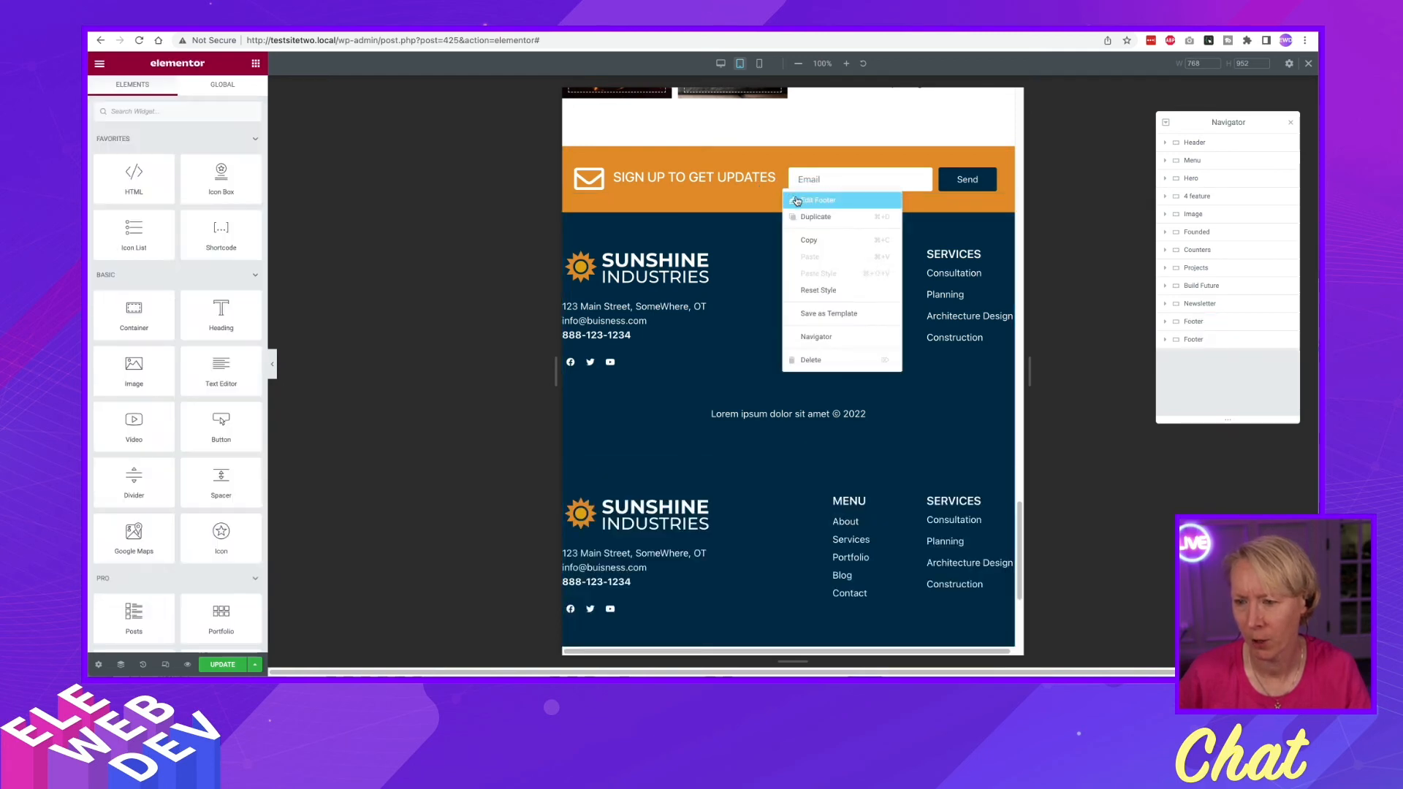
click(797, 195)
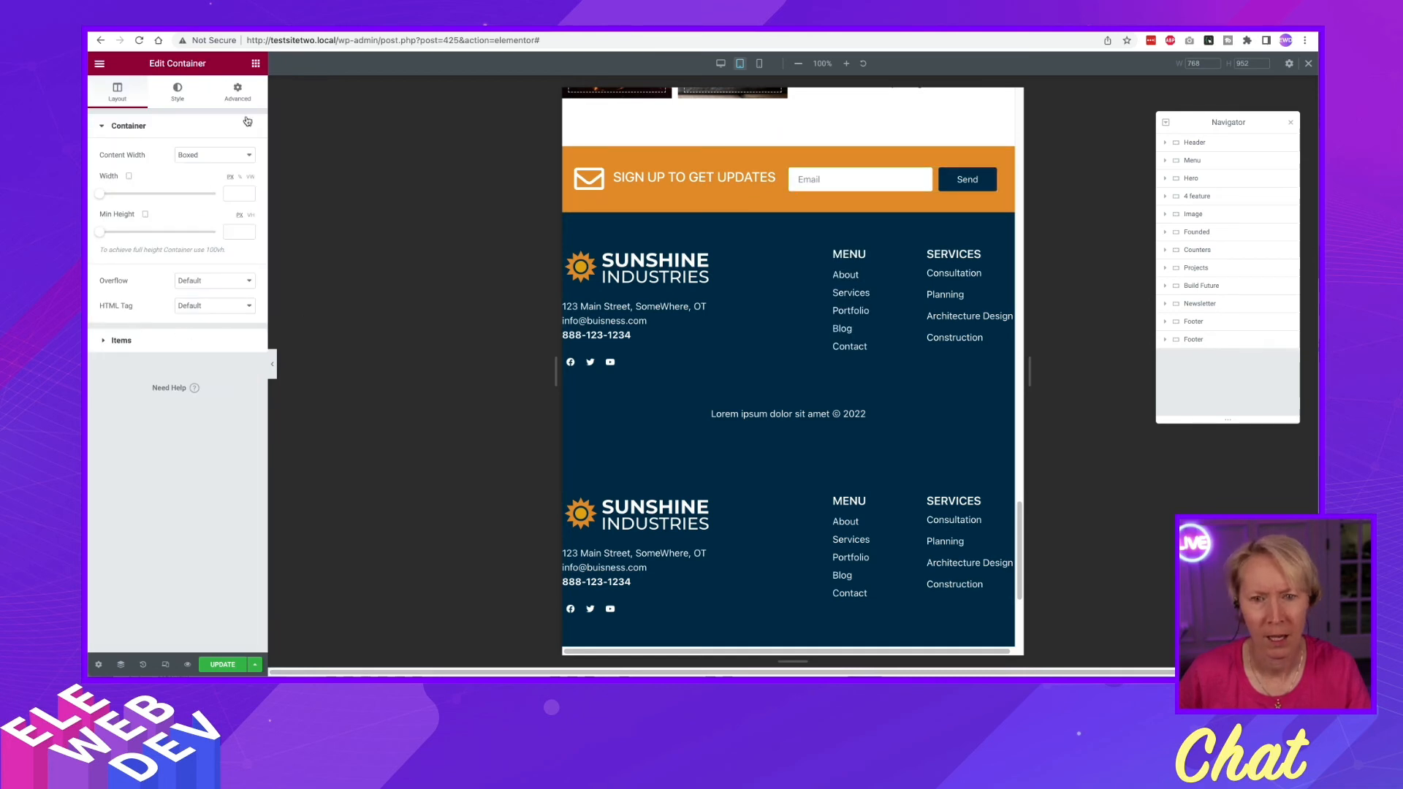
click(238, 92)
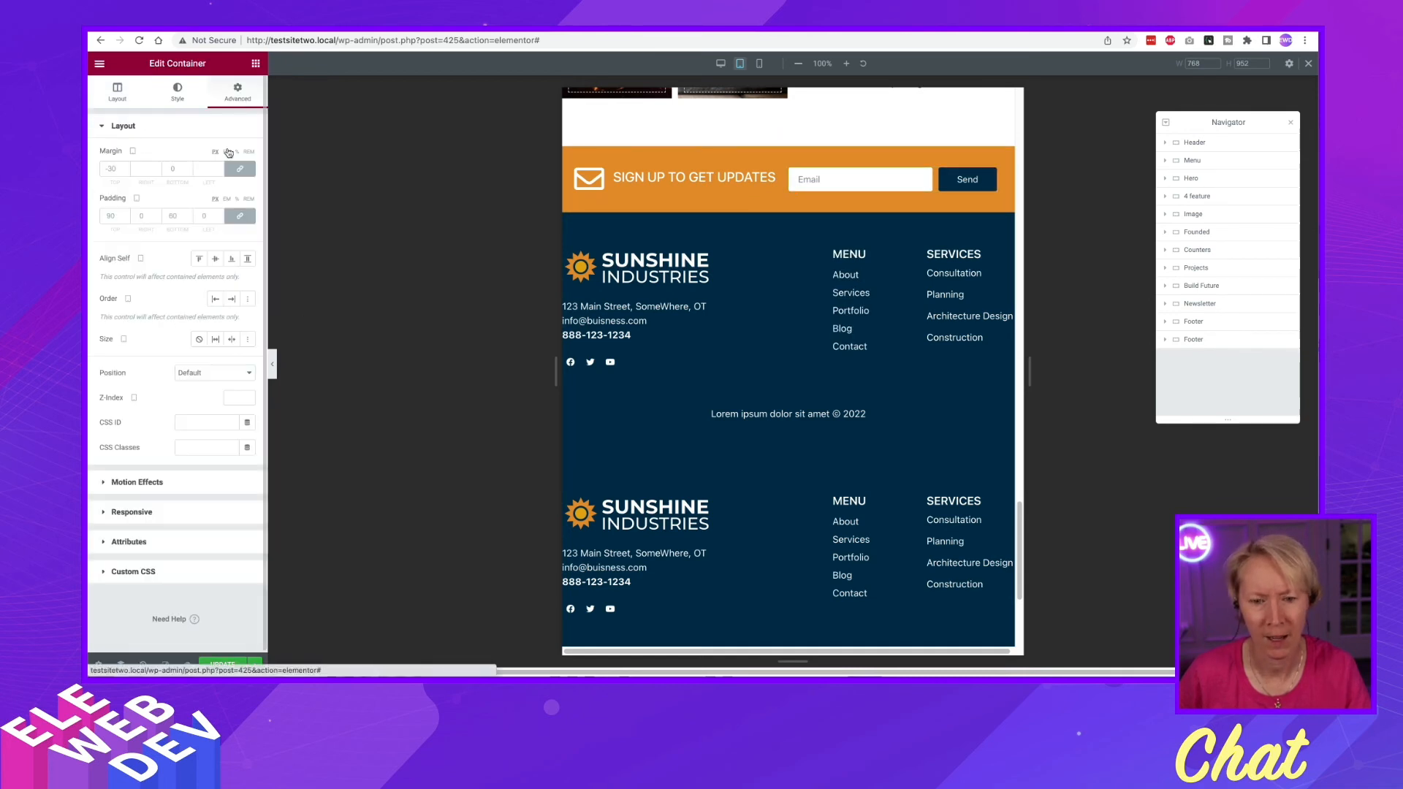
click(164, 518)
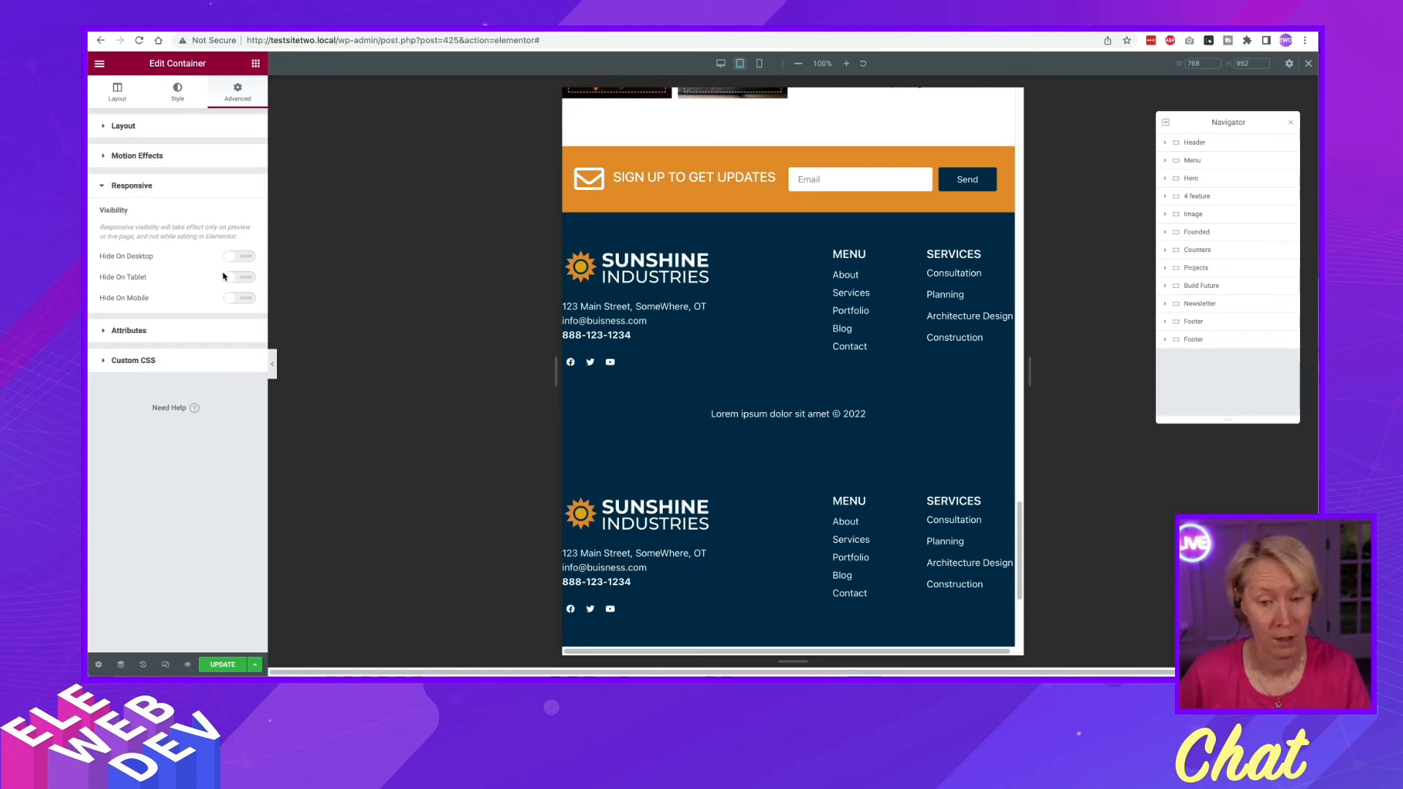
click(235, 298)
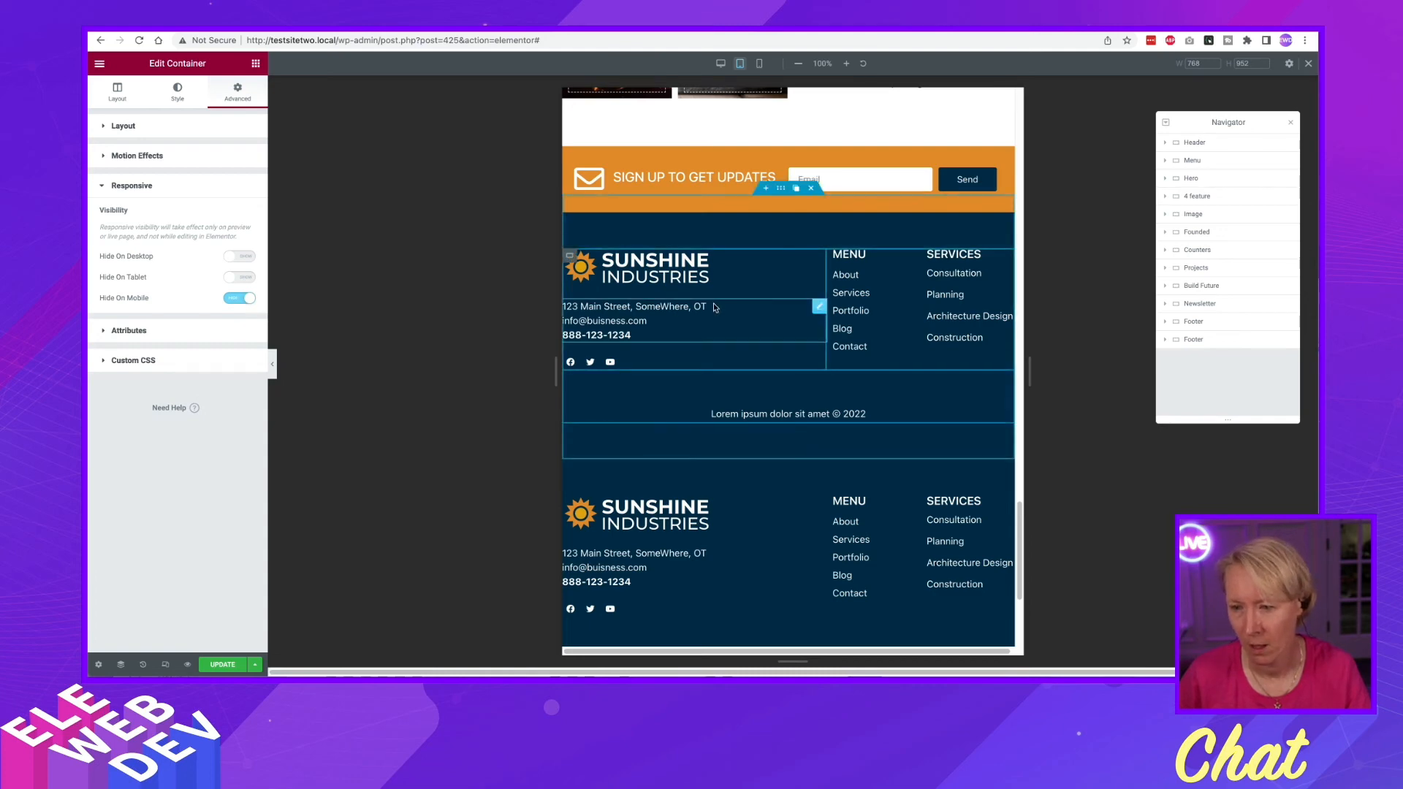
Switch to the mobile layout and hide the upper Footer container in the editor to work on the duplicate
click(760, 64)
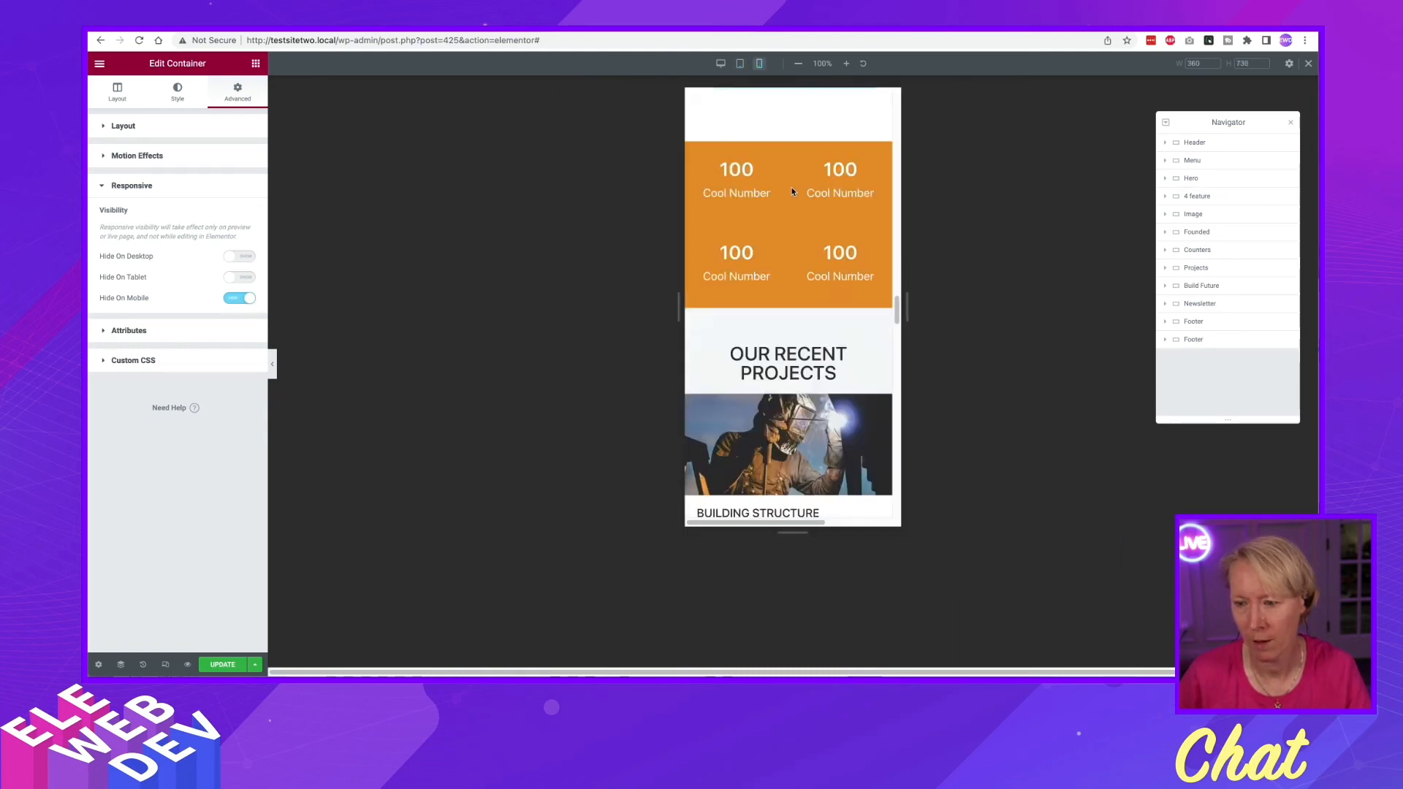
scroll(807, 291, down, 10)
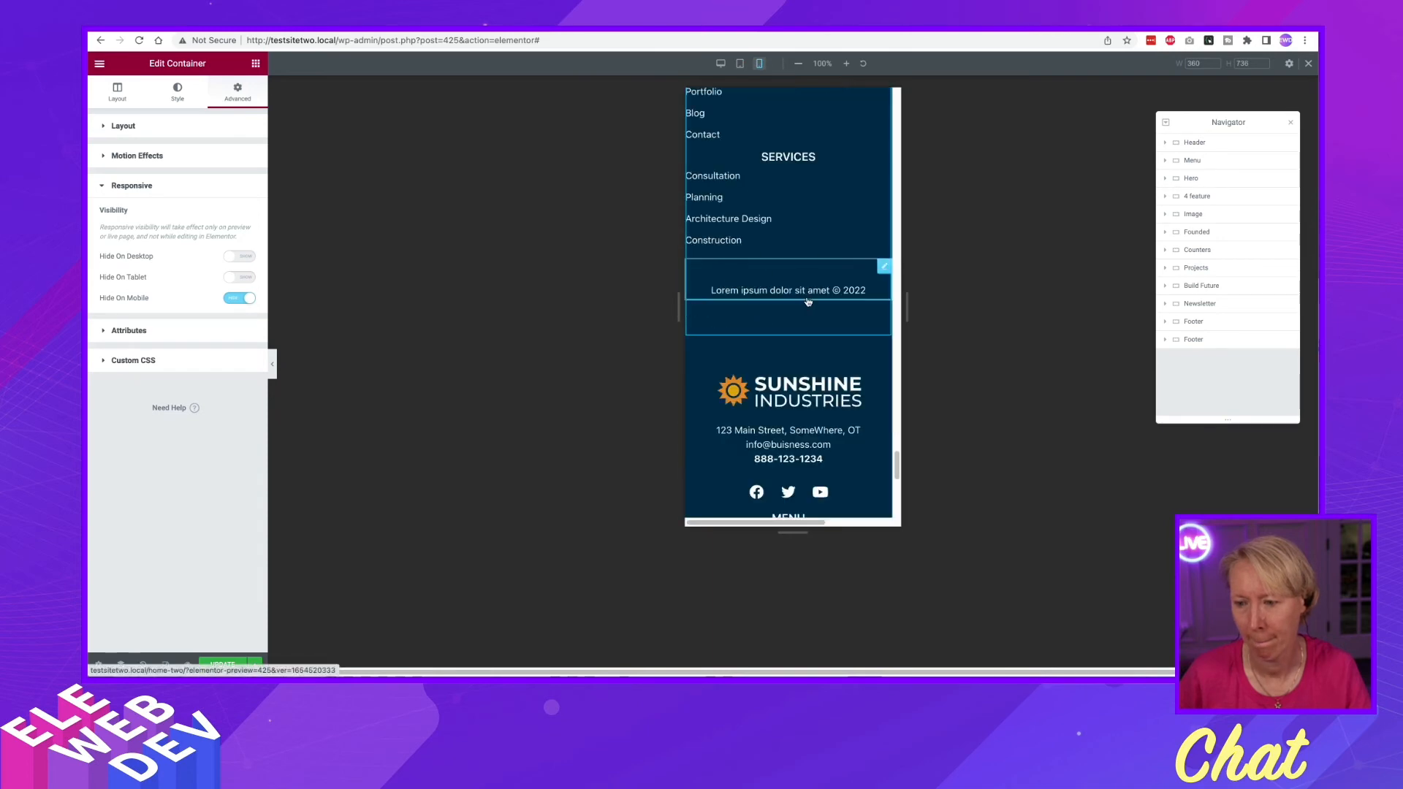
scroll(808, 302, down, 3)
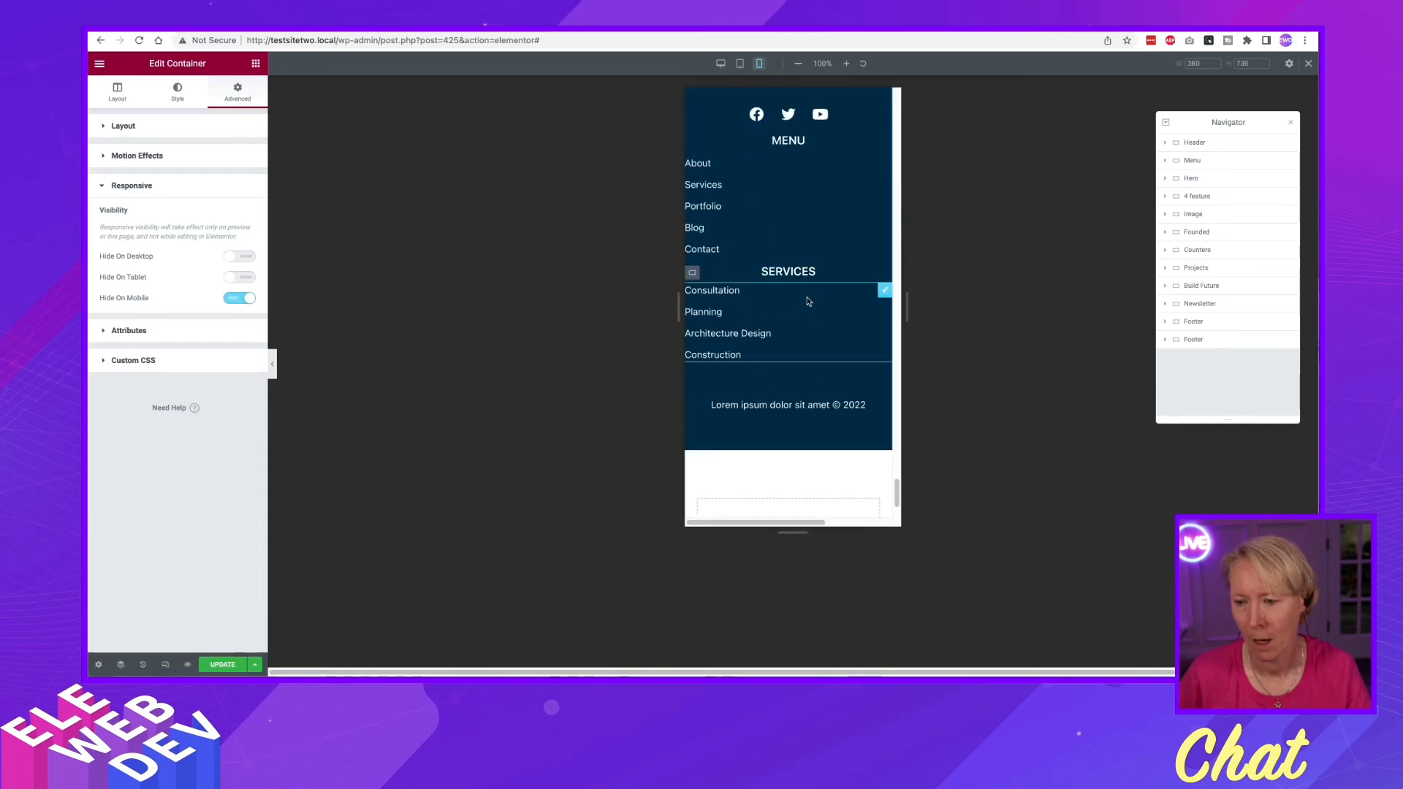
scroll(808, 302, up, 4)
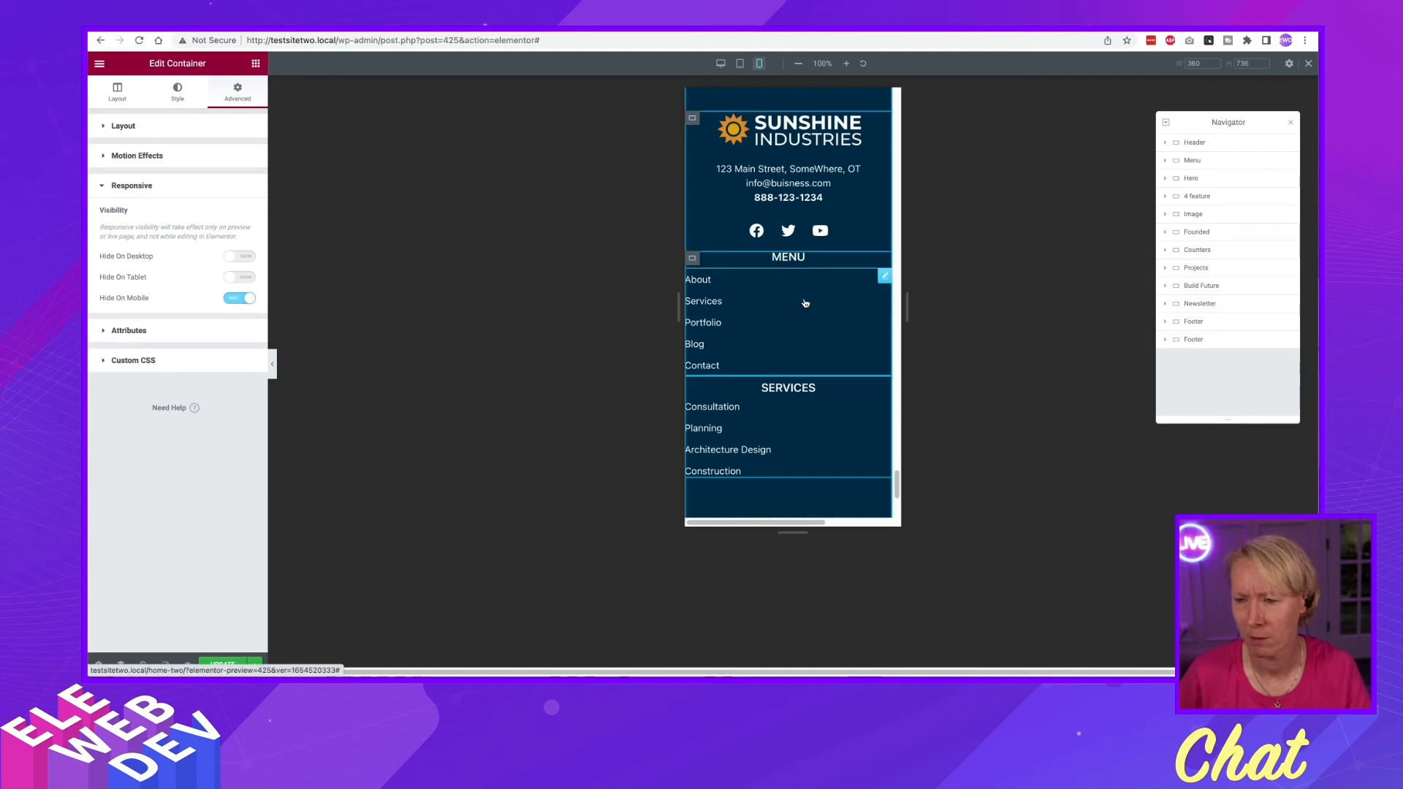
scroll(804, 302, up, 1)
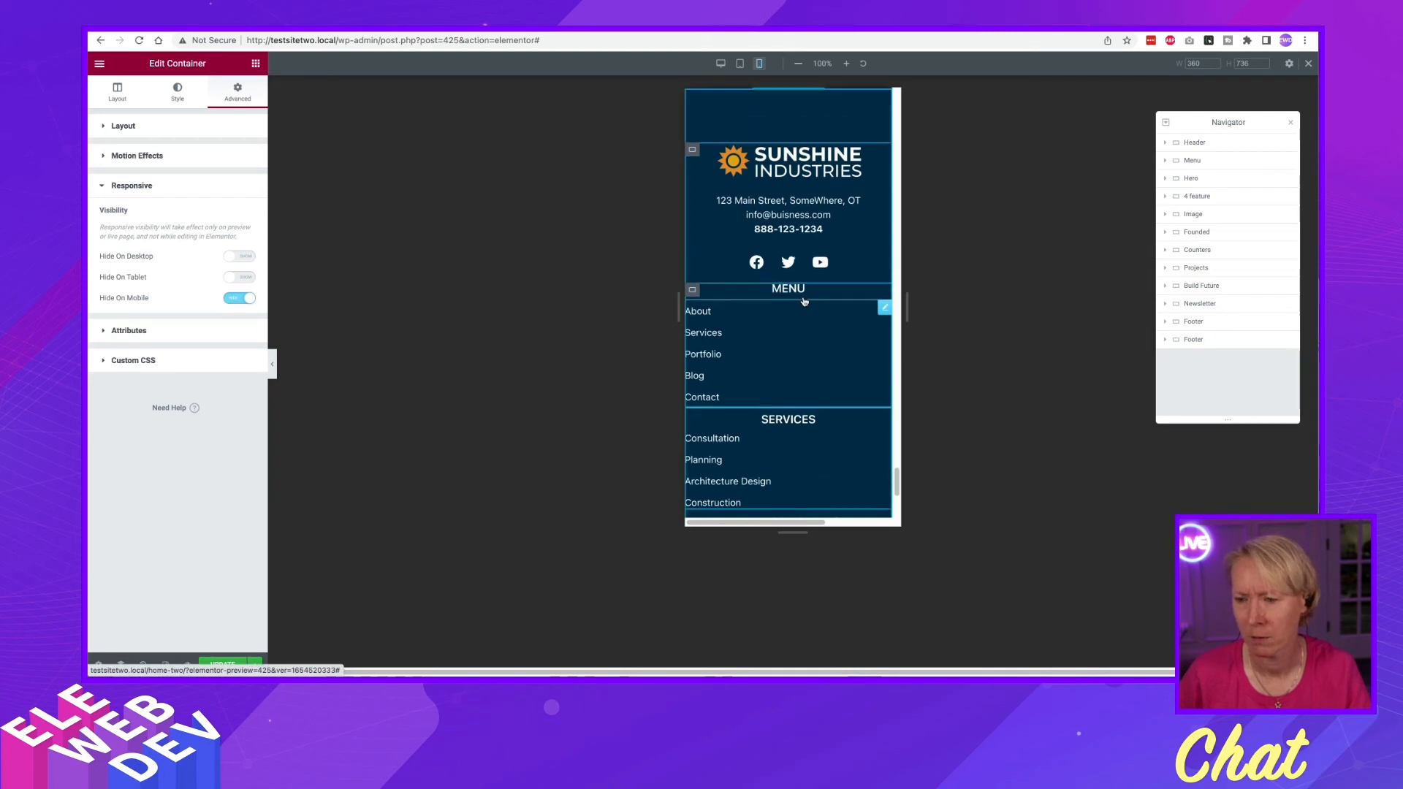
scroll(804, 302, up, 5)
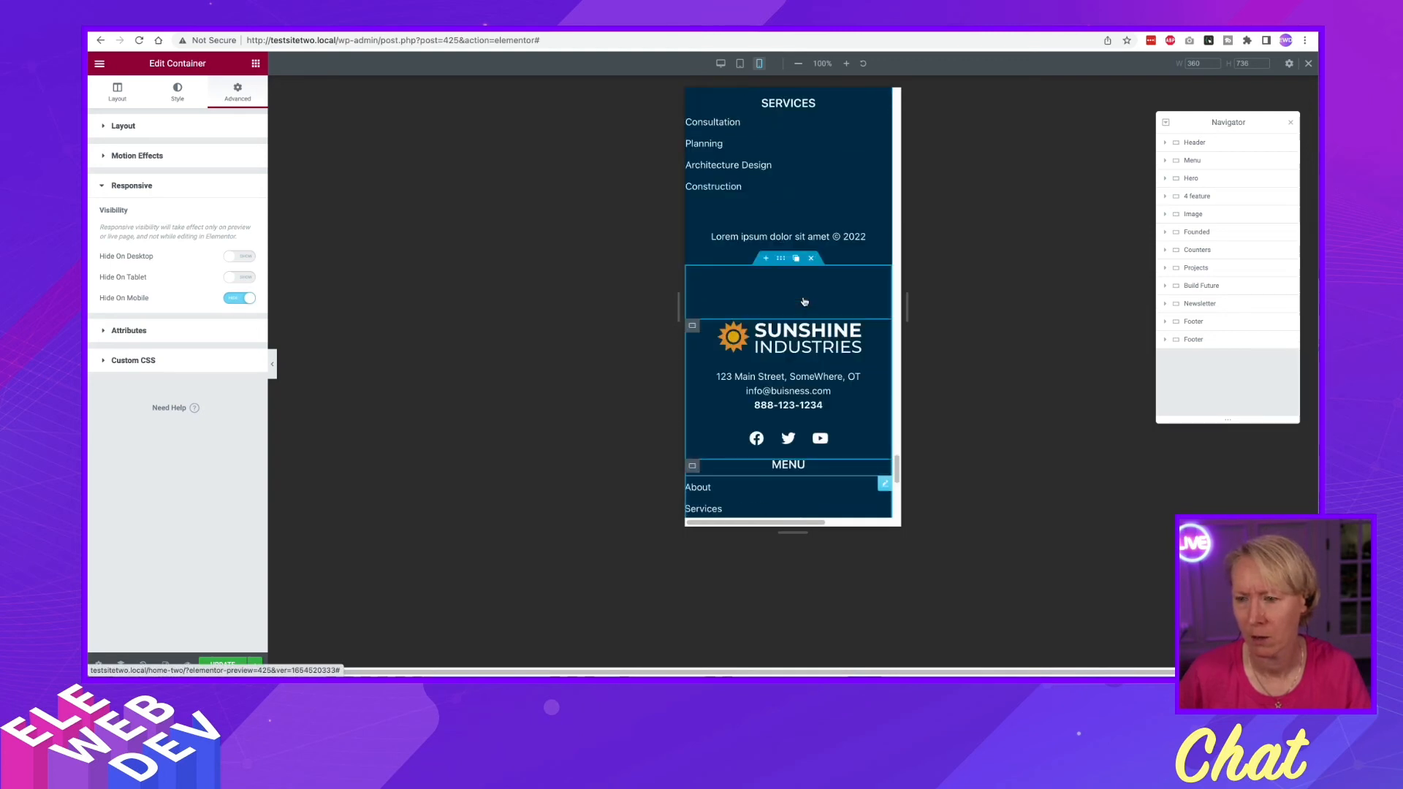
scroll(804, 302, up, 4)
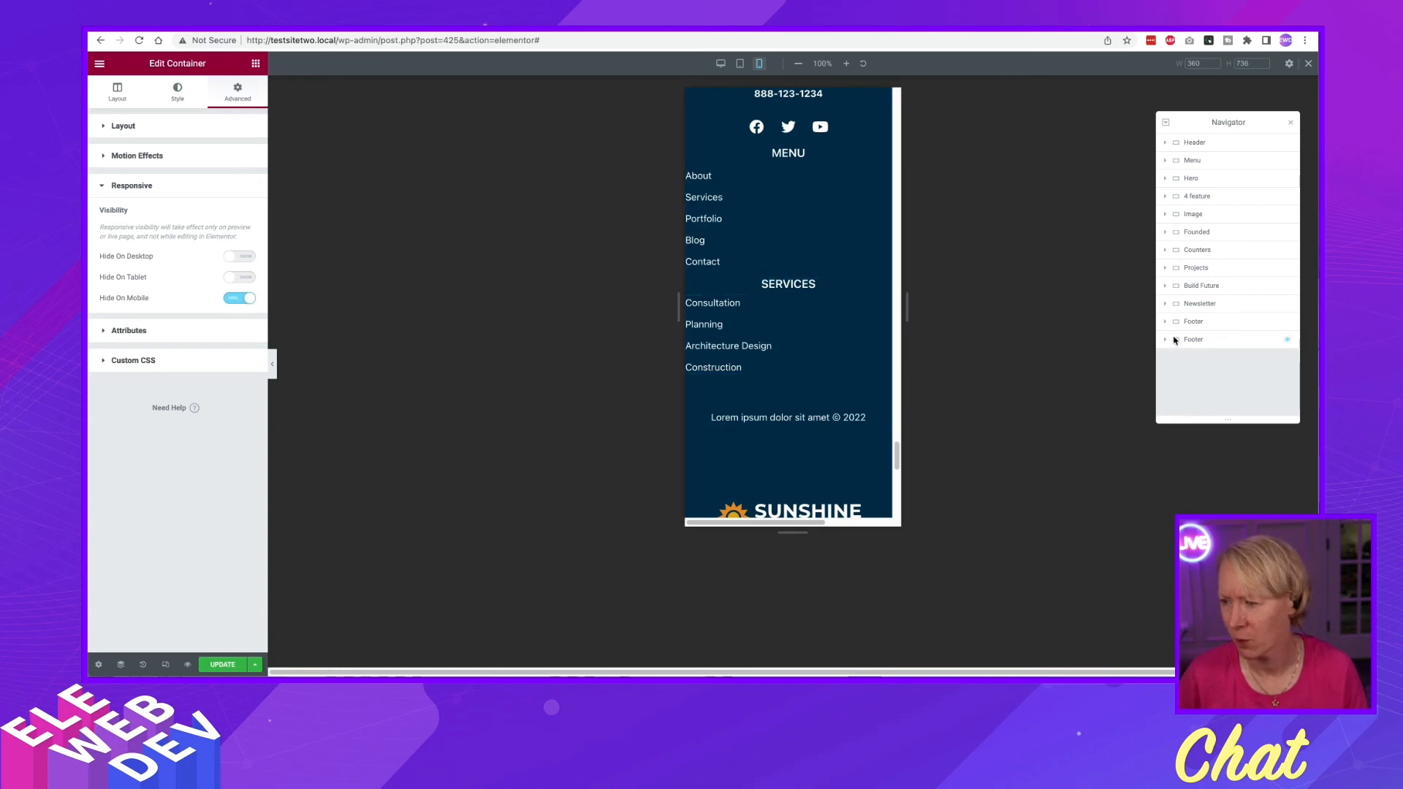
click(1287, 326)
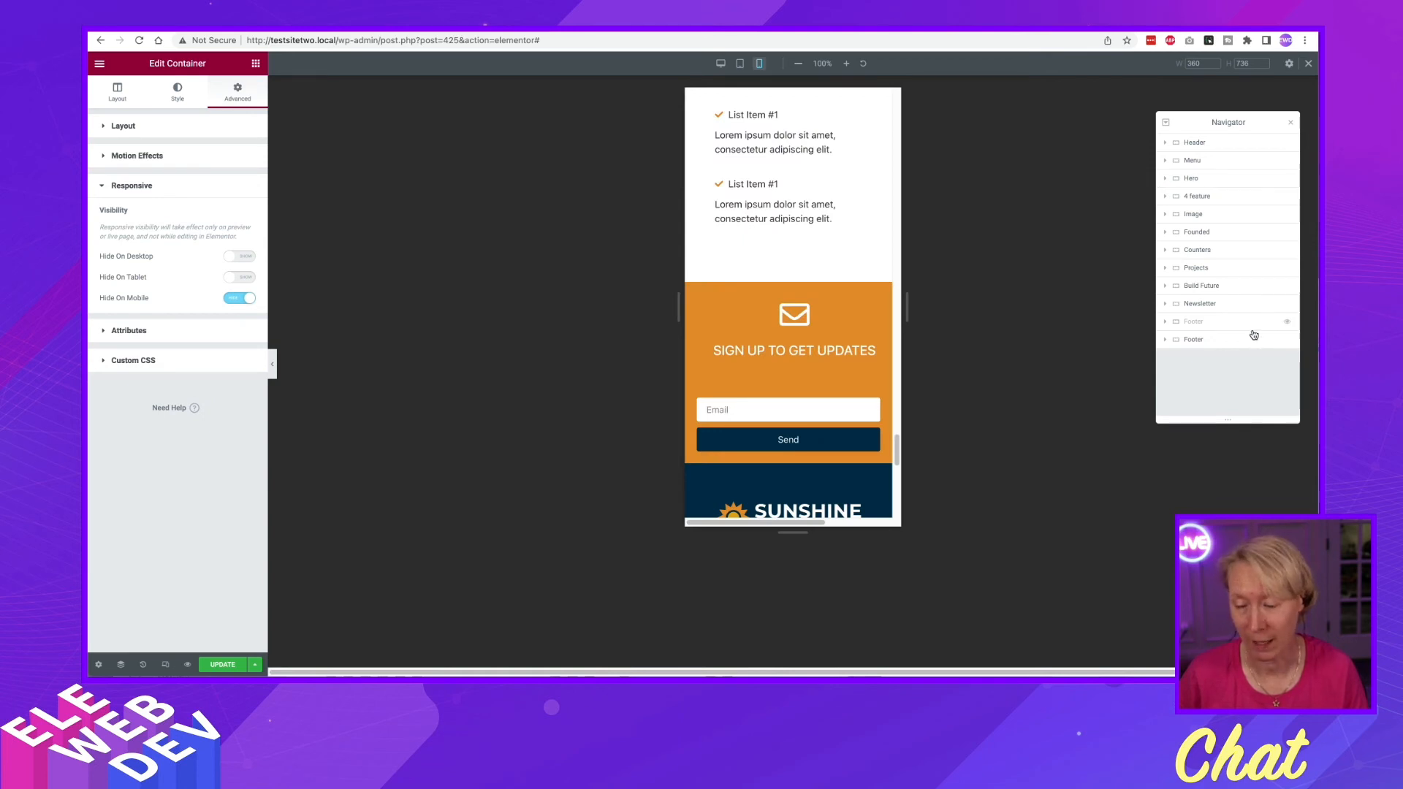
Set the duplicate, lower Footer container to hide on desktop and on tablet
scroll(833, 284, down, 5)
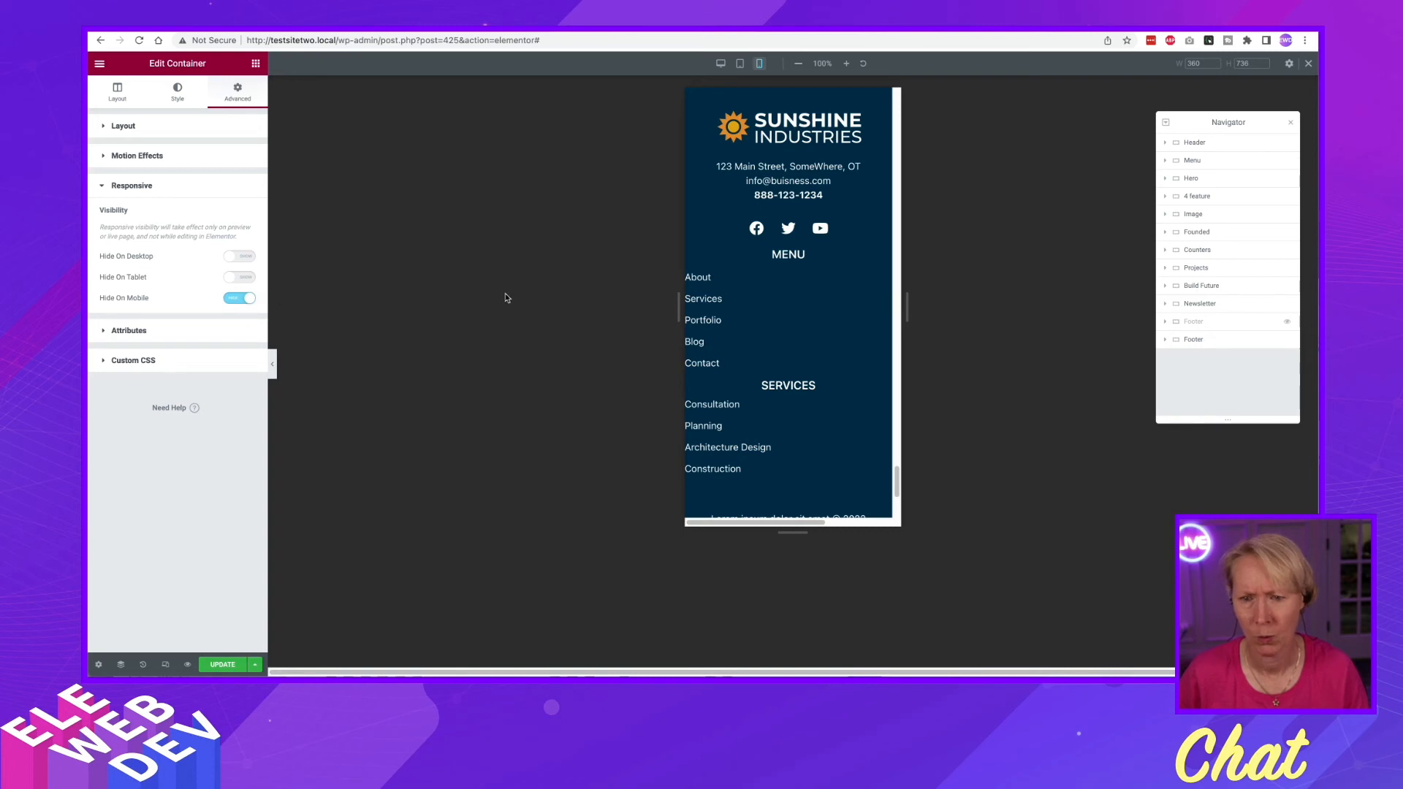
click(1222, 342)
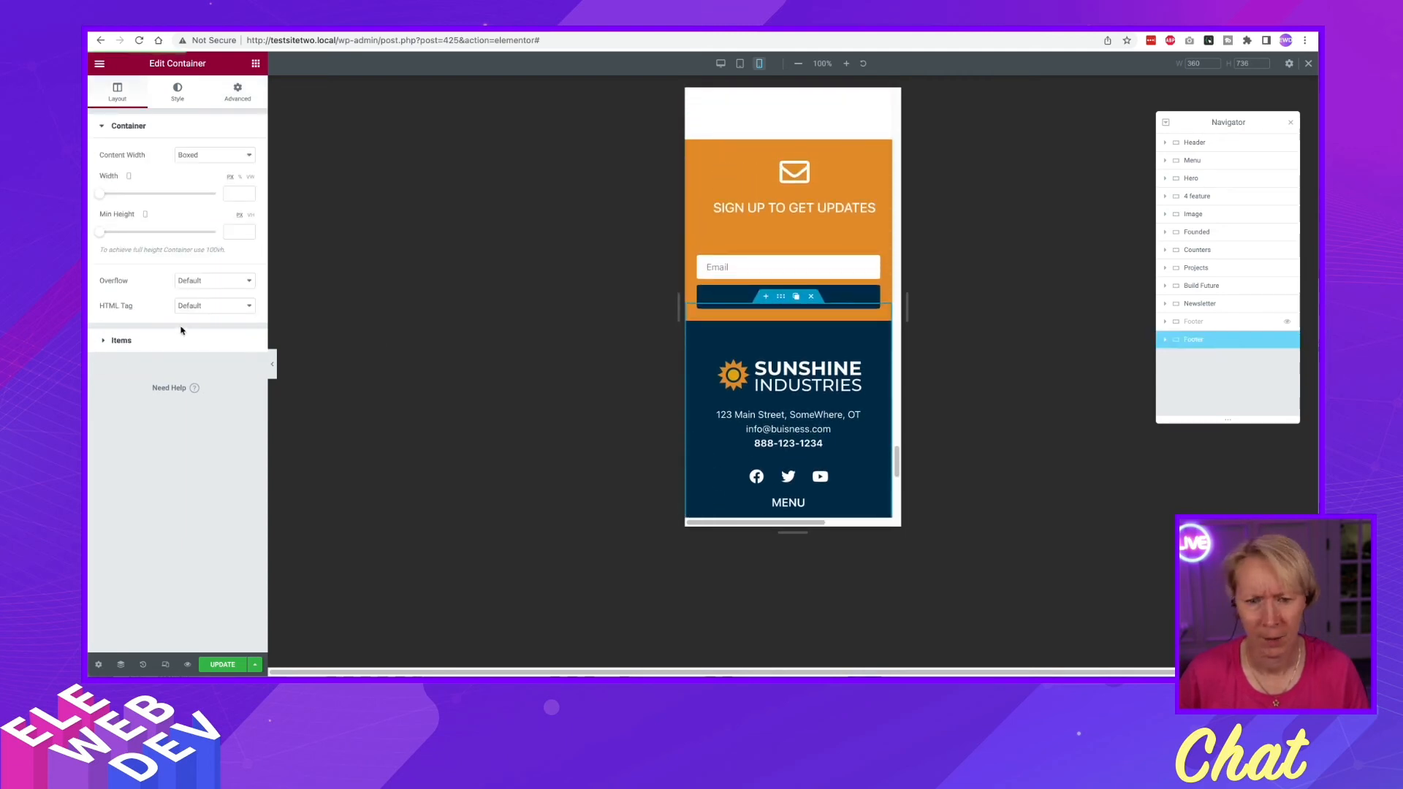
click(237, 91)
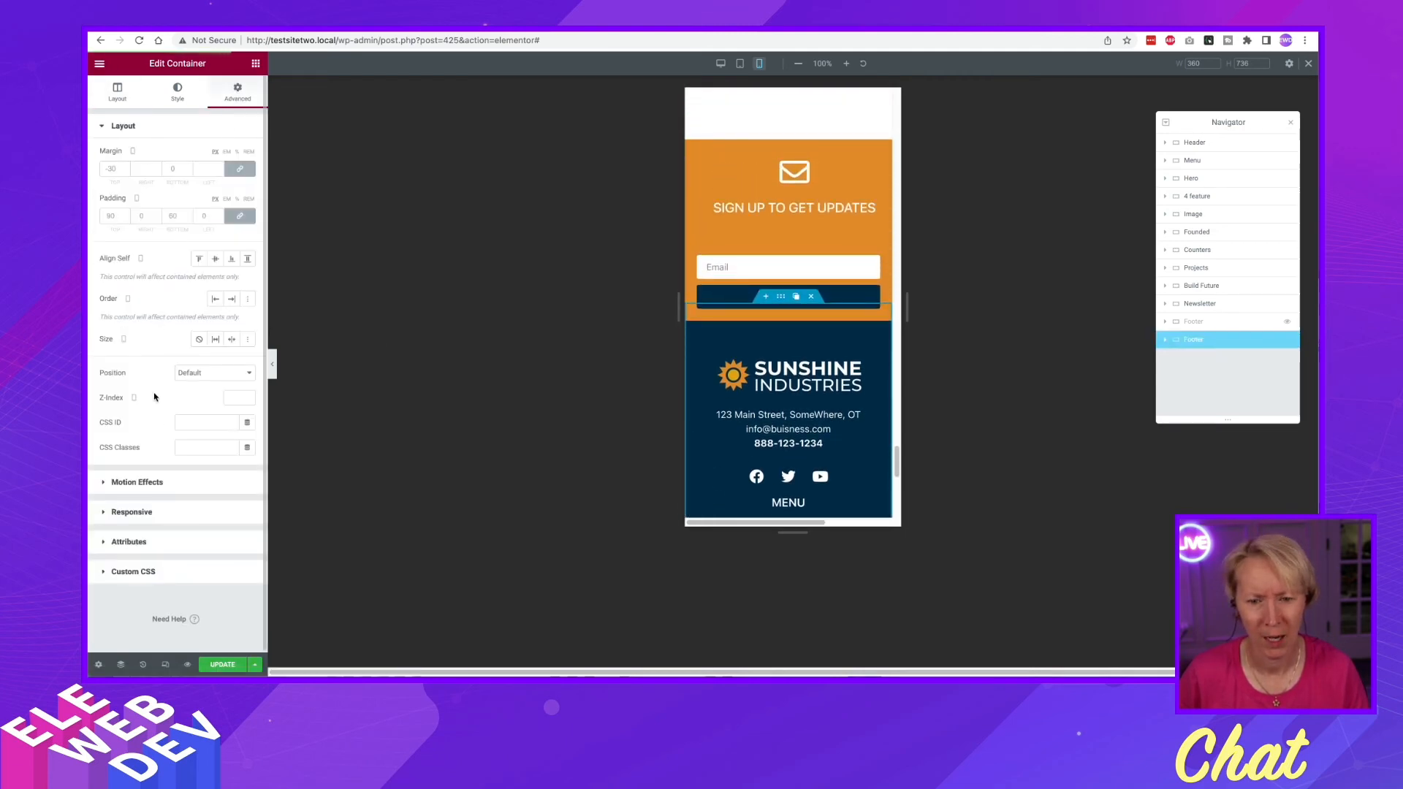
click(169, 512)
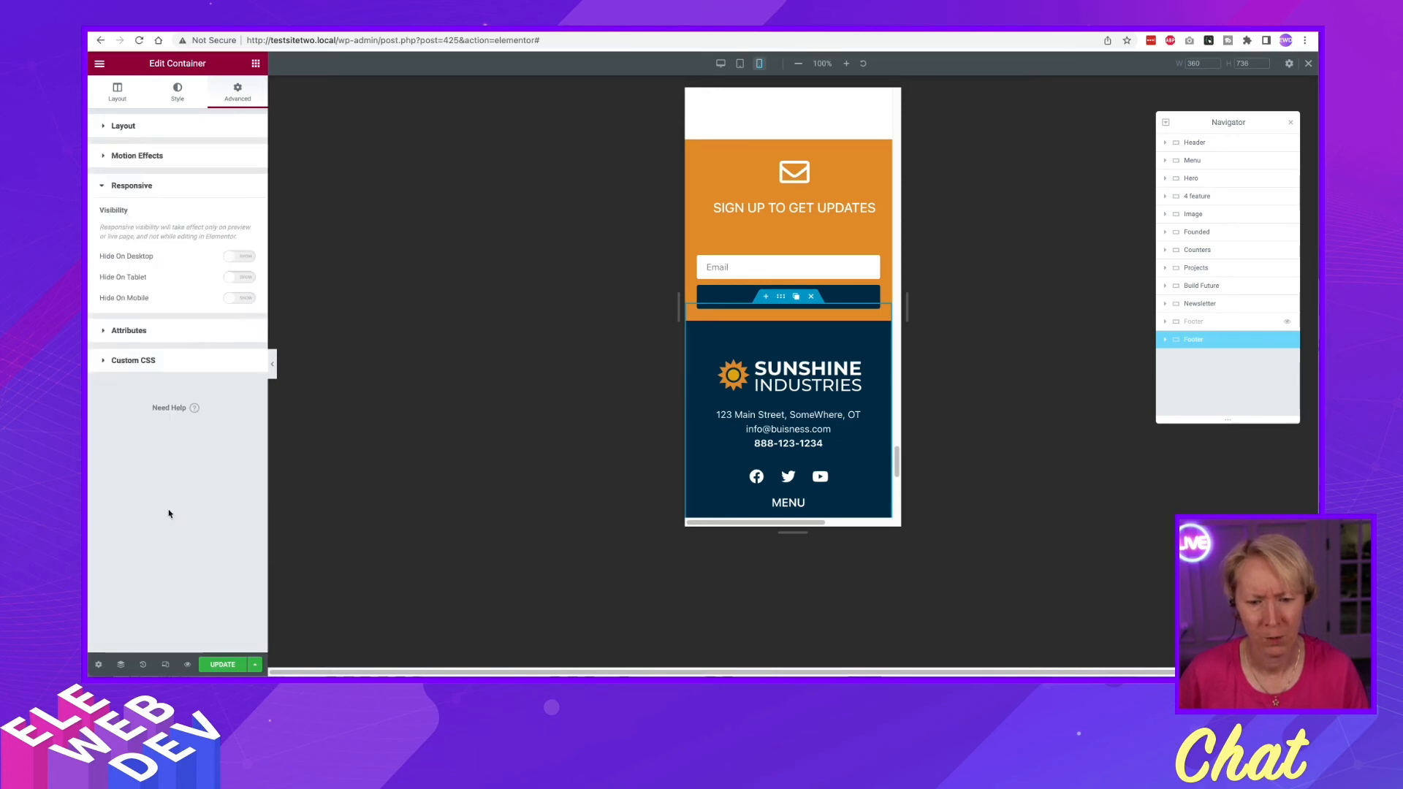
click(235, 257)
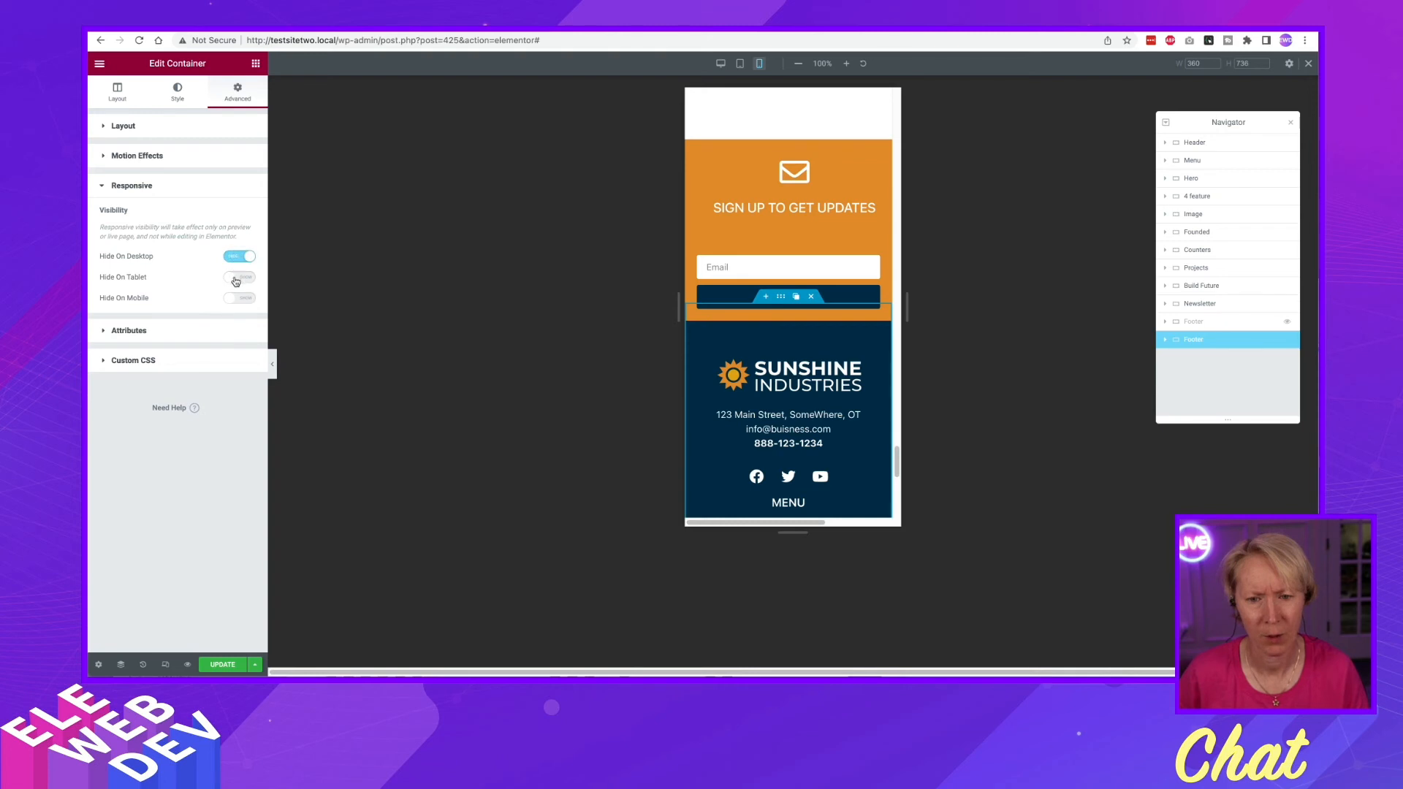
click(234, 278)
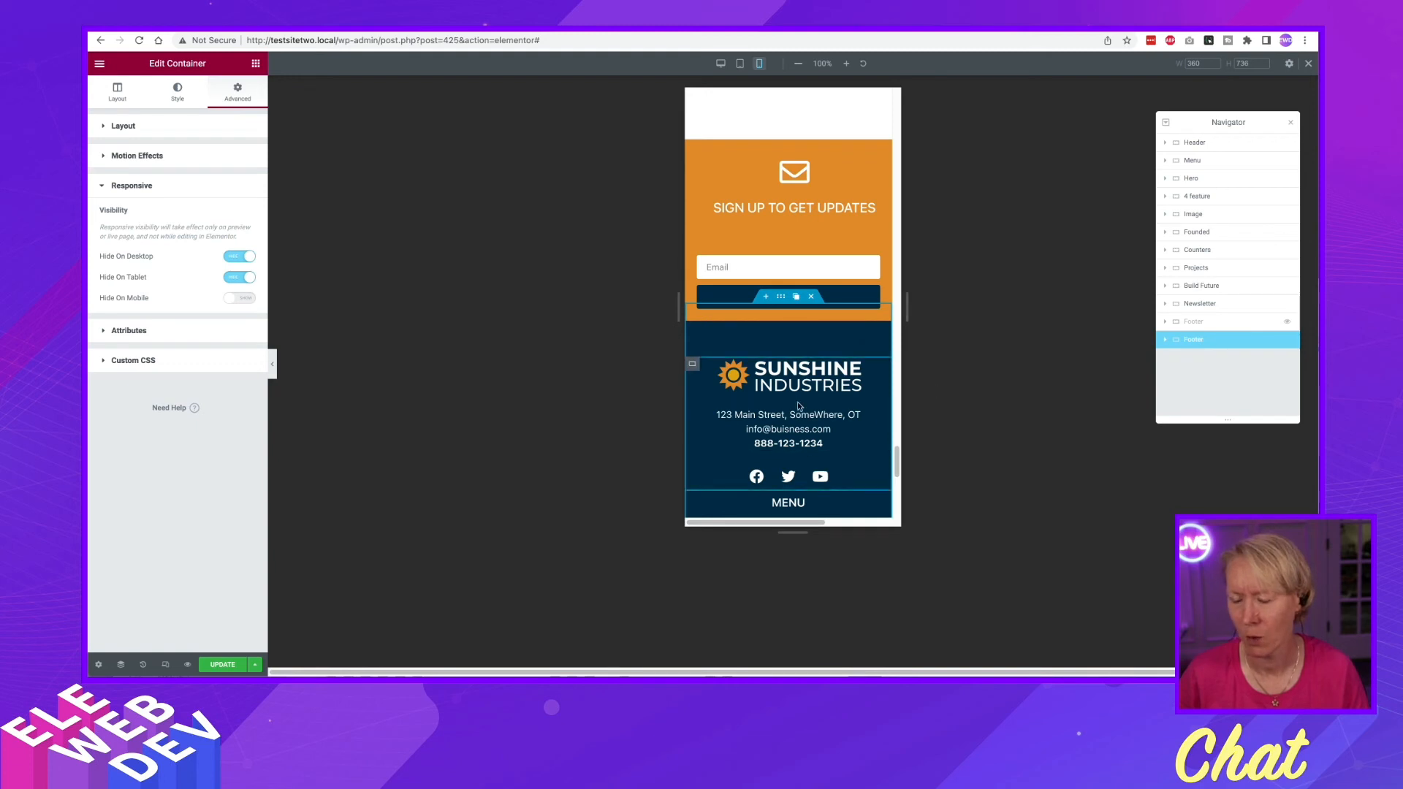
Centre-align the vertical navigation menu under the Menu heading in the mobile footer
scroll(797, 401, down, 5)
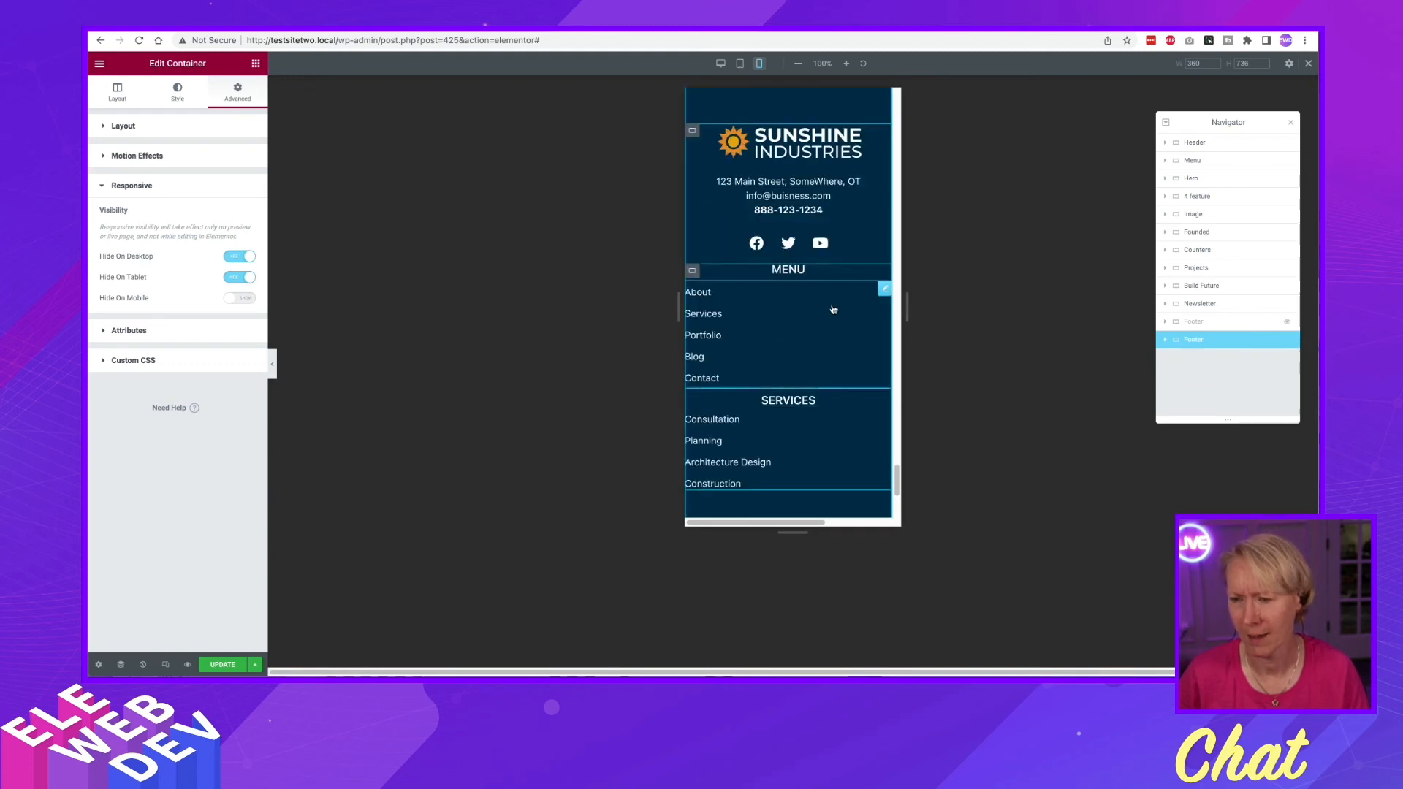
right_click(884, 289)
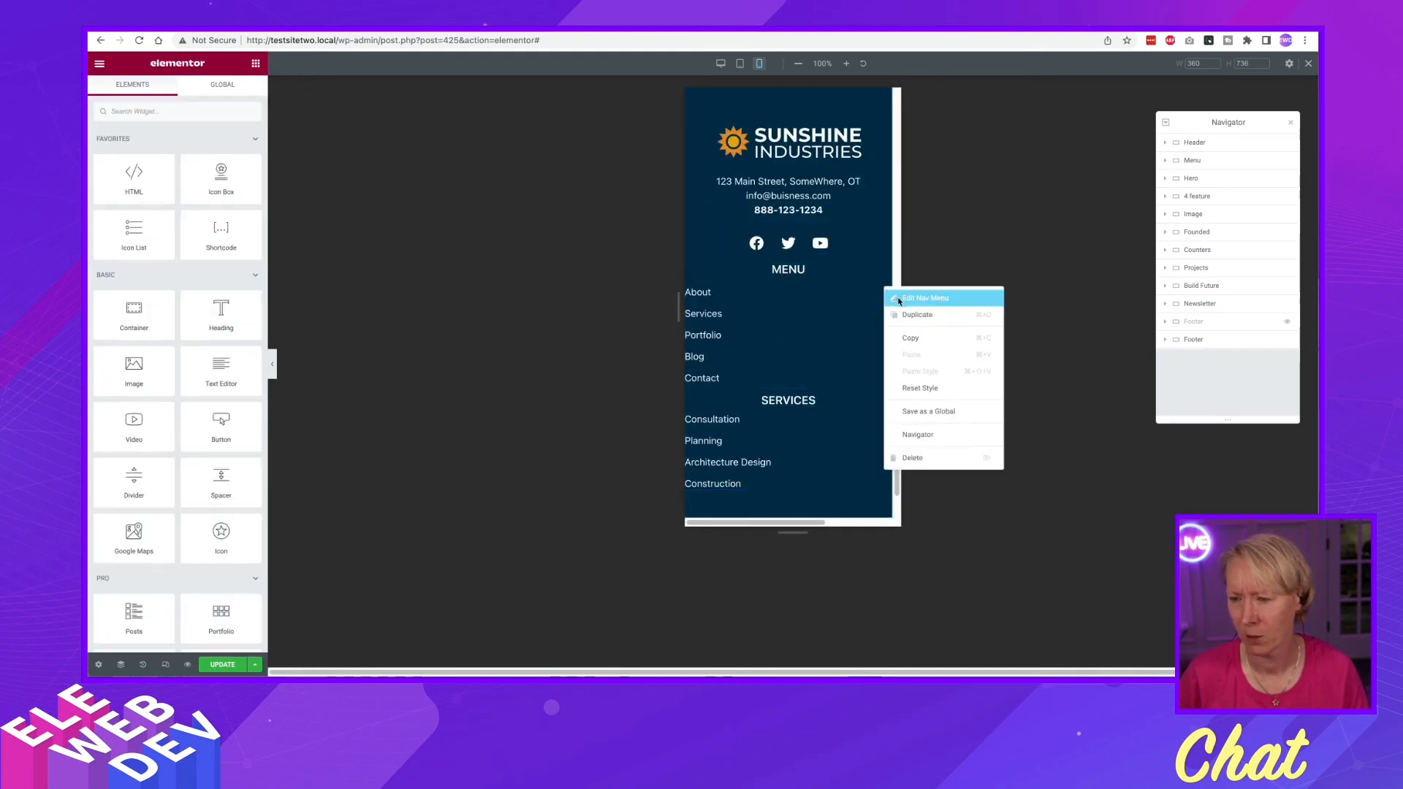
click(922, 296)
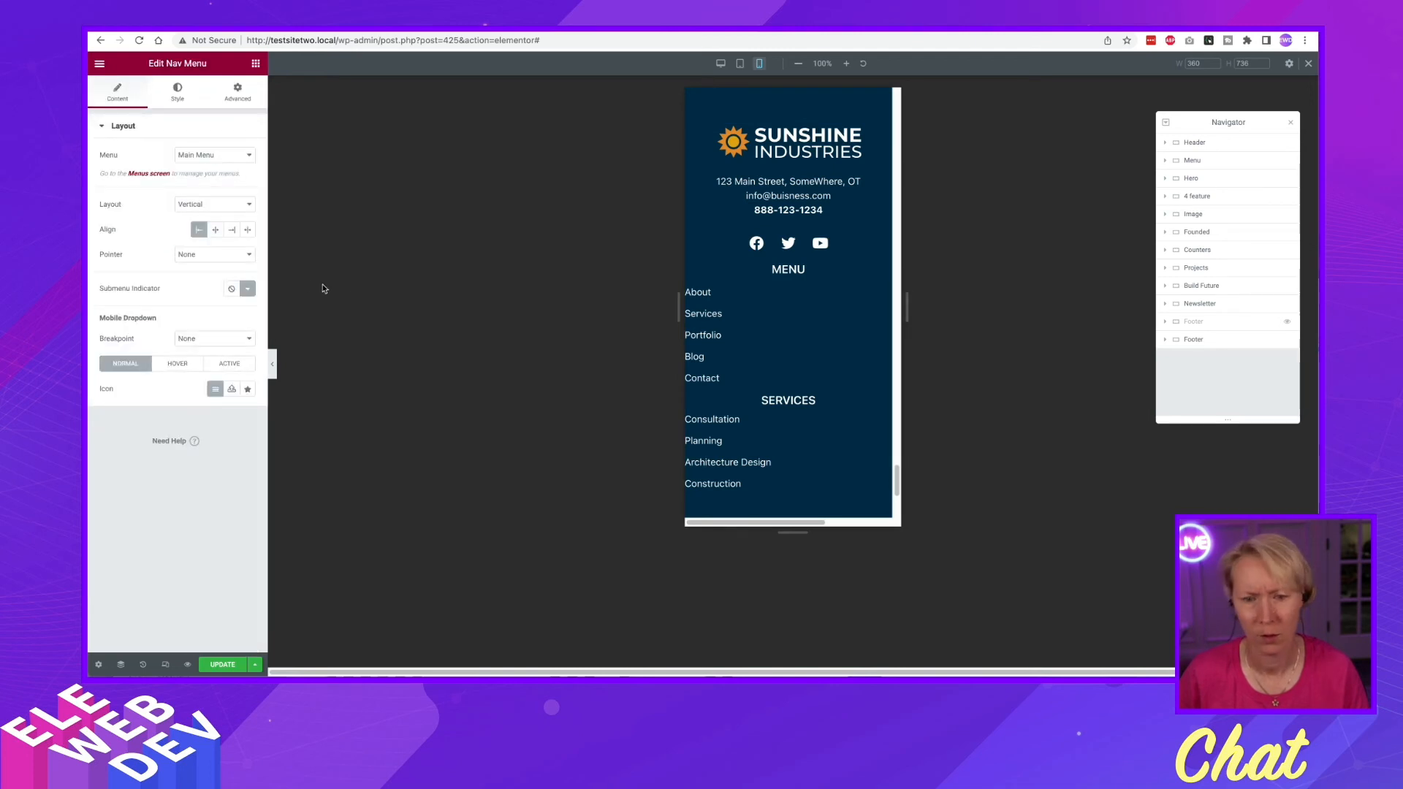
click(215, 229)
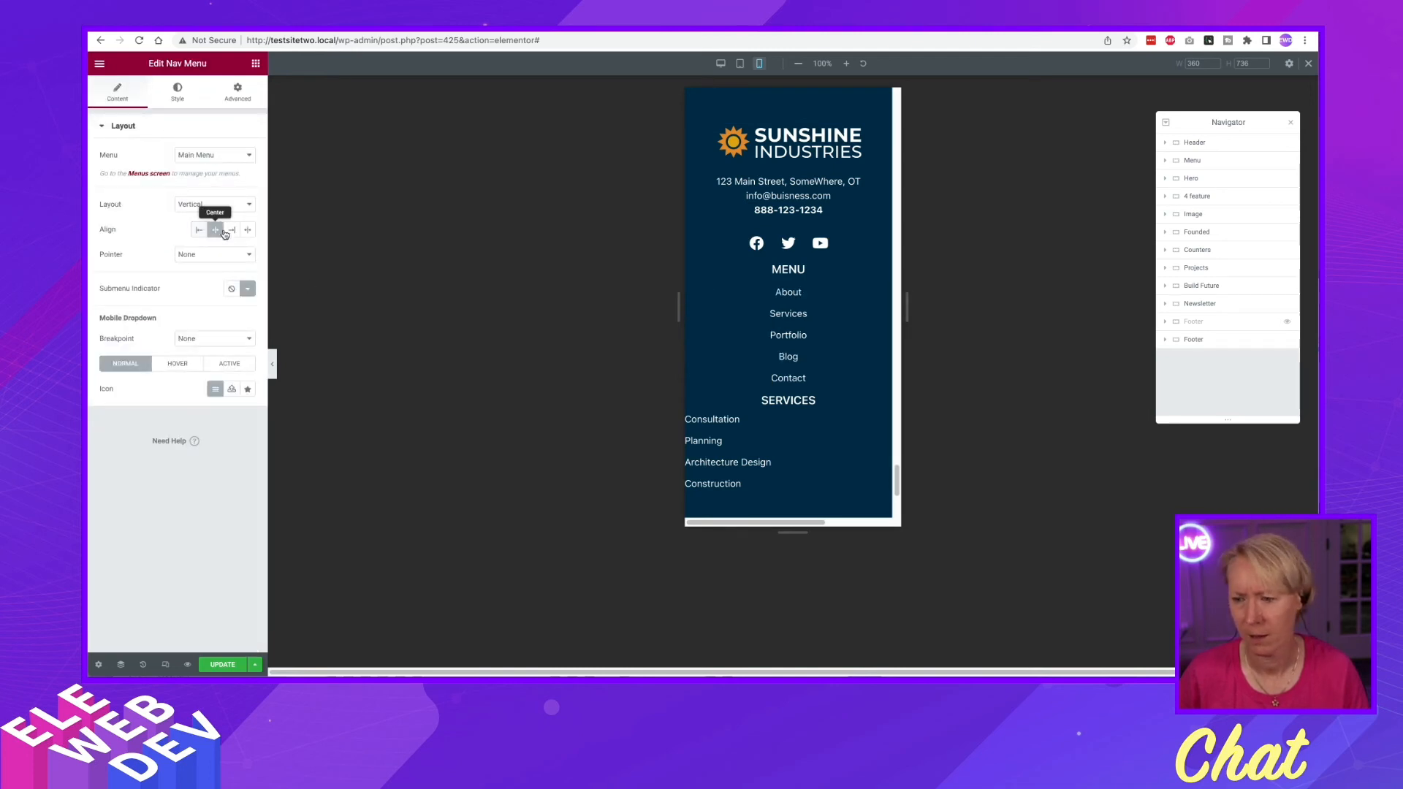
Centre-align the icon list under the Services heading in the mobile footer and check the footer's layout
right_click(884, 419)
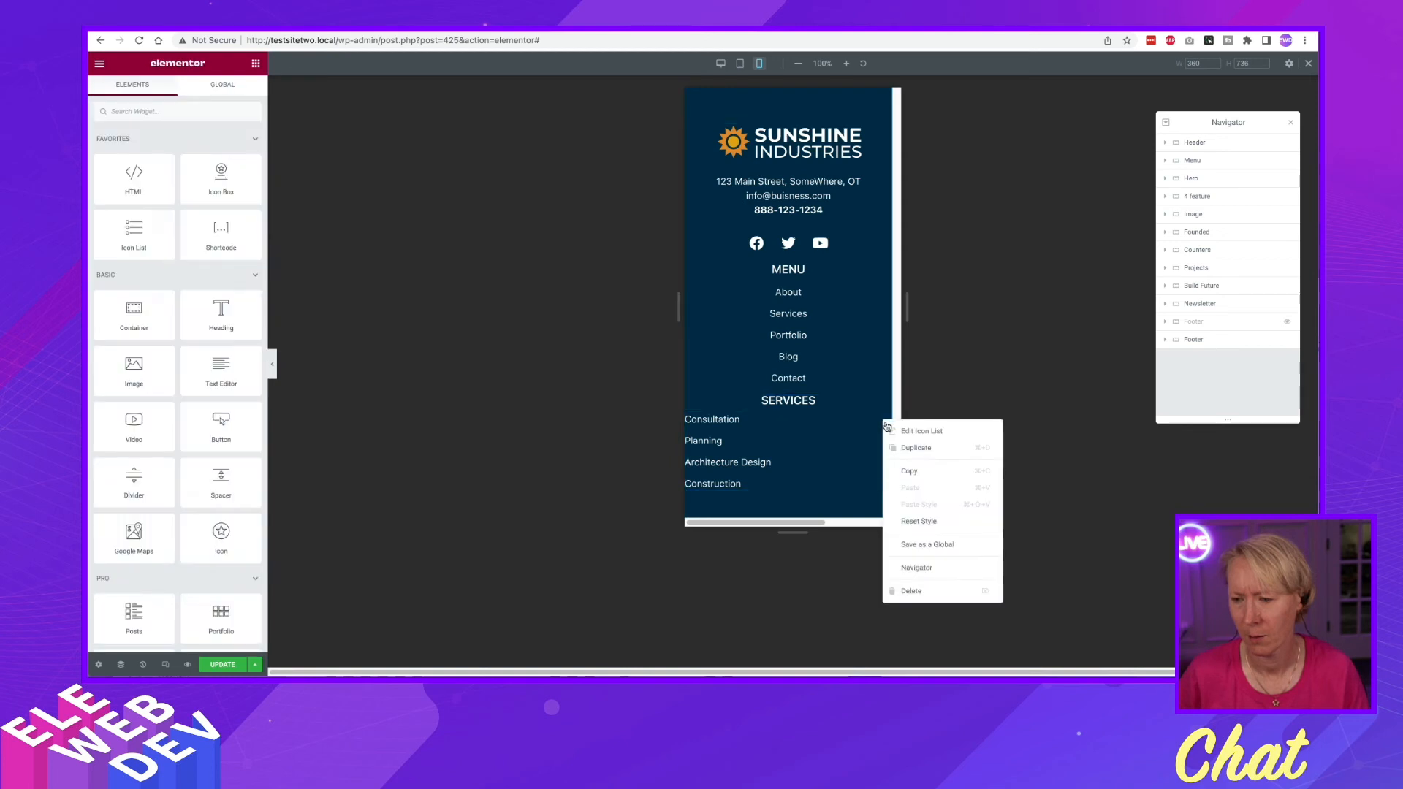
click(927, 432)
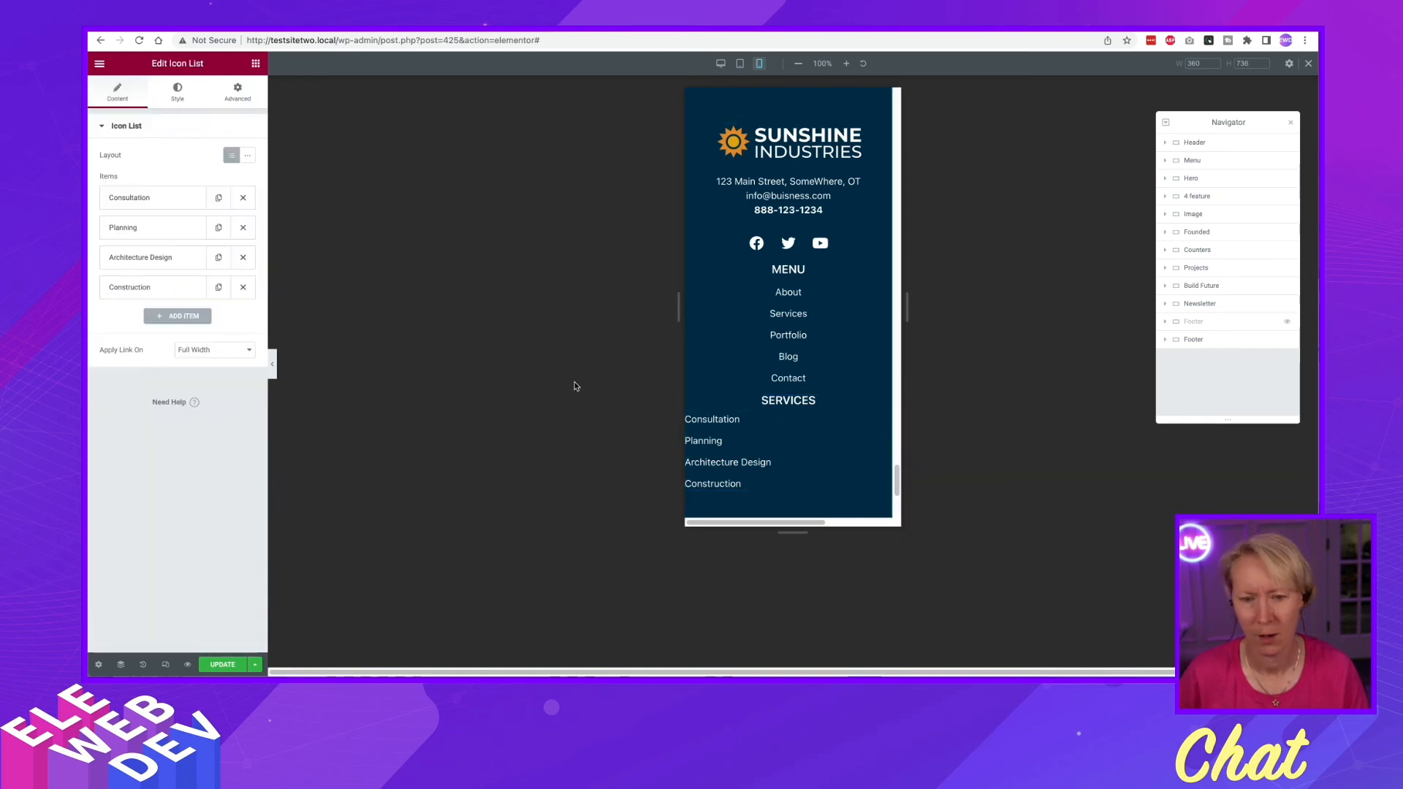
click(180, 103)
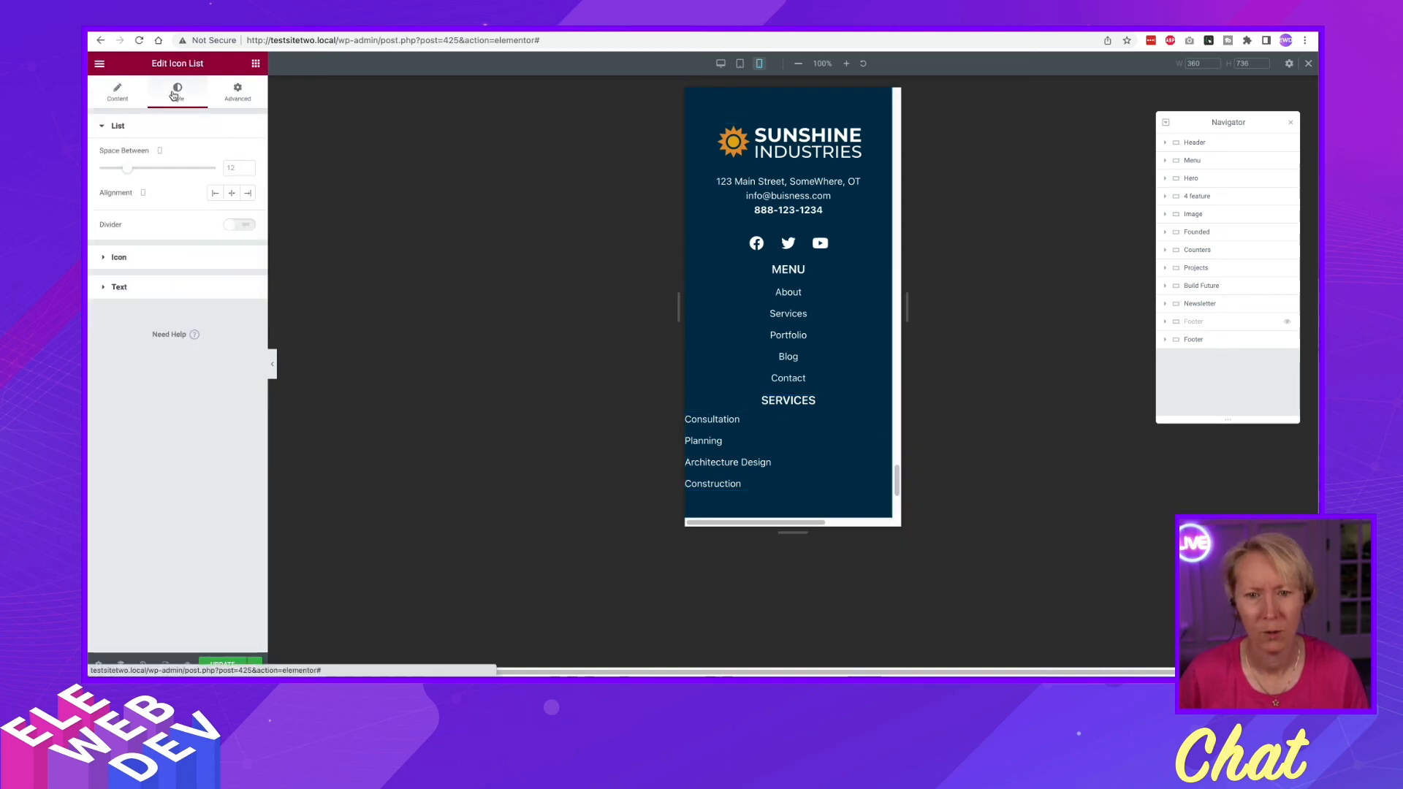
click(231, 195)
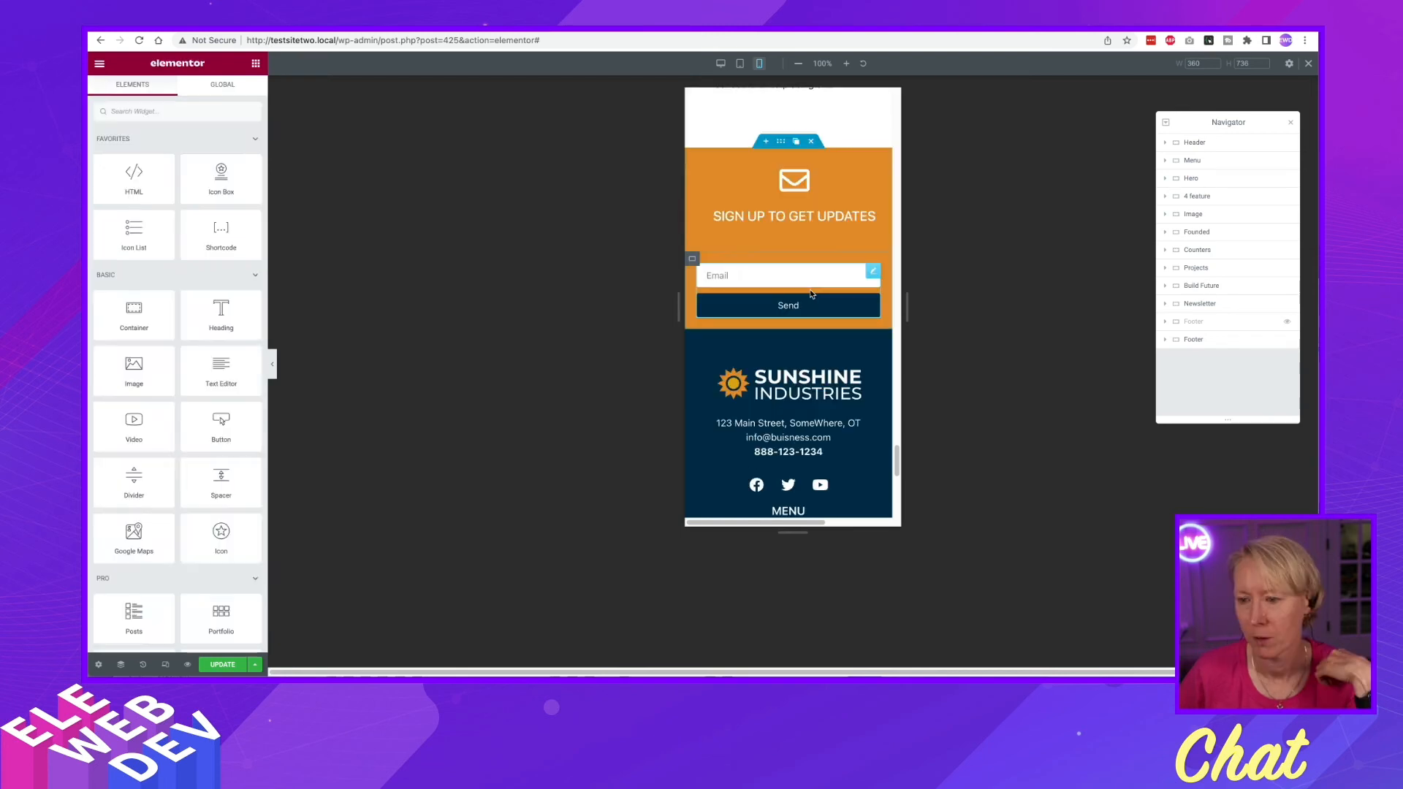
scroll(810, 289, up, 1)
scroll(810, 289, down, 2)
scroll(810, 293, down, 5)
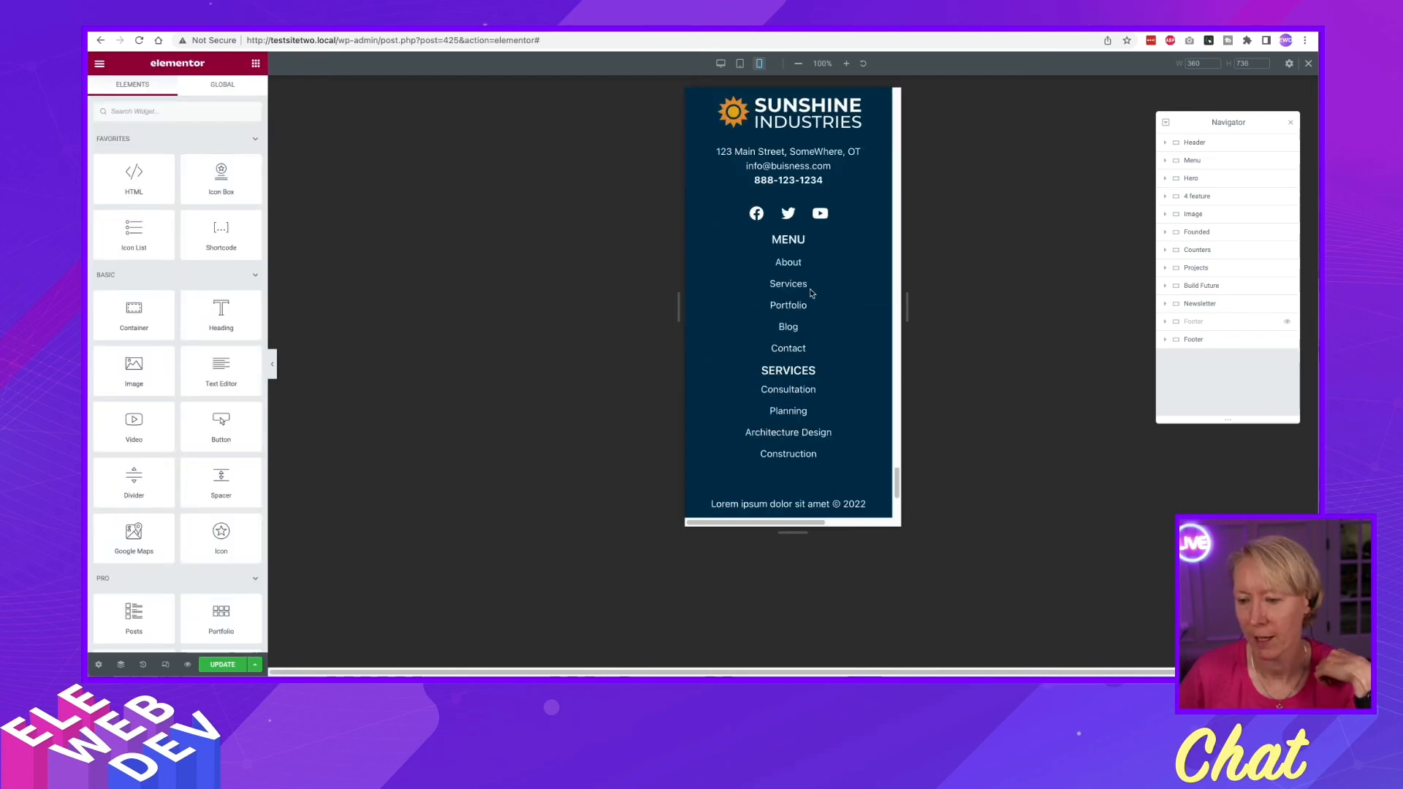
scroll(811, 293, up, 2)
scroll(810, 293, up, 1)
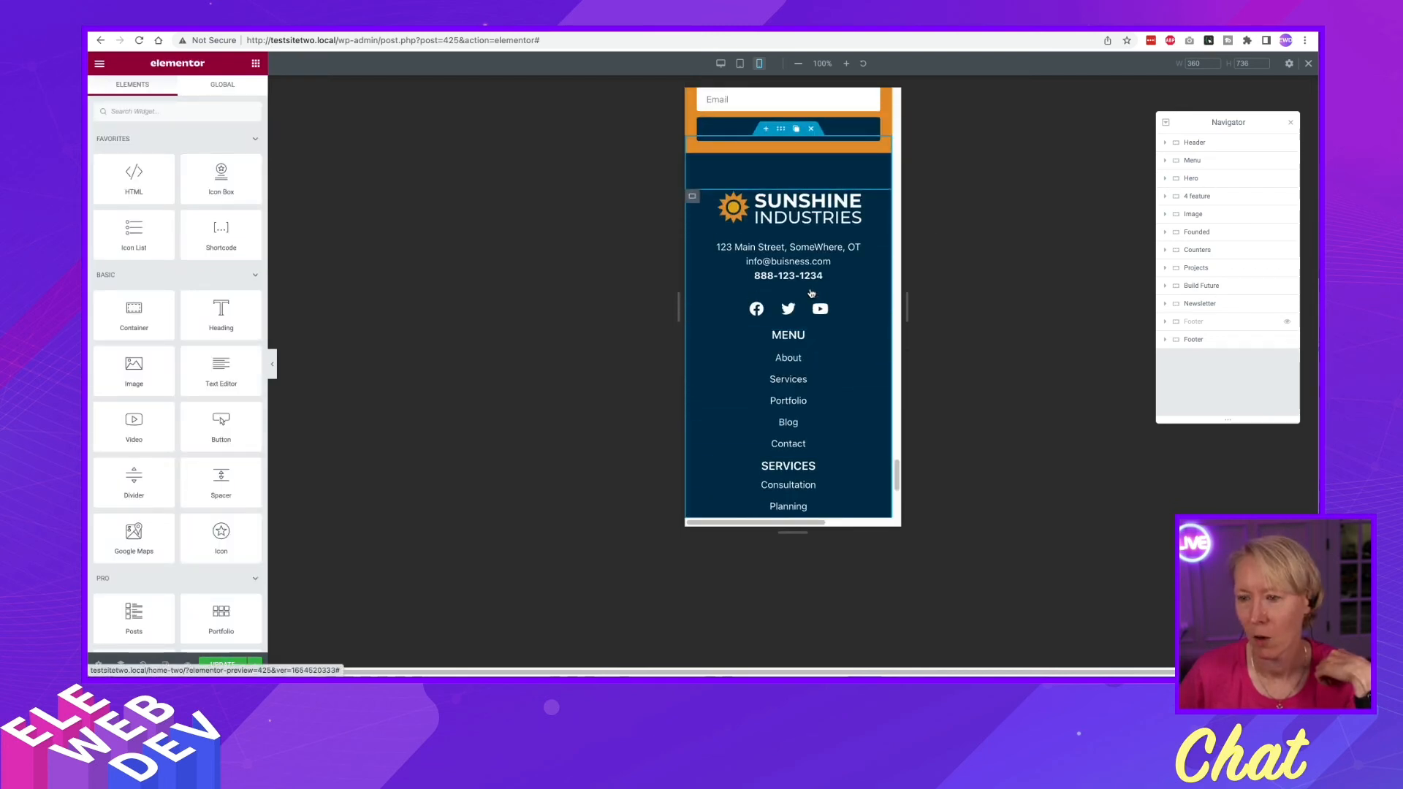
Update the page and open its preview to examine the desktop layout down to the counters section
click(219, 670)
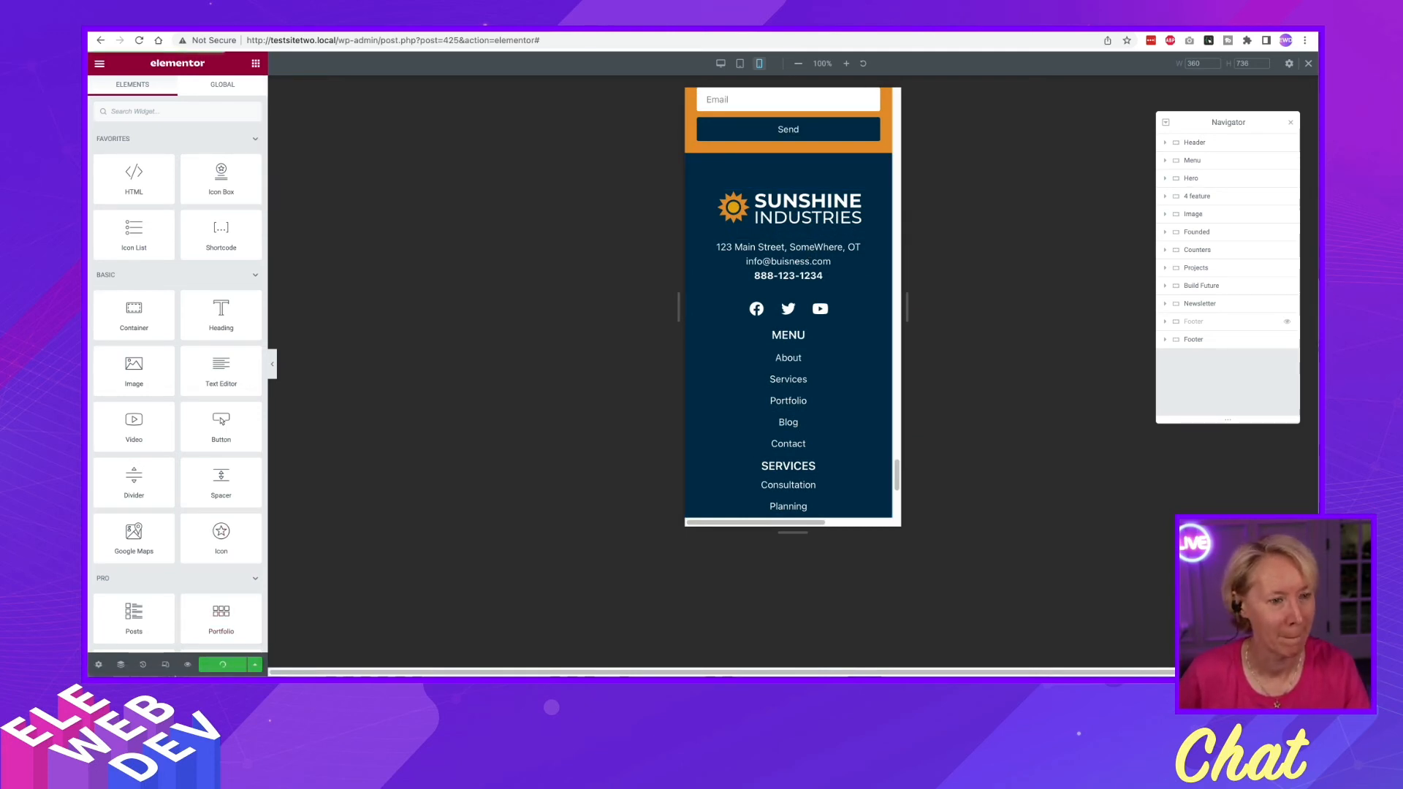
click(189, 665)
scroll(581, 357, down, 3)
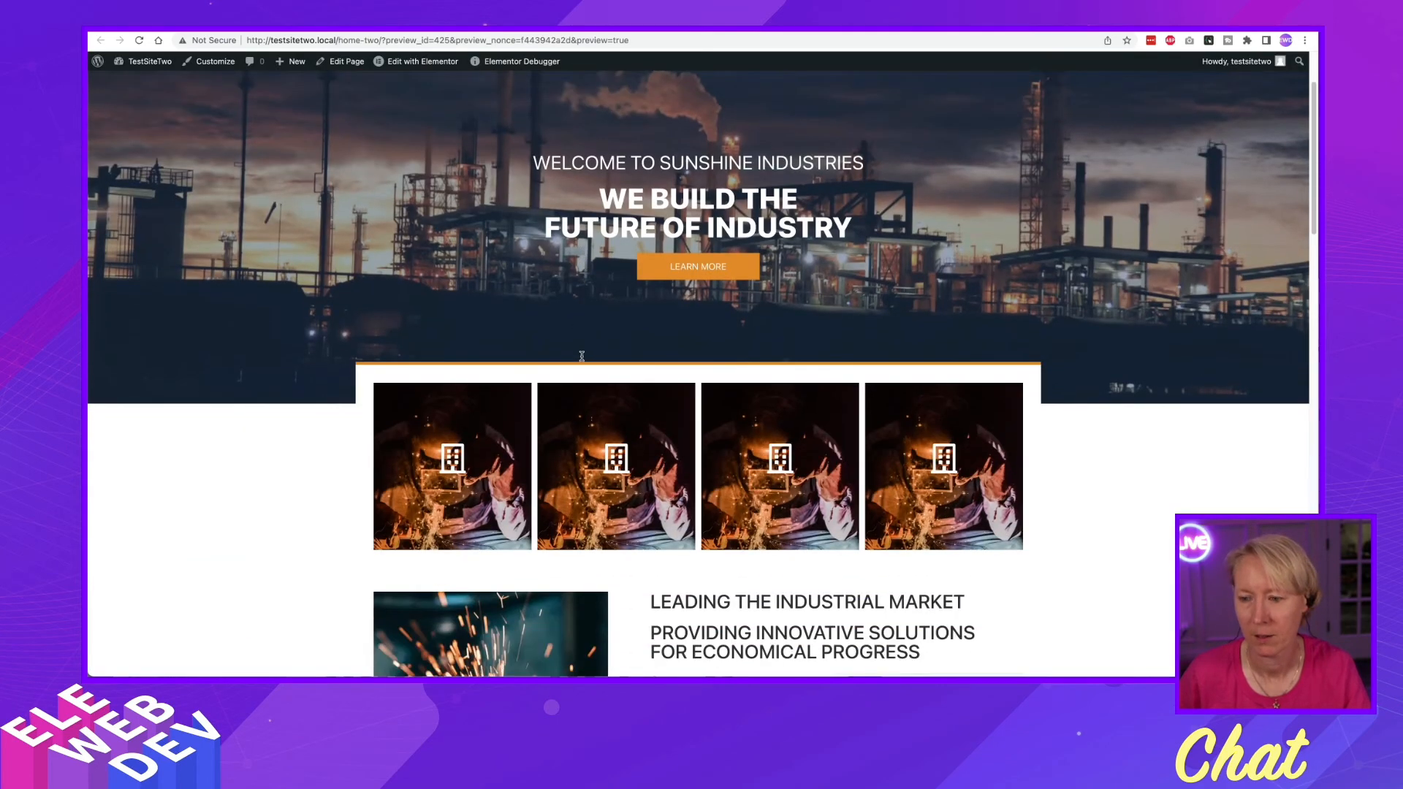
scroll(582, 358, down, 5)
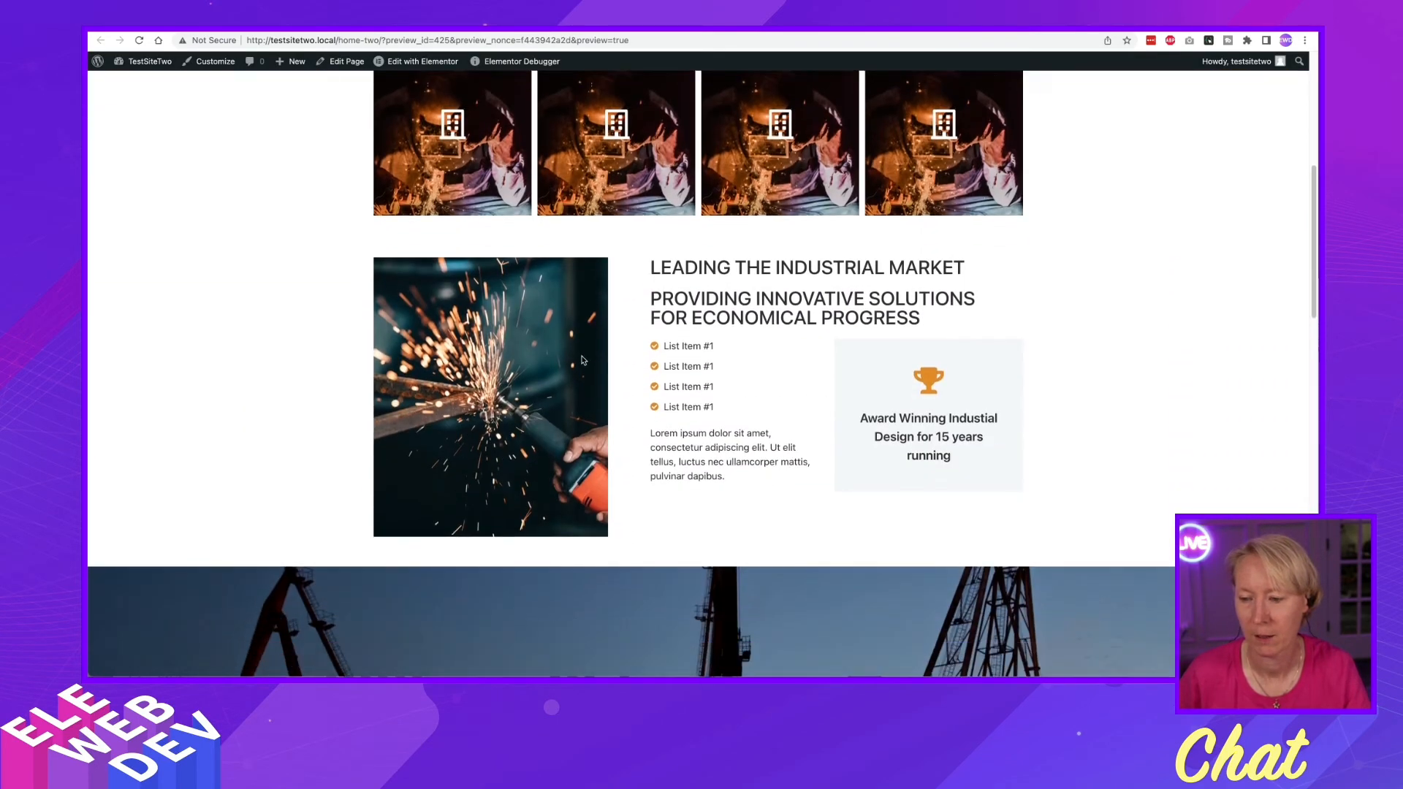
scroll(581, 359, down, 5)
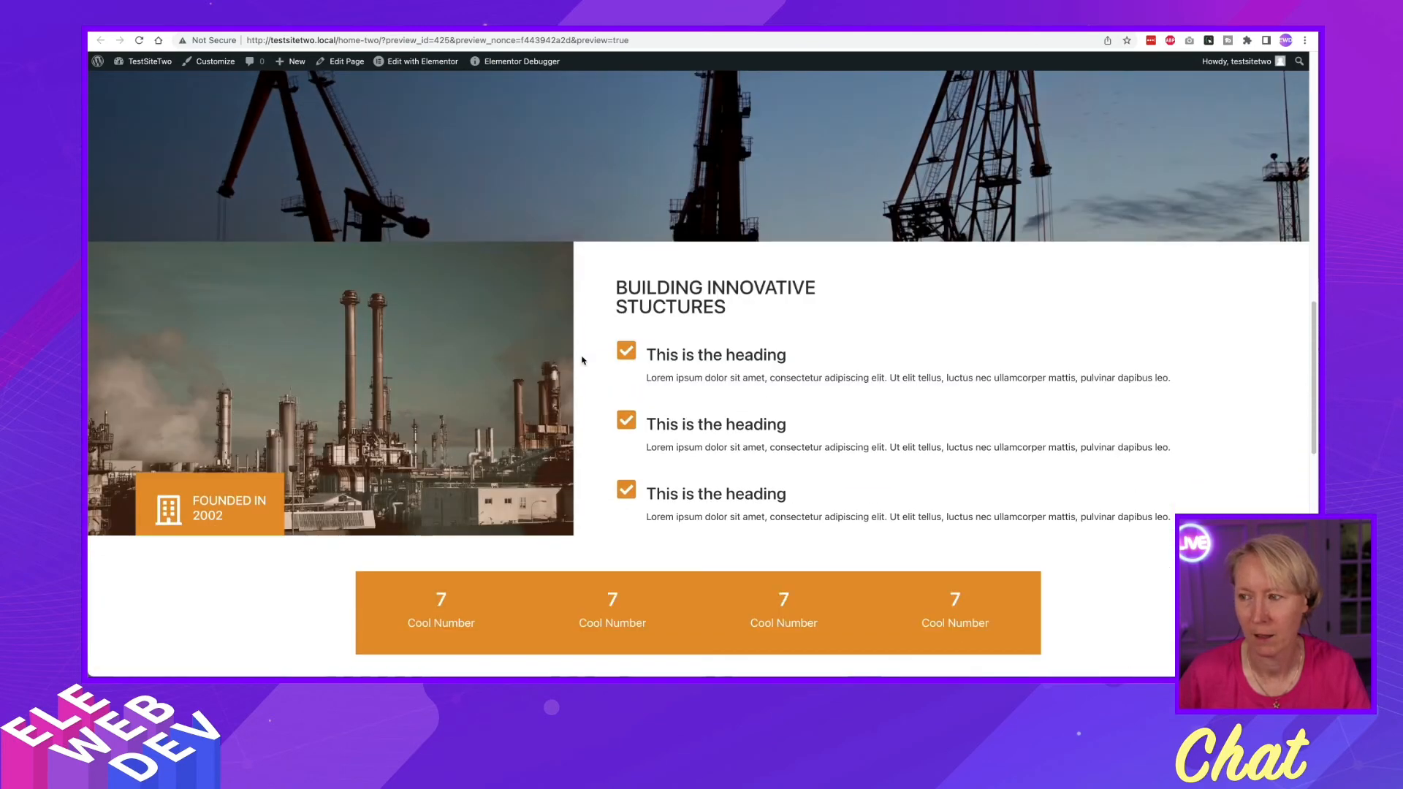
scroll(582, 360, down, 2)
Narrow the preview window through tablet to mobile width to examine how the Founded and counters sections adapt
drag(1313, 176, 830, 205)
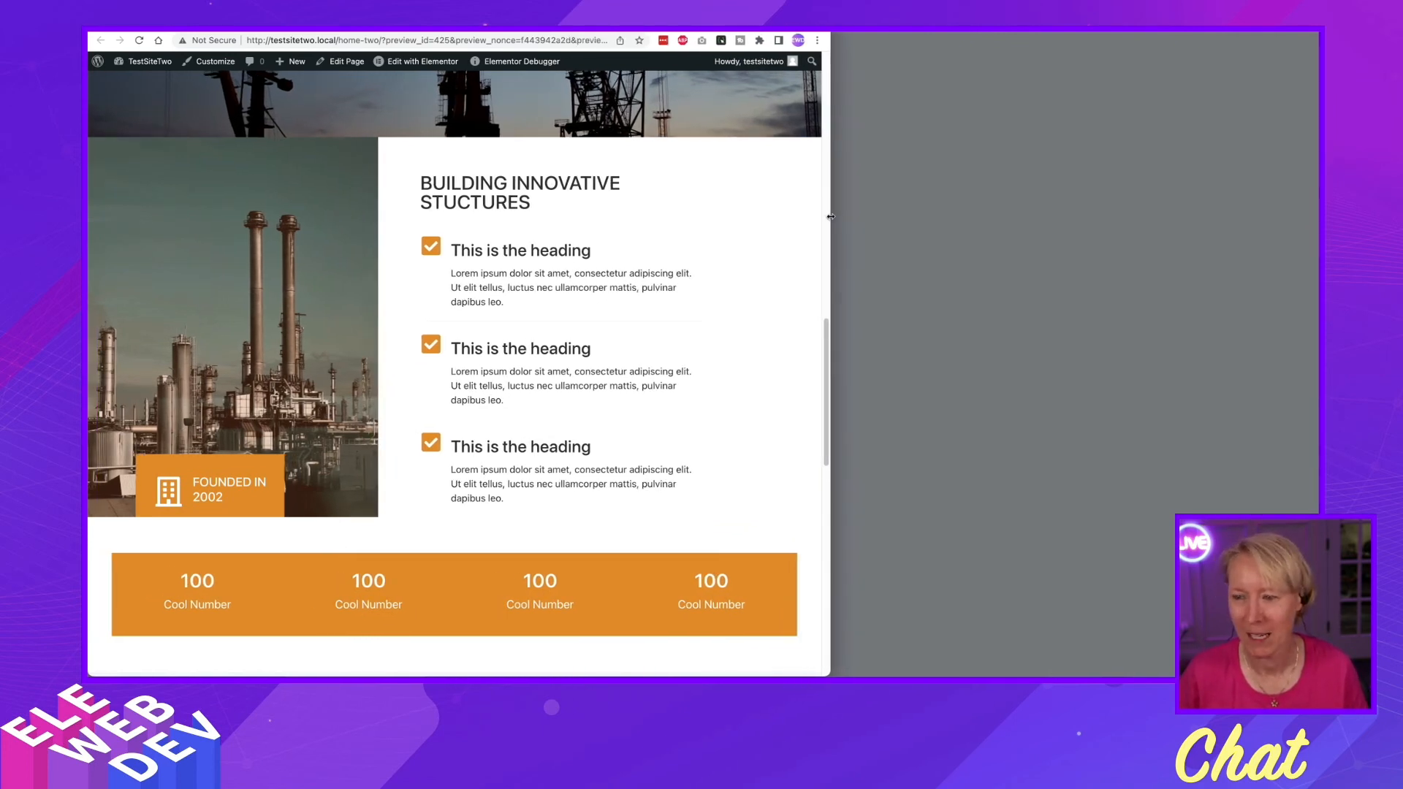
drag(830, 216, 722, 146)
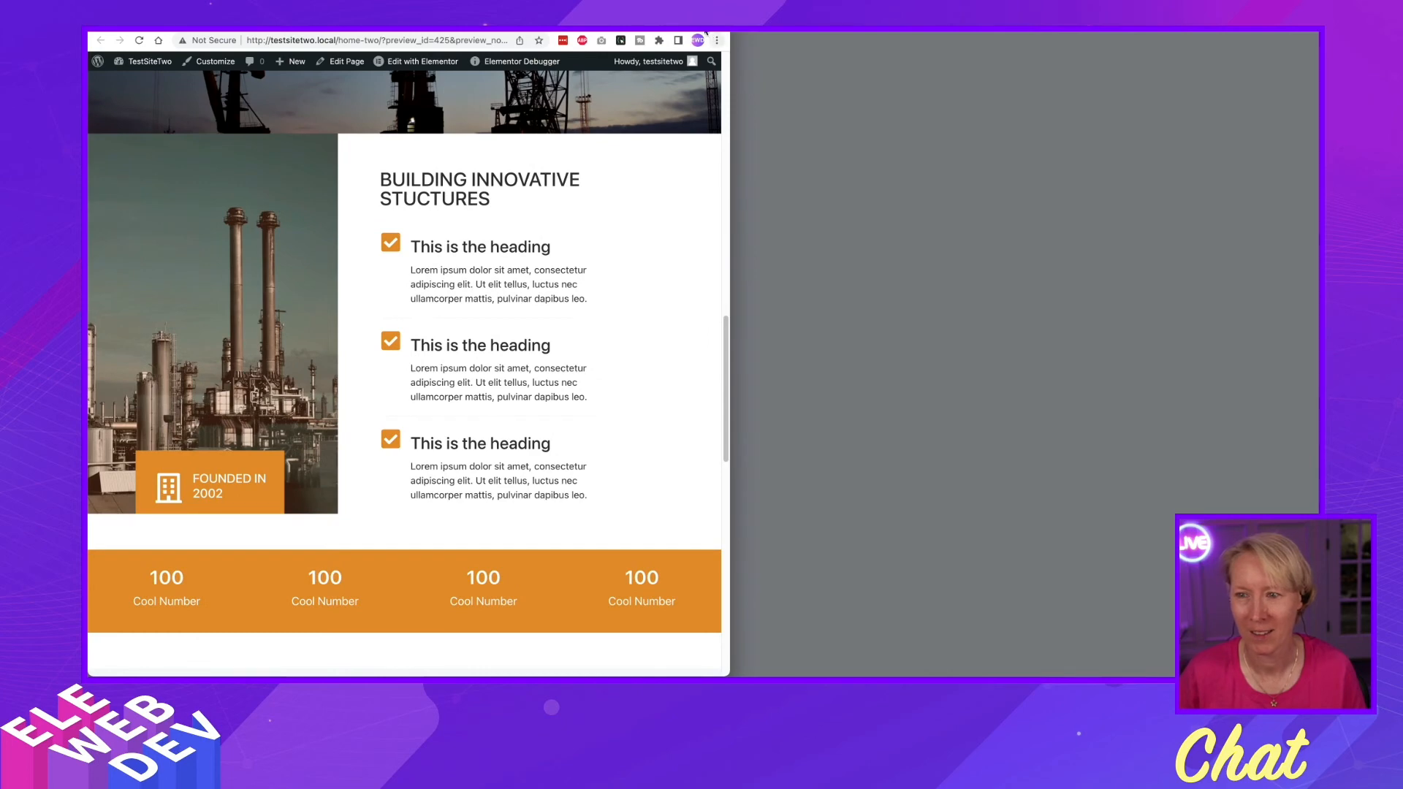
drag(643, 26, 780, 26)
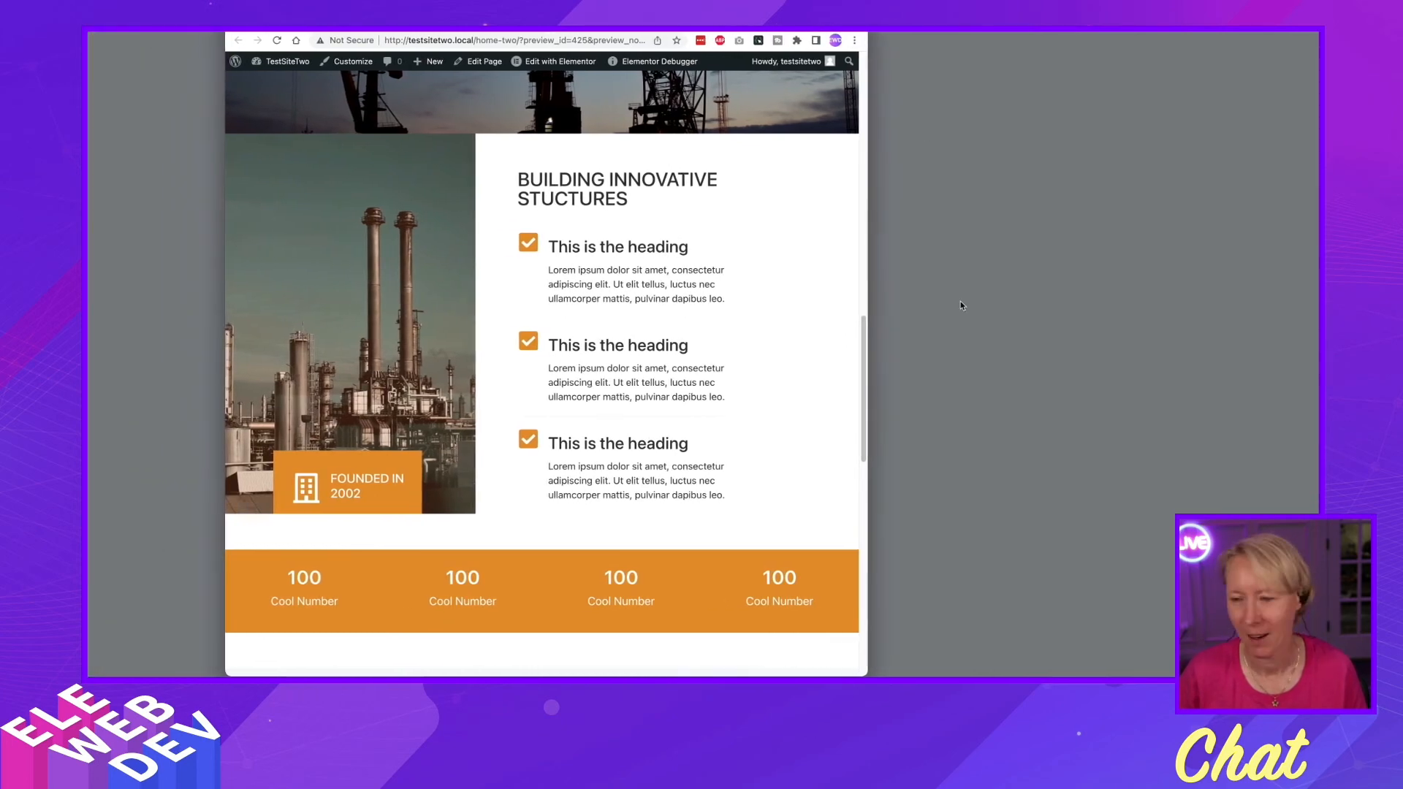
drag(870, 290, 636, 302)
scroll(494, 264, down, 2)
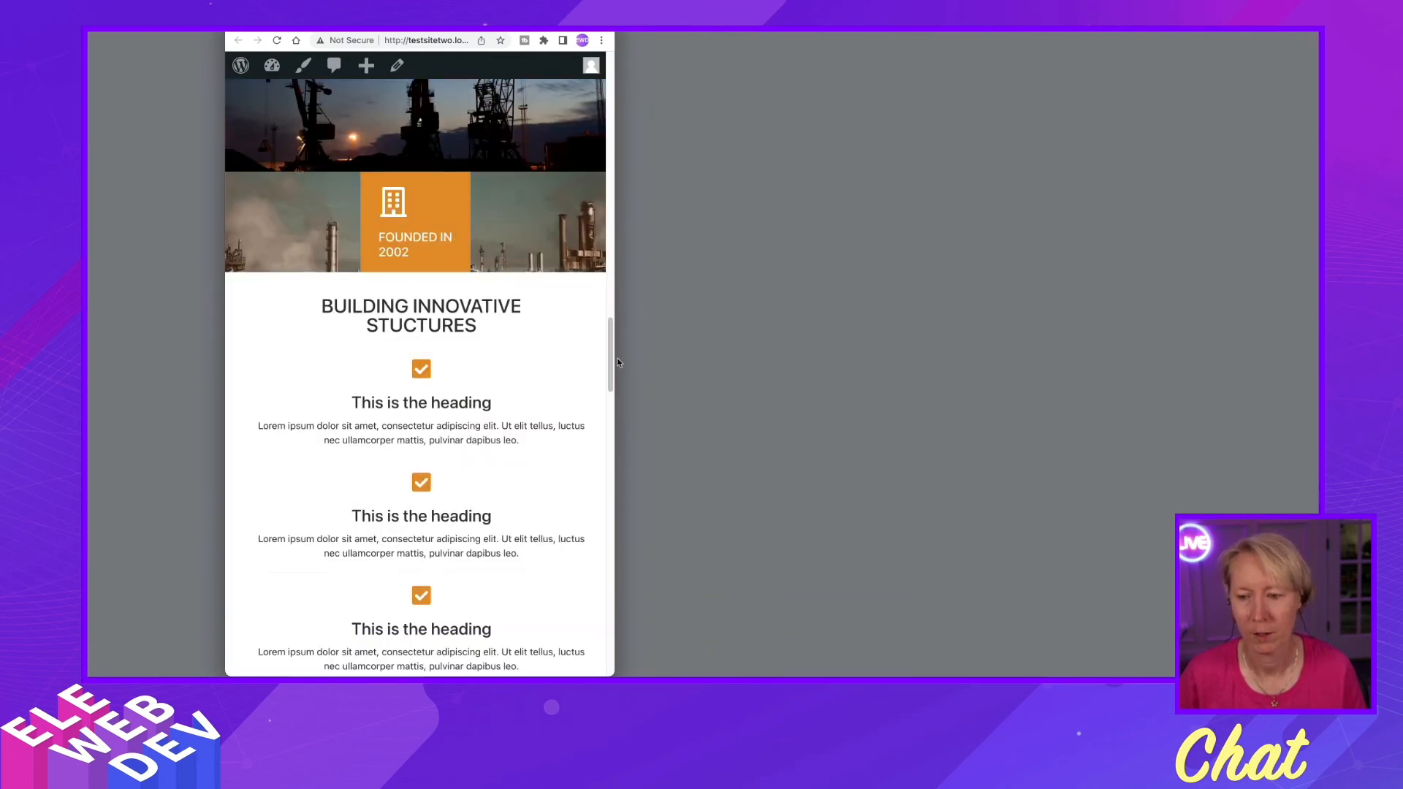
Examine the crane image, industrial market and feature image sections of the preview at mobile width
drag(616, 357, 612, 319)
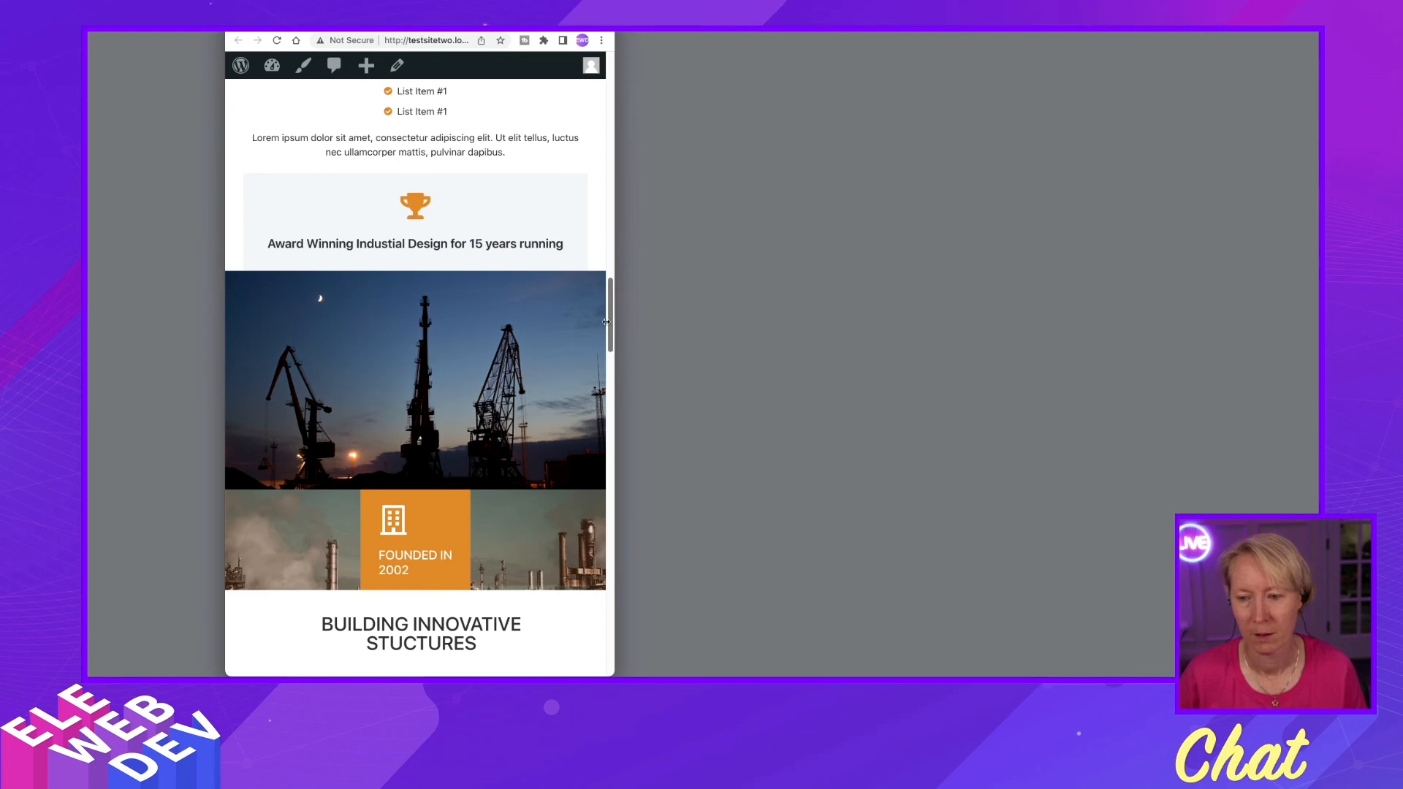
scroll(614, 281, up, 5)
drag(612, 280, 519, 261)
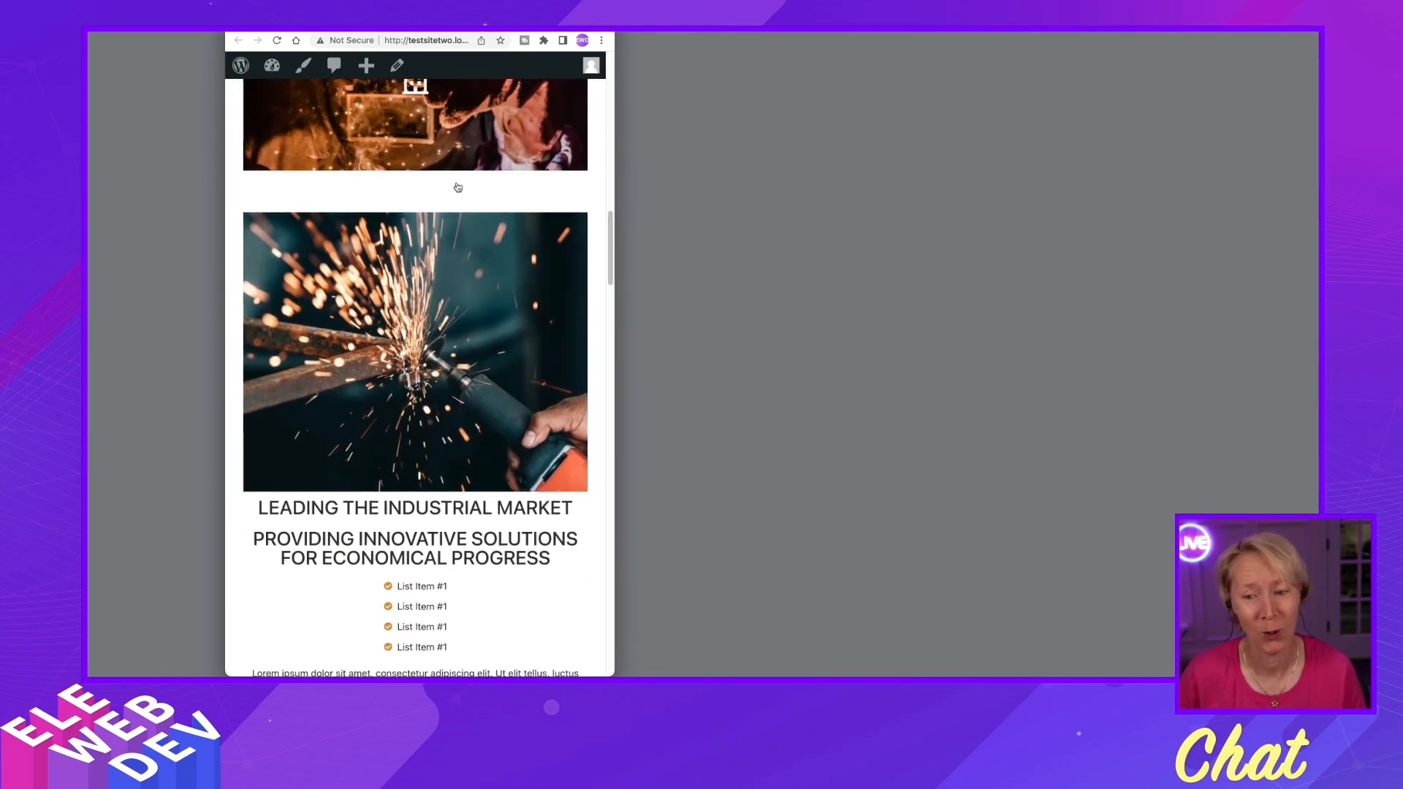
mouse_move(605, 261)
mouse_down()
mouse_move(615, 294)
mouse_move(616, 247)
mouse_move(622, 273)
mouse_up()
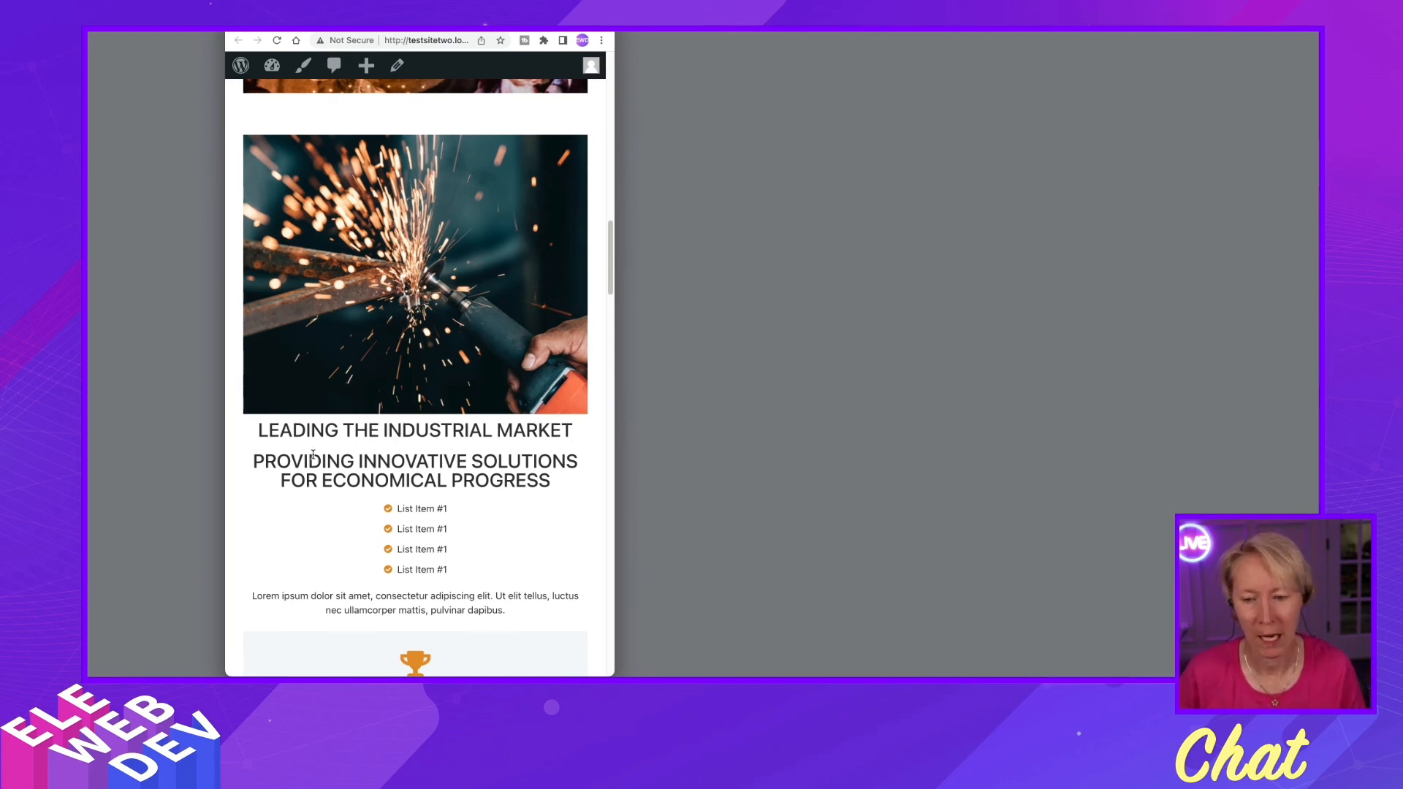
scroll(388, 208, up, 5)
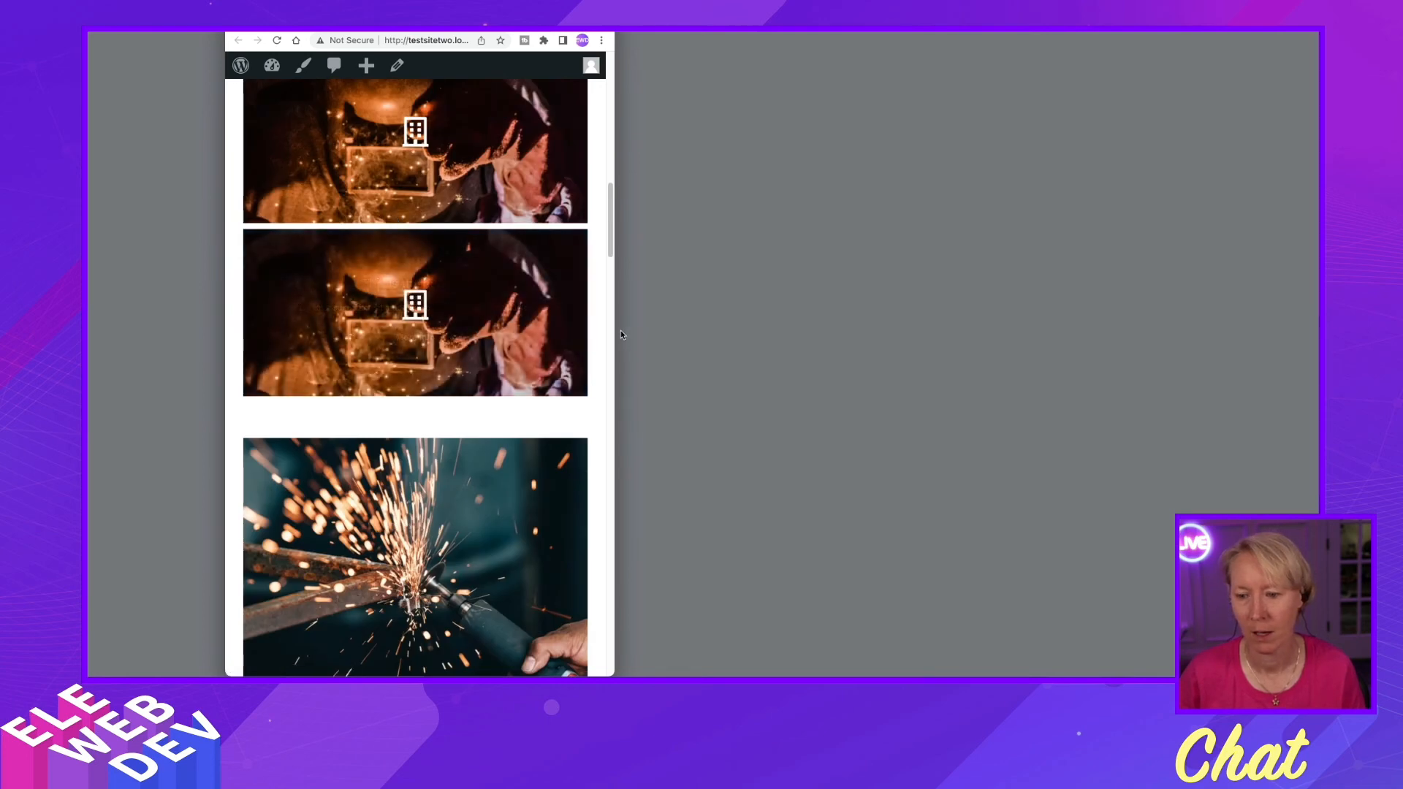
Widen the preview window back to desktop width and examine the page from the Founded section down to the footer
drag(615, 334, 1314, 313)
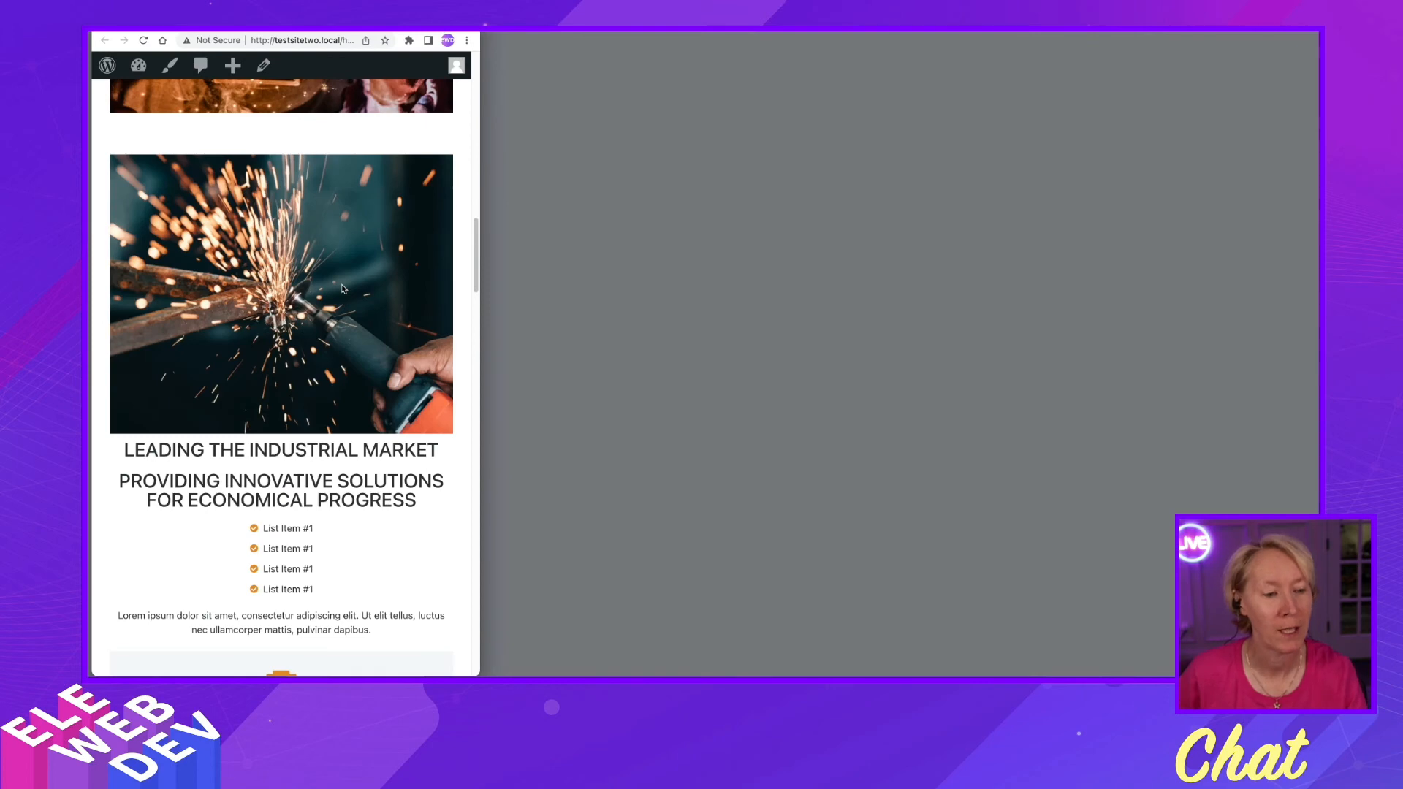
drag(476, 331, 1313, 387)
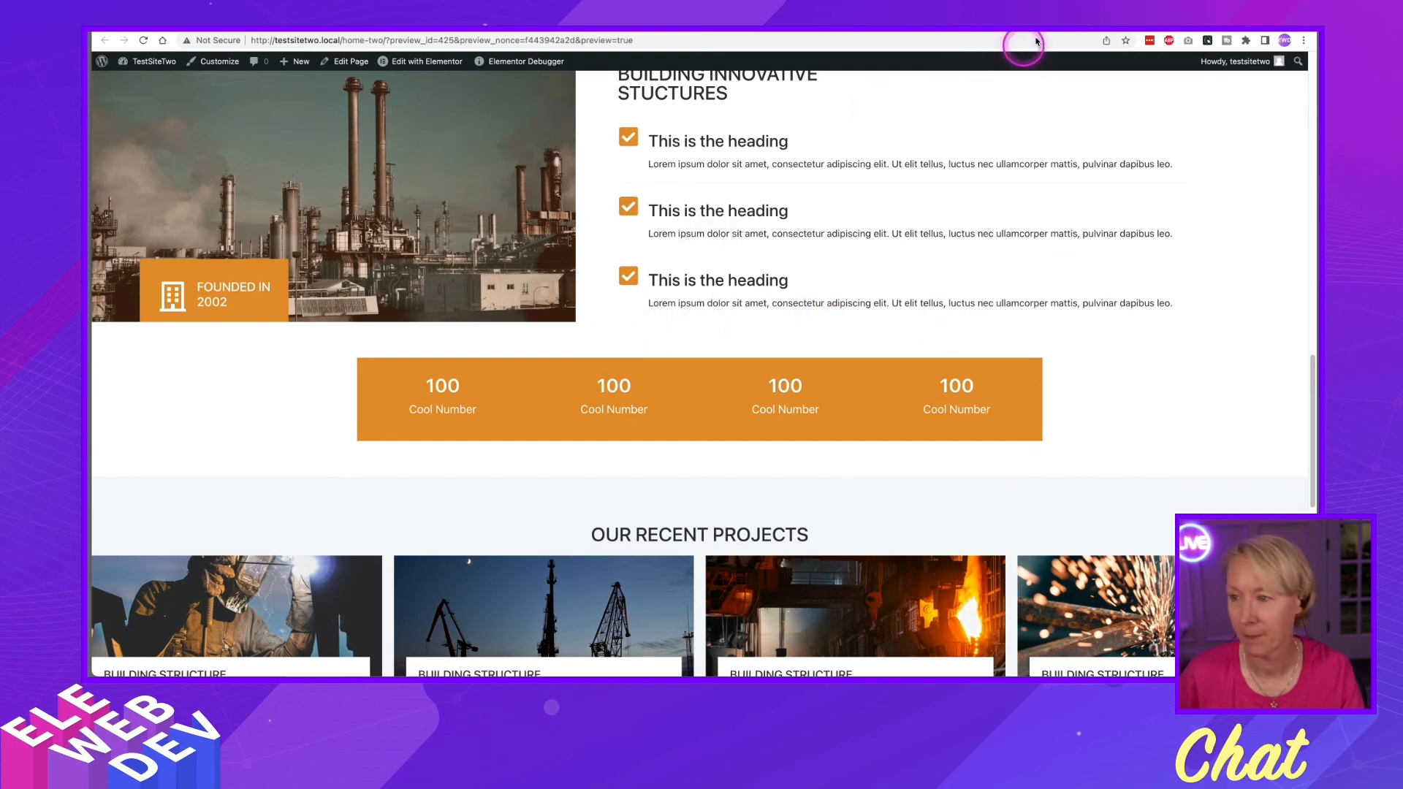
click(972, 30)
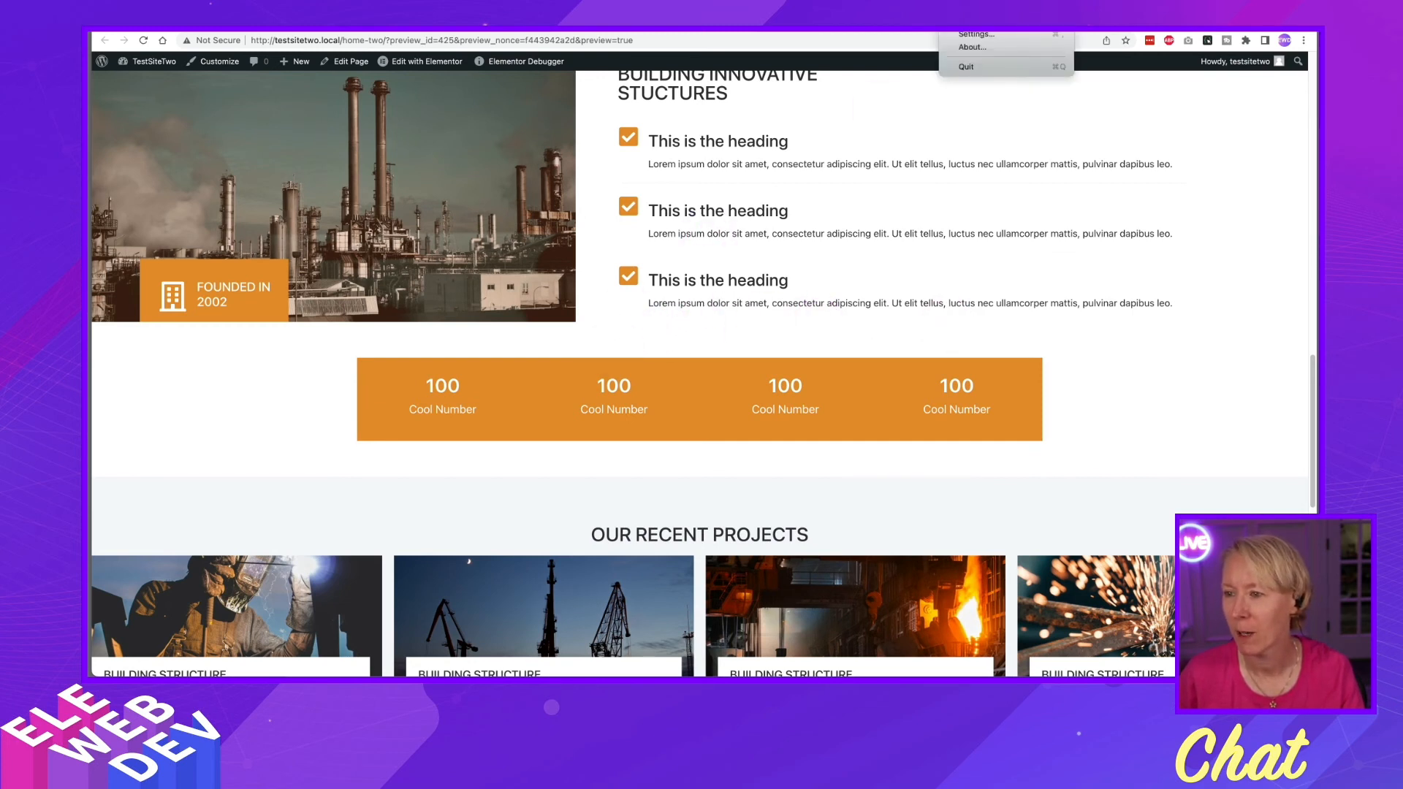
click(784, 320)
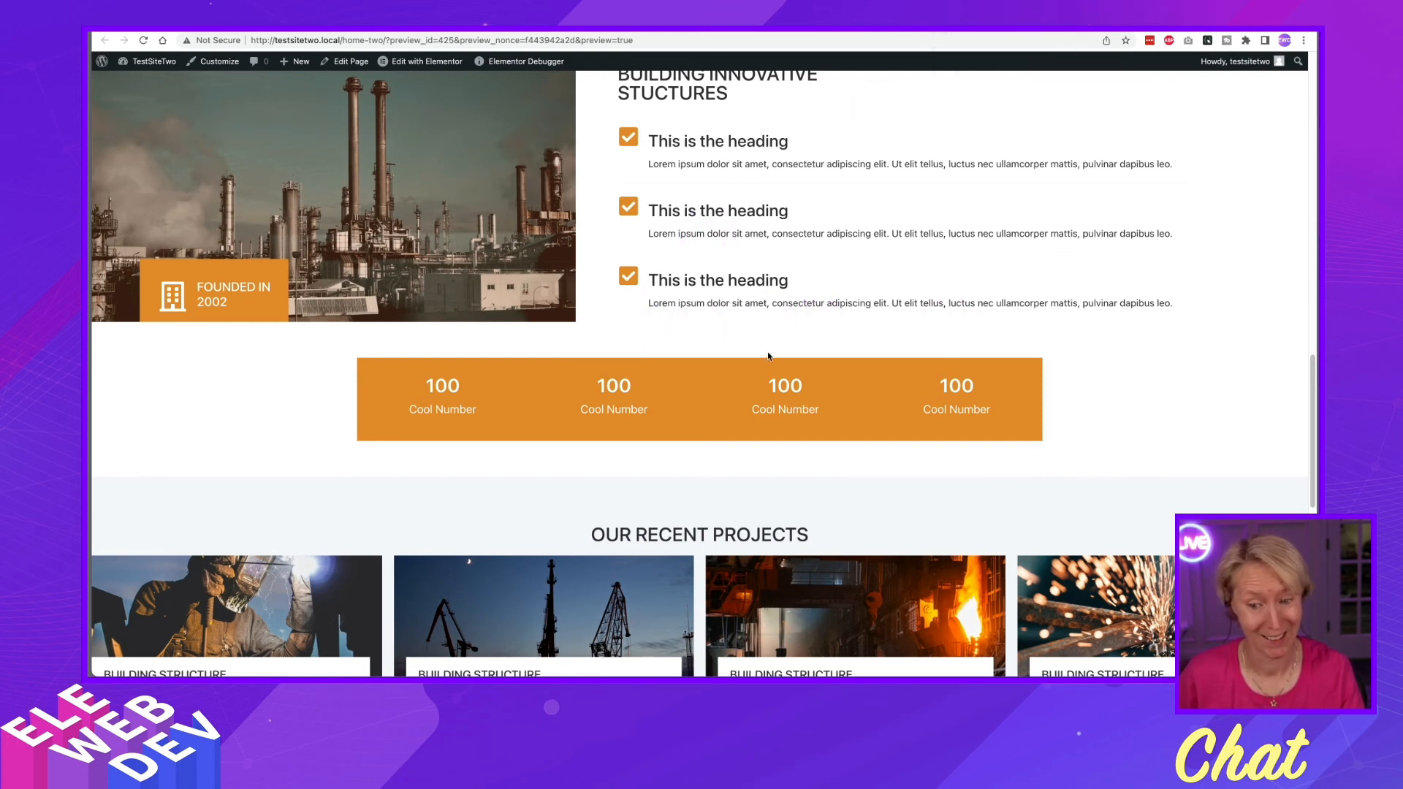
scroll(767, 353, up, 3)
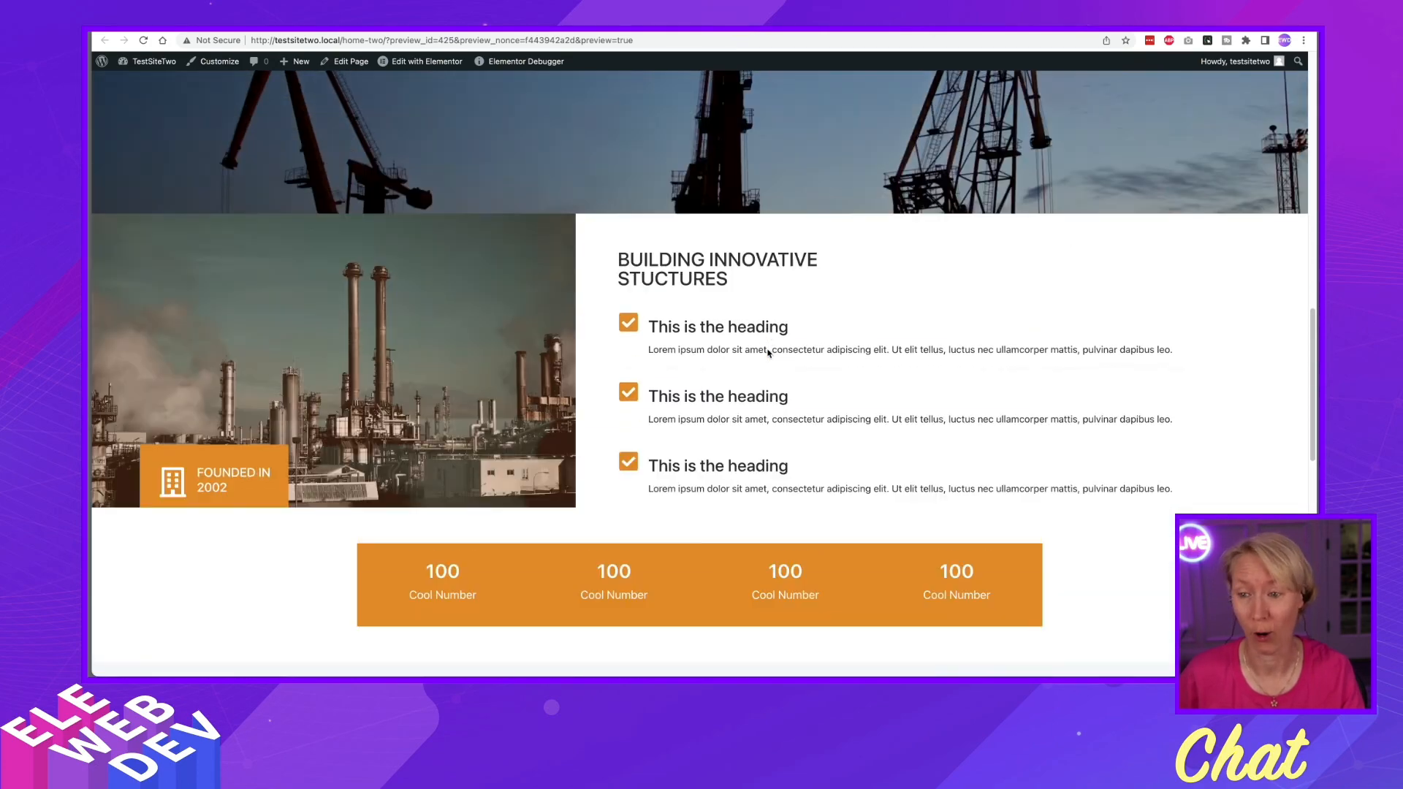
scroll(768, 352, down, 10)
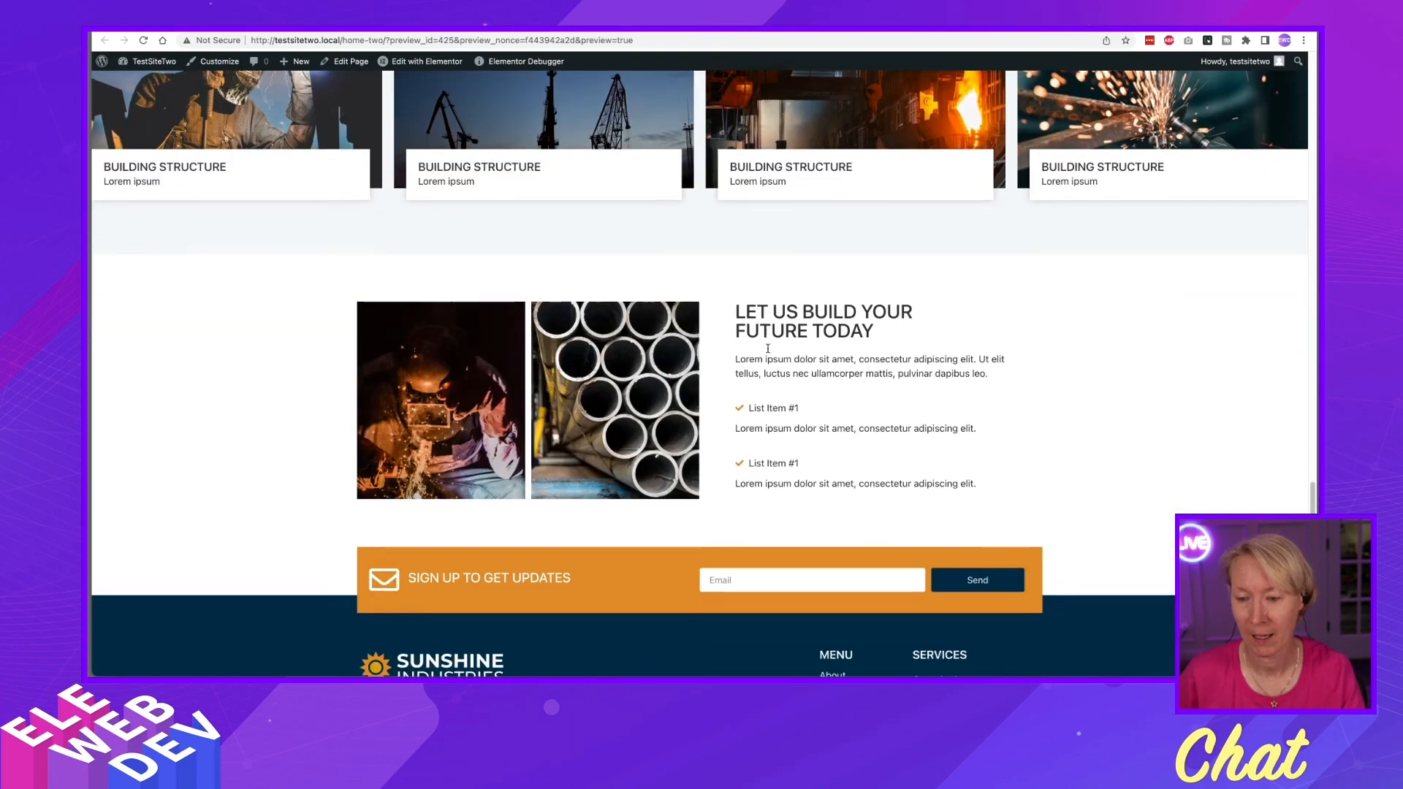
scroll(767, 348, down, 1)
Narrow the preview window to mobile width, examine the page down to the Let Us Build Your Future section, and widen it back to desktop
drag(1318, 323, 537, 338)
scroll(378, 340, down, 7)
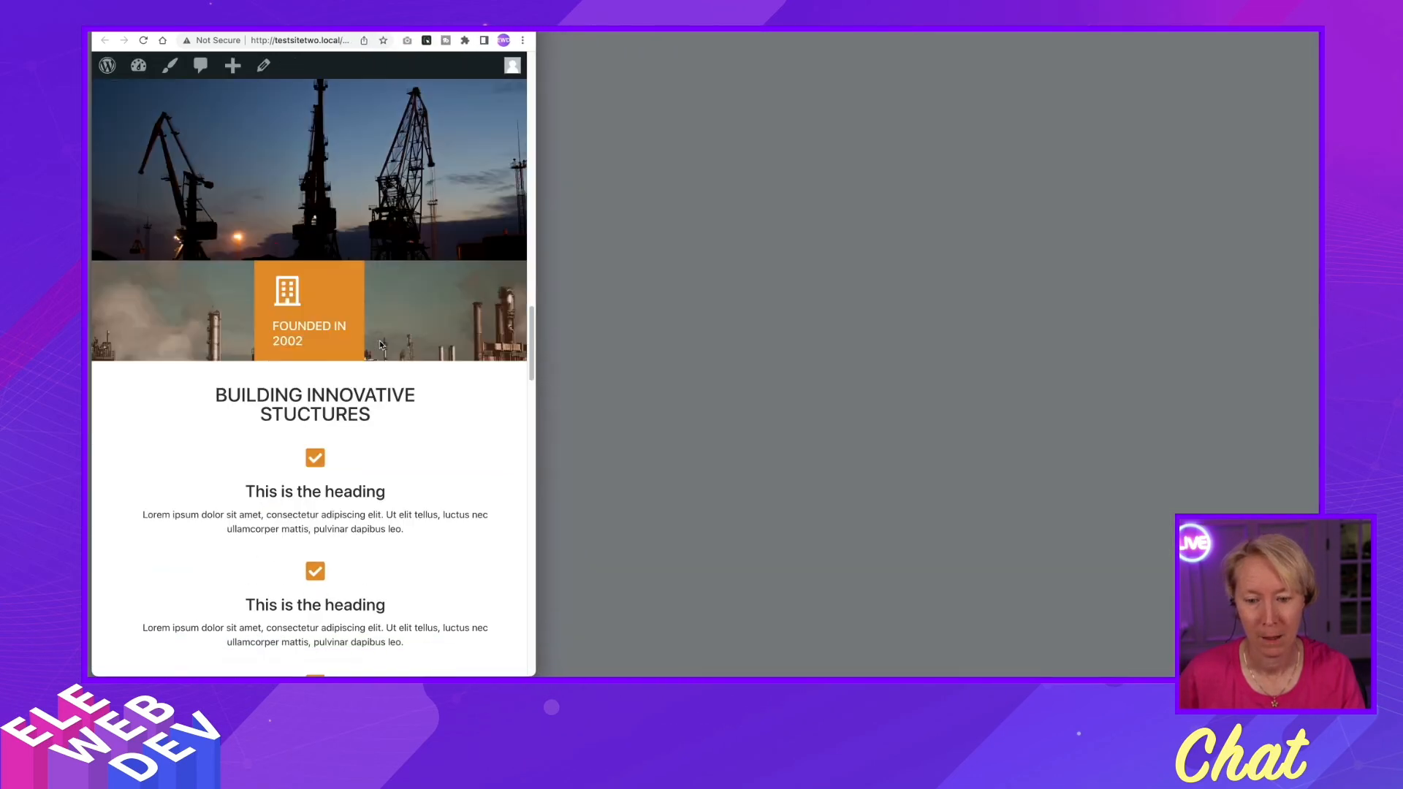
scroll(377, 337, down, 7)
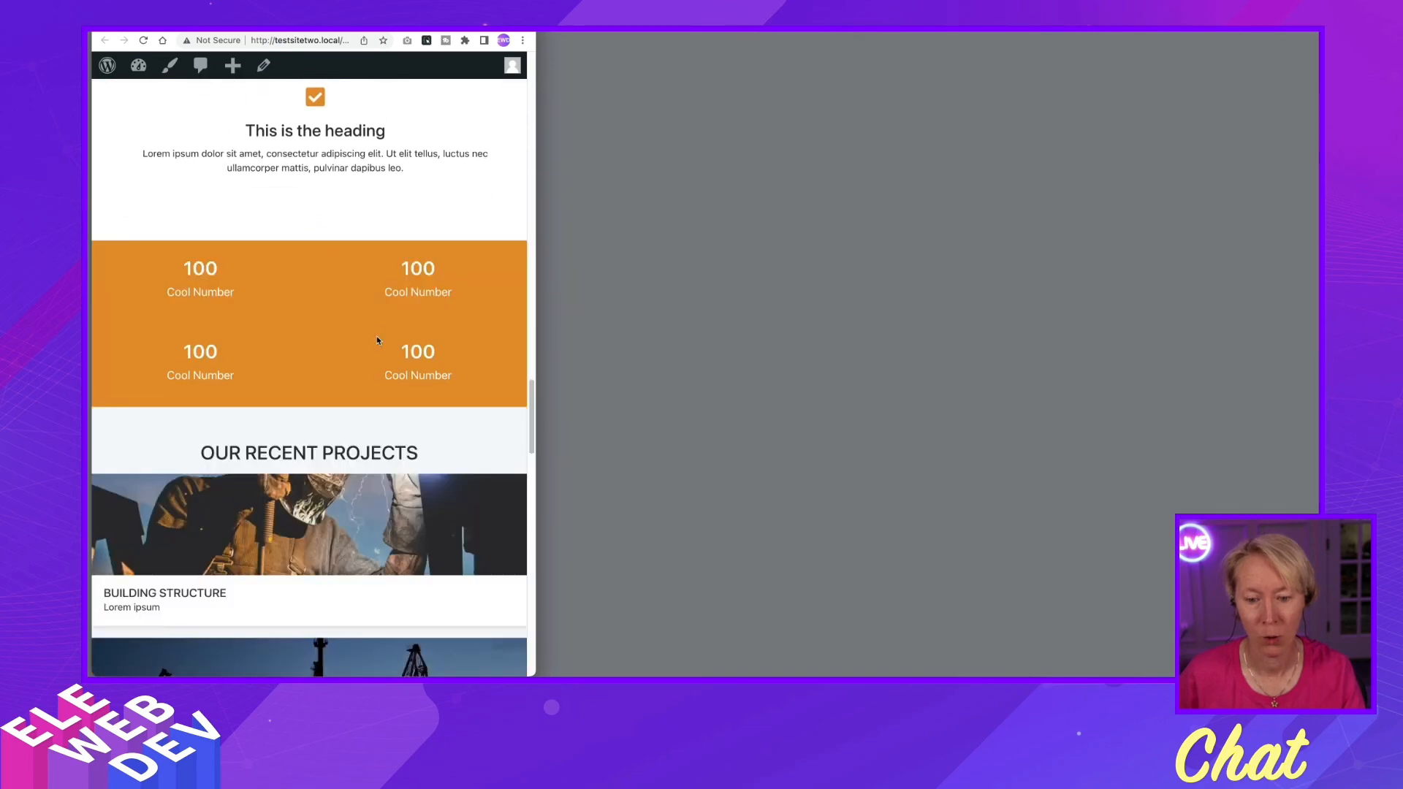
scroll(377, 340, down, 7)
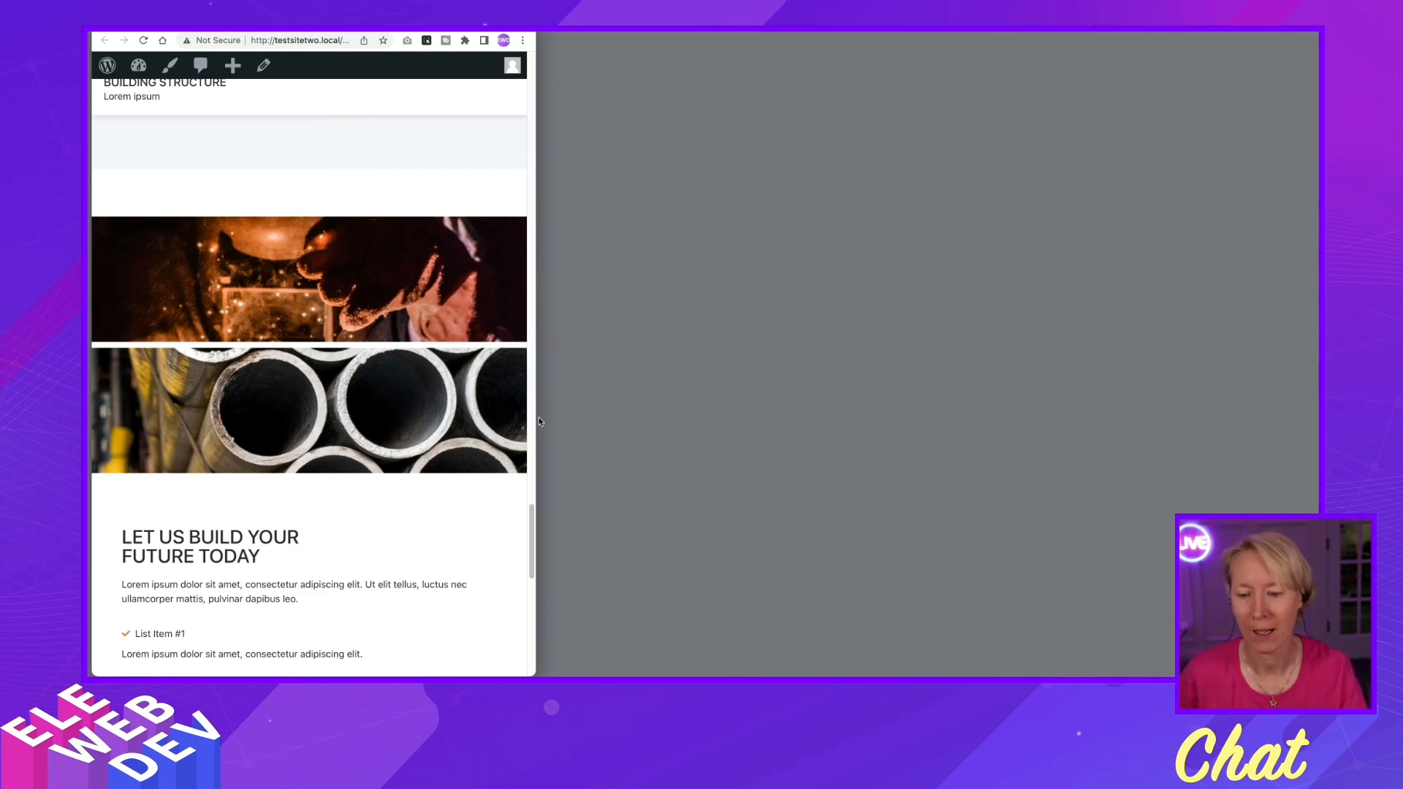
drag(537, 419, 1316, 424)
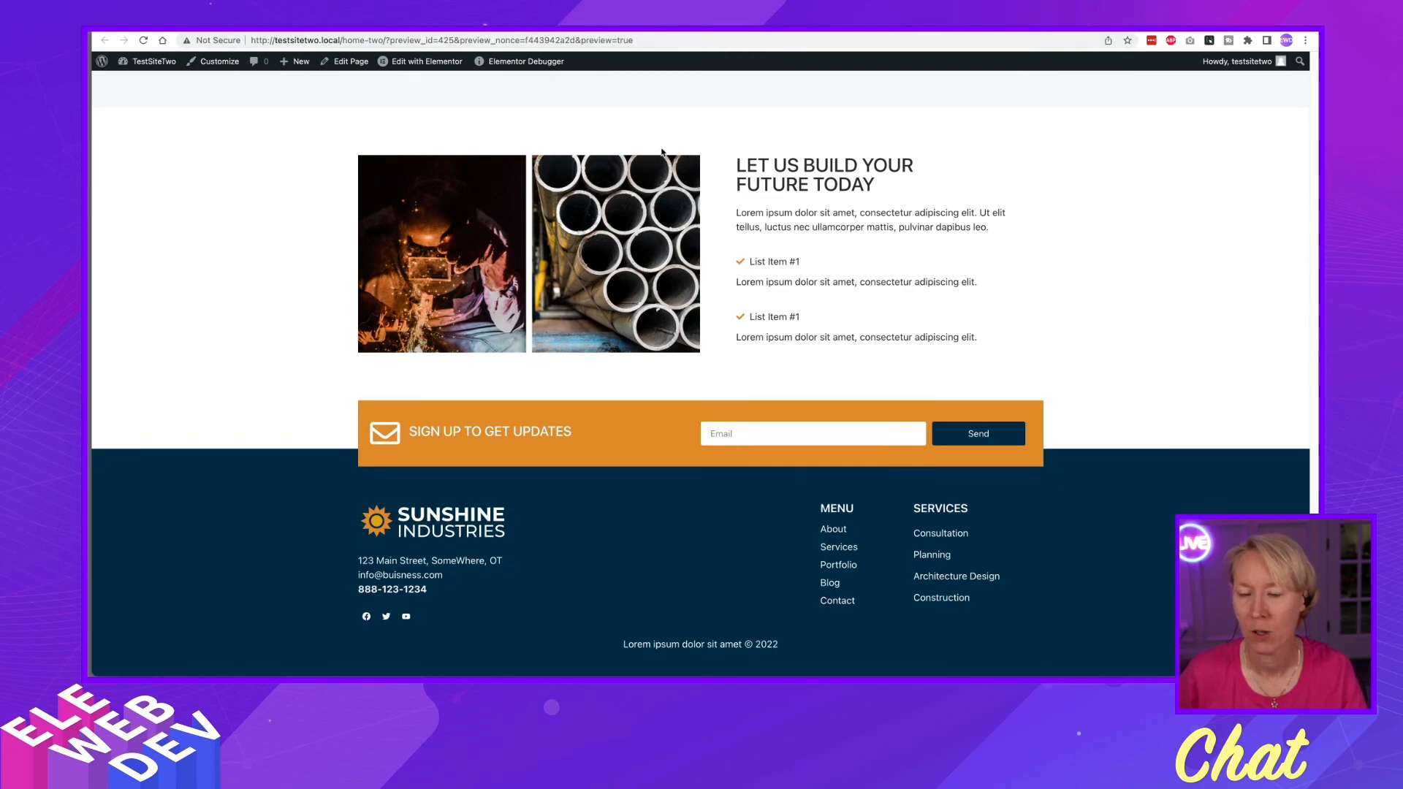
scroll(661, 152, up, 1)
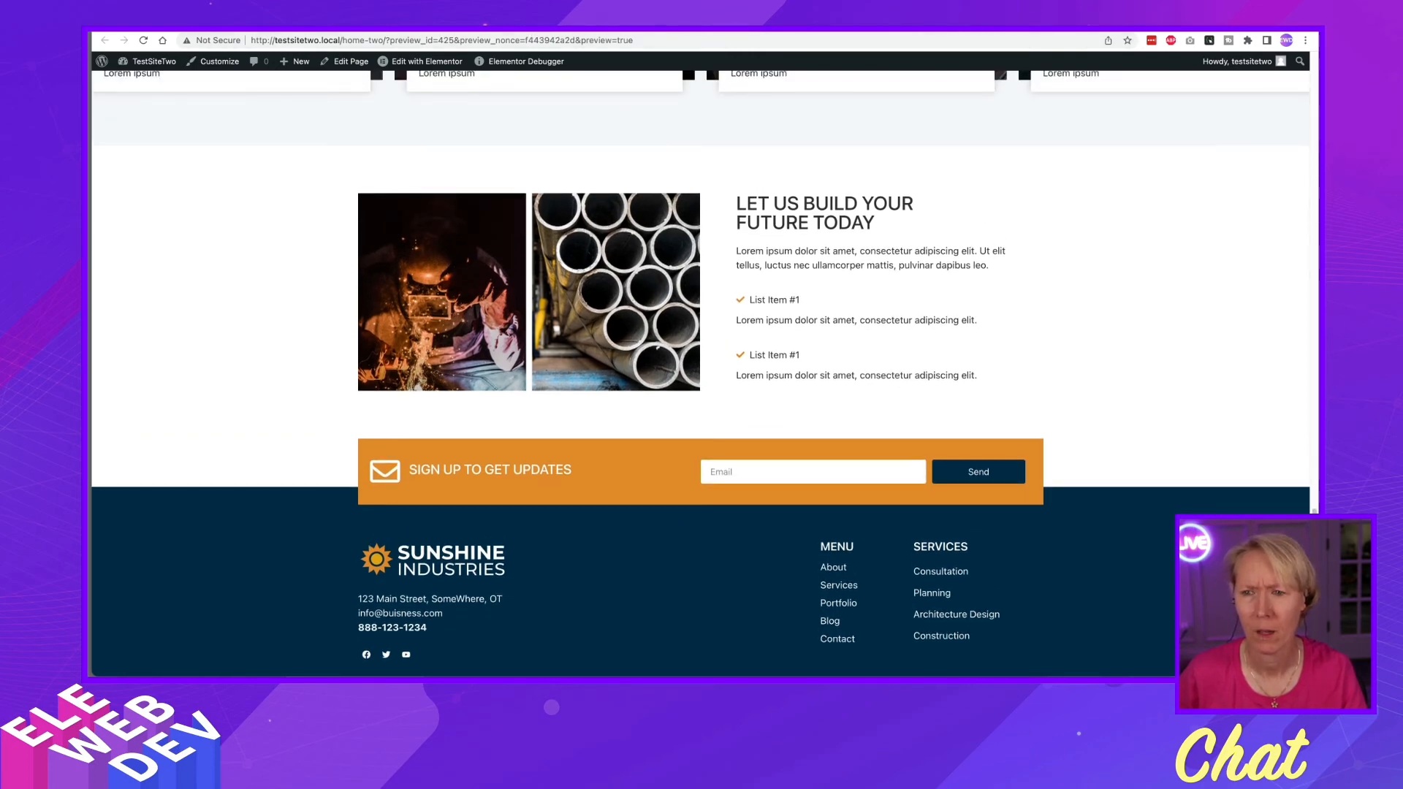
Close the preview and switch the Build Future container's order to custom in the desktop view
key(super+w)
scroll(537, 96, up, 7)
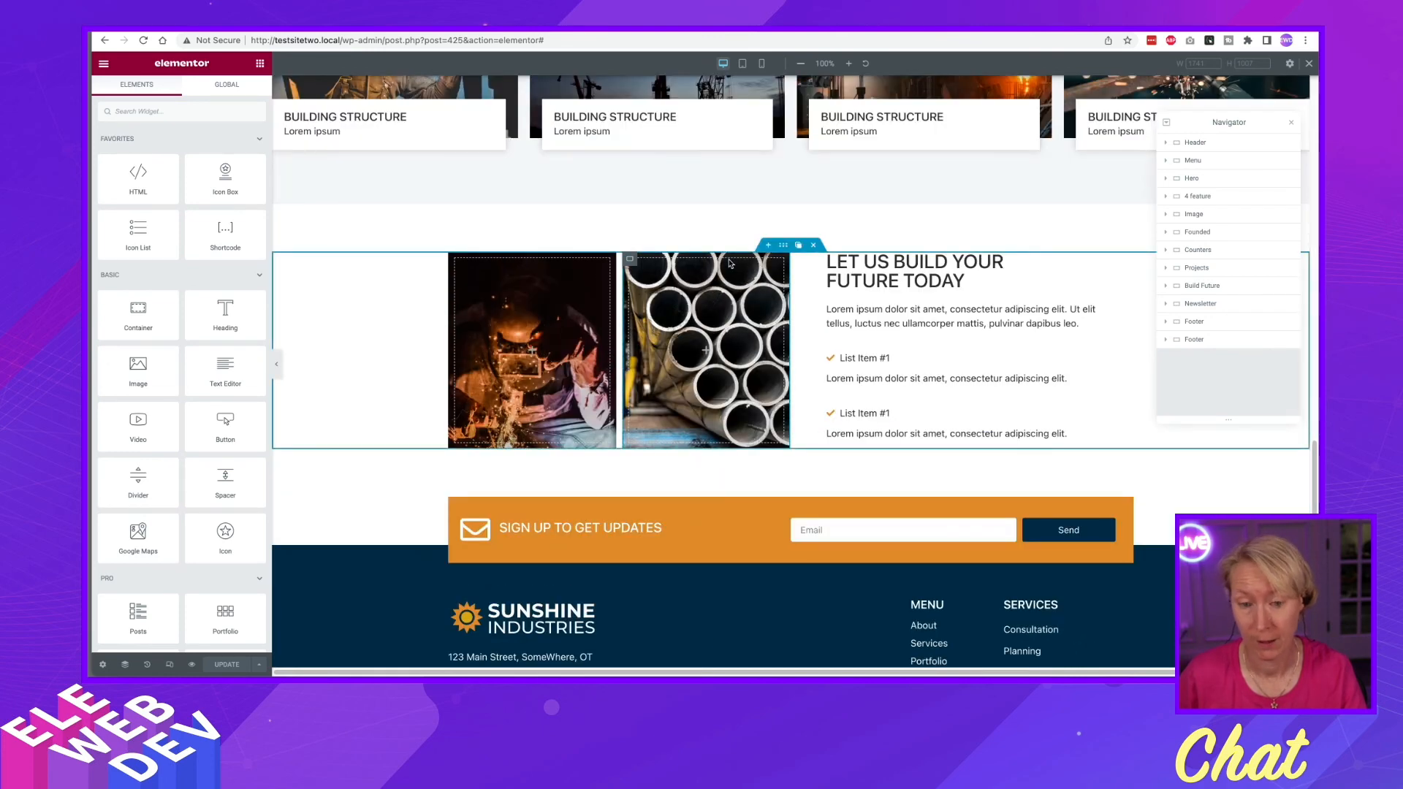
right_click(783, 248)
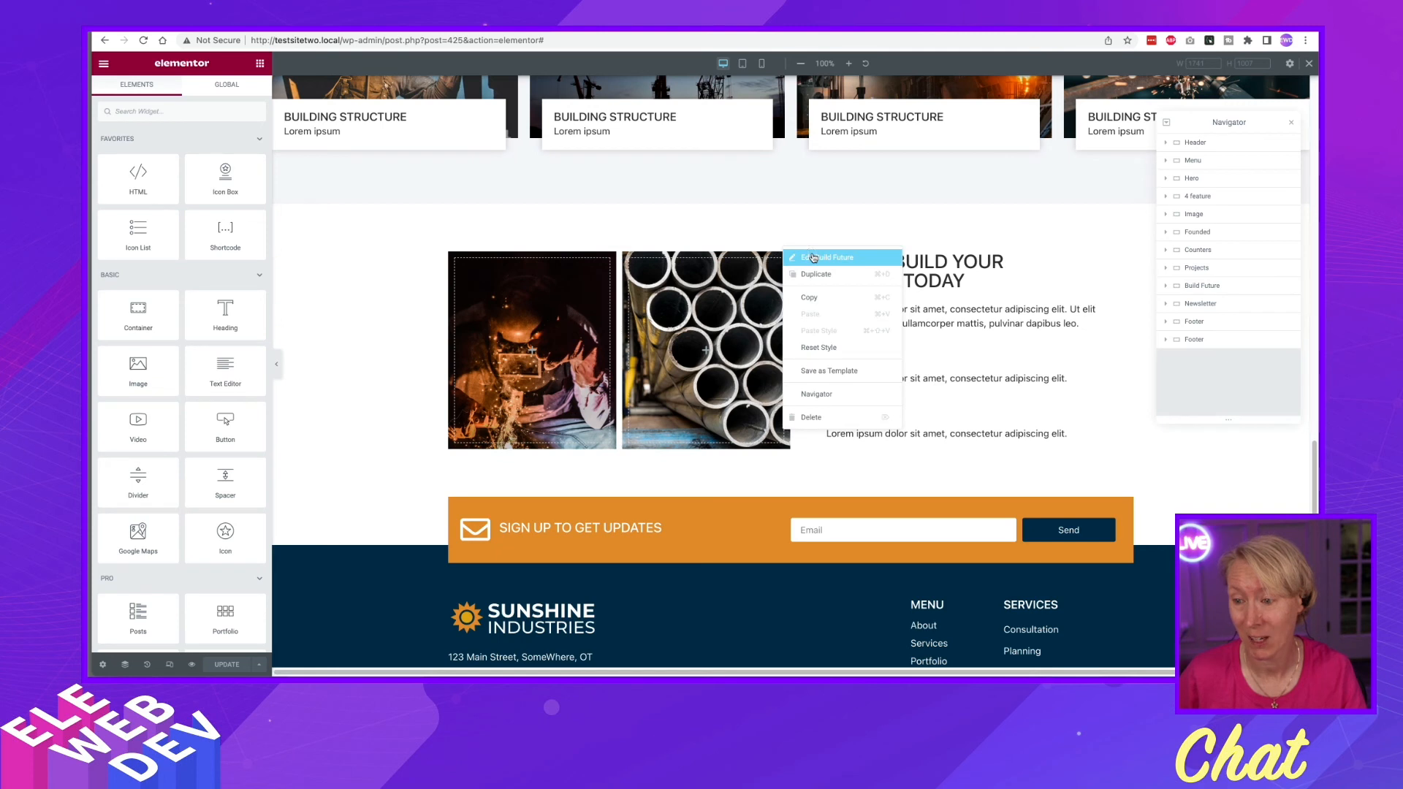
click(802, 261)
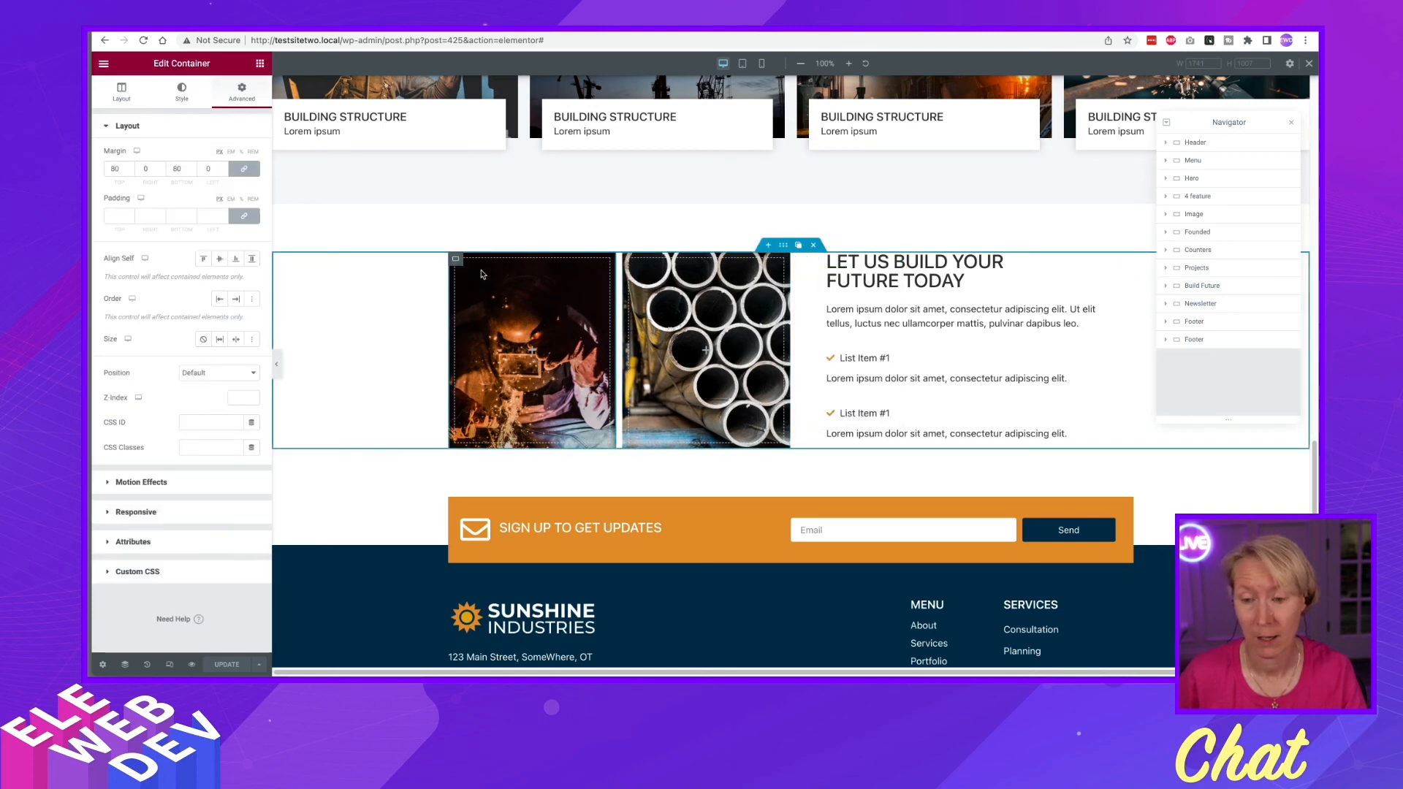
right_click(784, 249)
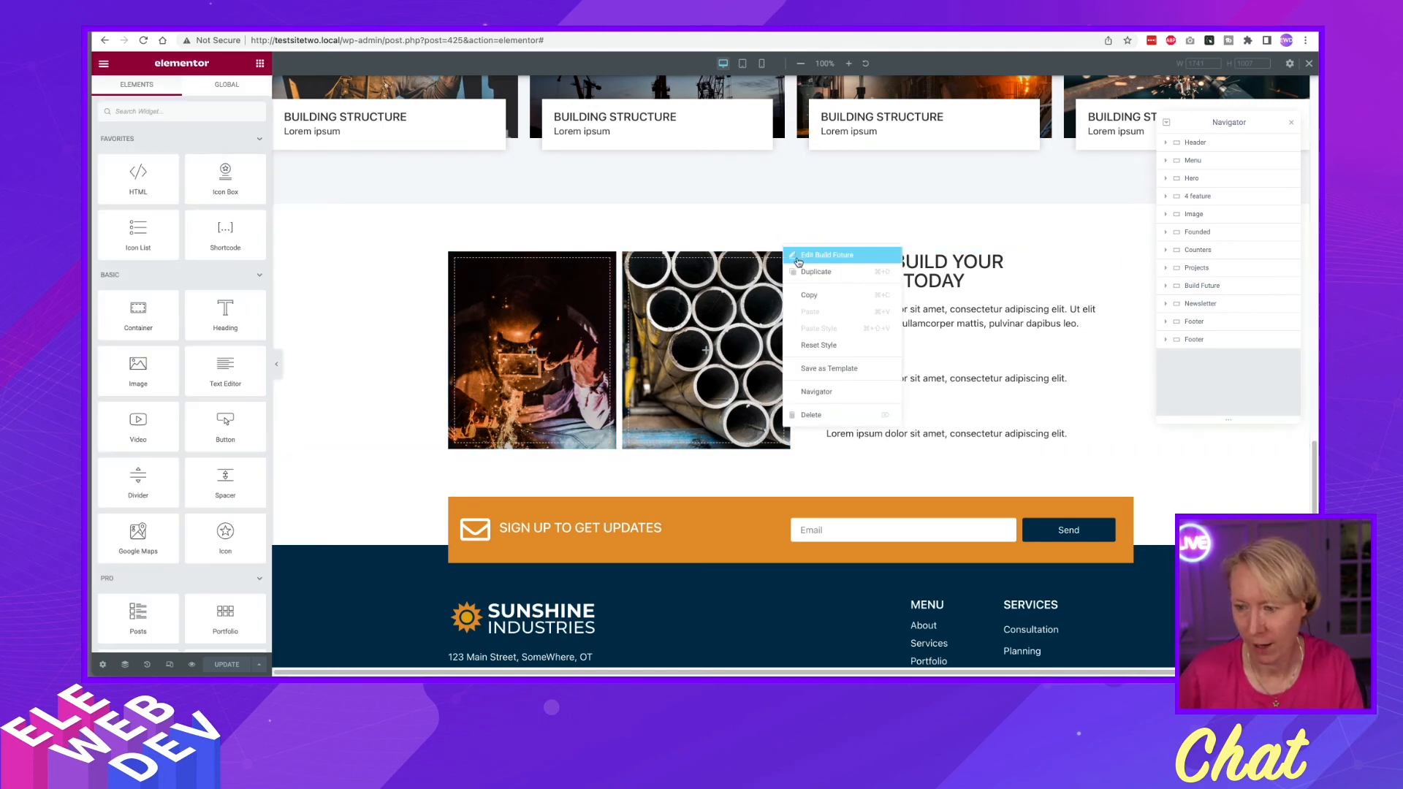
click(809, 260)
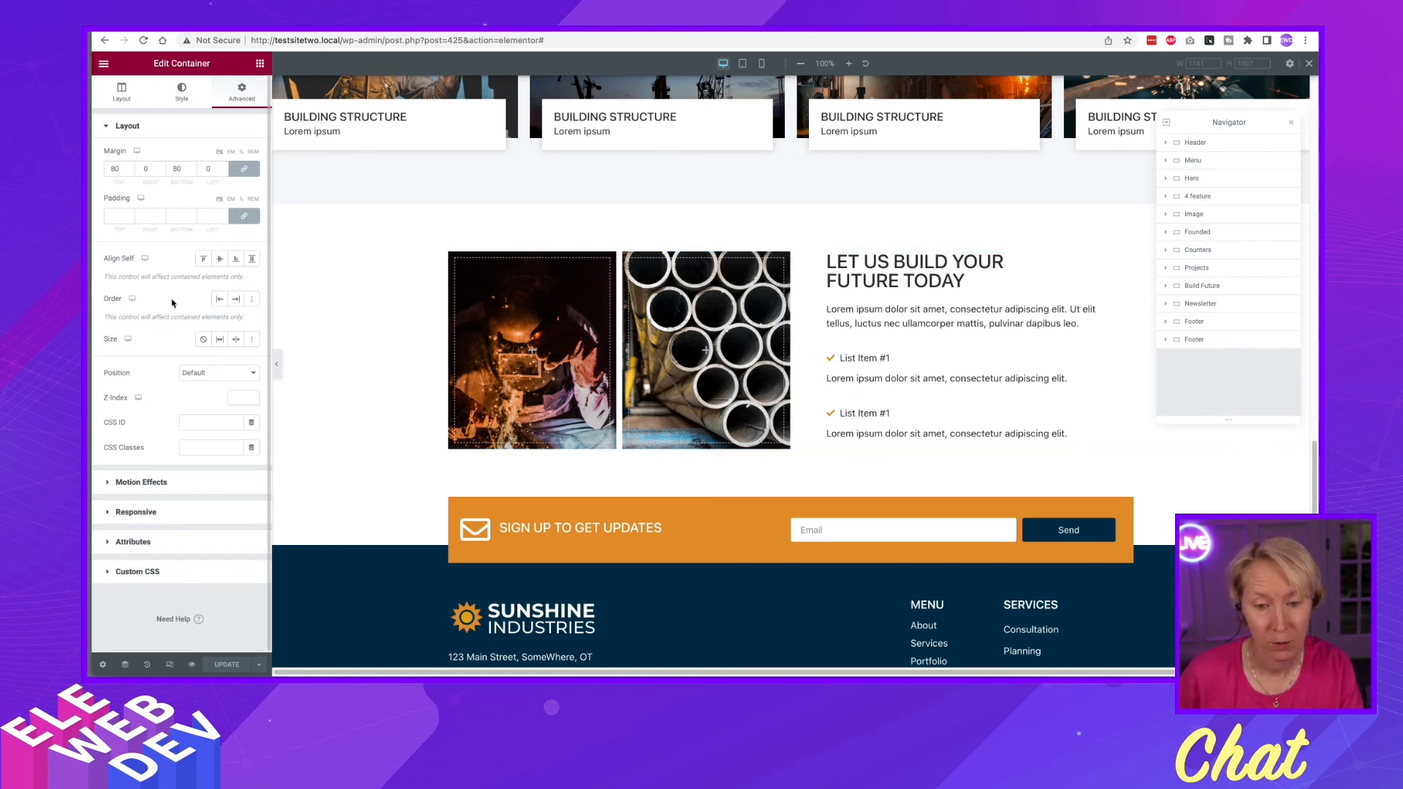
click(254, 299)
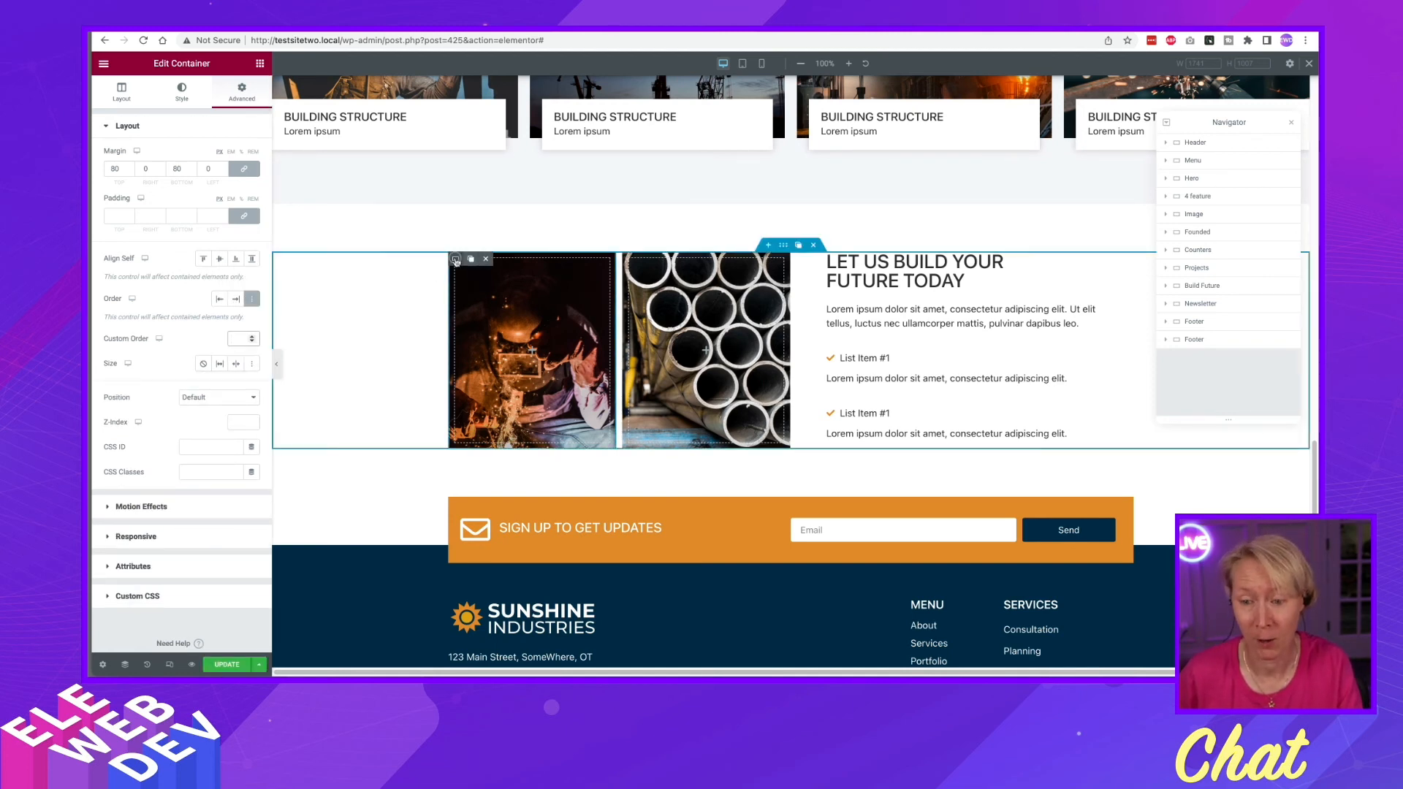
Give the welder image container in the Build Future section a custom order of 1 for desktop
right_click(455, 261)
key(Escape)
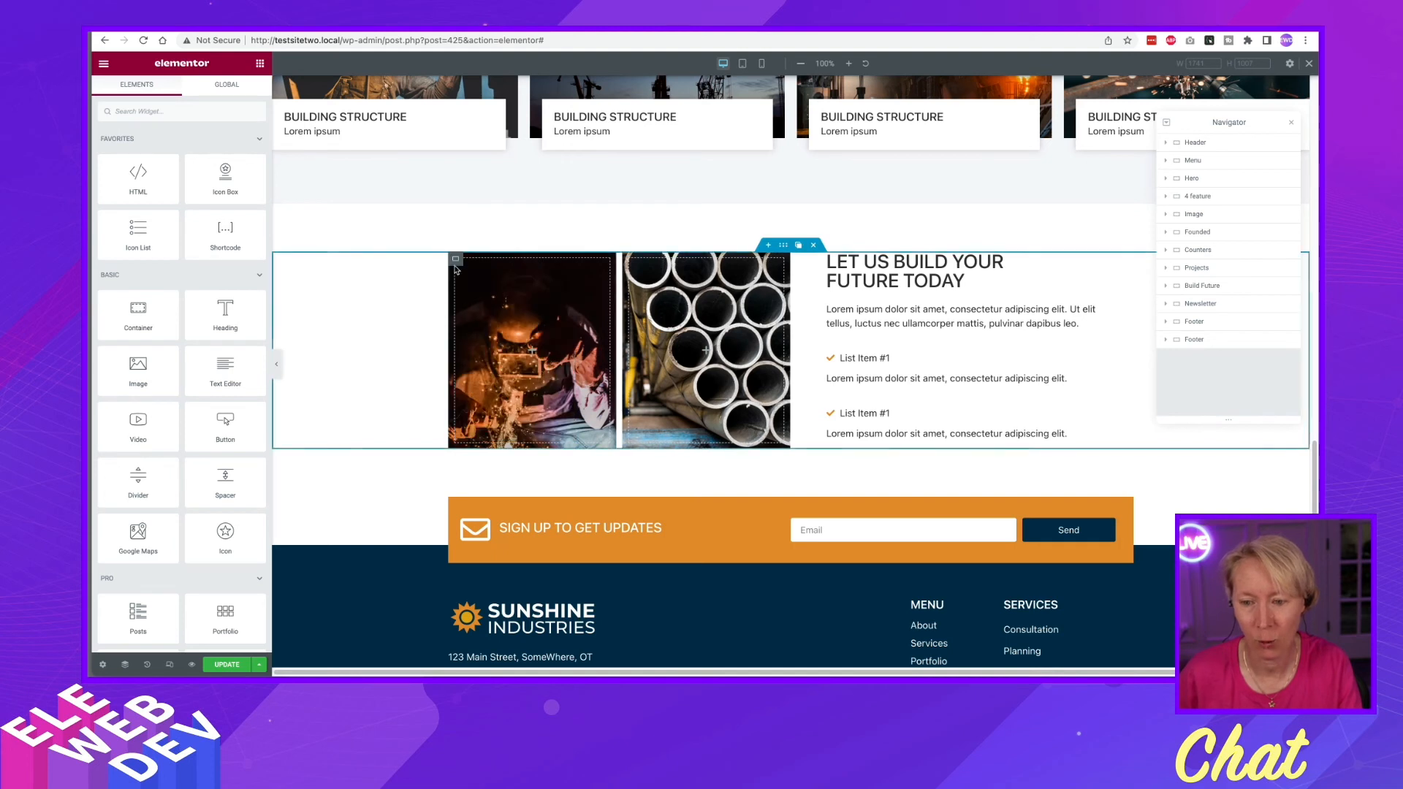
right_click(457, 262)
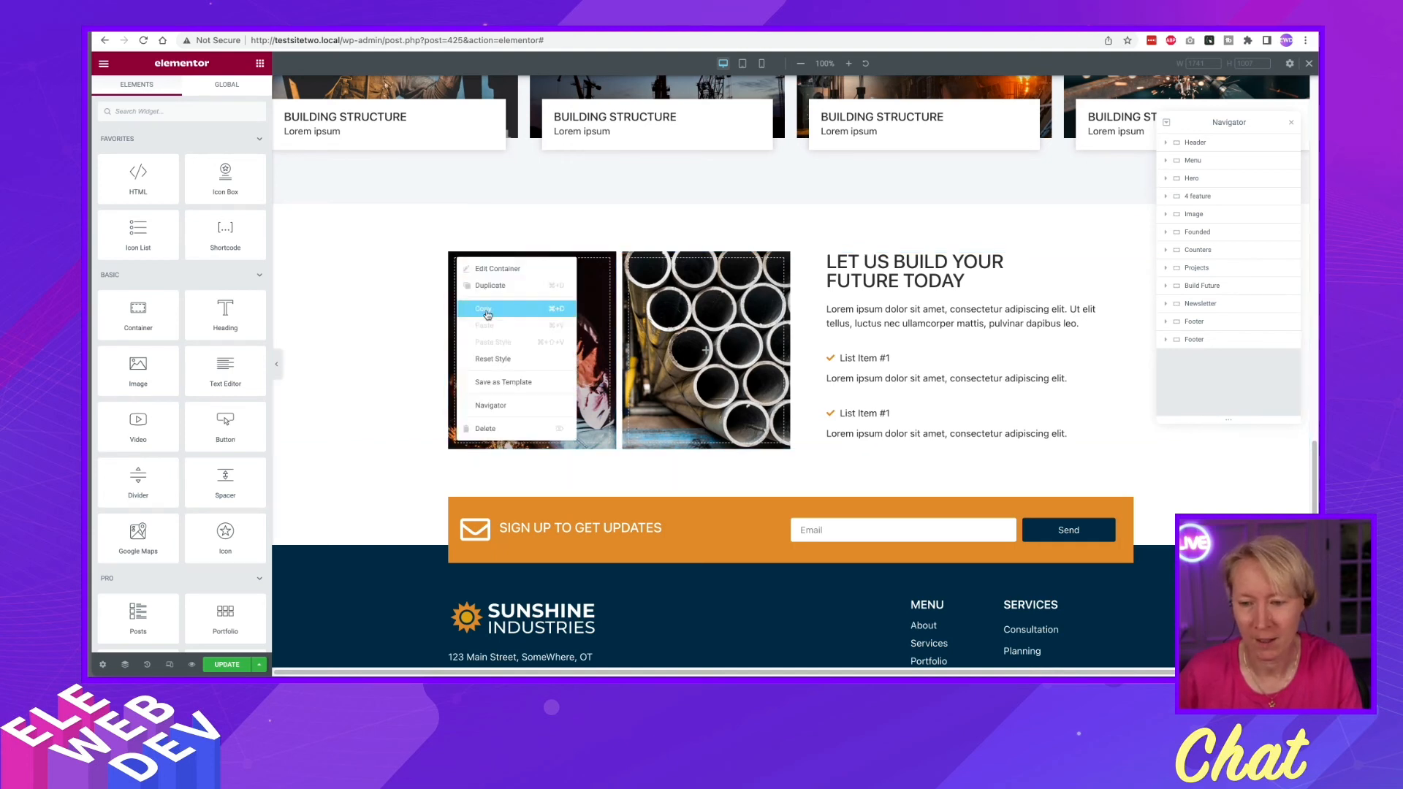
click(493, 363)
click(243, 89)
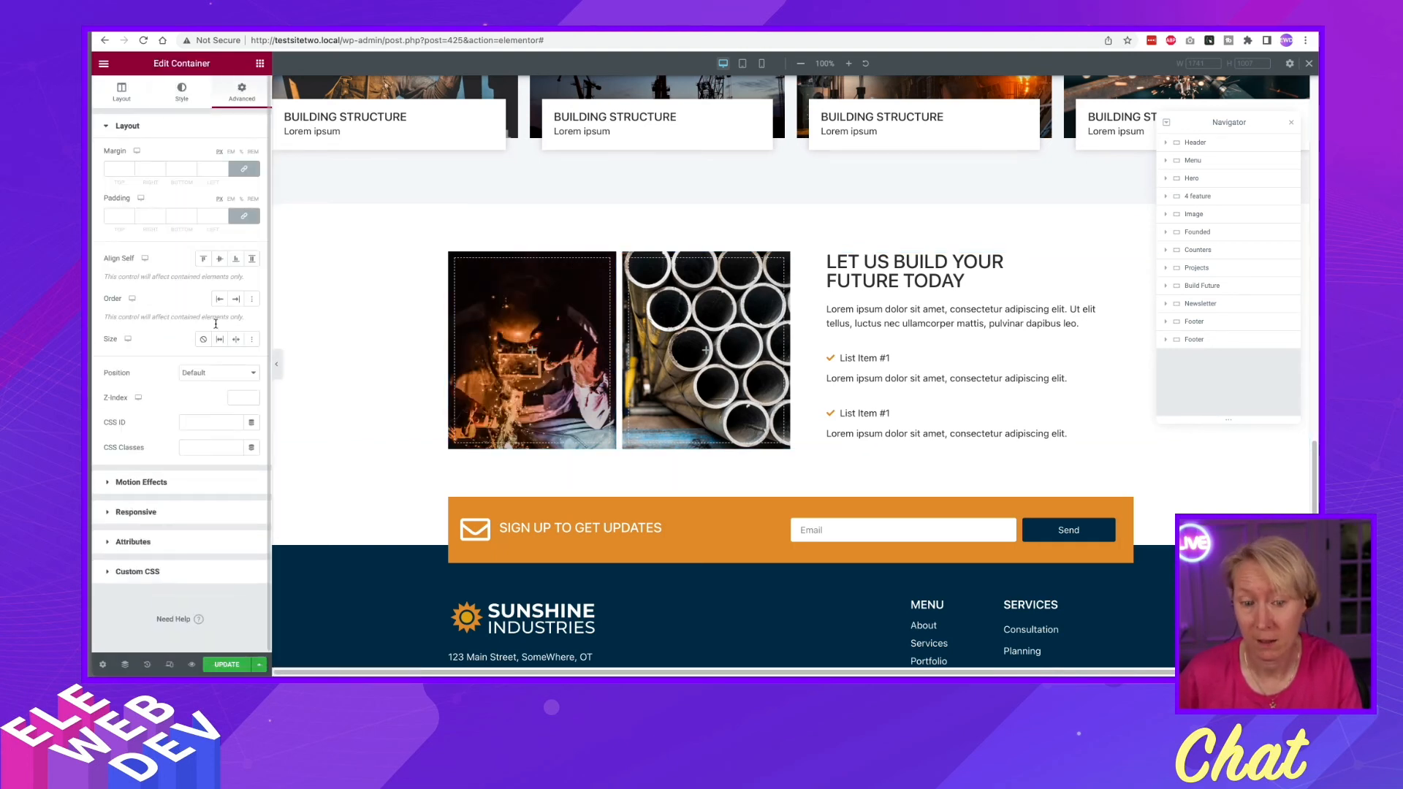
click(251, 299)
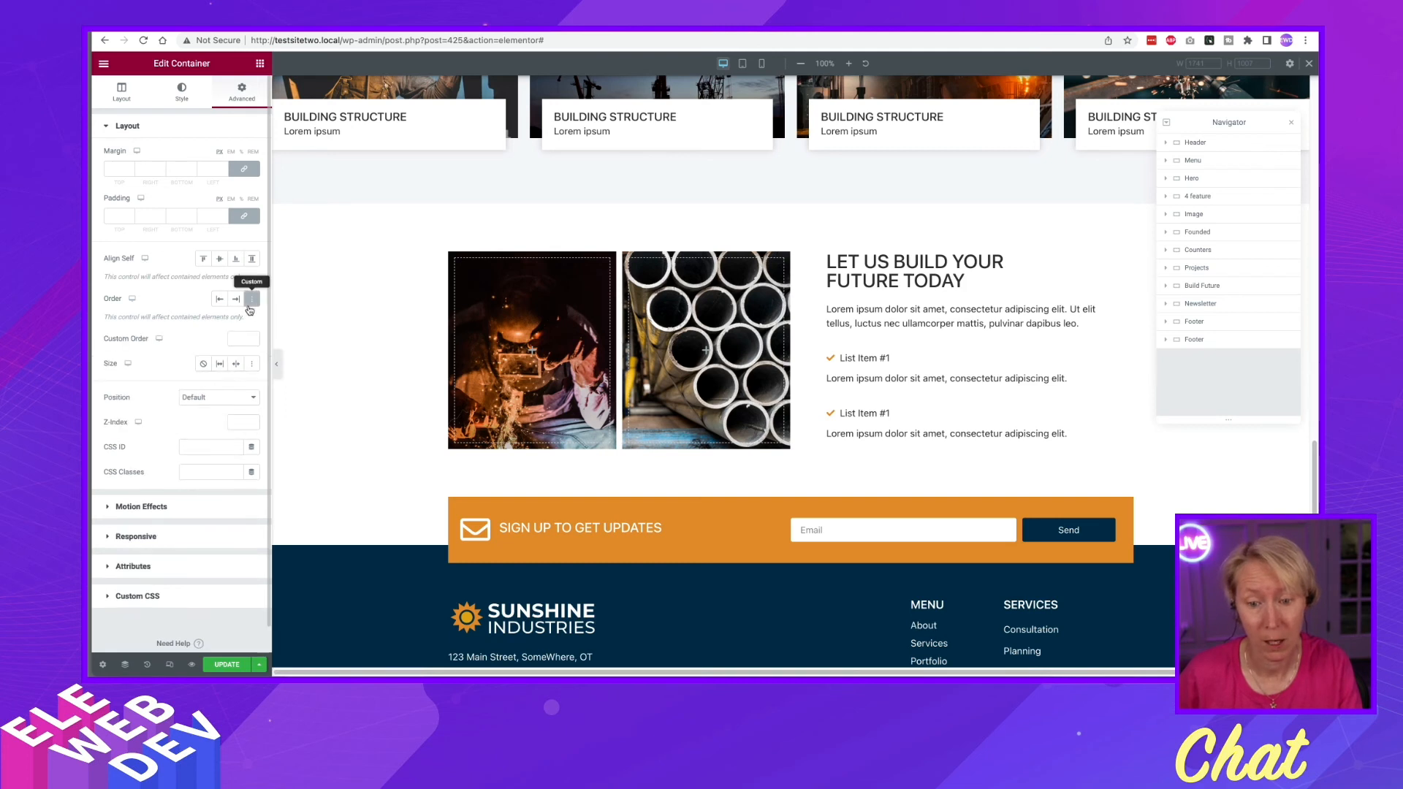
click(236, 341)
text(1)
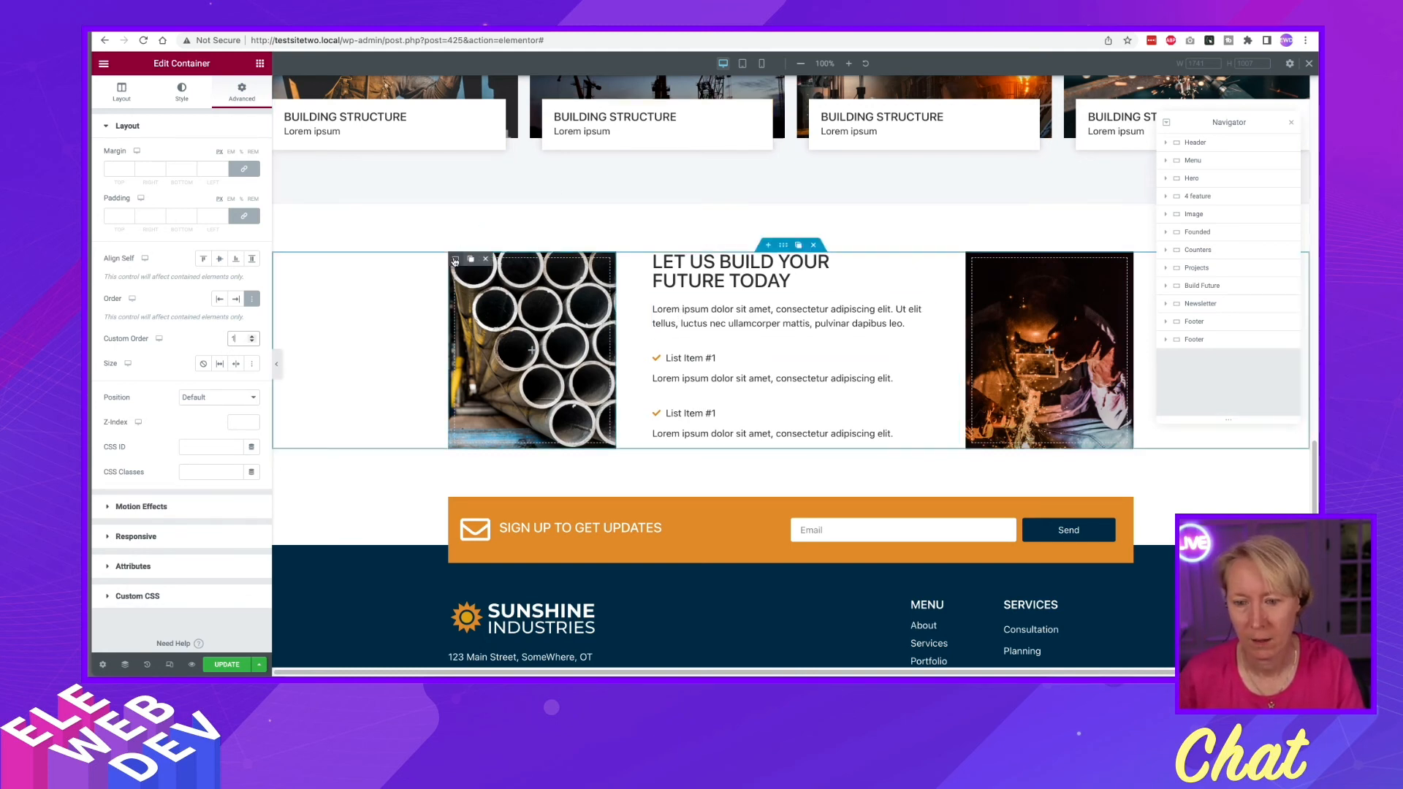
Give the steel pipes image container a custom order of 2 for desktop
right_click(455, 261)
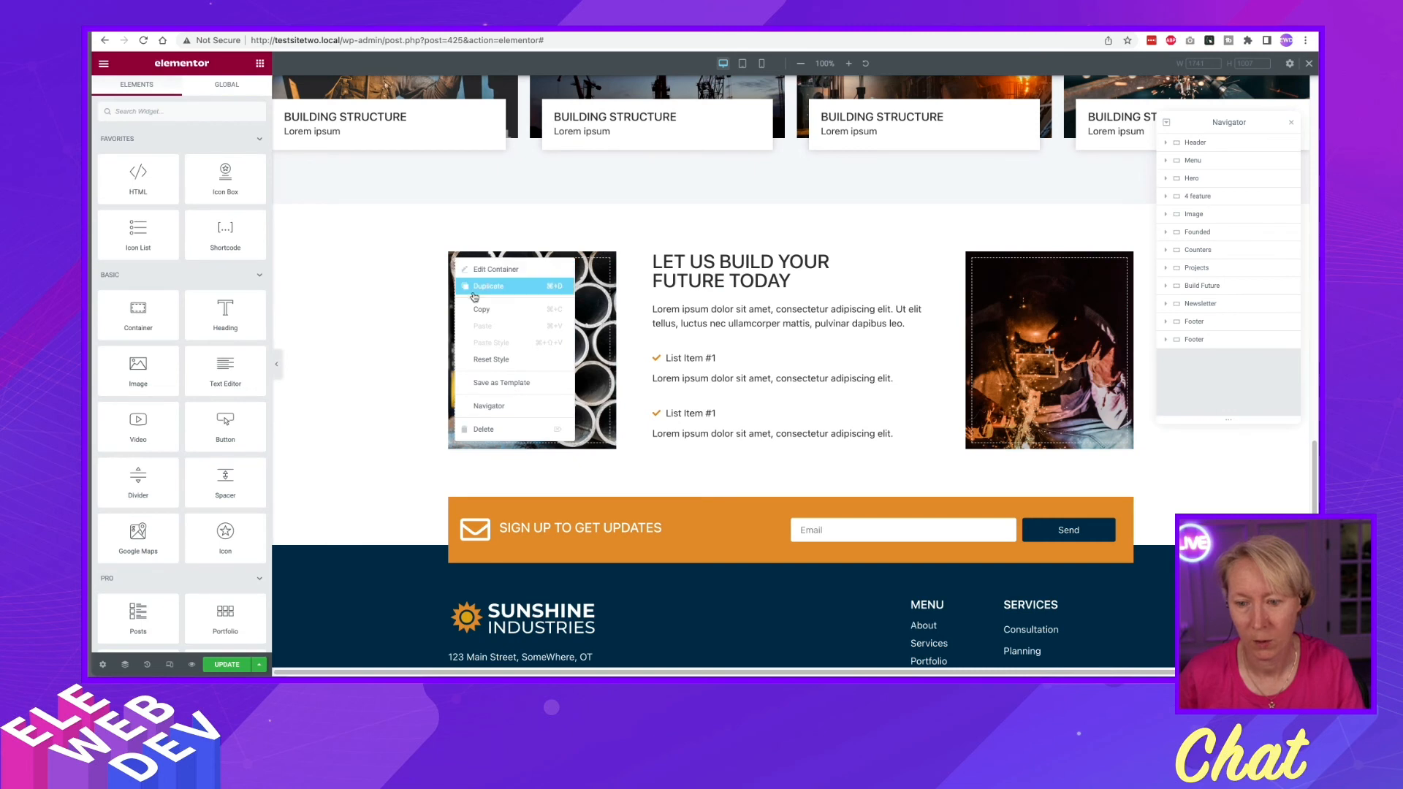
click(496, 274)
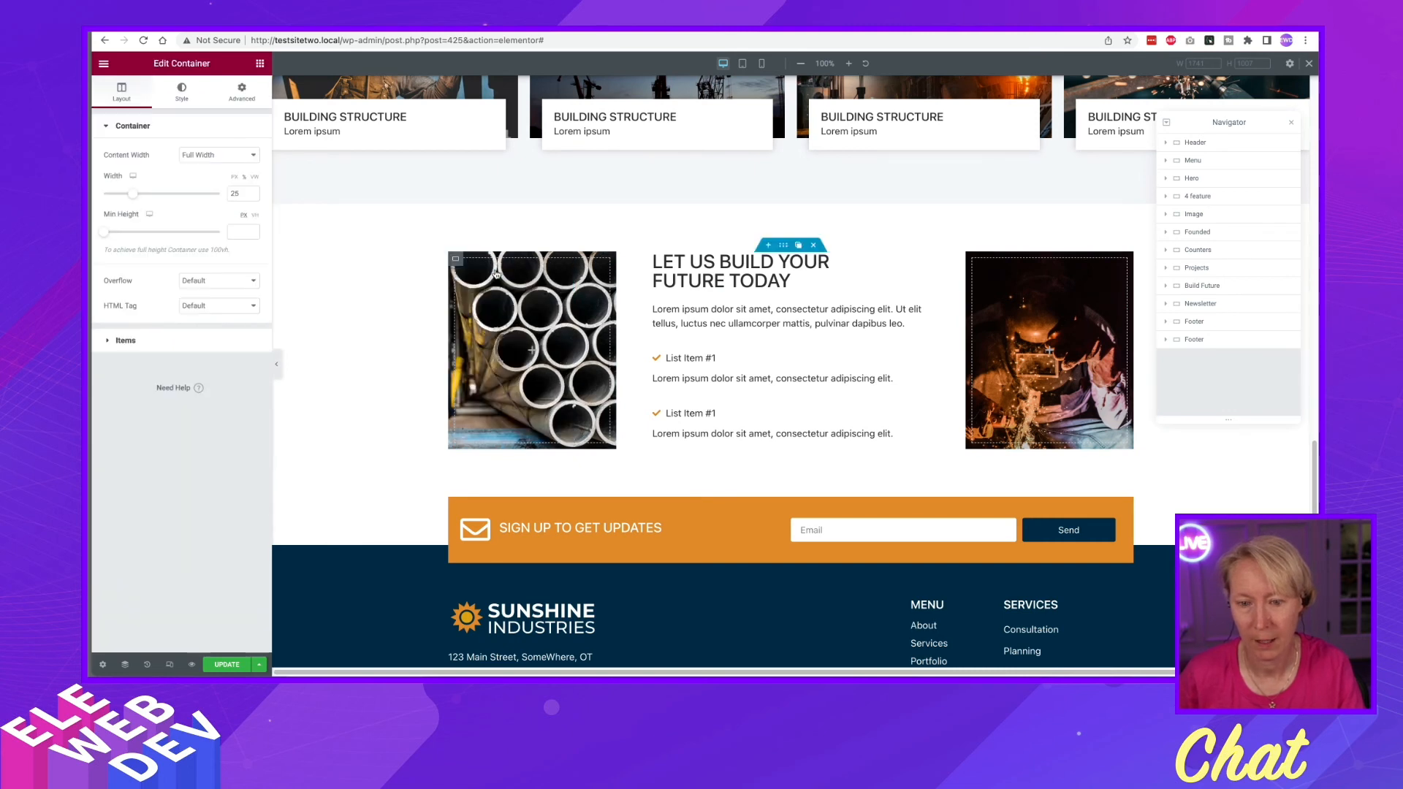
click(243, 99)
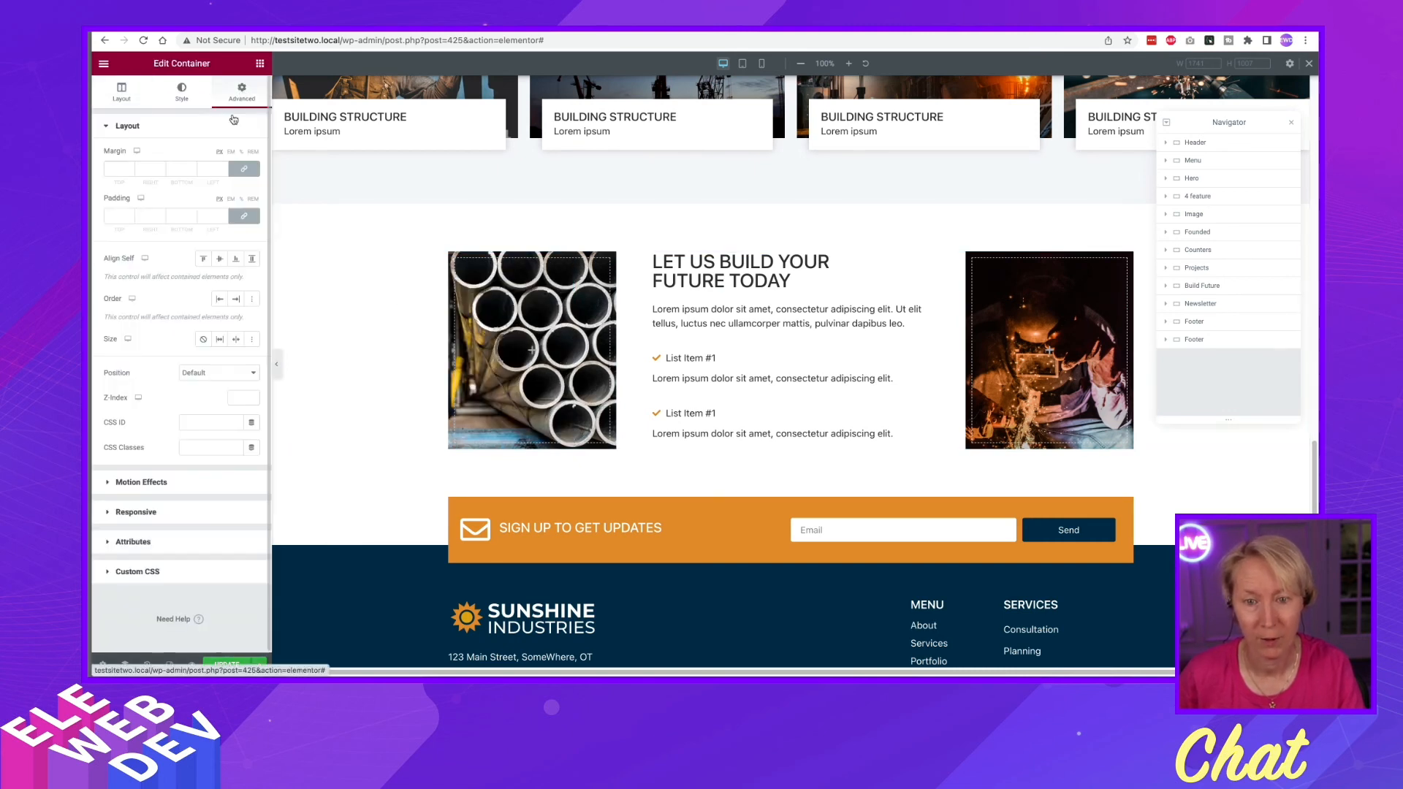
click(252, 301)
click(232, 339)
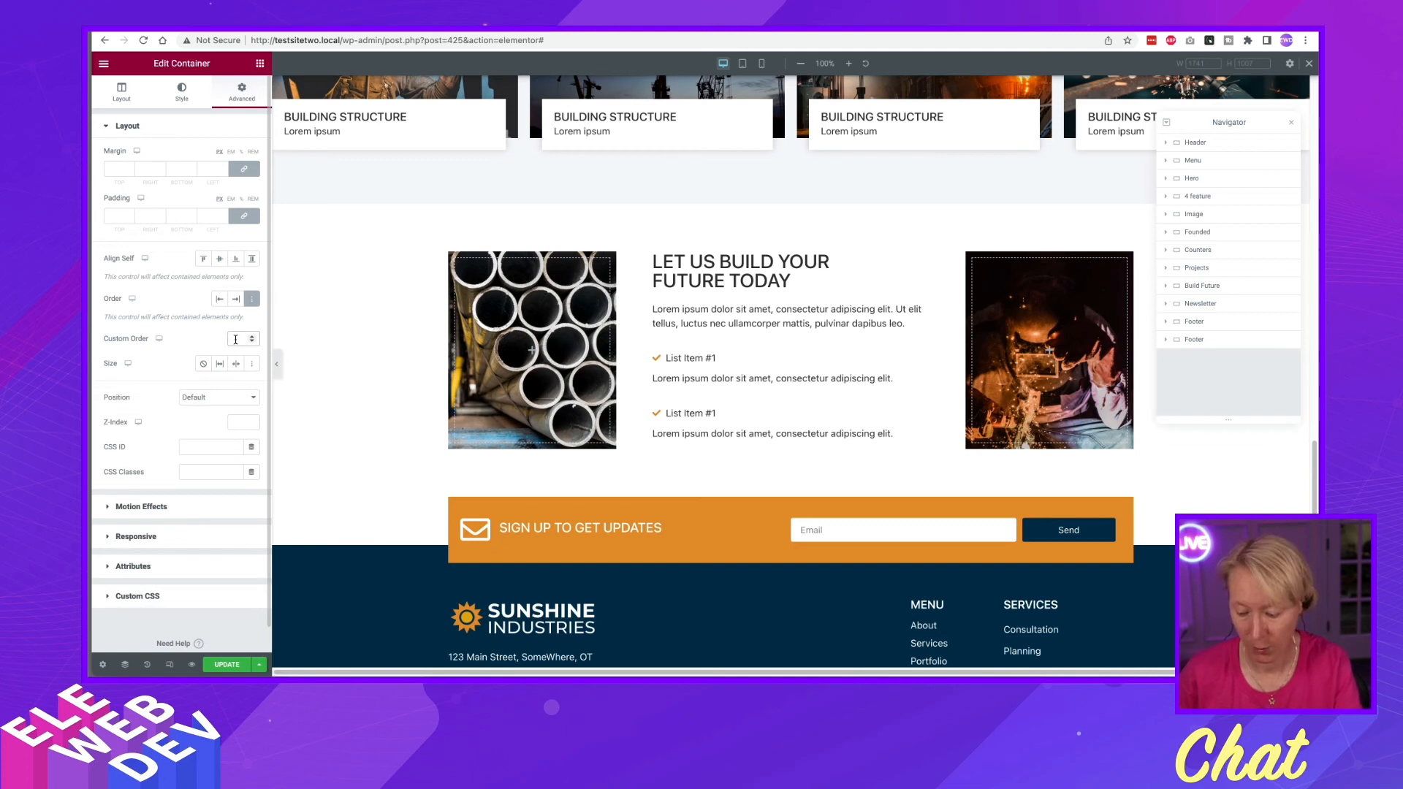
text(2)
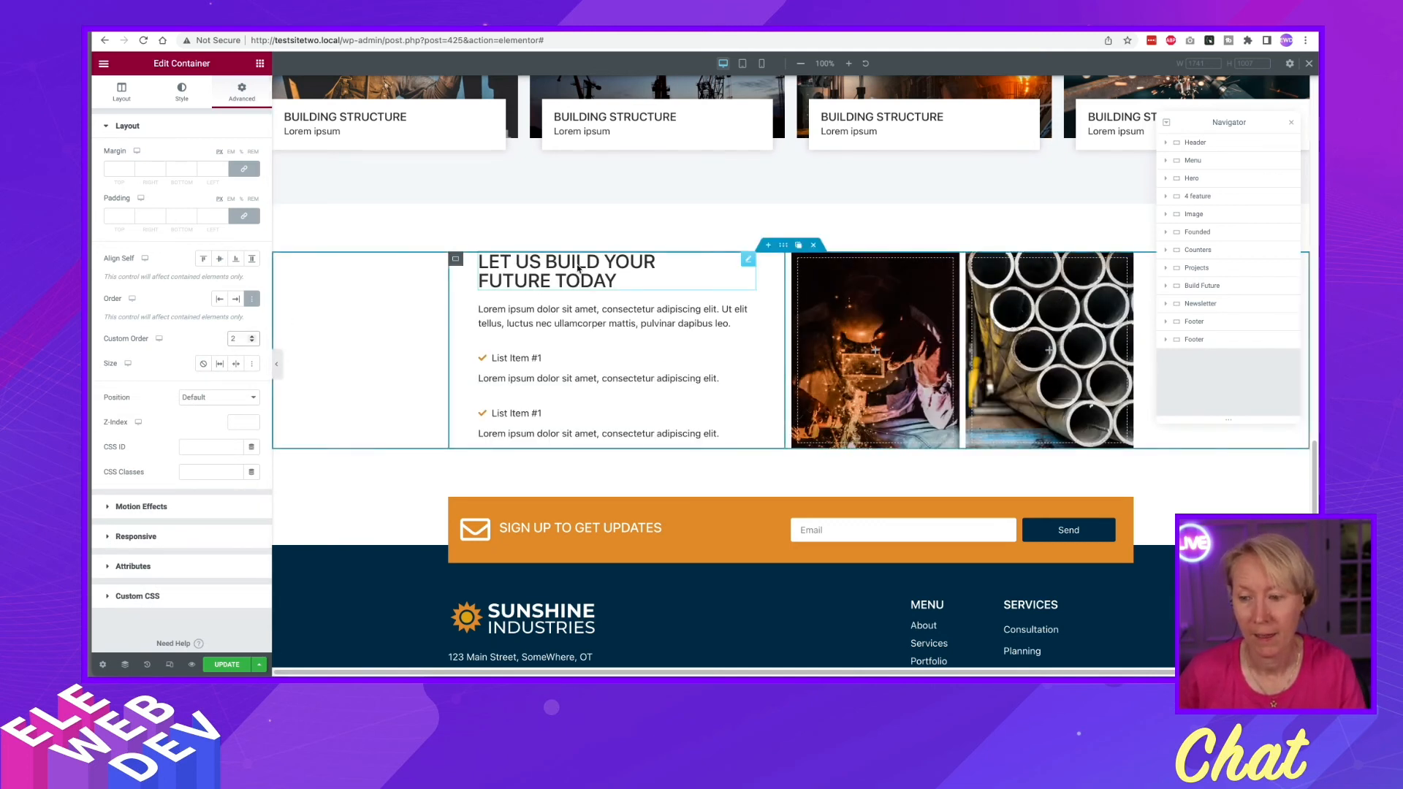
Give the container holding the Let Us Build Your Future text a custom order of 3 for desktop
right_click(457, 263)
click(487, 274)
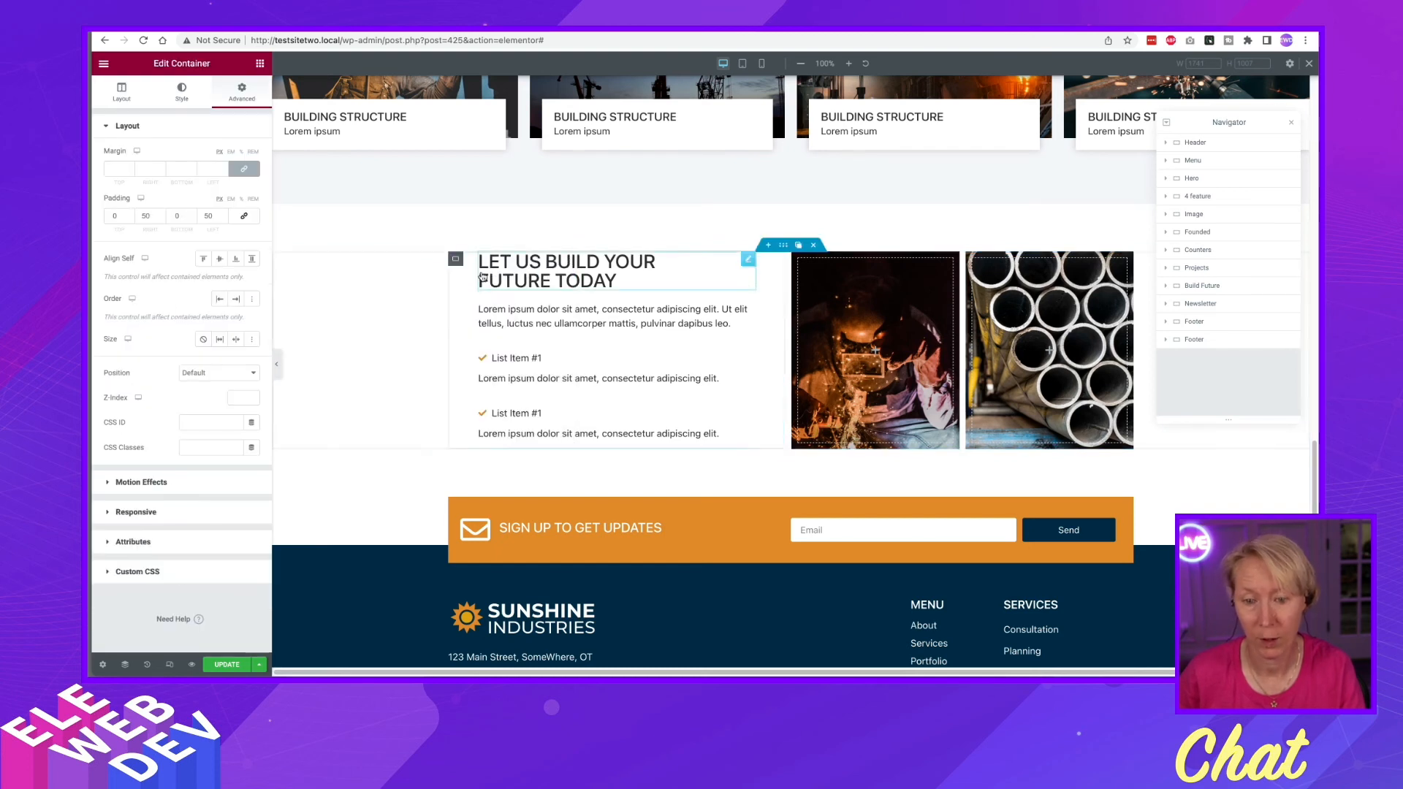
click(251, 298)
click(248, 338)
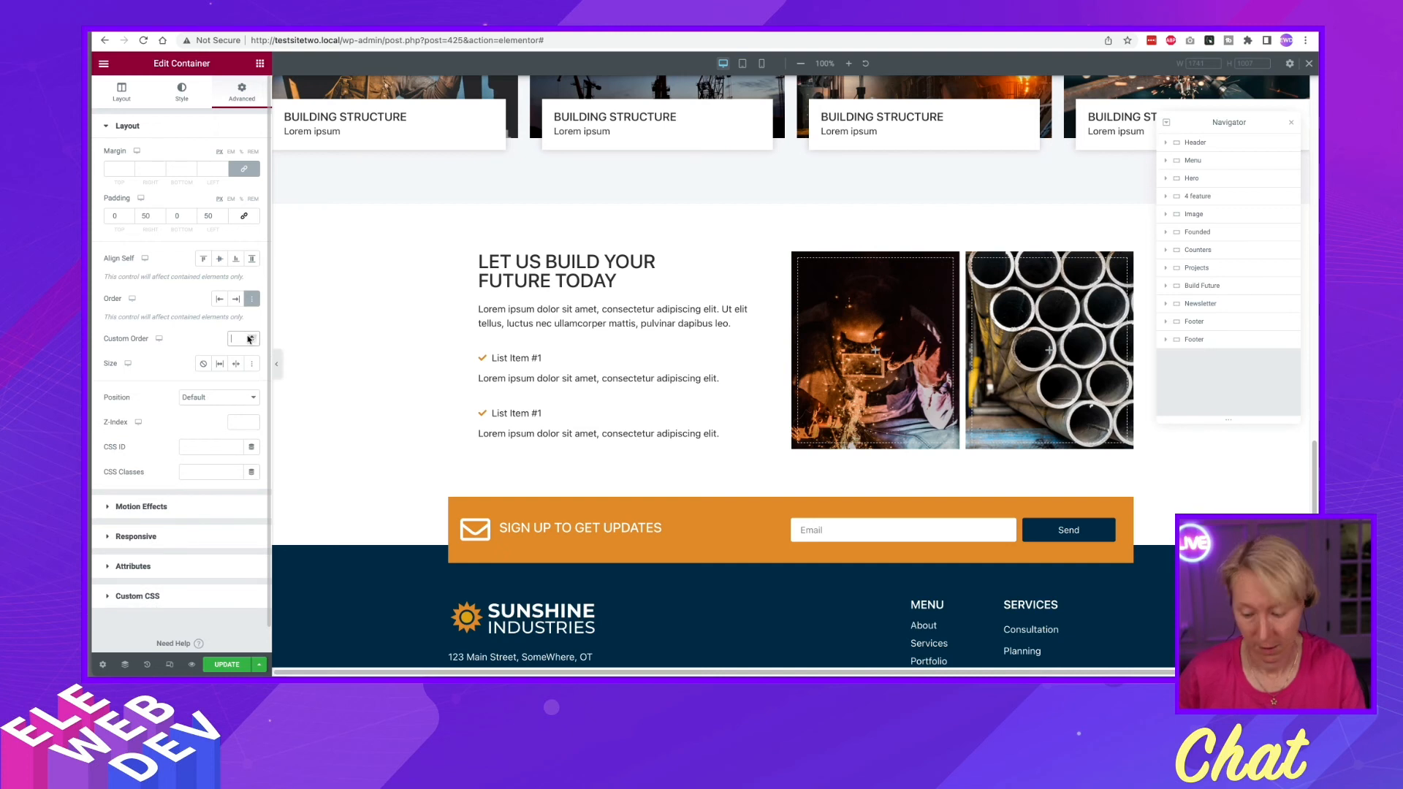
text(3)
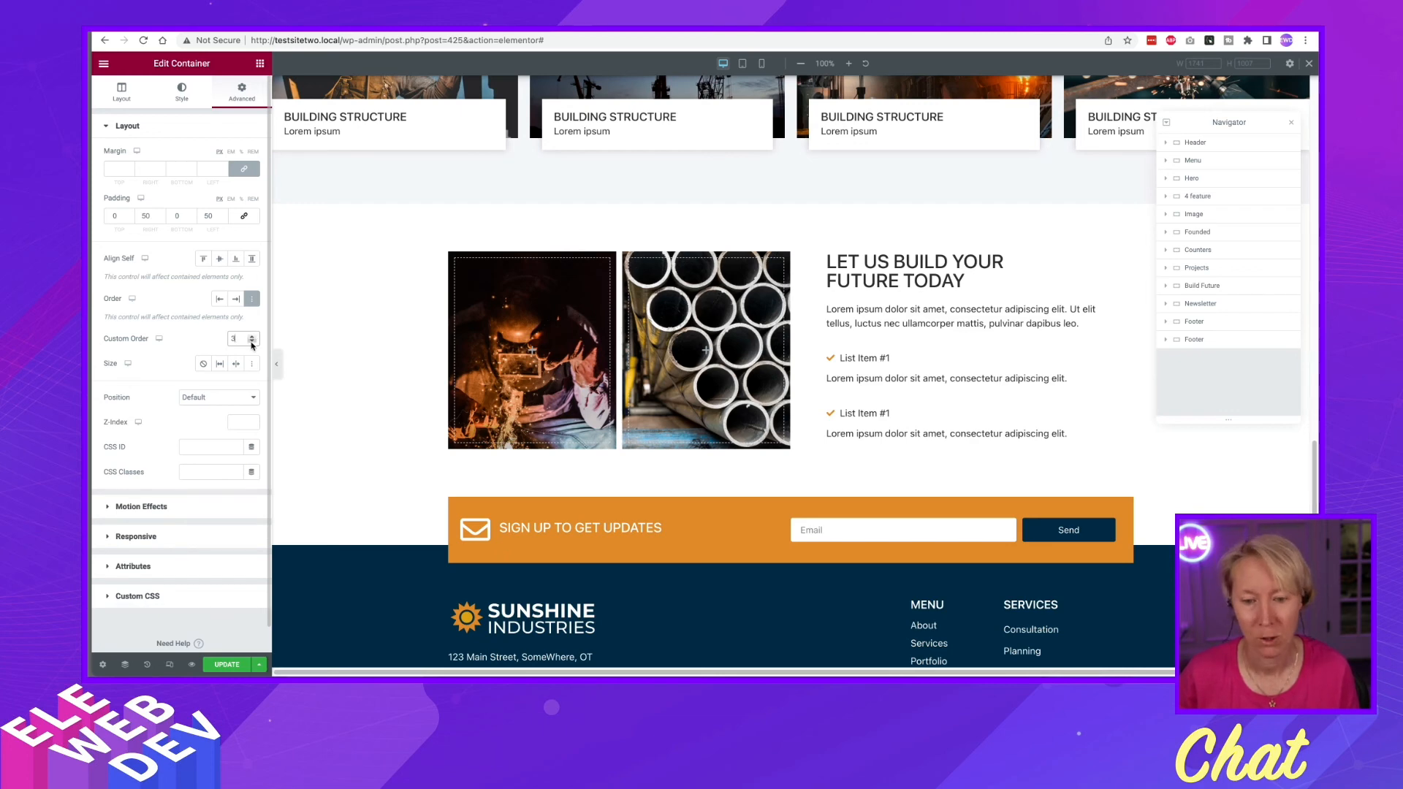
Switch the editor to the mobile view and set the Let Us Build Your Future text container's custom order to 1
click(742, 65)
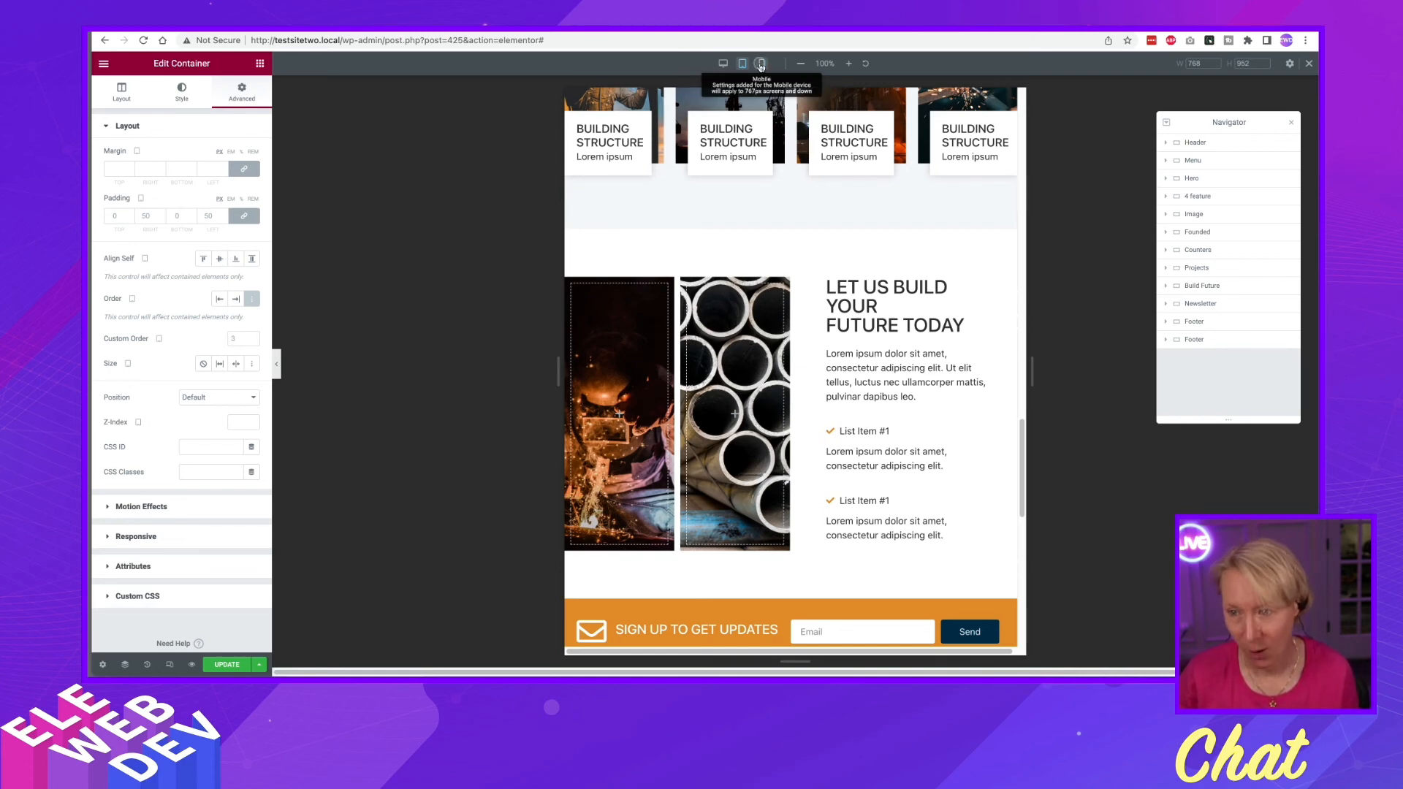
click(761, 65)
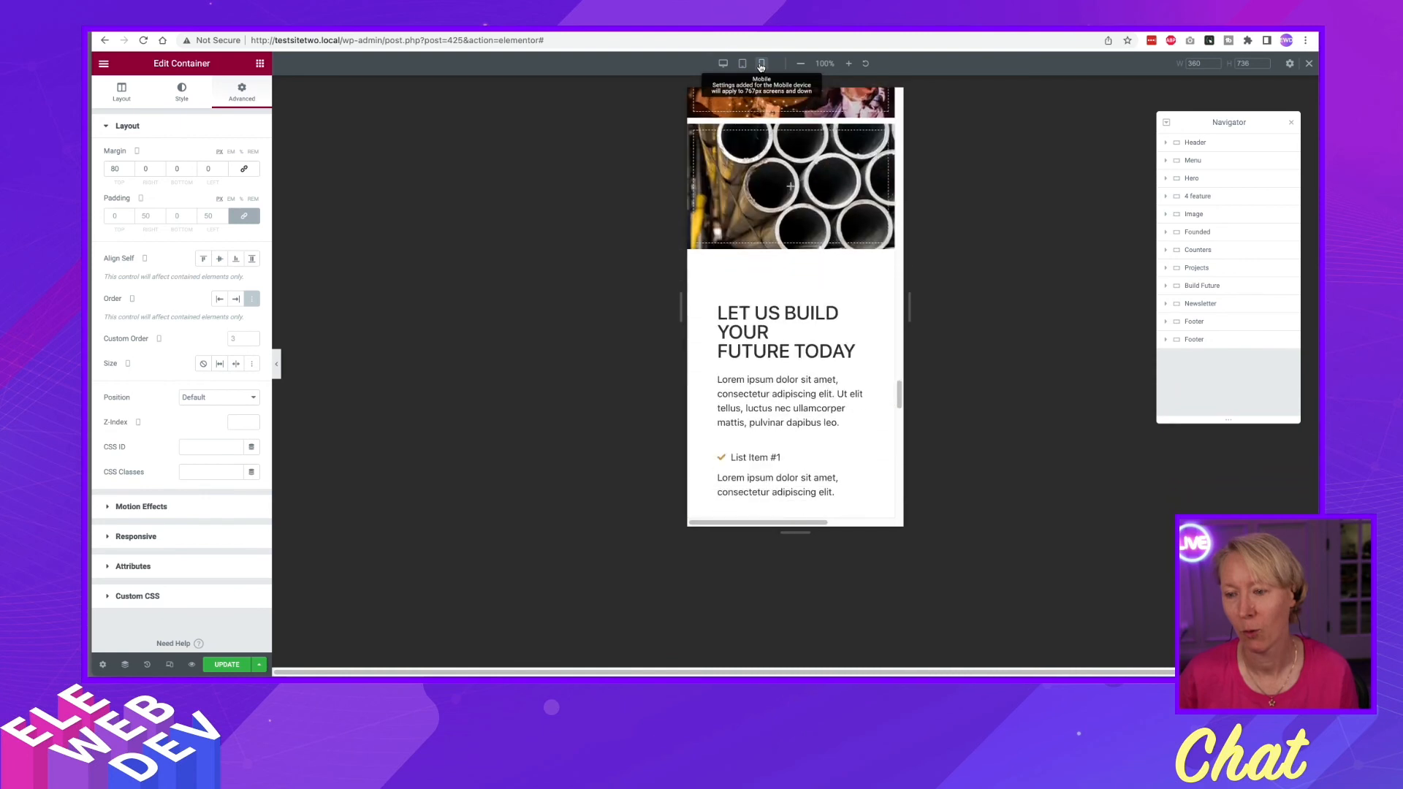
mouse_move(900, 389)
mouse_down()
mouse_move(904, 375)
mouse_move(908, 389)
mouse_up()
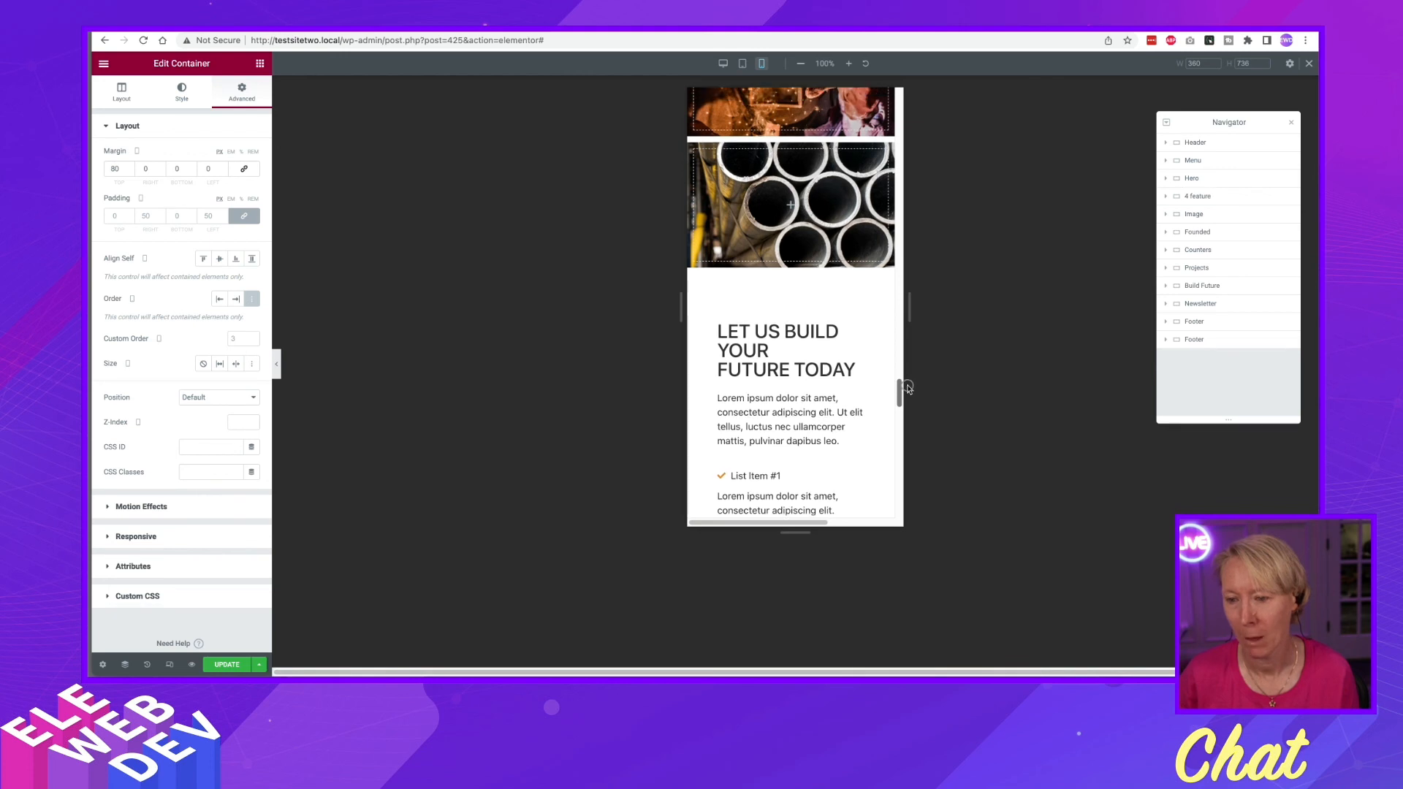
right_click(699, 331)
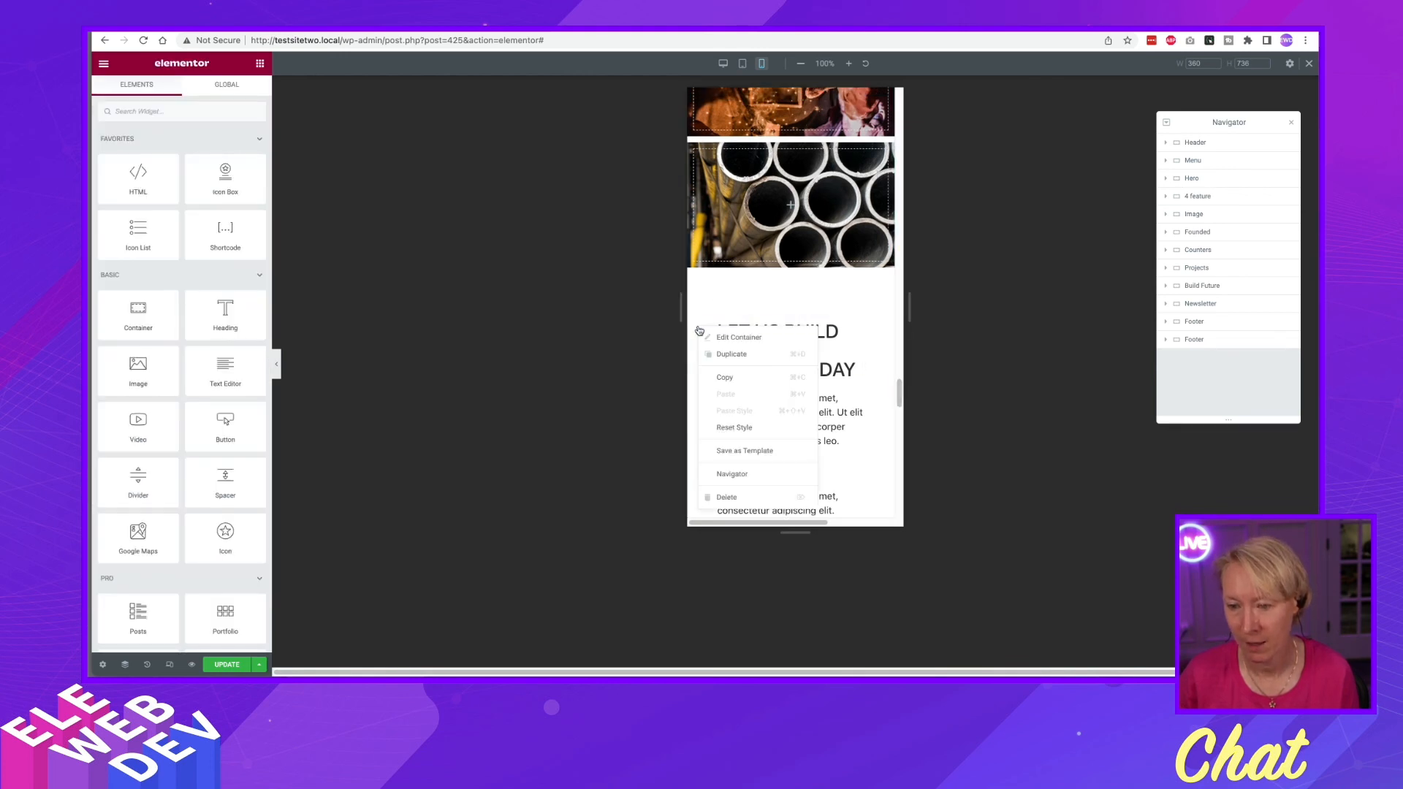
click(720, 332)
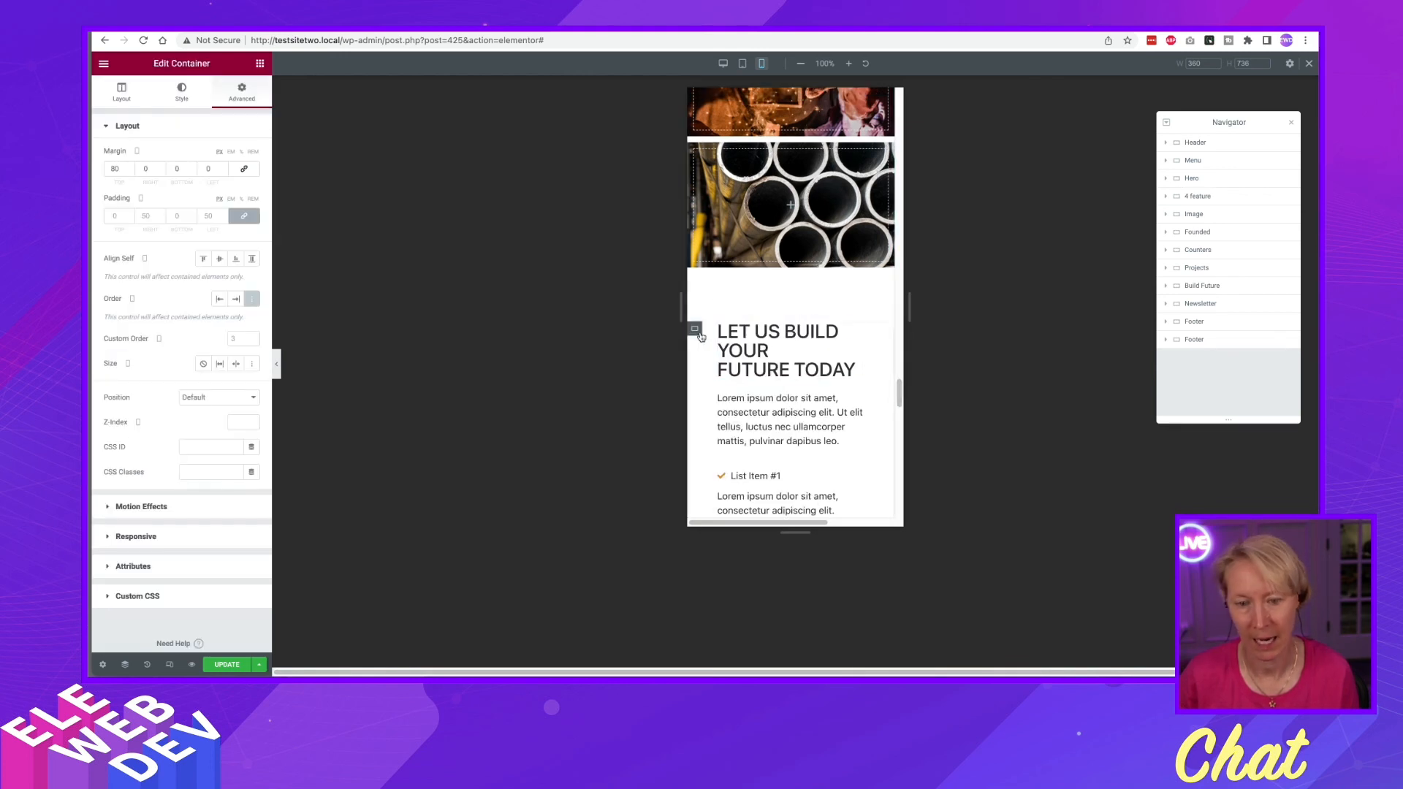
click(234, 339)
text(1)
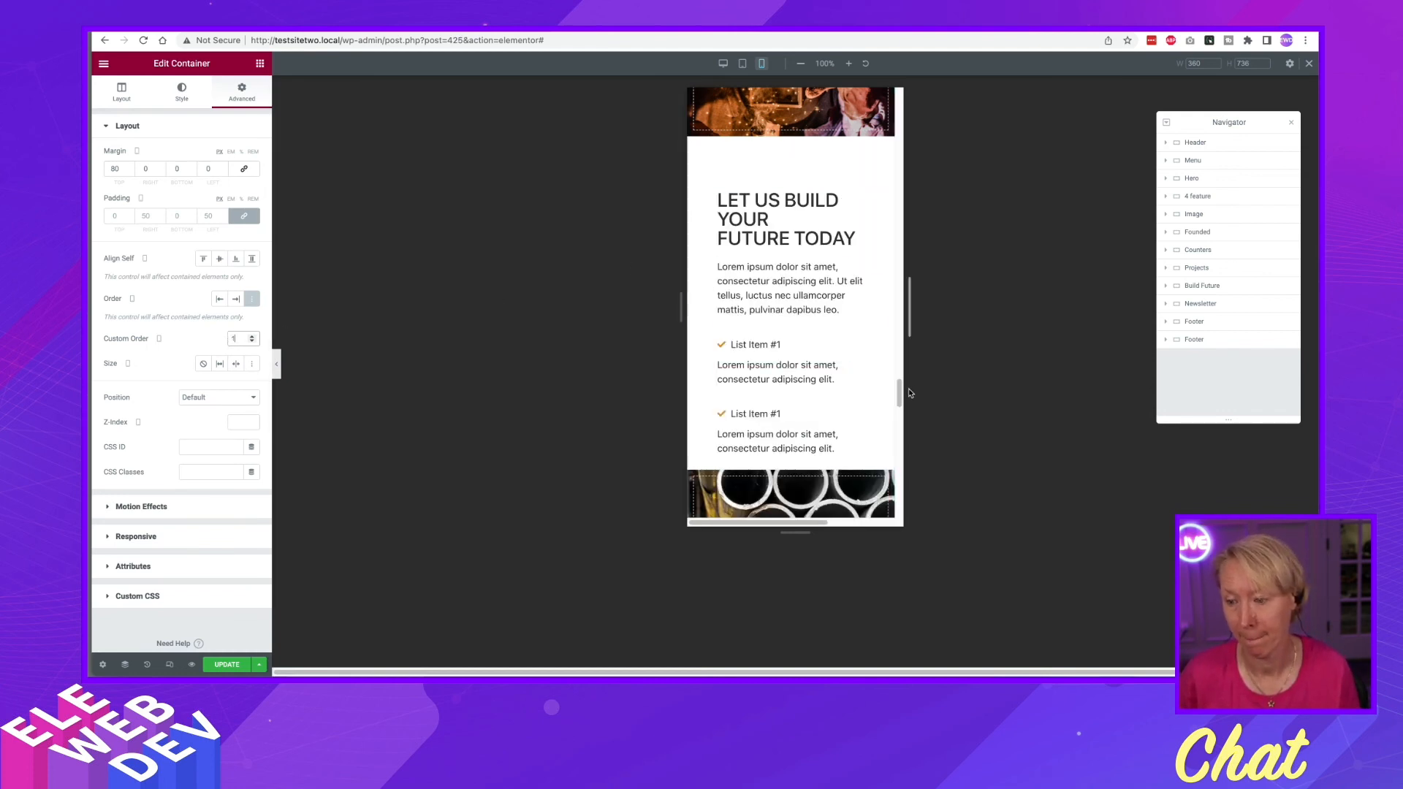
Set the welder image container's custom order to 2 in the mobile view
drag(899, 394, 898, 379)
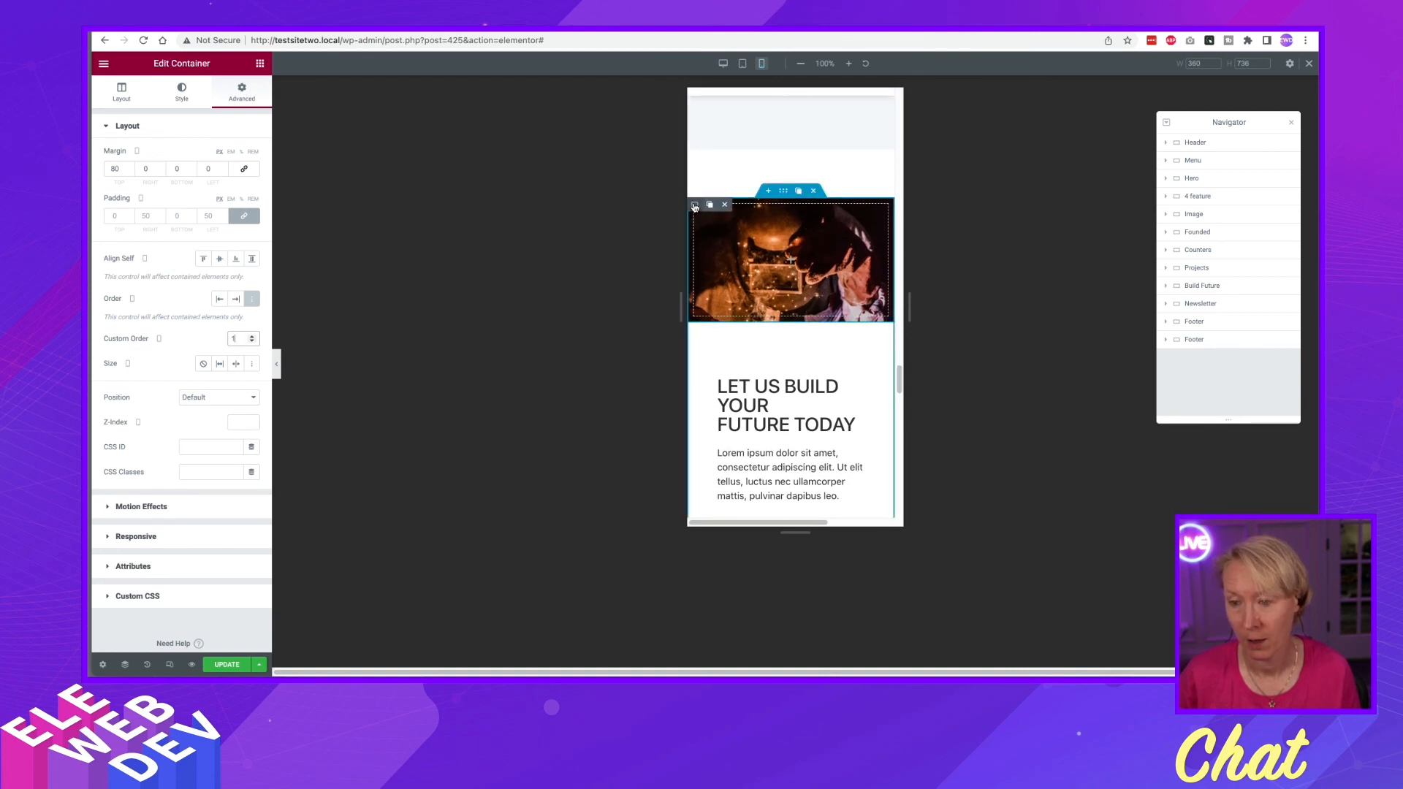
right_click(694, 207)
click(712, 215)
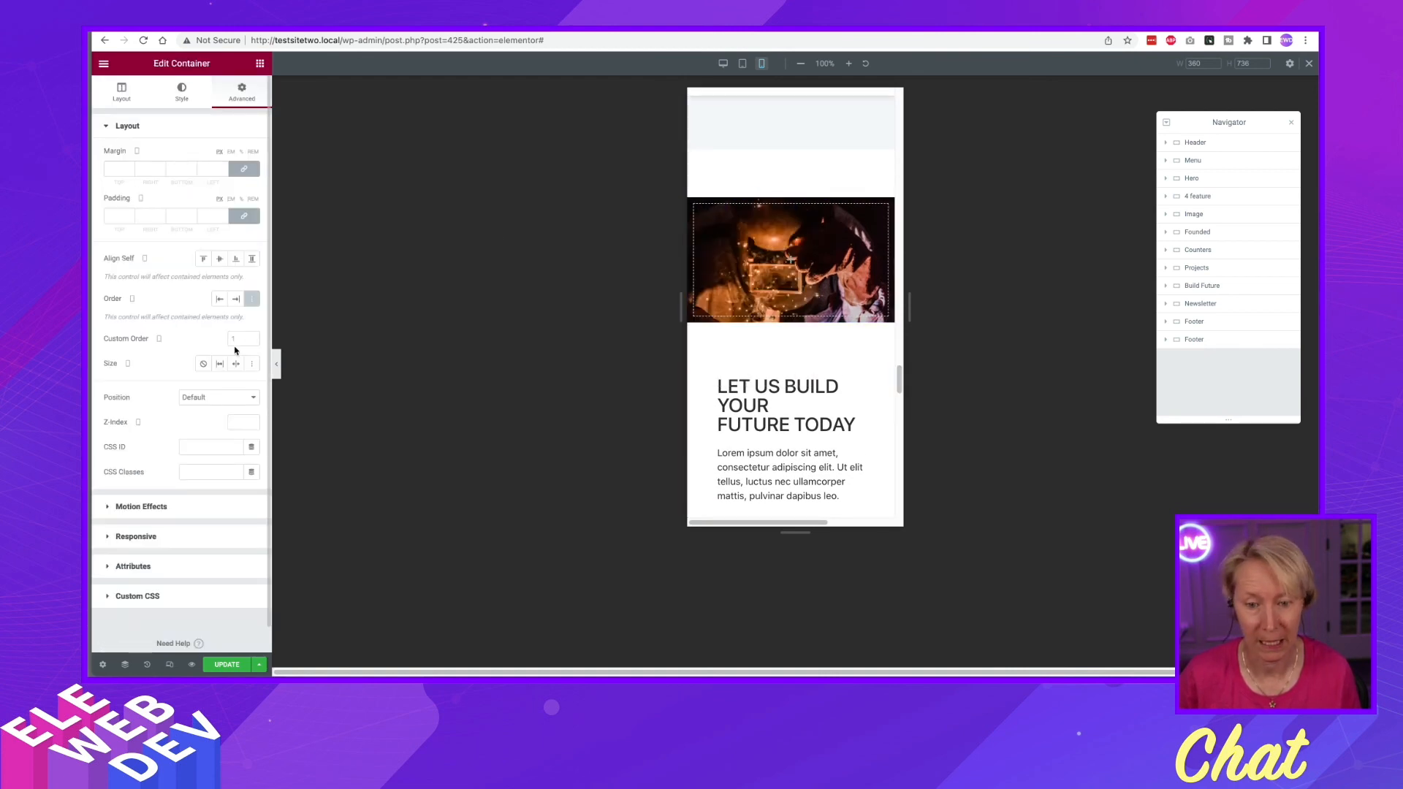
text(1)
text(2)
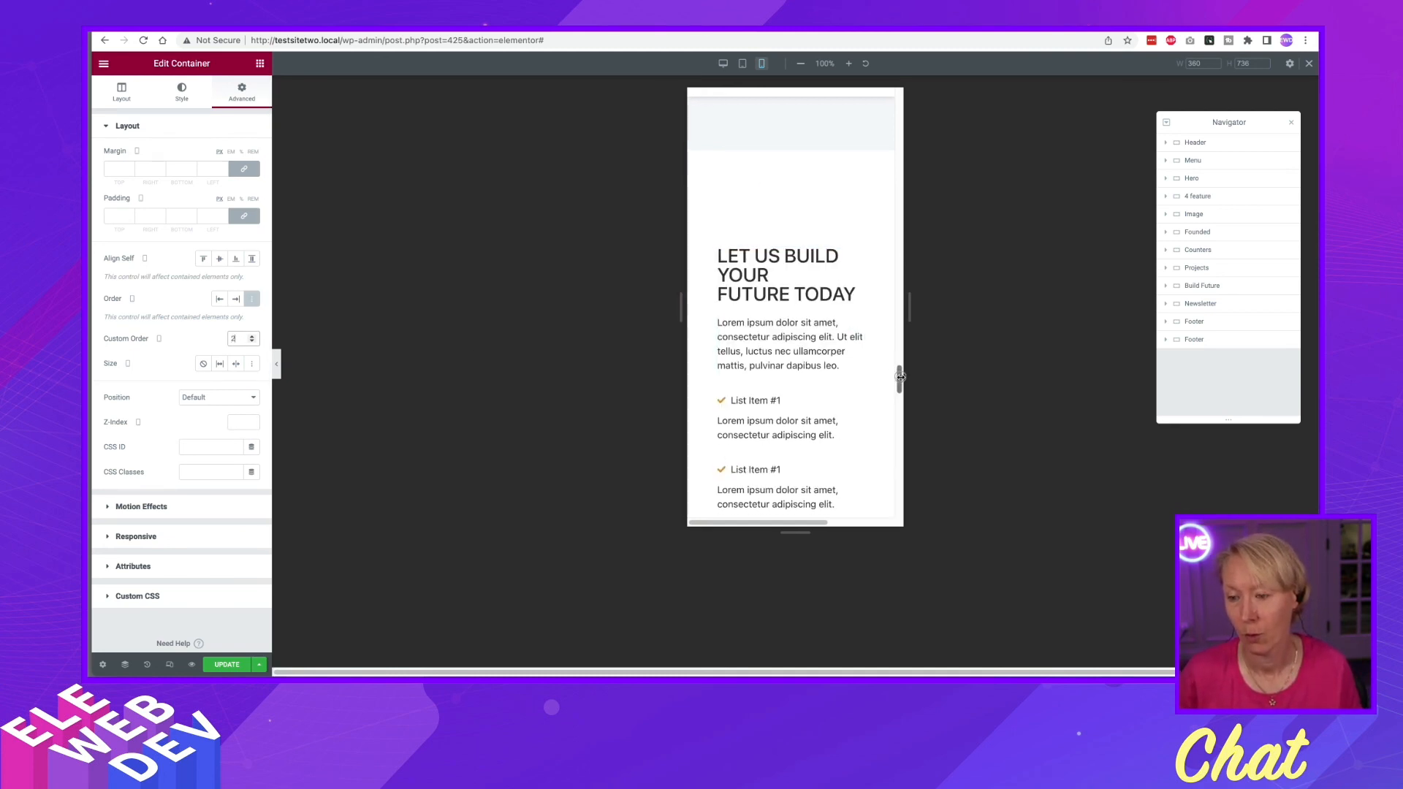
Set the steel pipes image container's custom order to 3 in the mobile view and update the page
scroll(728, 312, down, 5)
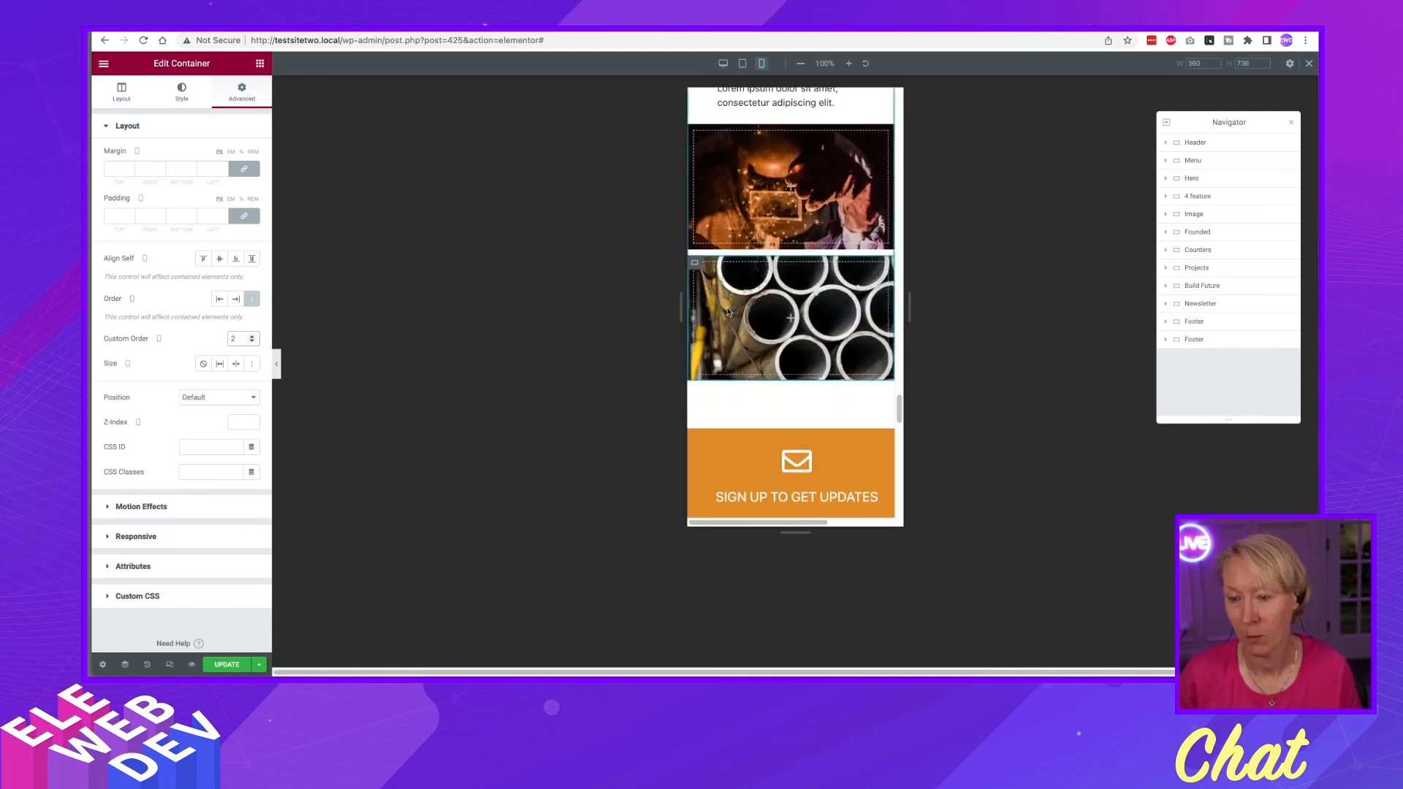
right_click(696, 264)
click(734, 273)
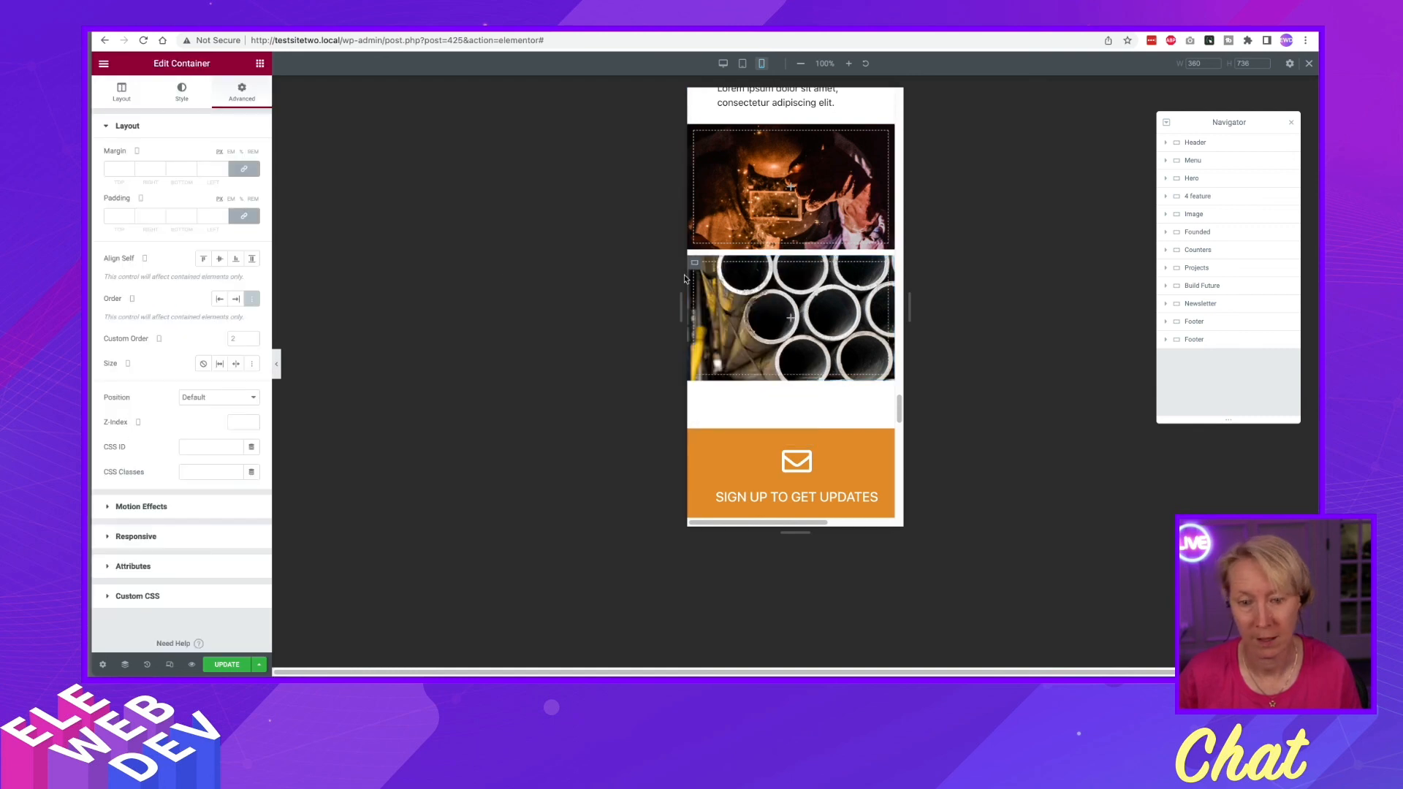
click(239, 338)
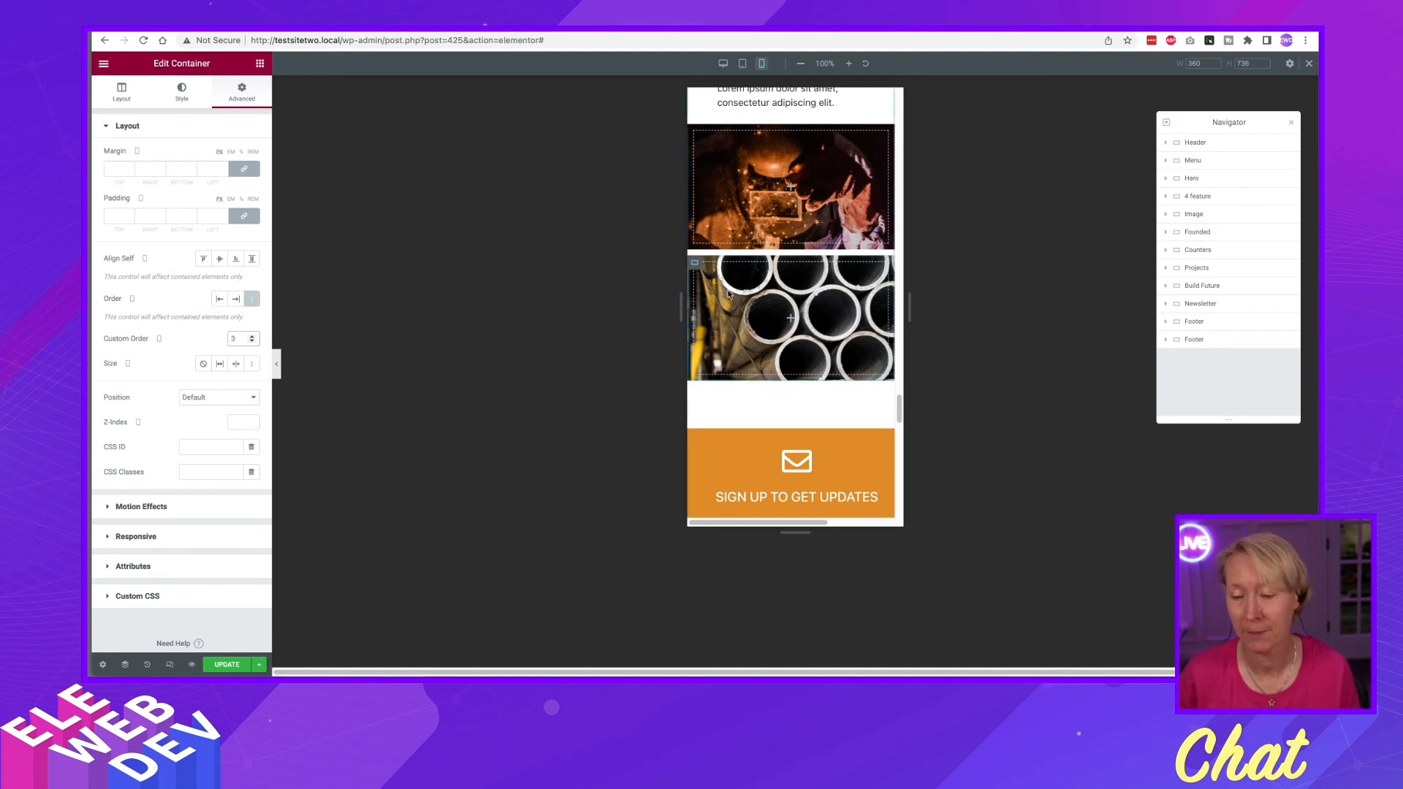
click(238, 666)
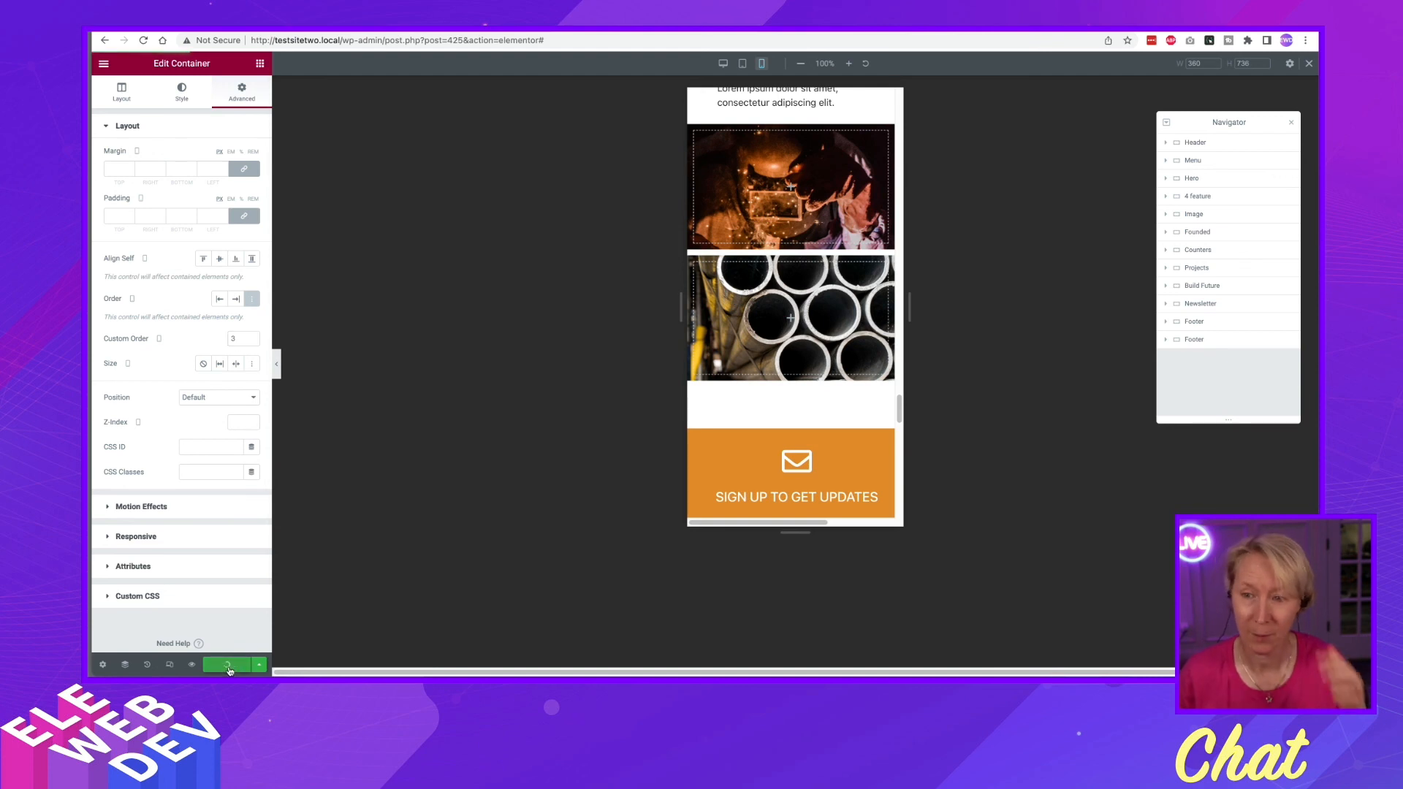
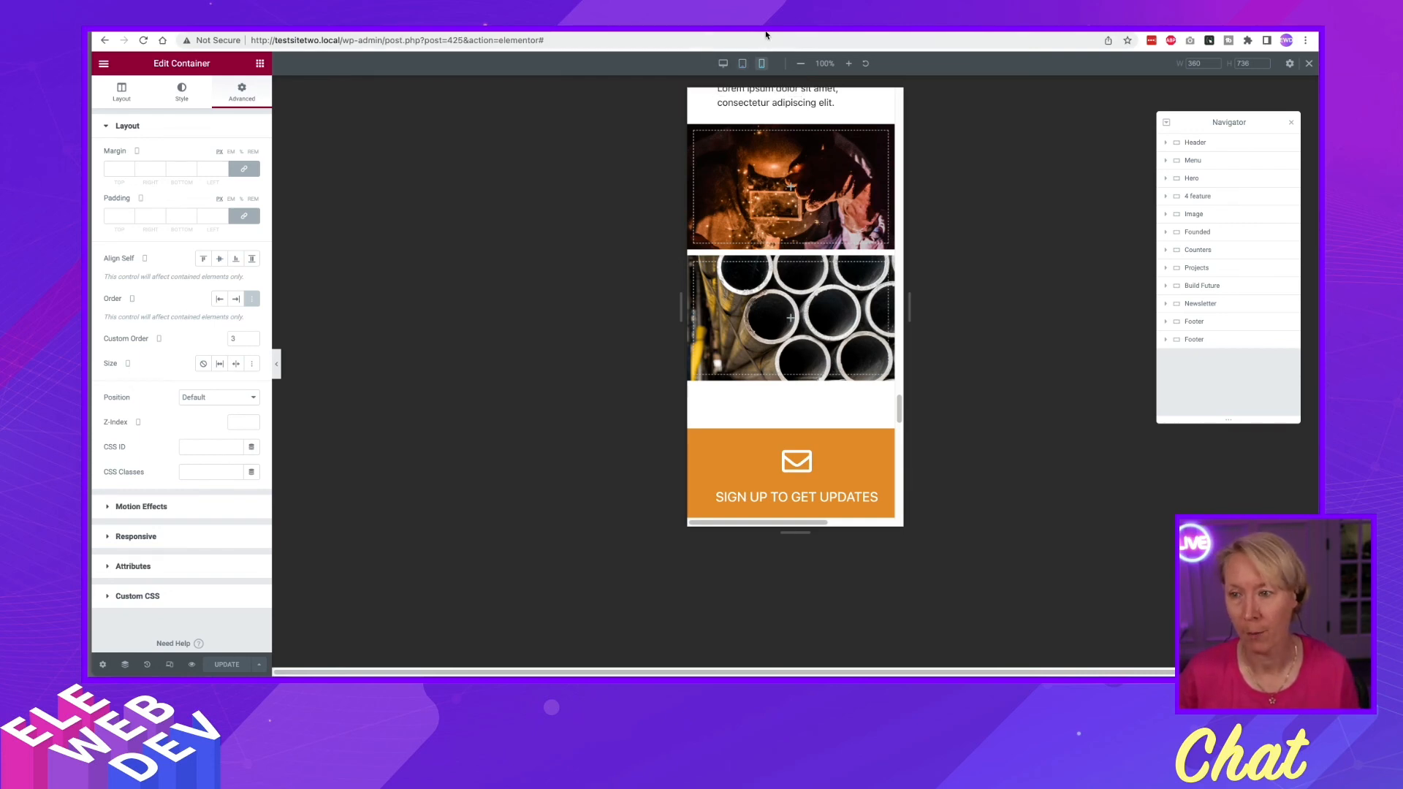
Narrow the page preview to mobile width and check every section down to the Build Future text and images
key(ctrl+Tab)
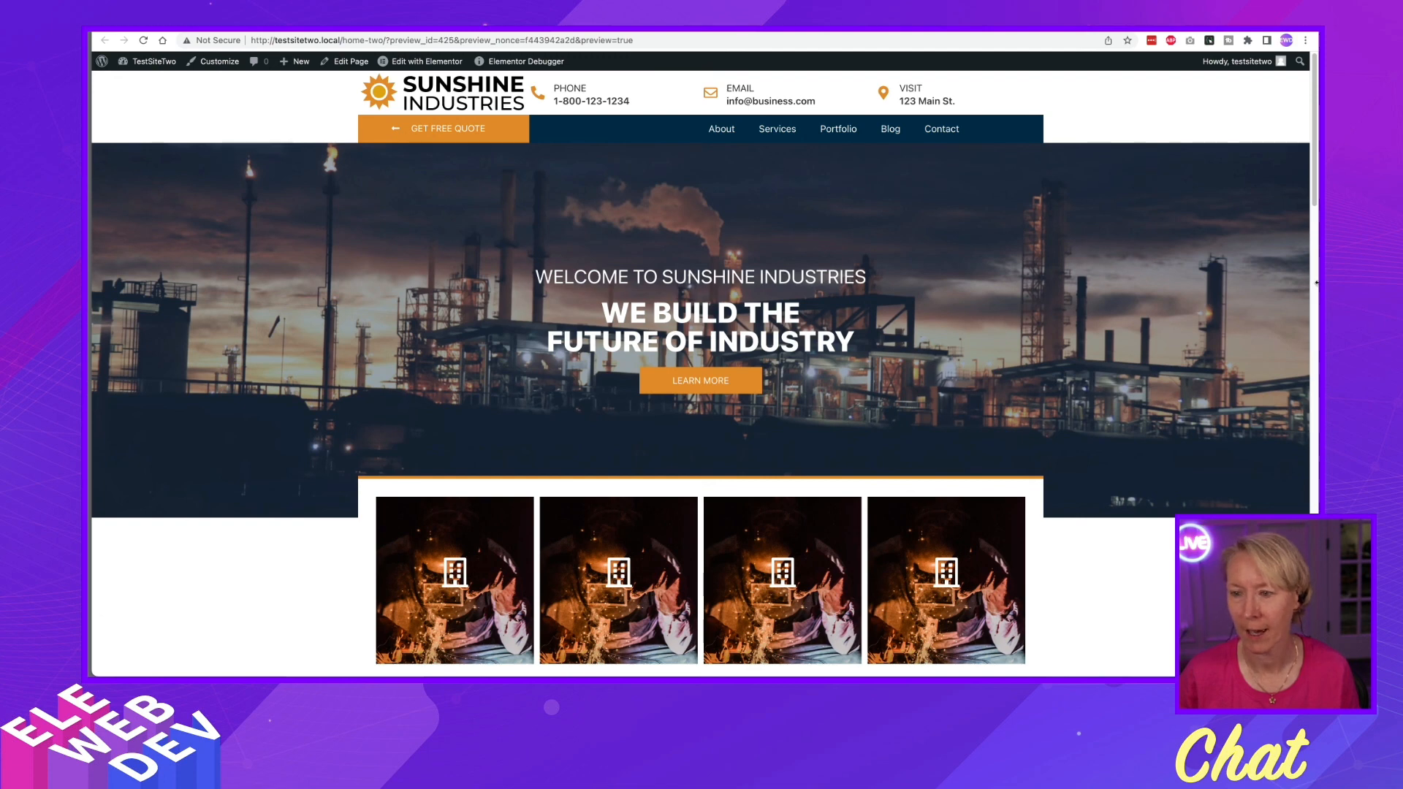
drag(1315, 282, 362, 291)
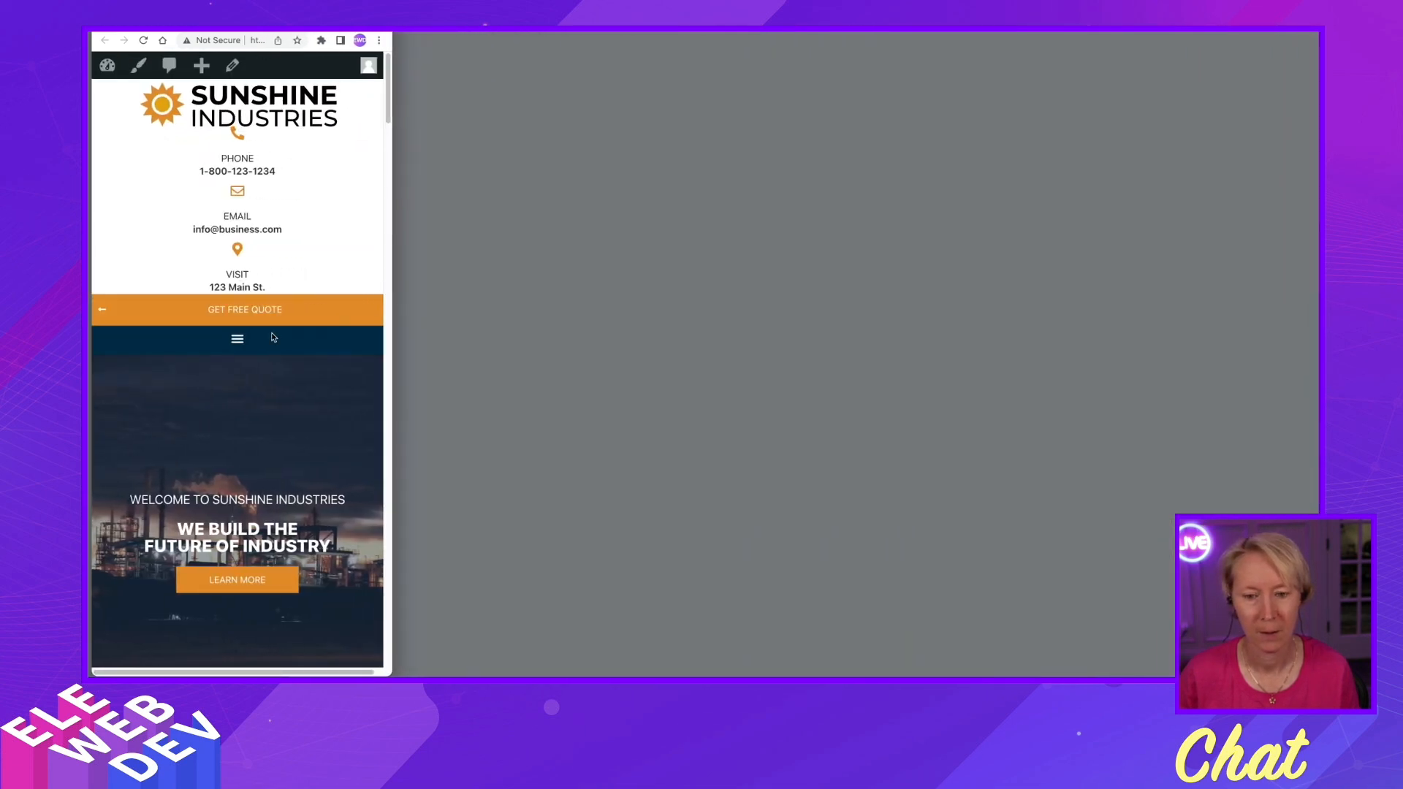
scroll(273, 337, down, 10)
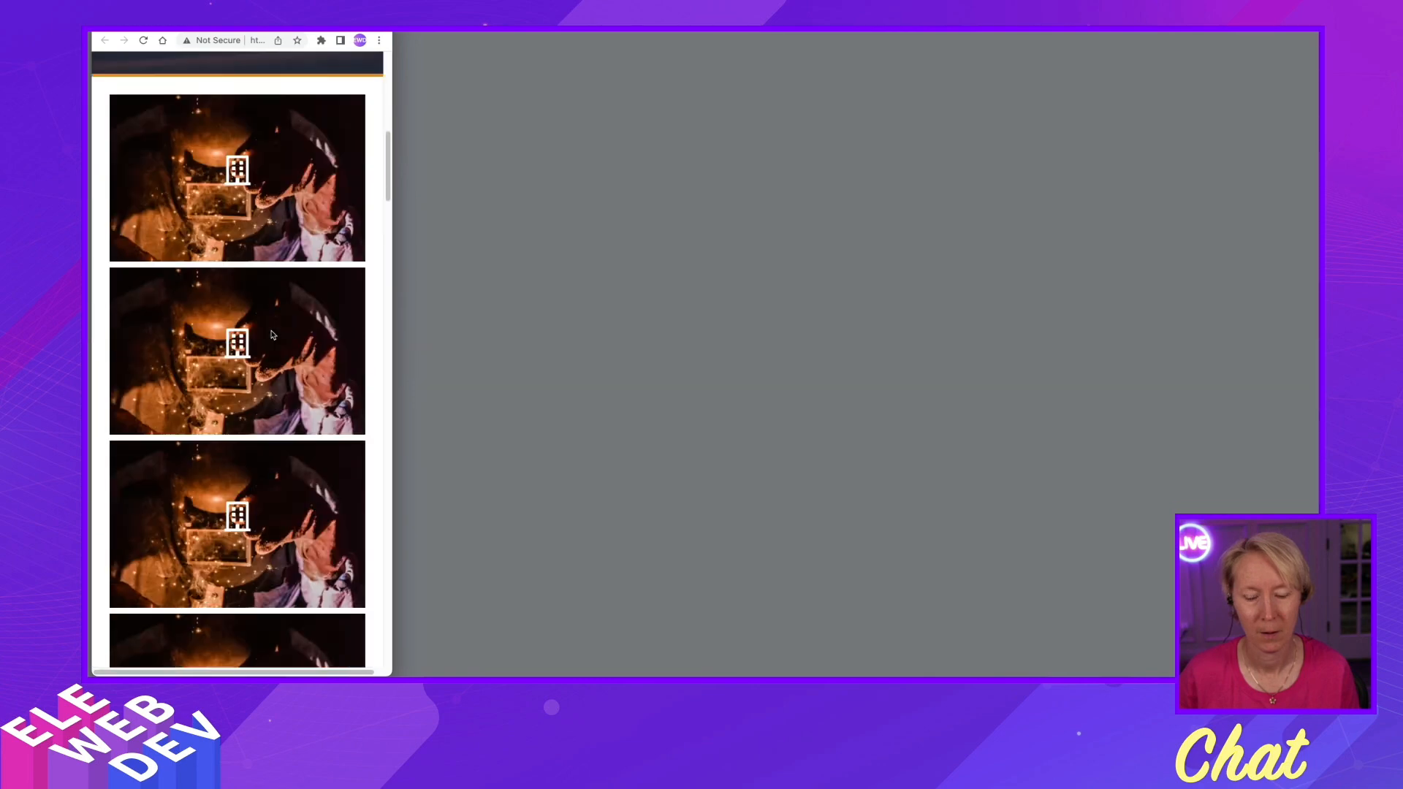
scroll(273, 336, down, 10)
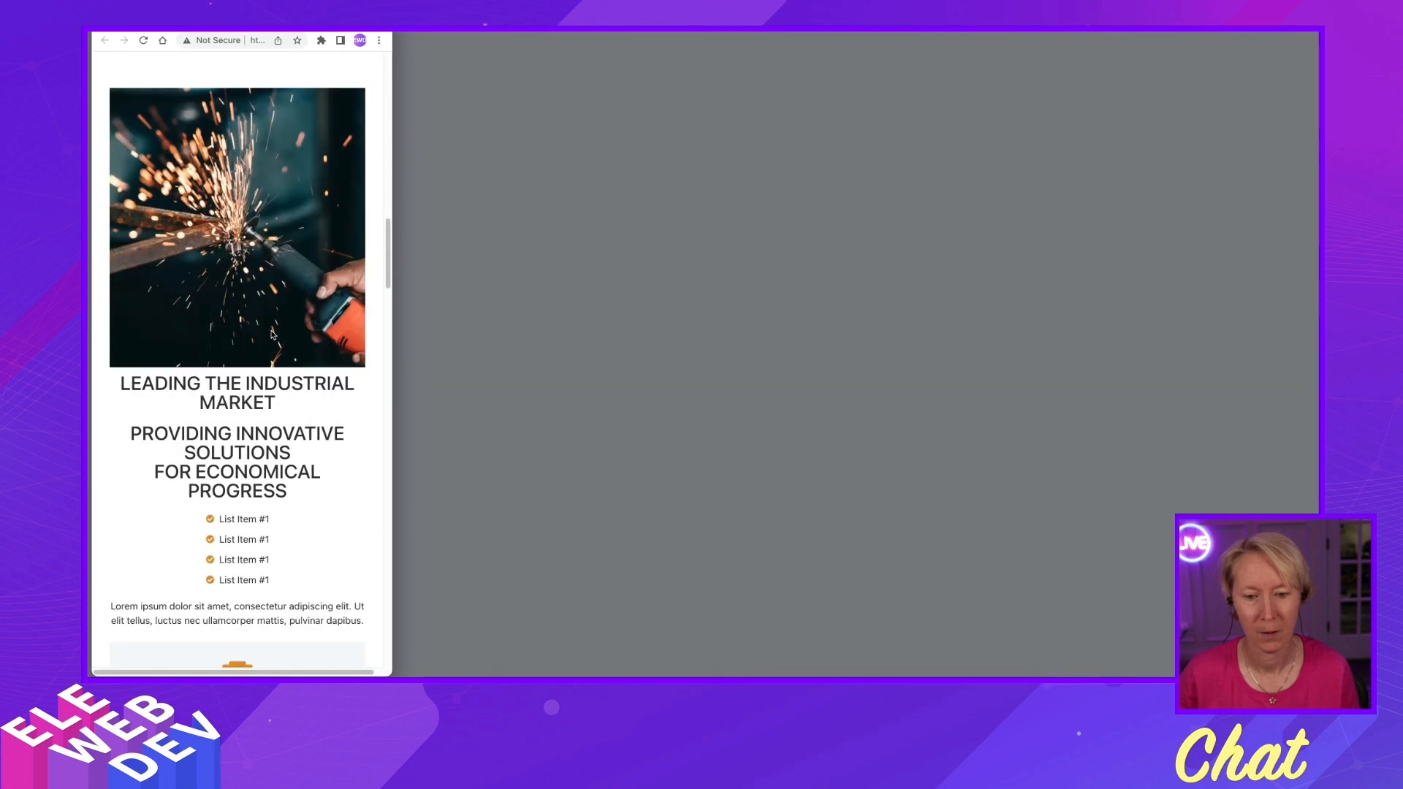
scroll(273, 335, down, 4)
scroll(271, 336, down, 8)
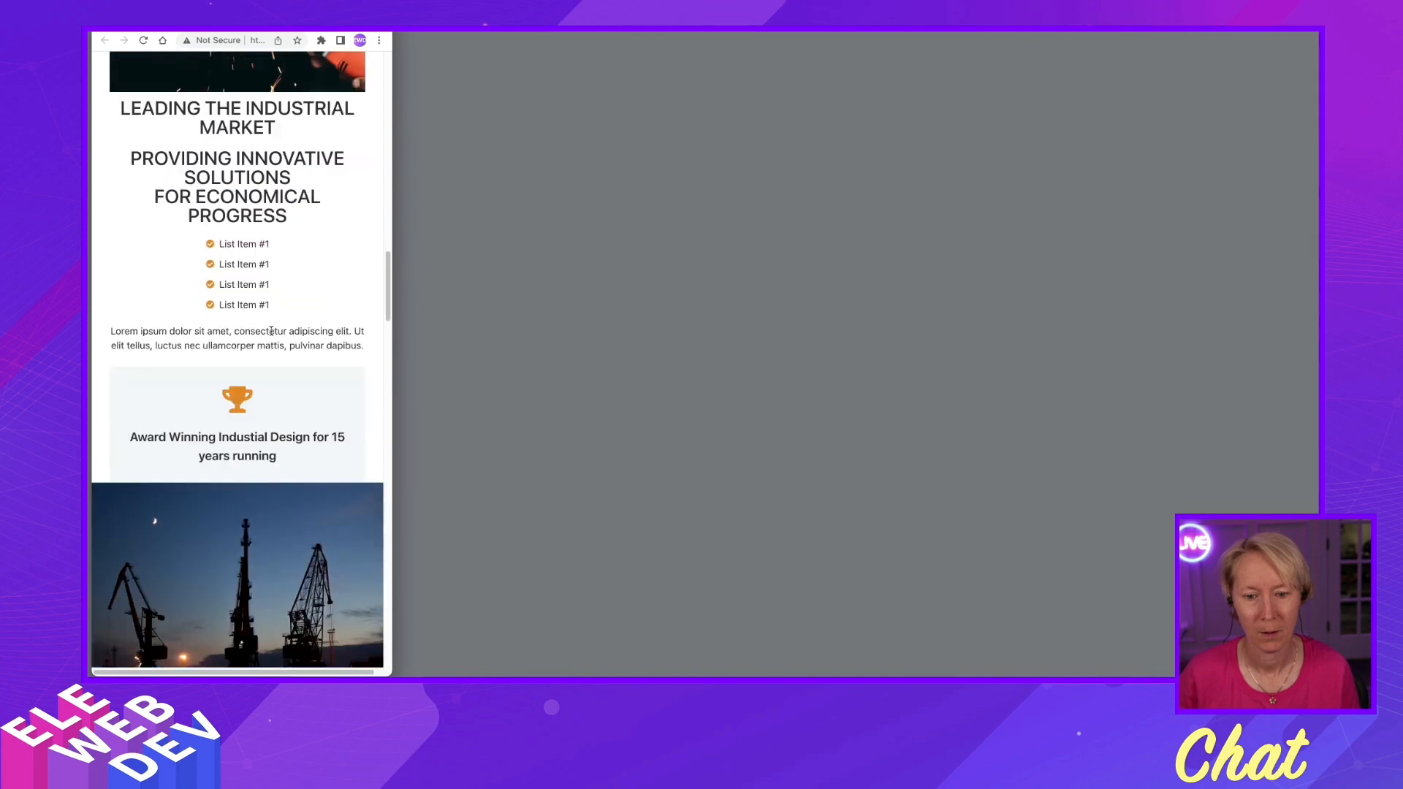
scroll(271, 333, down, 17)
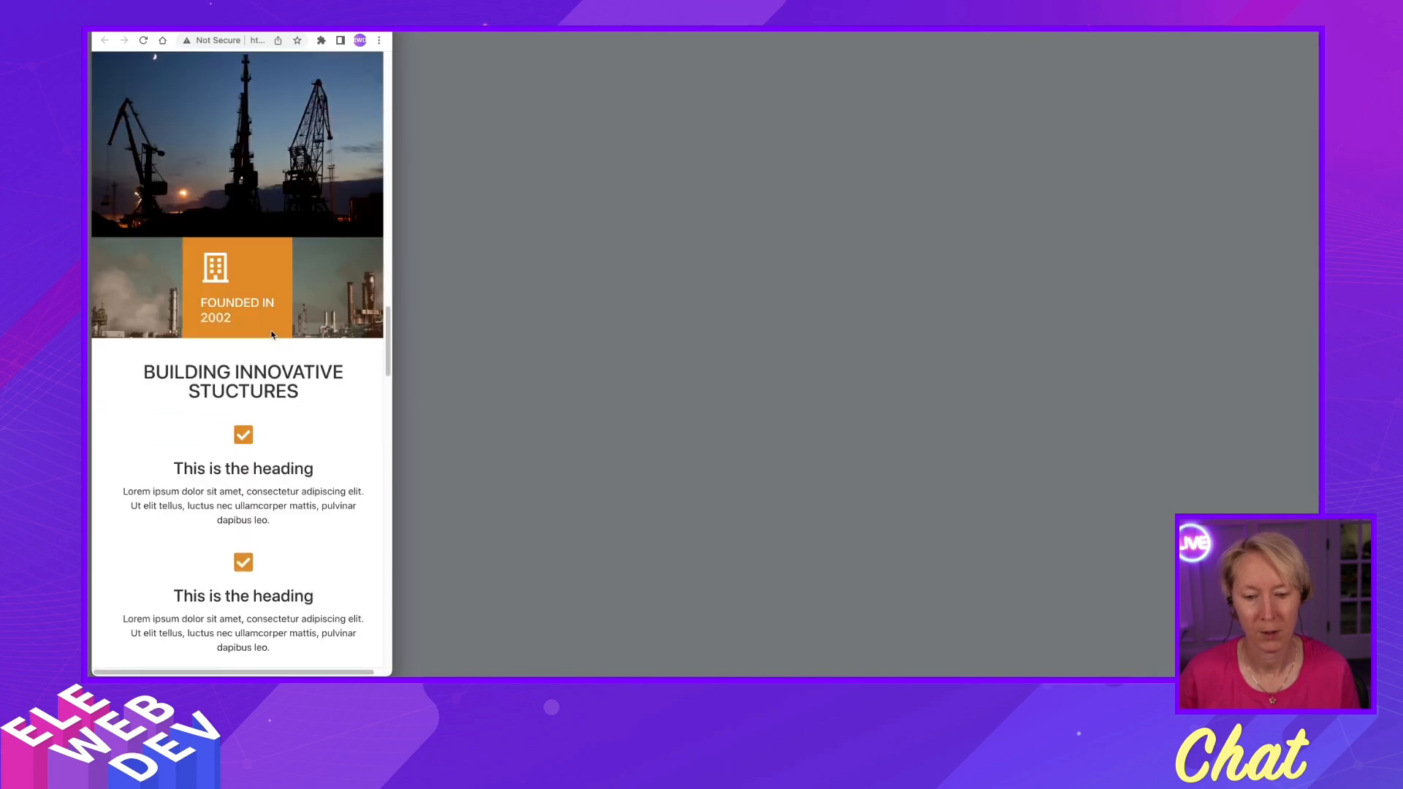
scroll(271, 335, down, 20)
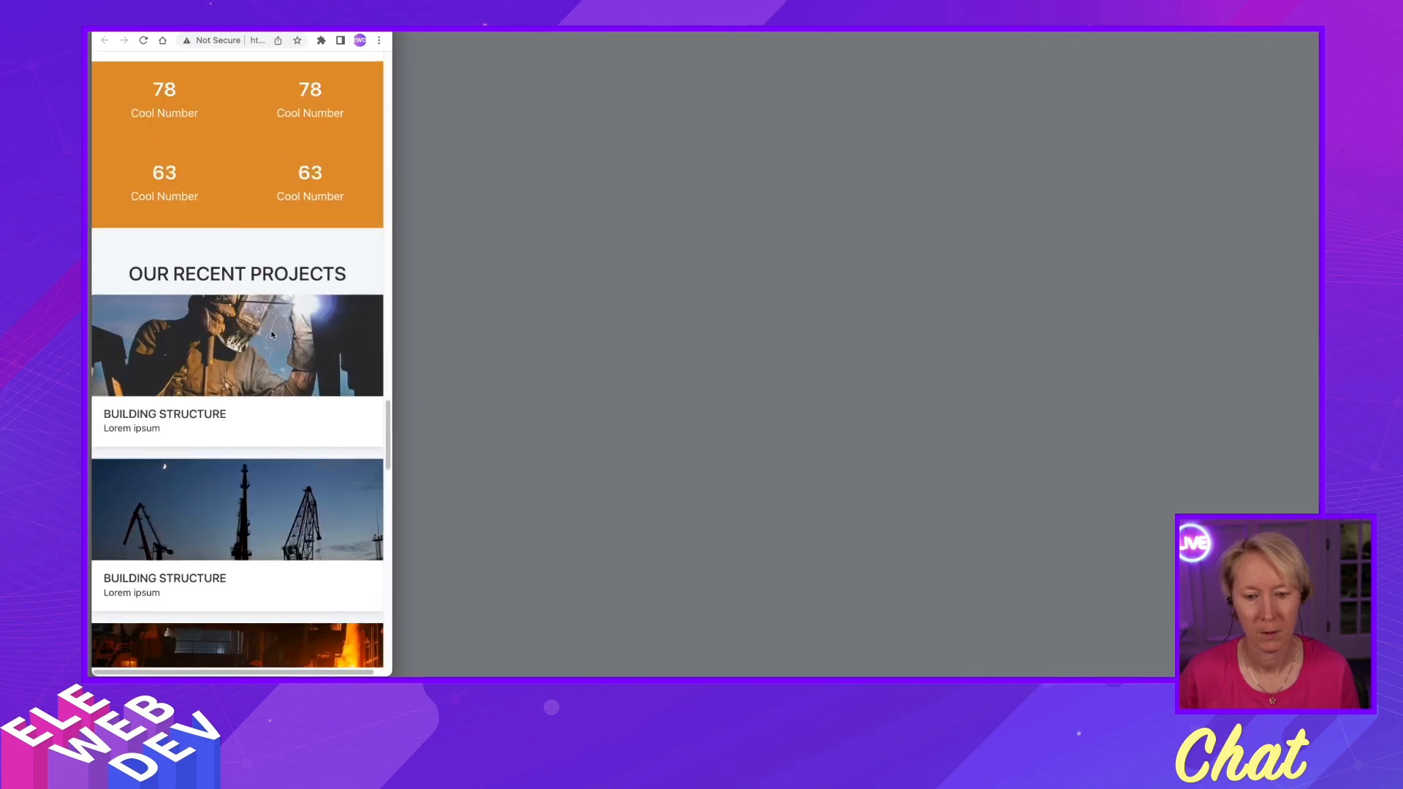
scroll(271, 335, down, 9)
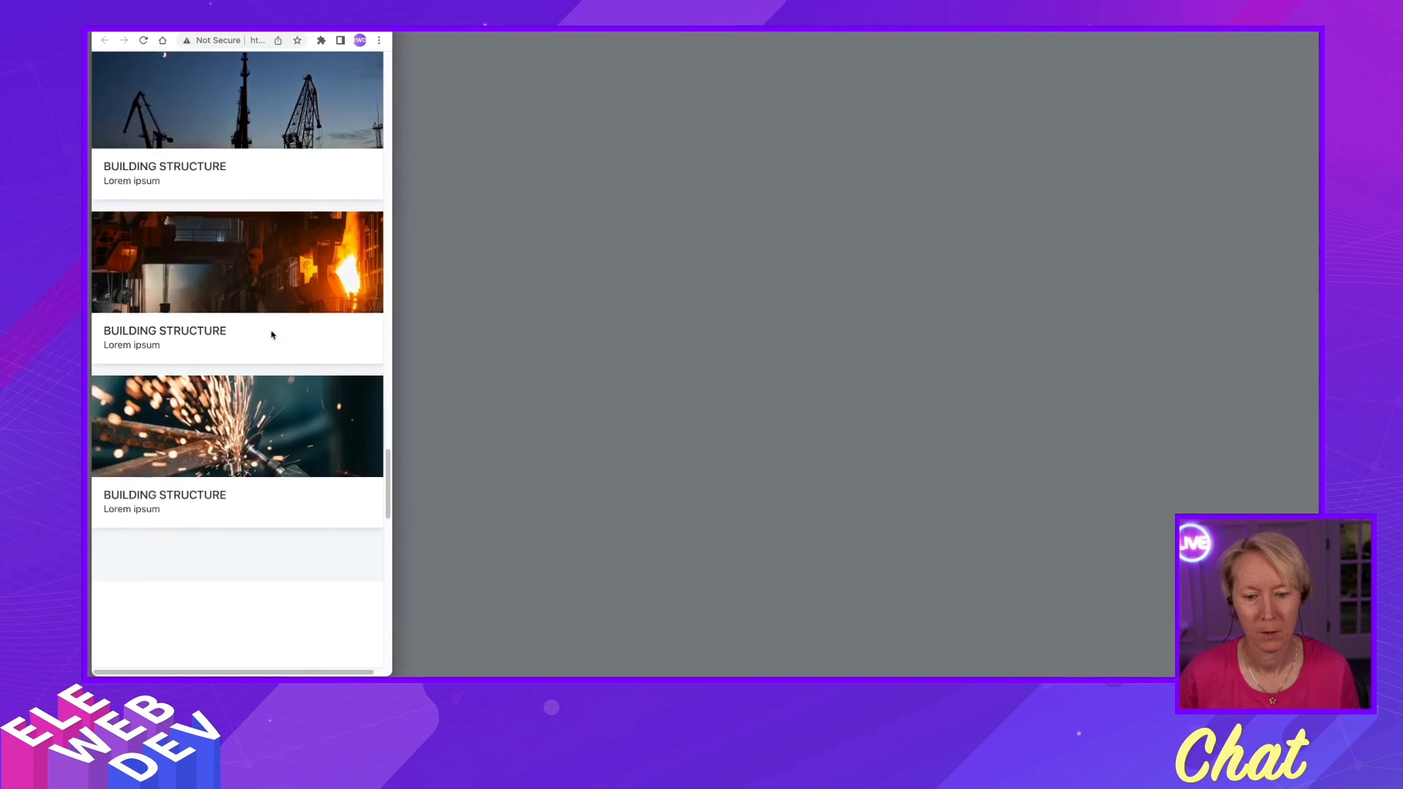
scroll(271, 334, down, 7)
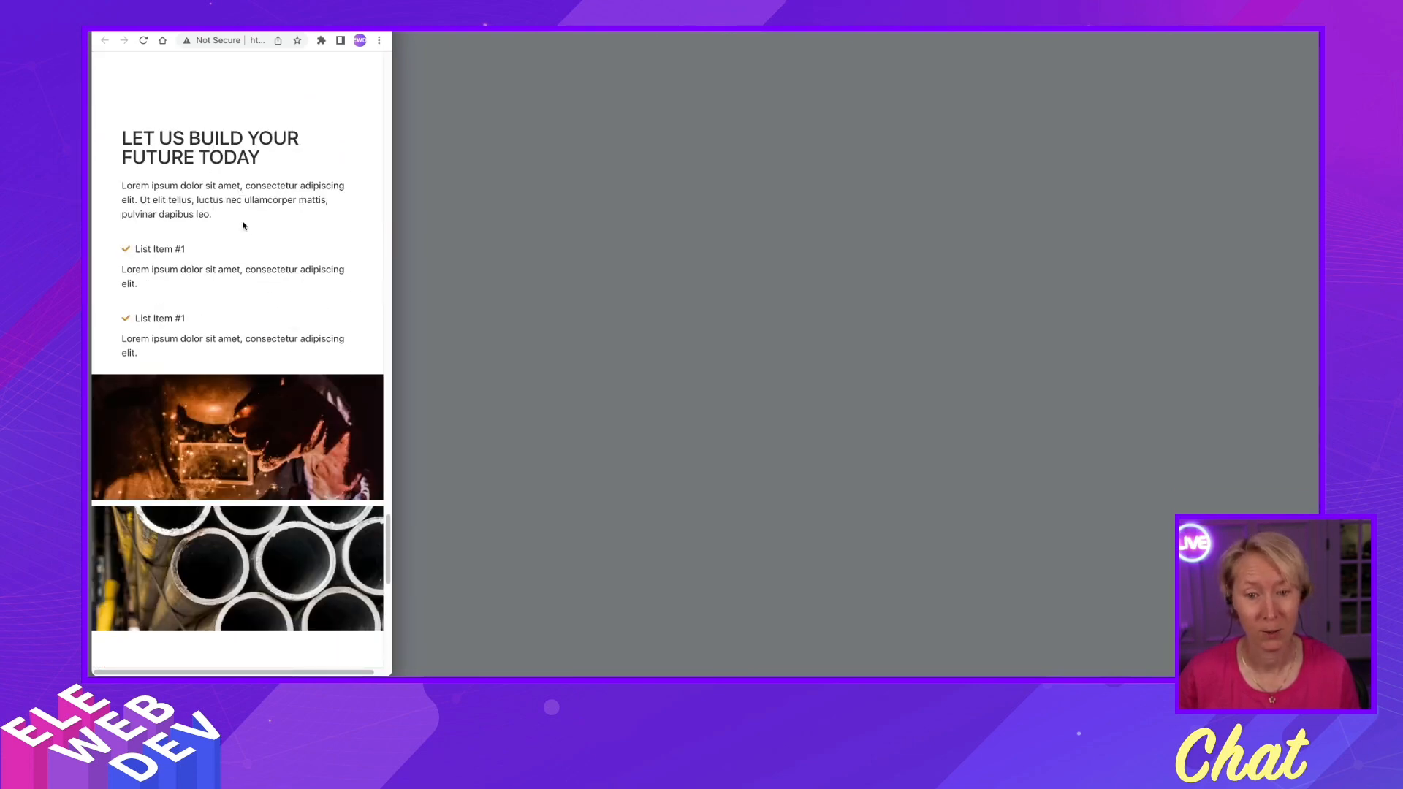
scroll(243, 226, up, 3)
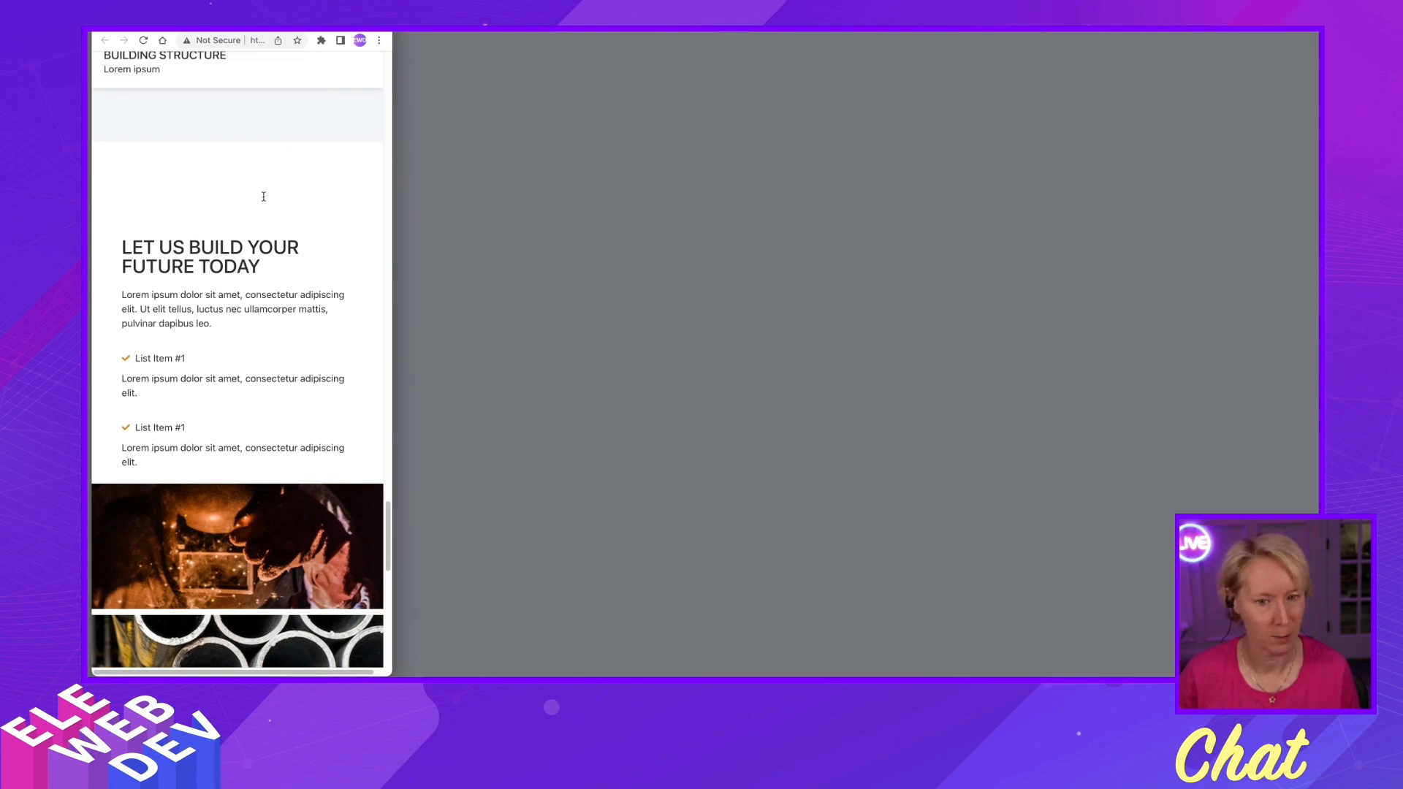
scroll(259, 252, down, 6)
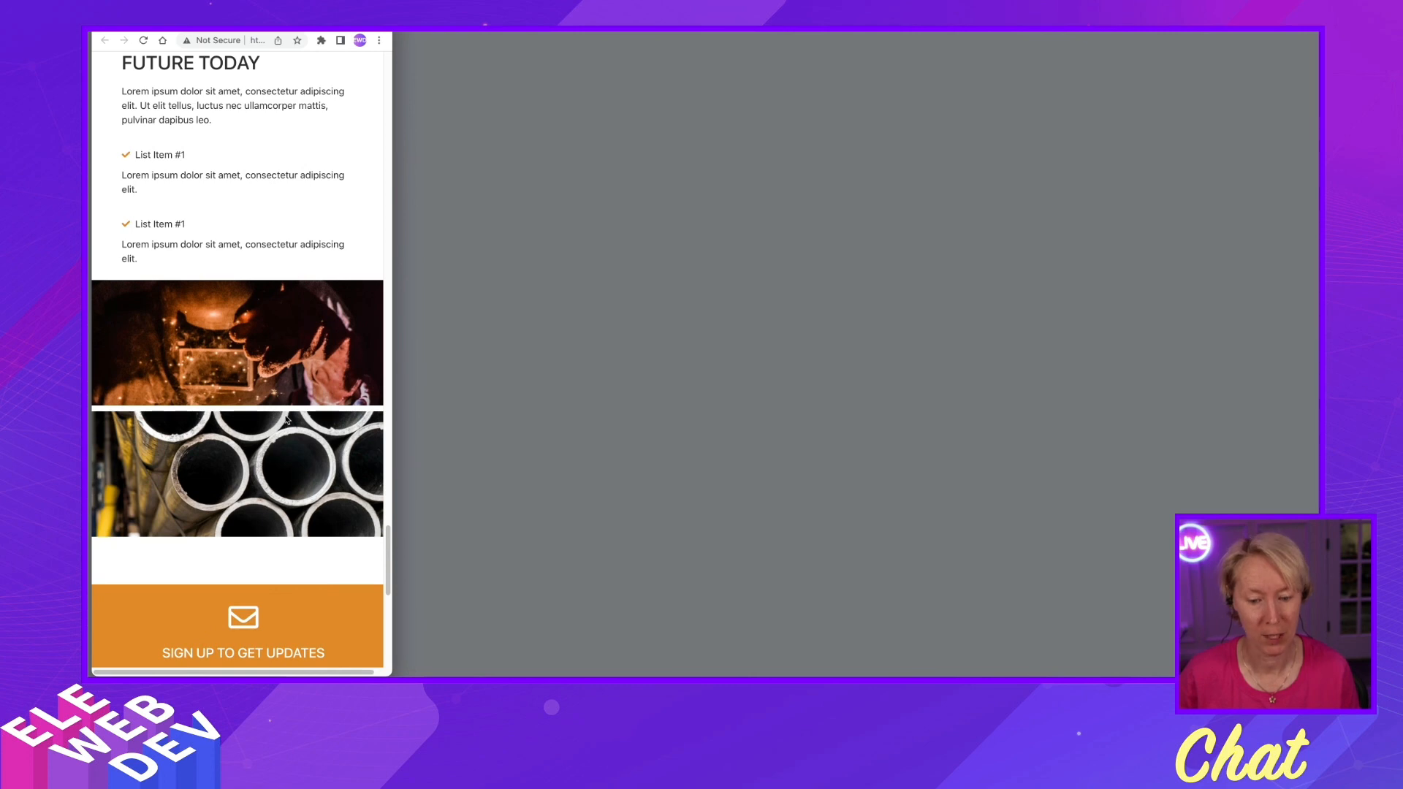
scroll(285, 417, up, 10)
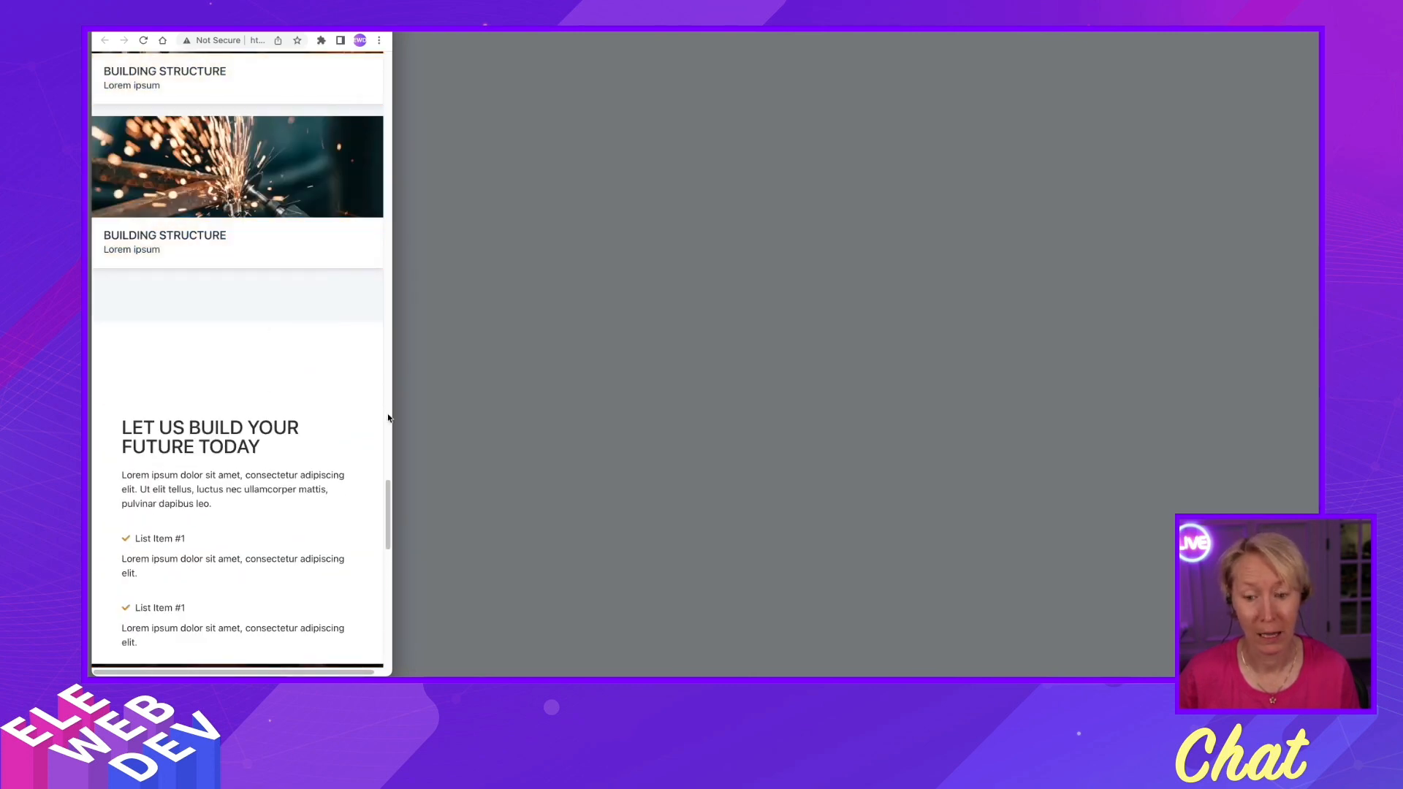
Check the preview's Build Future section at a slightly wider width and at full desktop width
drag(408, 411, 527, 407)
scroll(377, 465, down, 8)
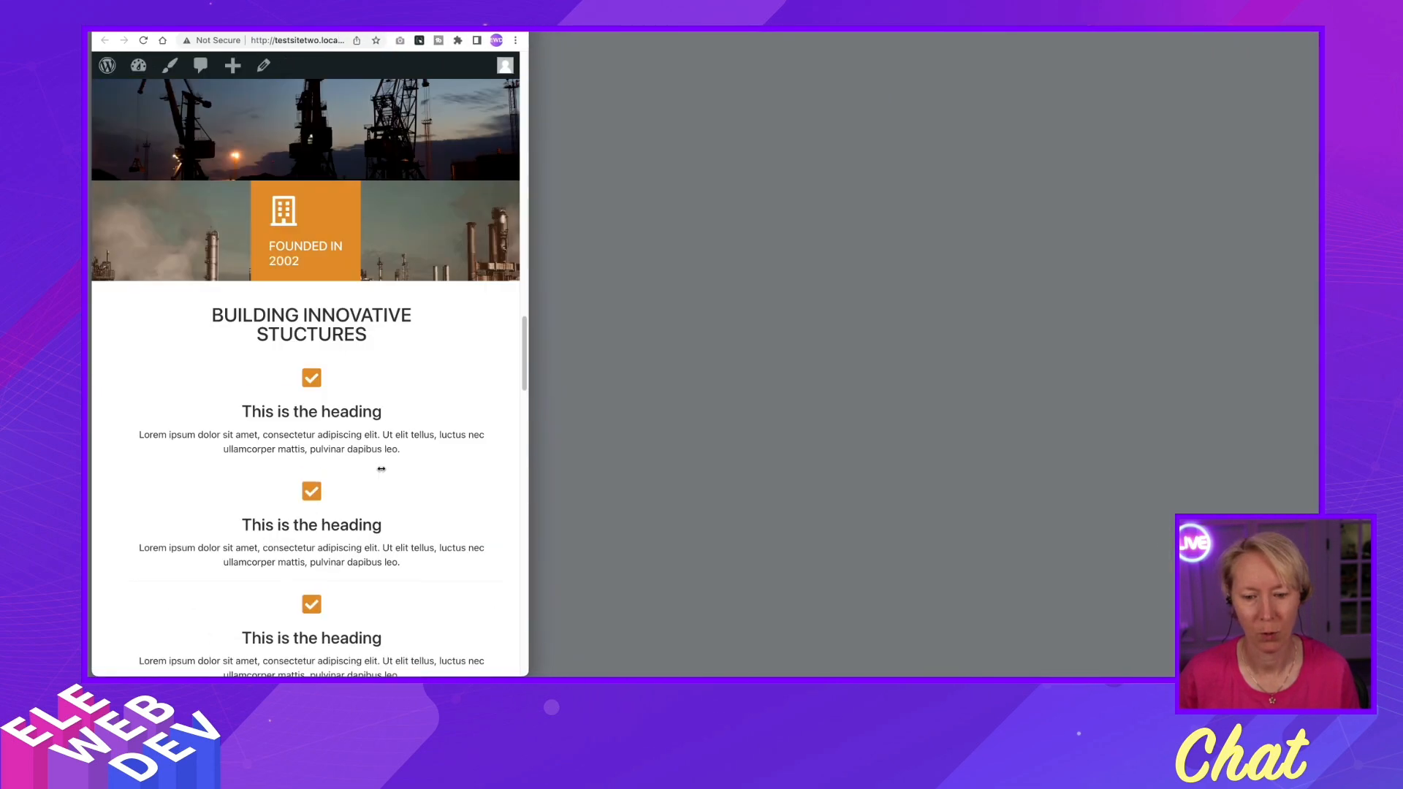
scroll(376, 466, down, 10)
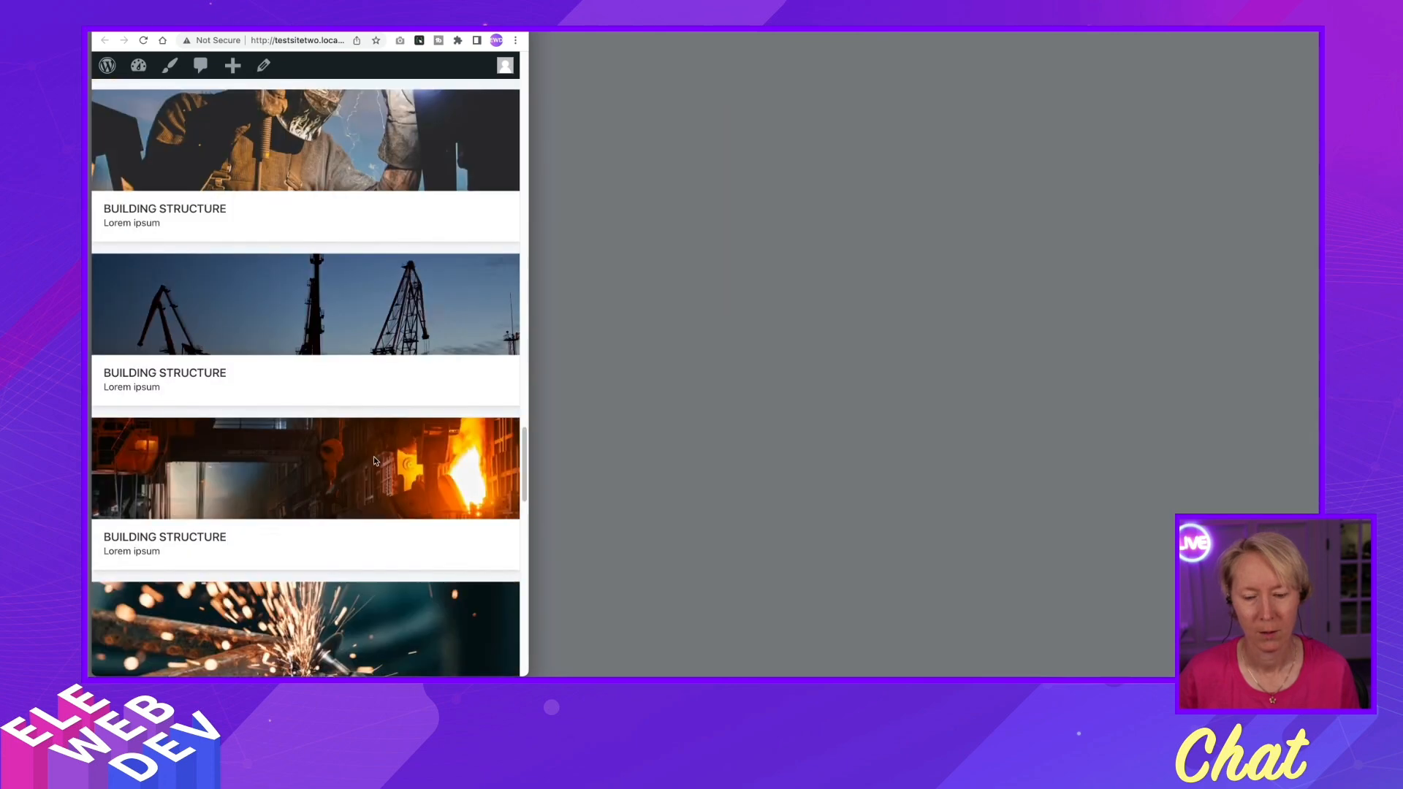
scroll(374, 461, down, 2)
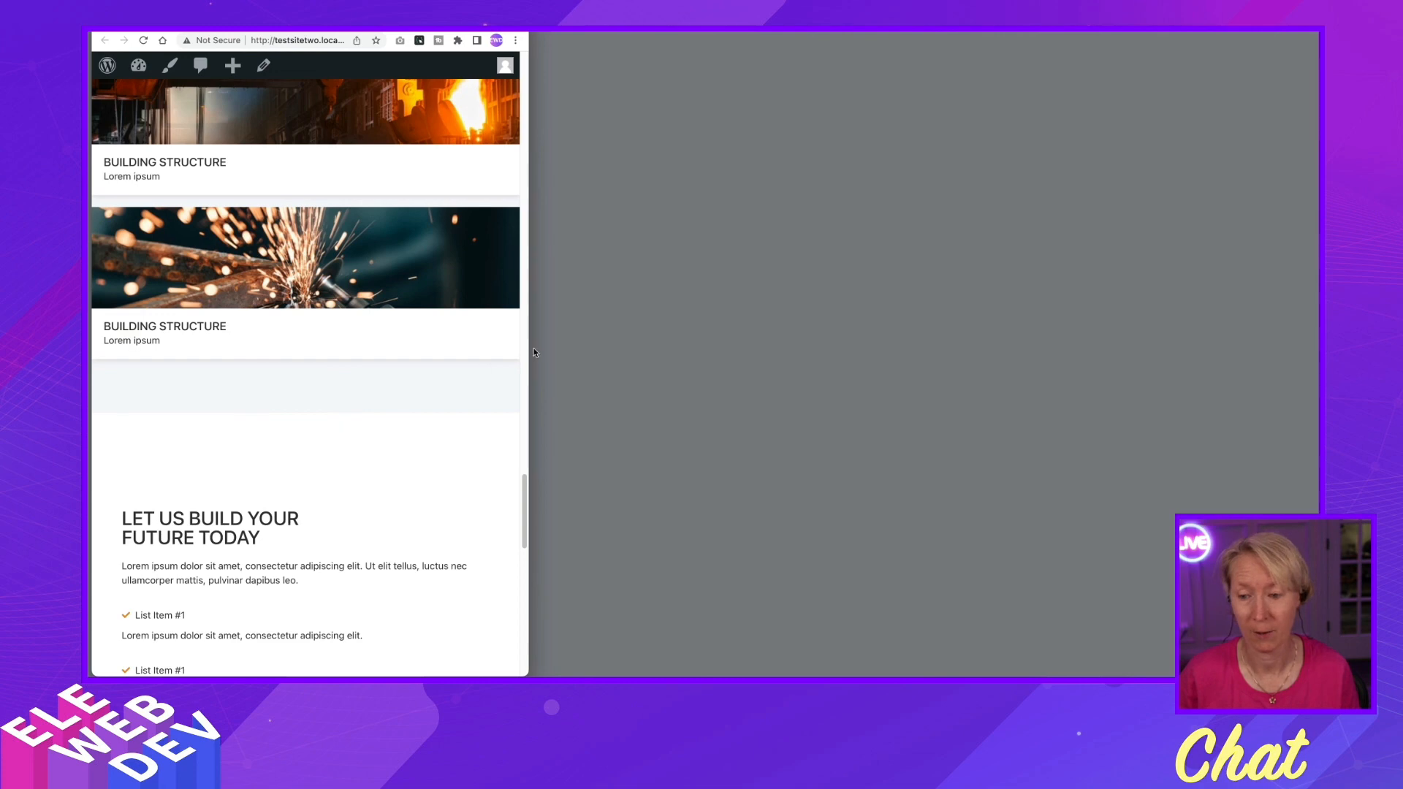
drag(529, 352, 1315, 356)
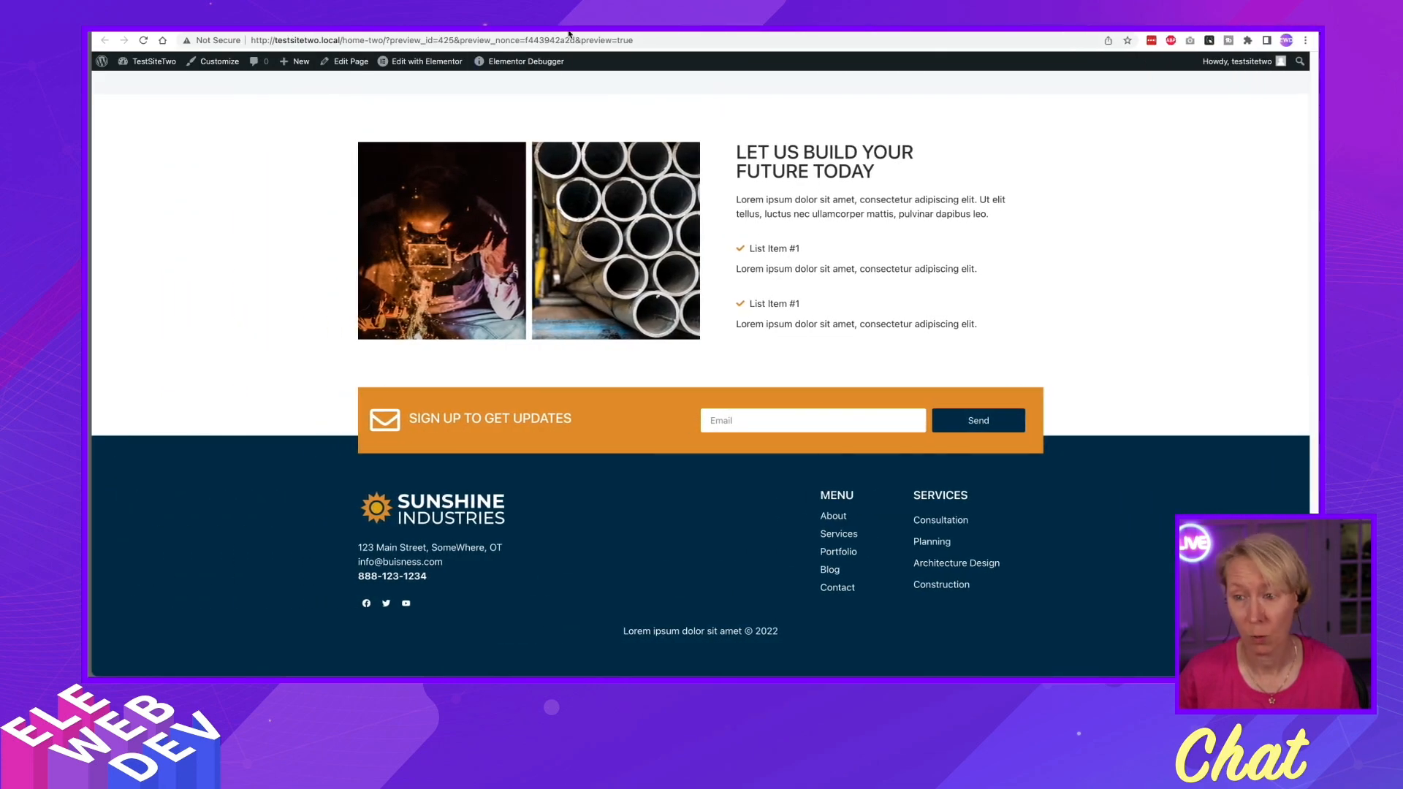
Return to the Elementor editor and set the Build Future container's mobile margin to 0 on all sides
key(ctrl+Tab)
key(ctrl+Tab)
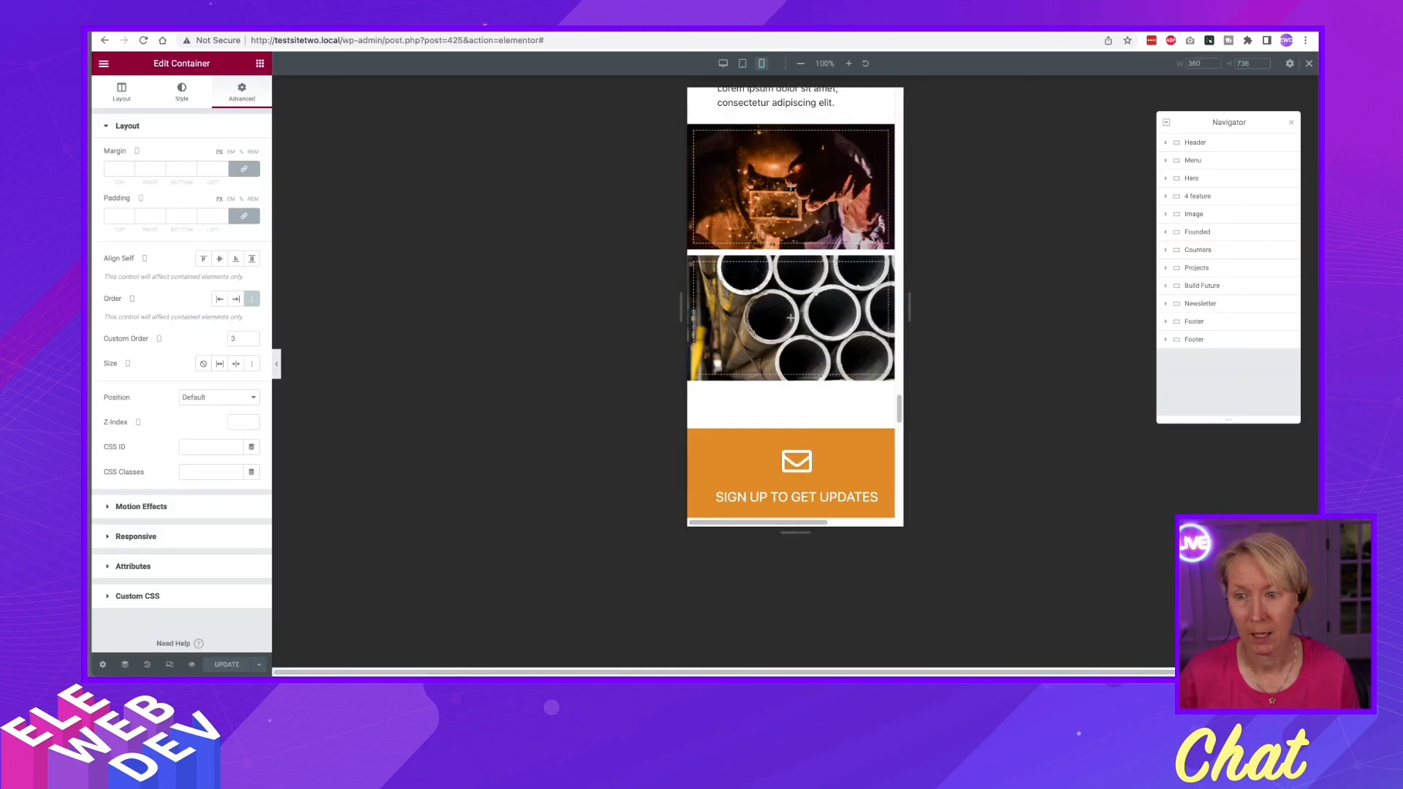
scroll(785, 311, up, 6)
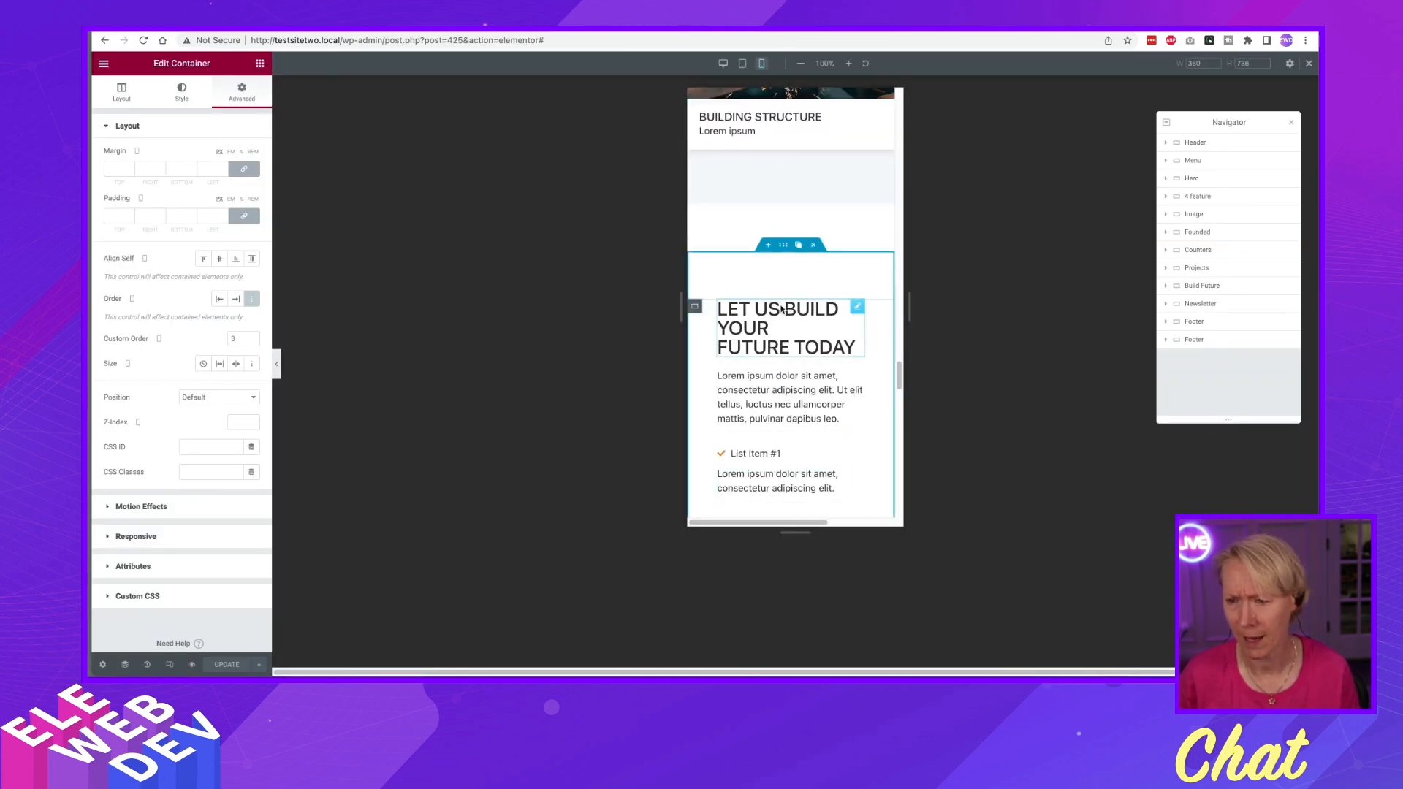
right_click(784, 246)
click(818, 254)
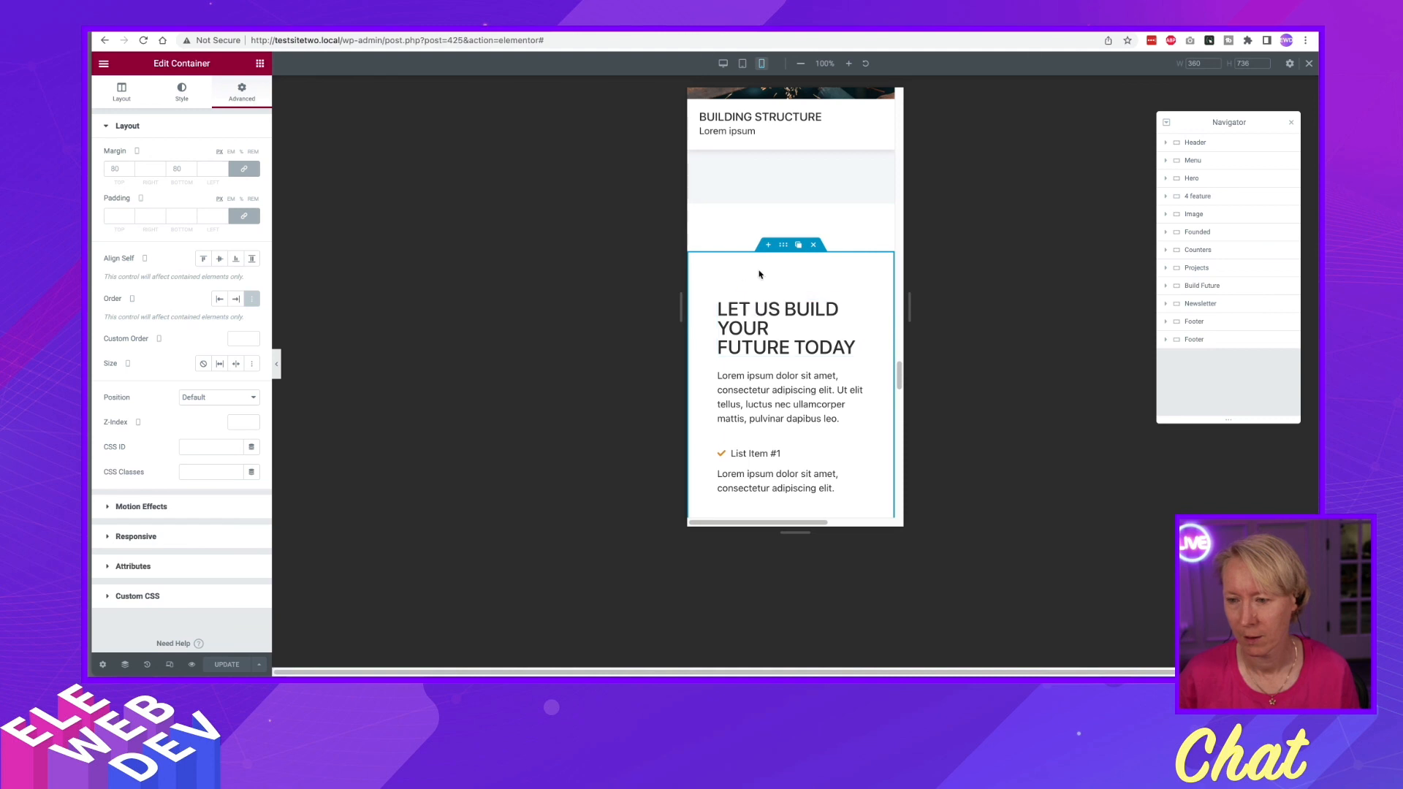
right_click(785, 244)
click(813, 255)
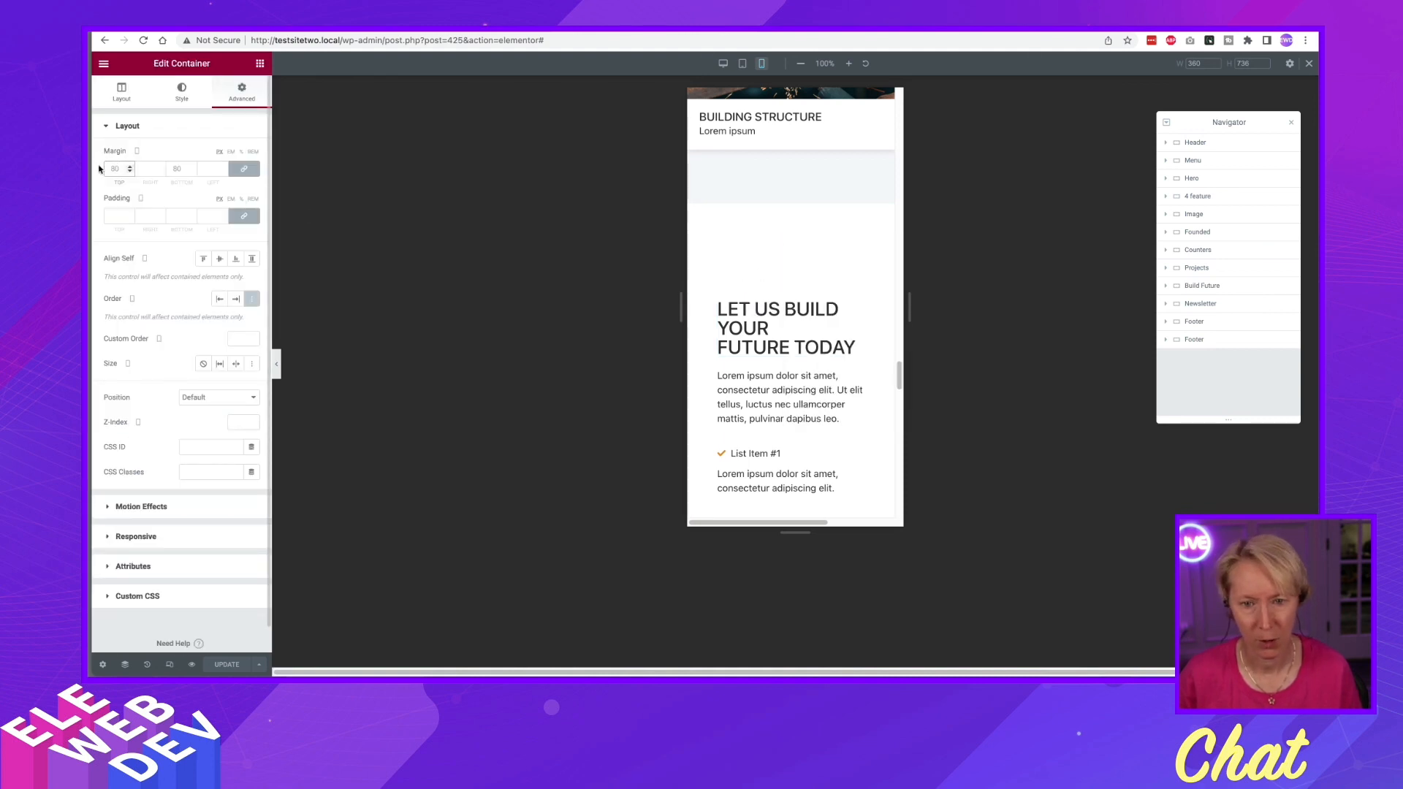
click(245, 171)
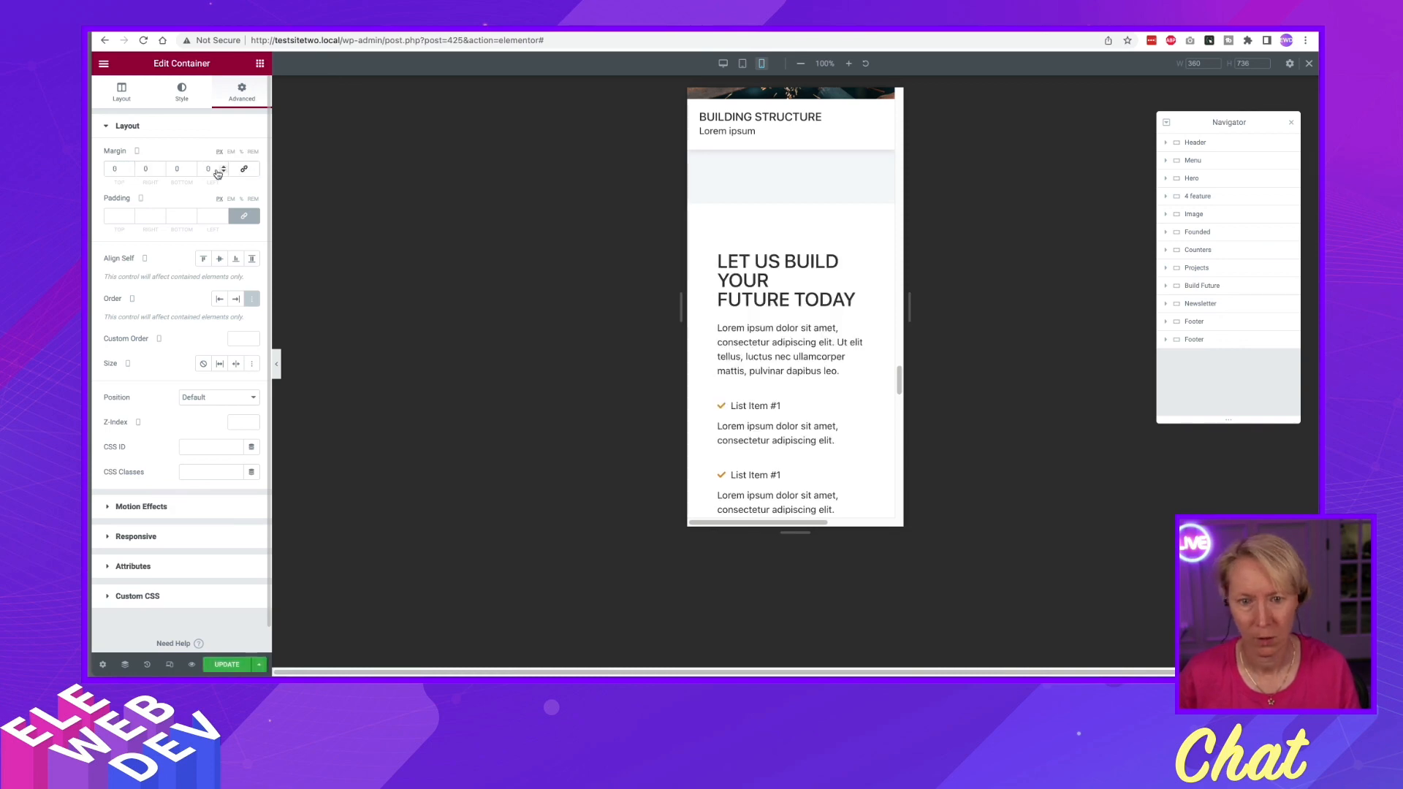
scroll(815, 253, down, 4)
scroll(814, 253, down, 3)
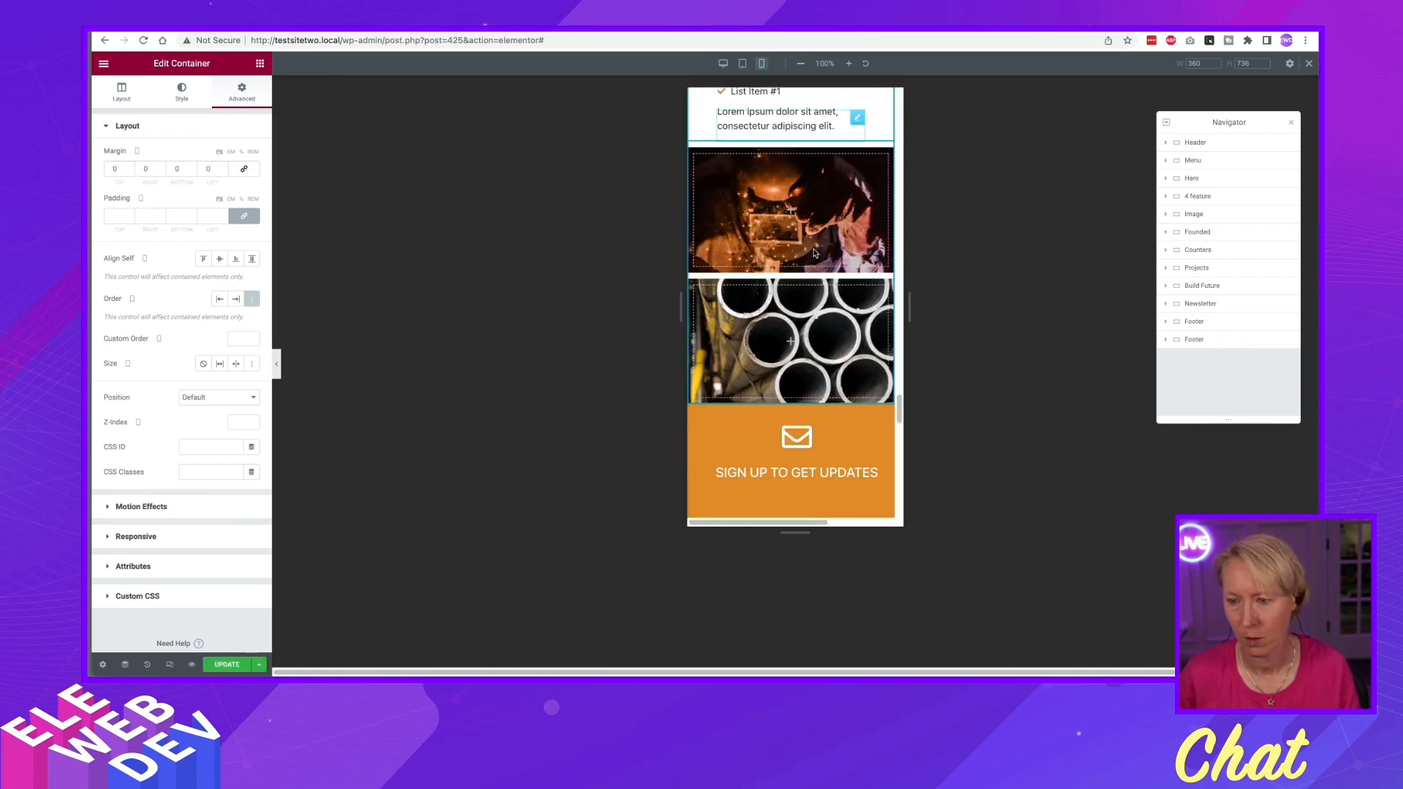
scroll(814, 252, up, 5)
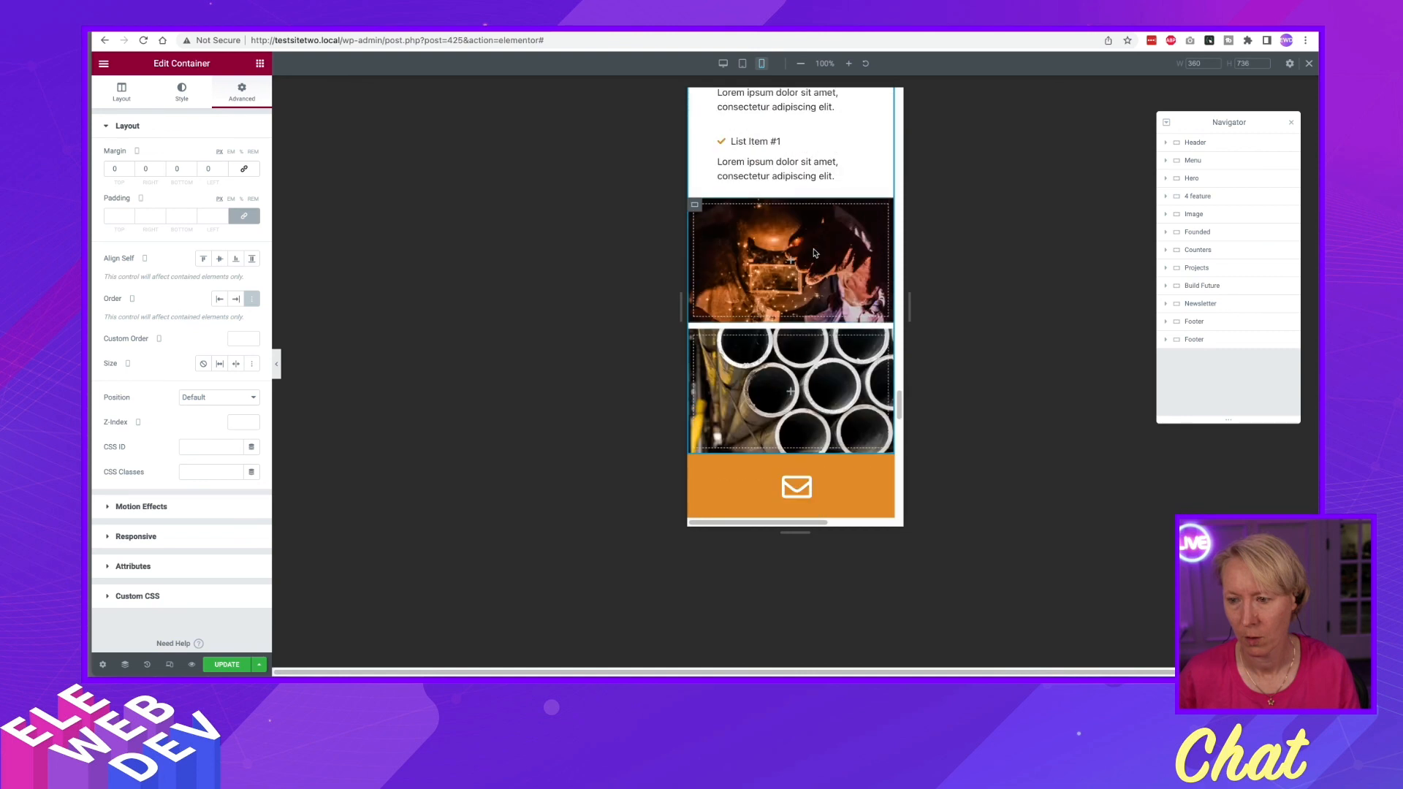
scroll(815, 253, up, 2)
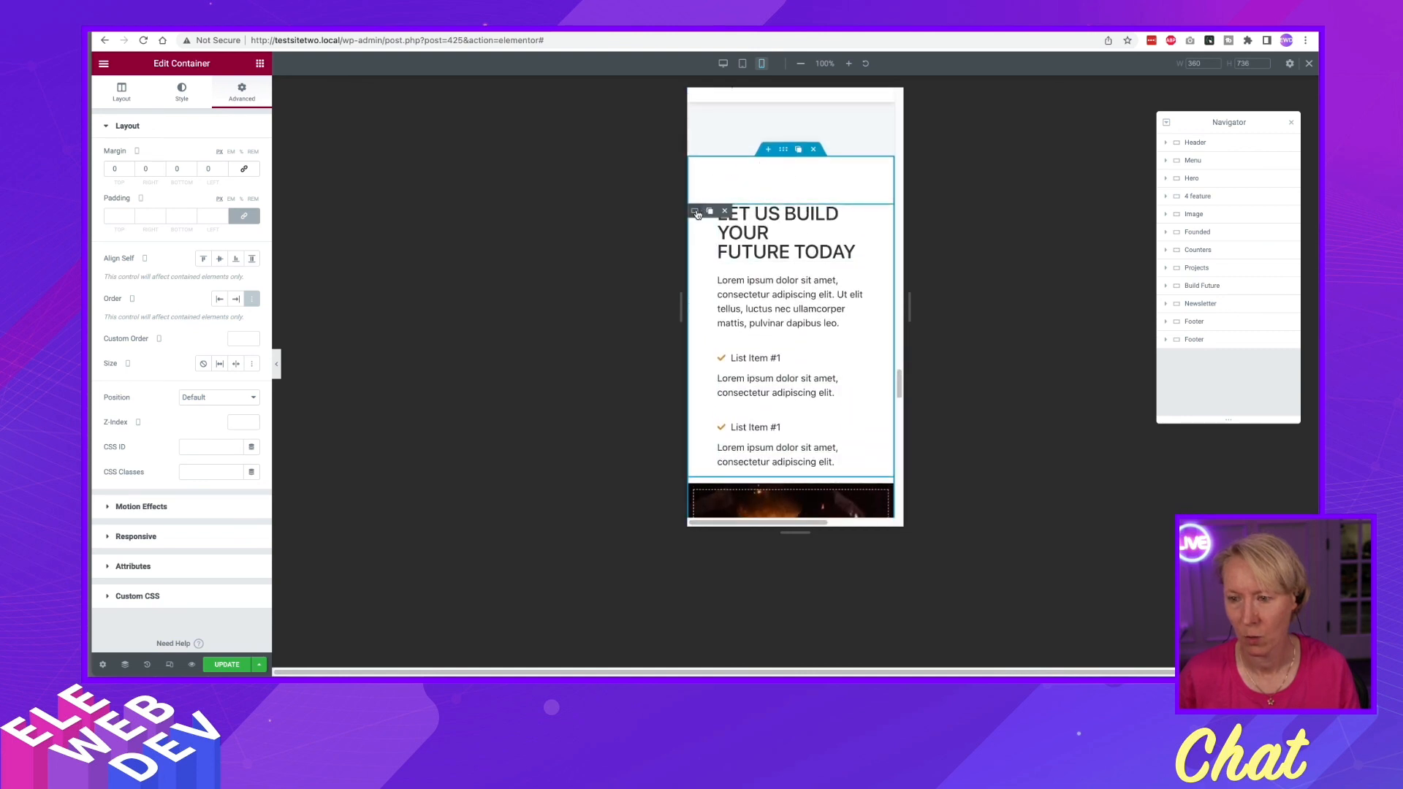
Open the Build Future text container's settings and check its mobile margin against the section's spacing
right_click(695, 211)
click(728, 220)
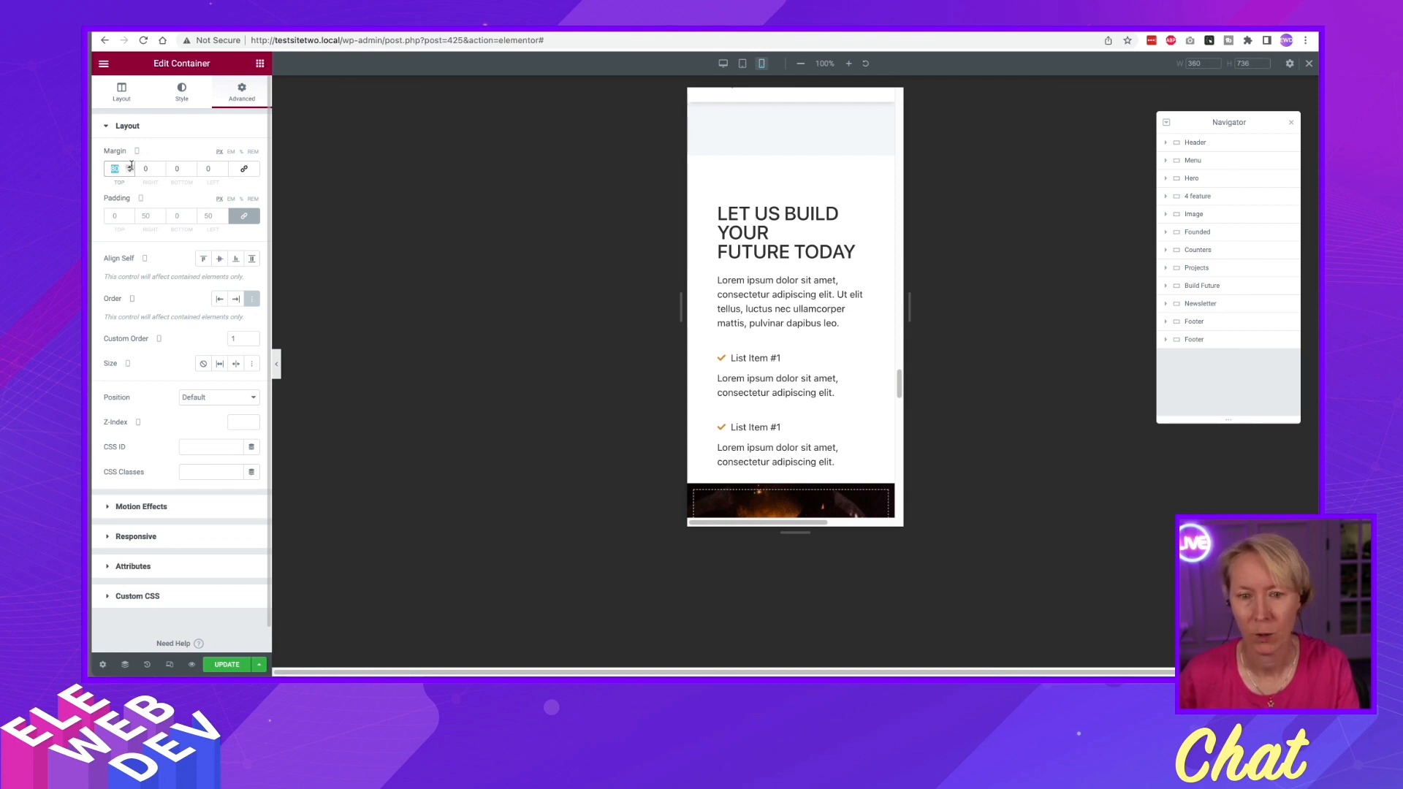
scroll(766, 233, down, 2)
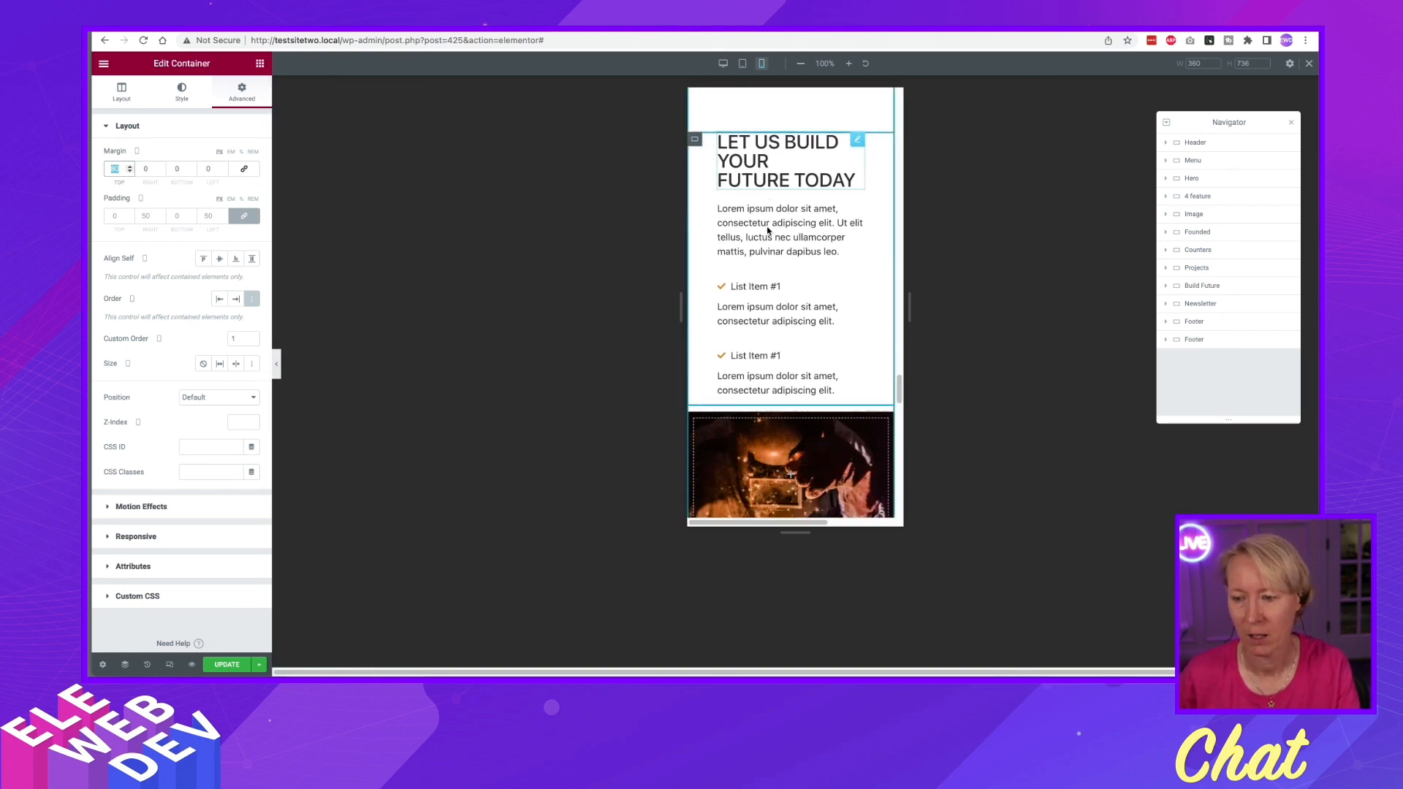
scroll(767, 227, up, 2)
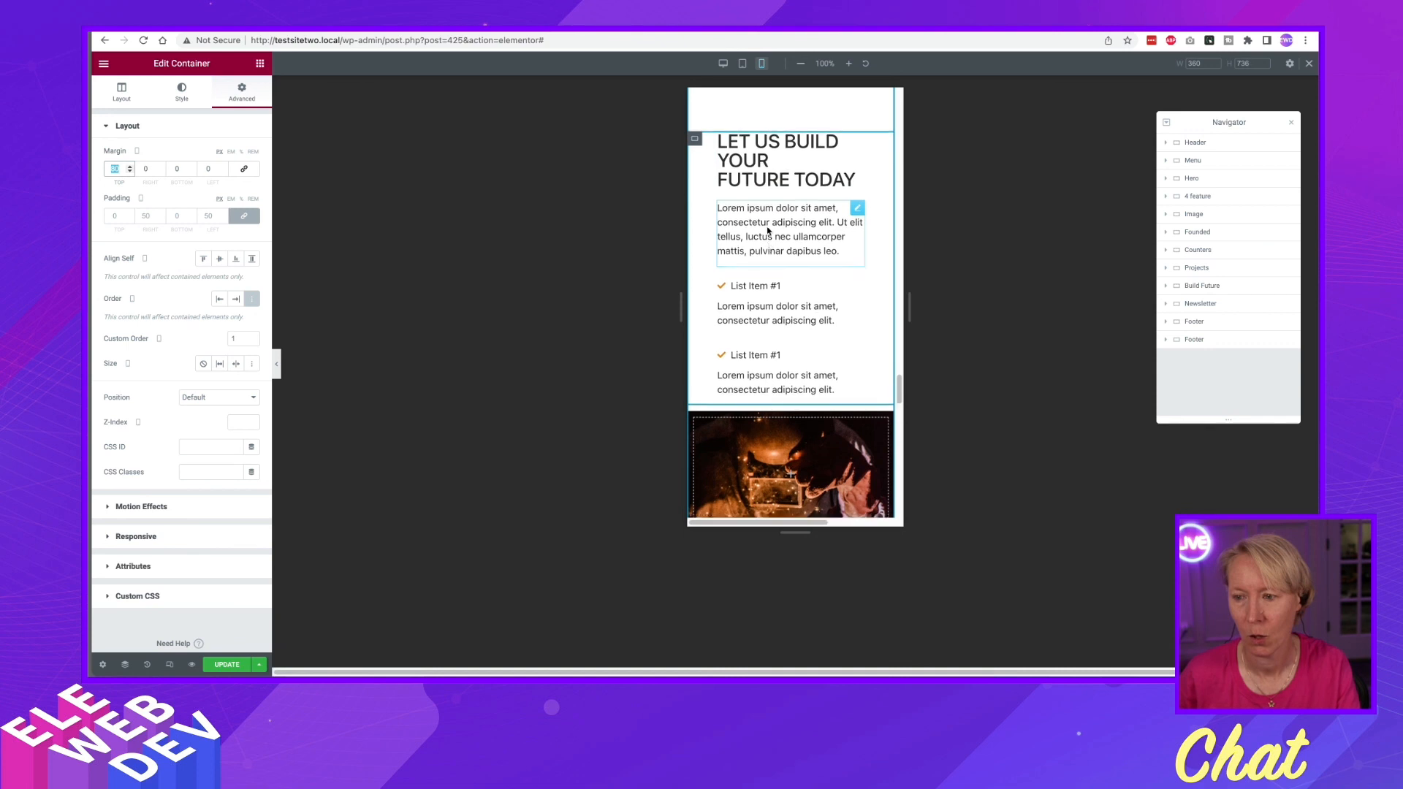
Set the Build Future container's mobile bottom margin to 80 px and update the page
click(783, 167)
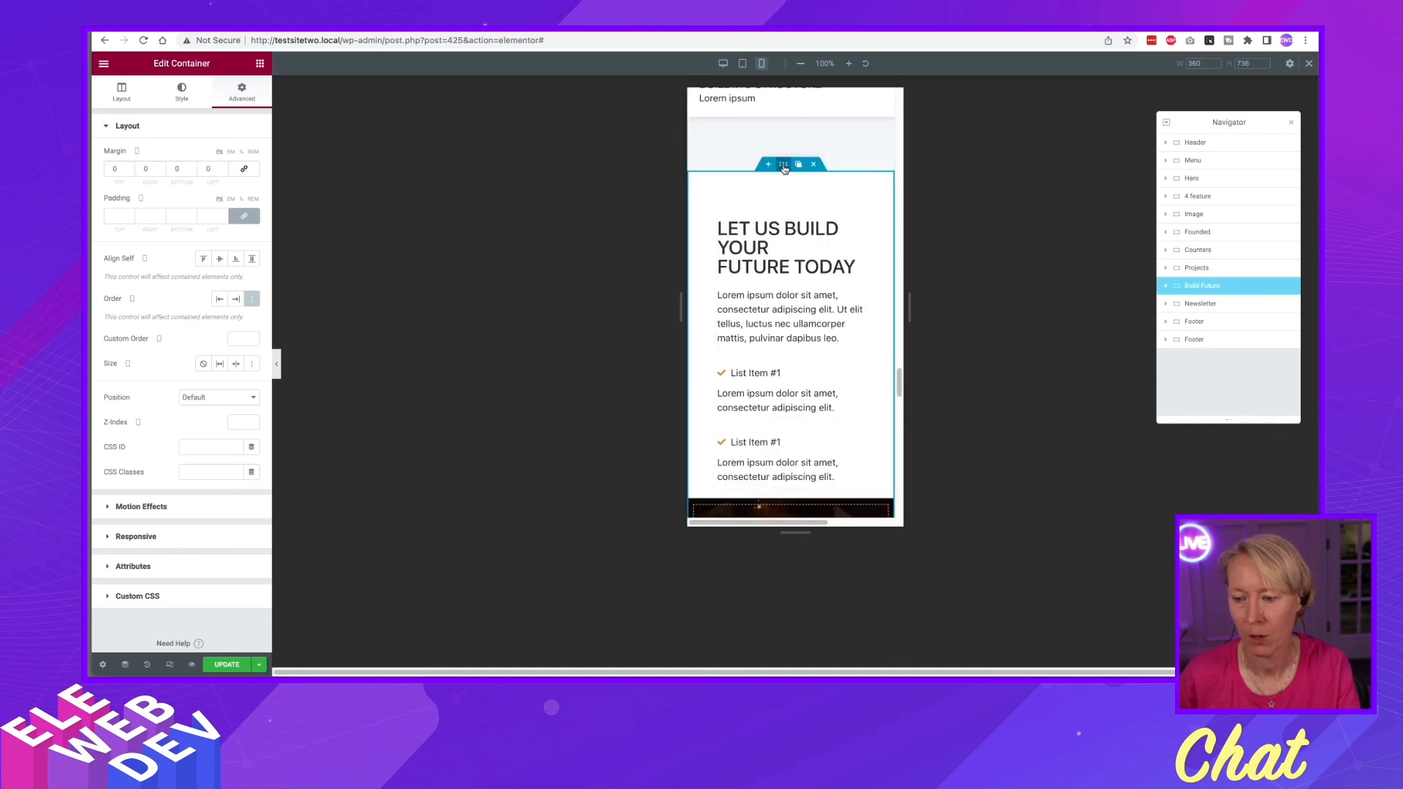
scroll(788, 179, down, 6)
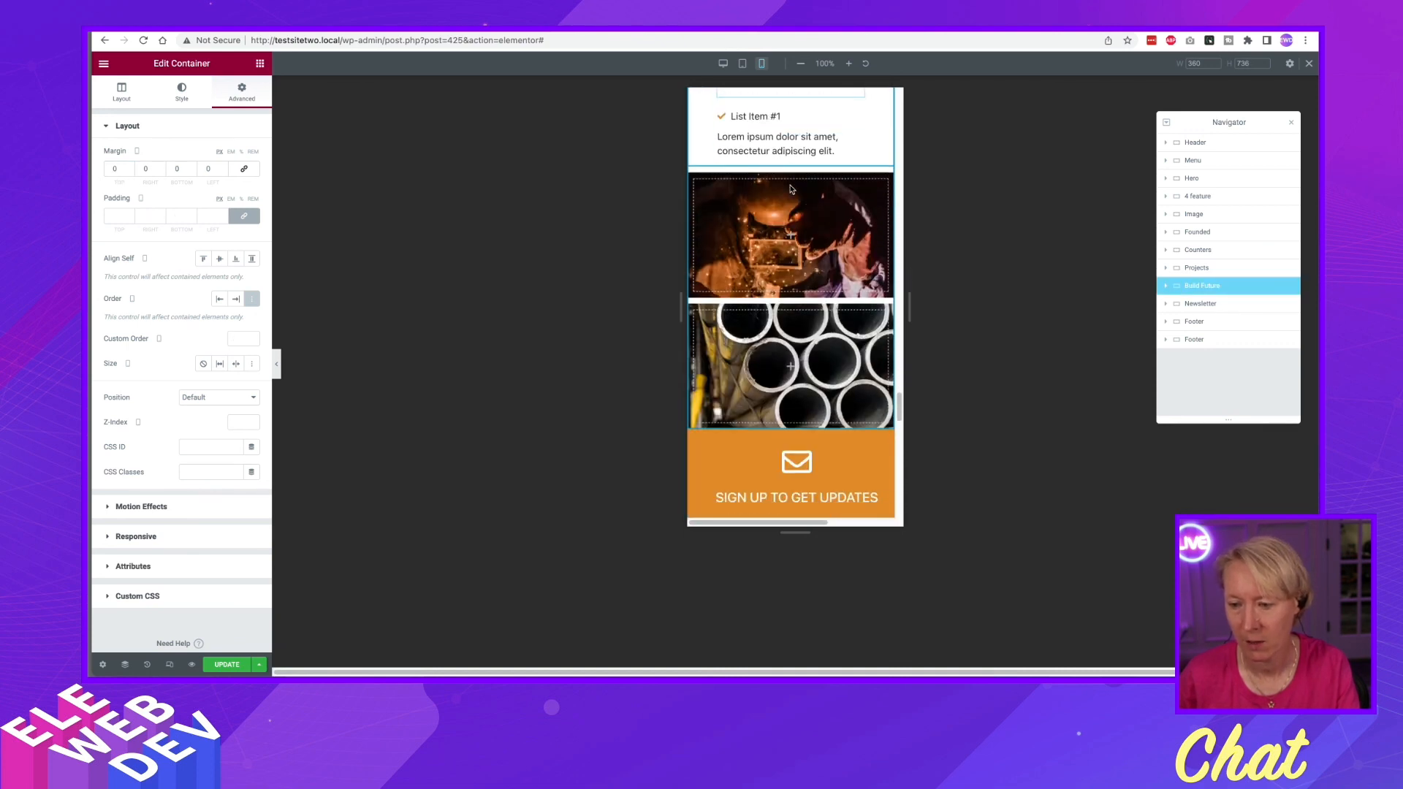
scroll(790, 188, up, 5)
scroll(790, 189, up, 3)
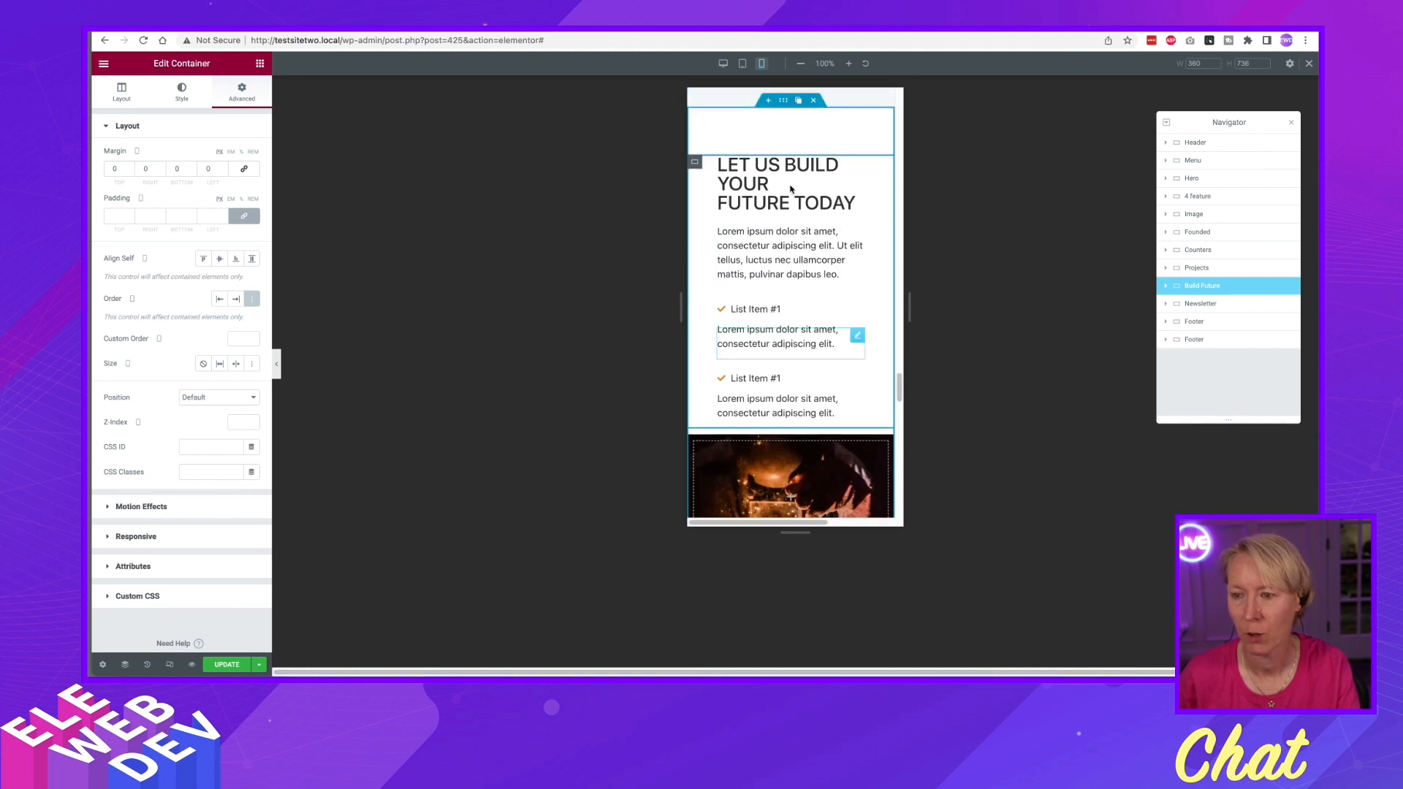
right_click(784, 188)
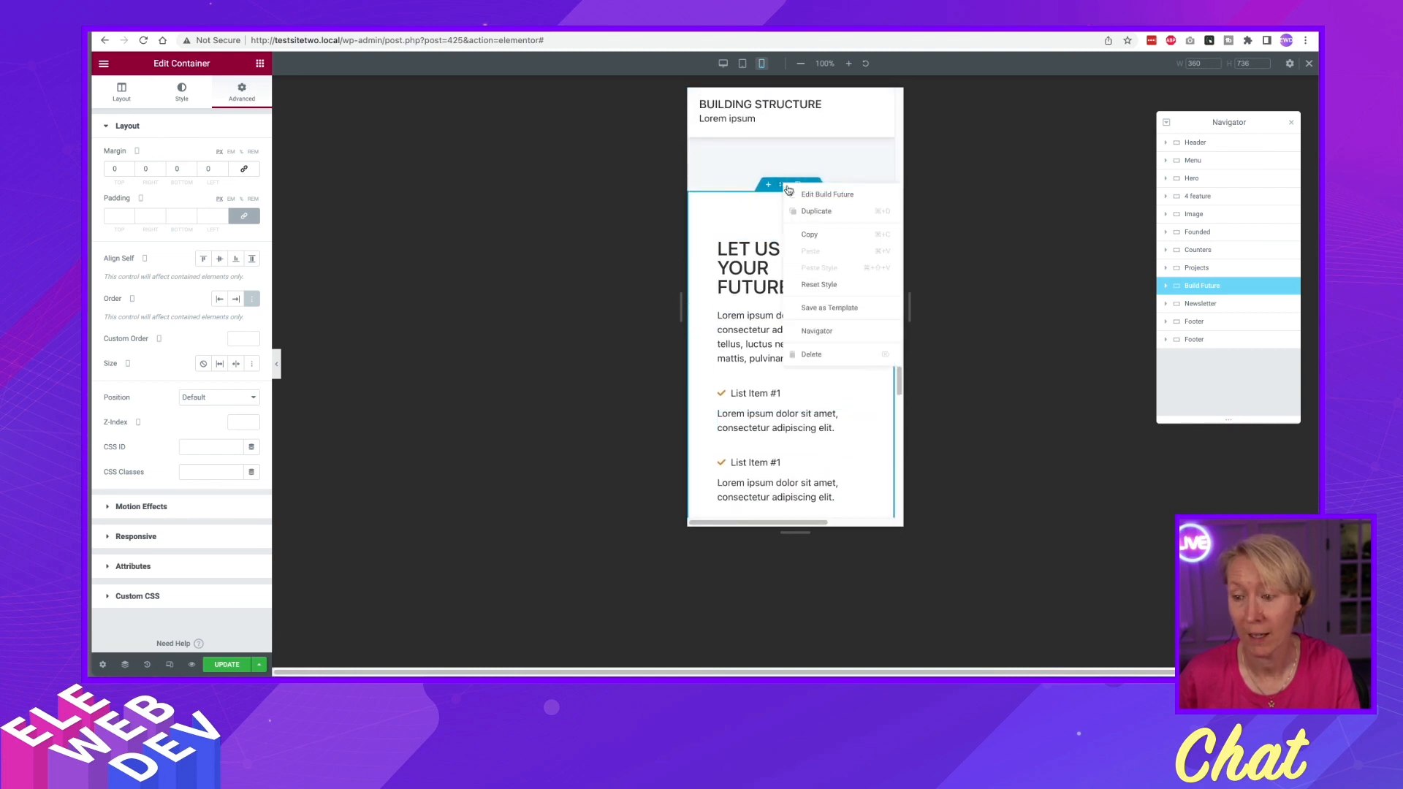
click(803, 192)
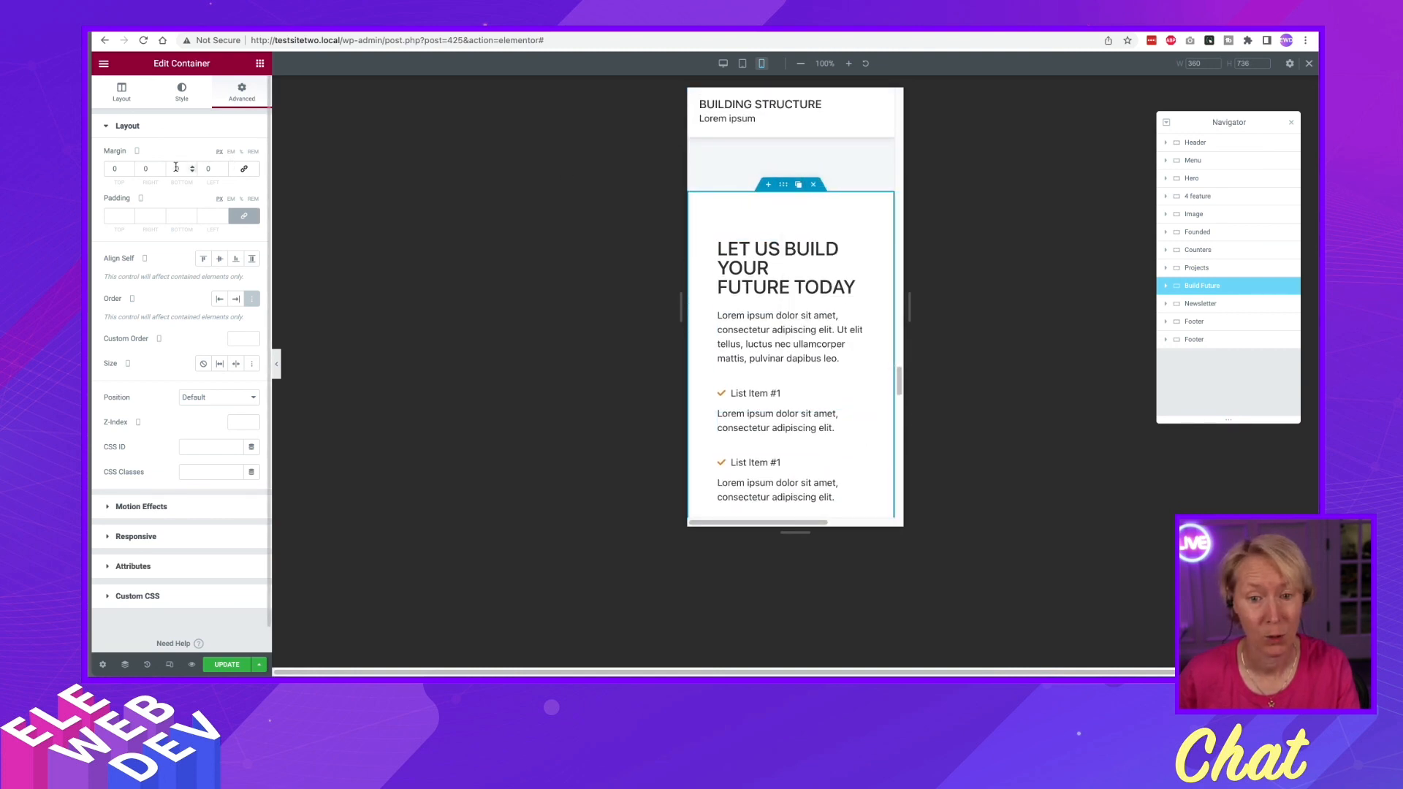
text(80)
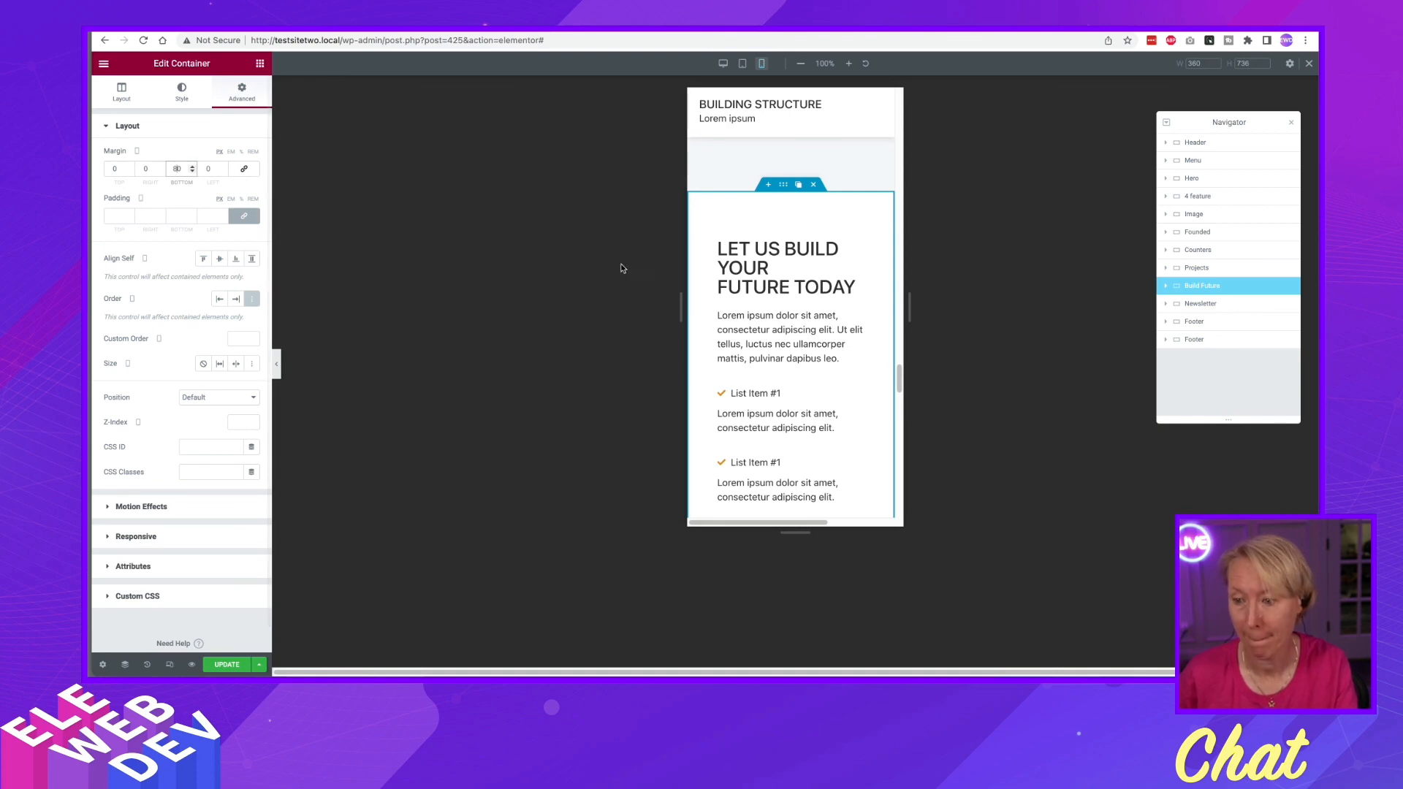
scroll(745, 295, down, 10)
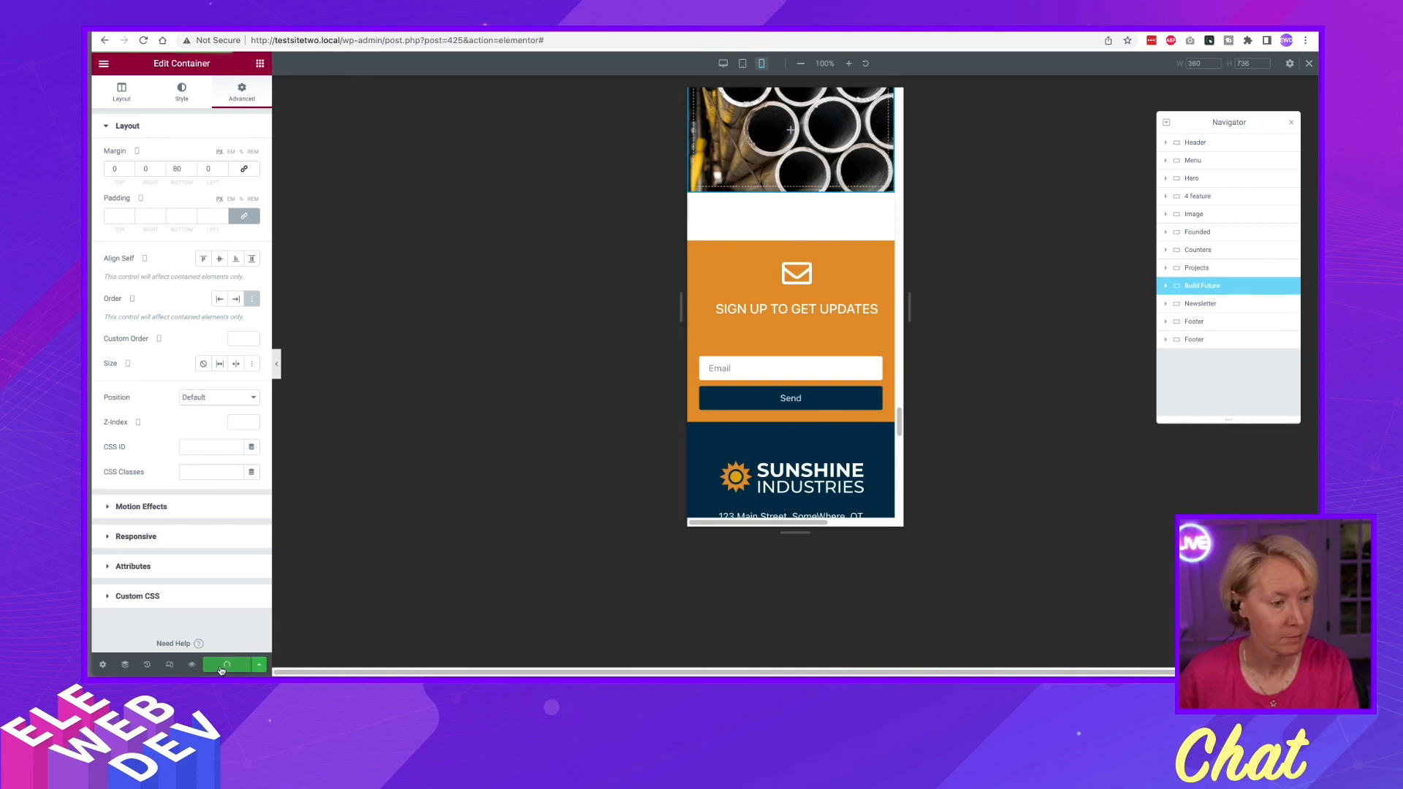
Check the Build Future section in the editor's tablet and desktop views, plus the full-width page preview down to the footer
click(743, 65)
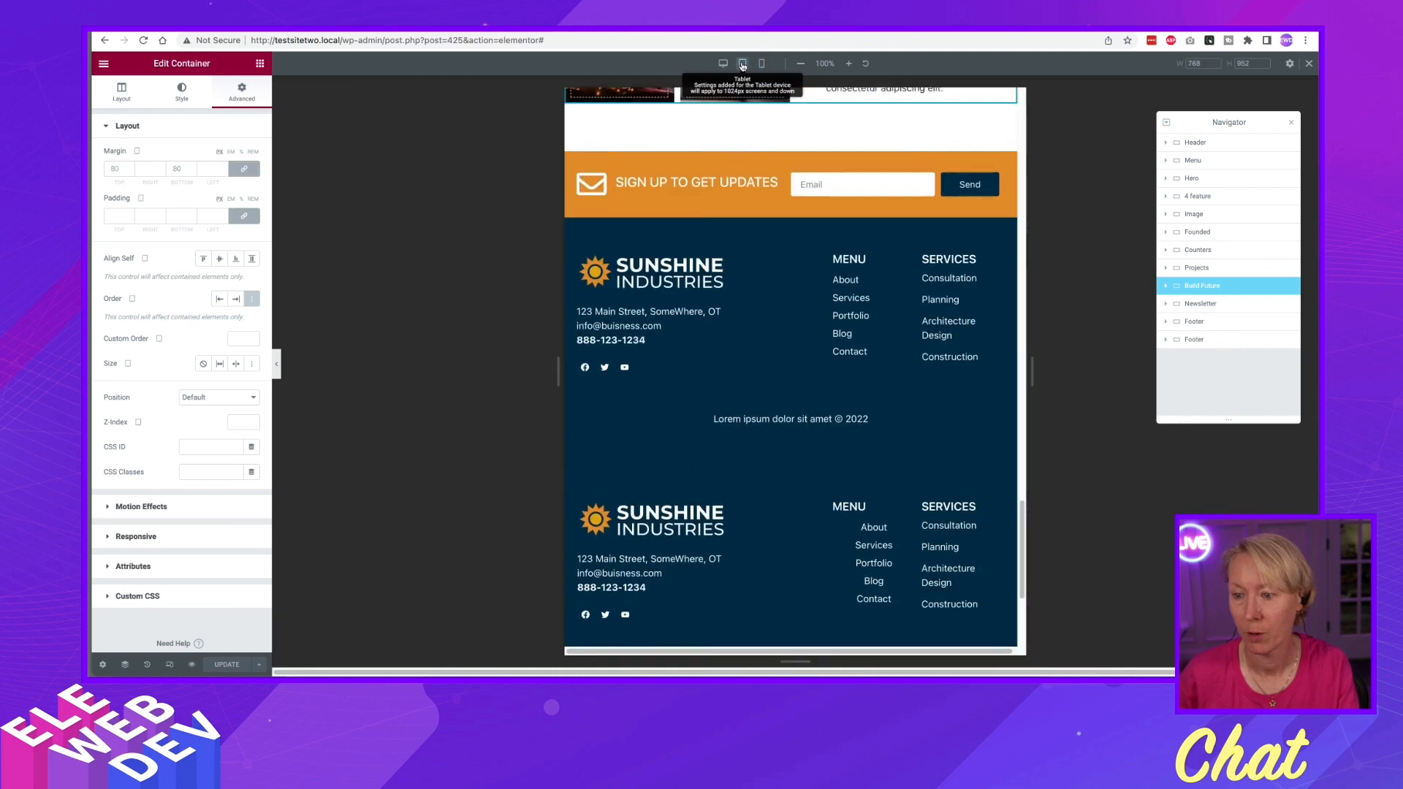
click(724, 64)
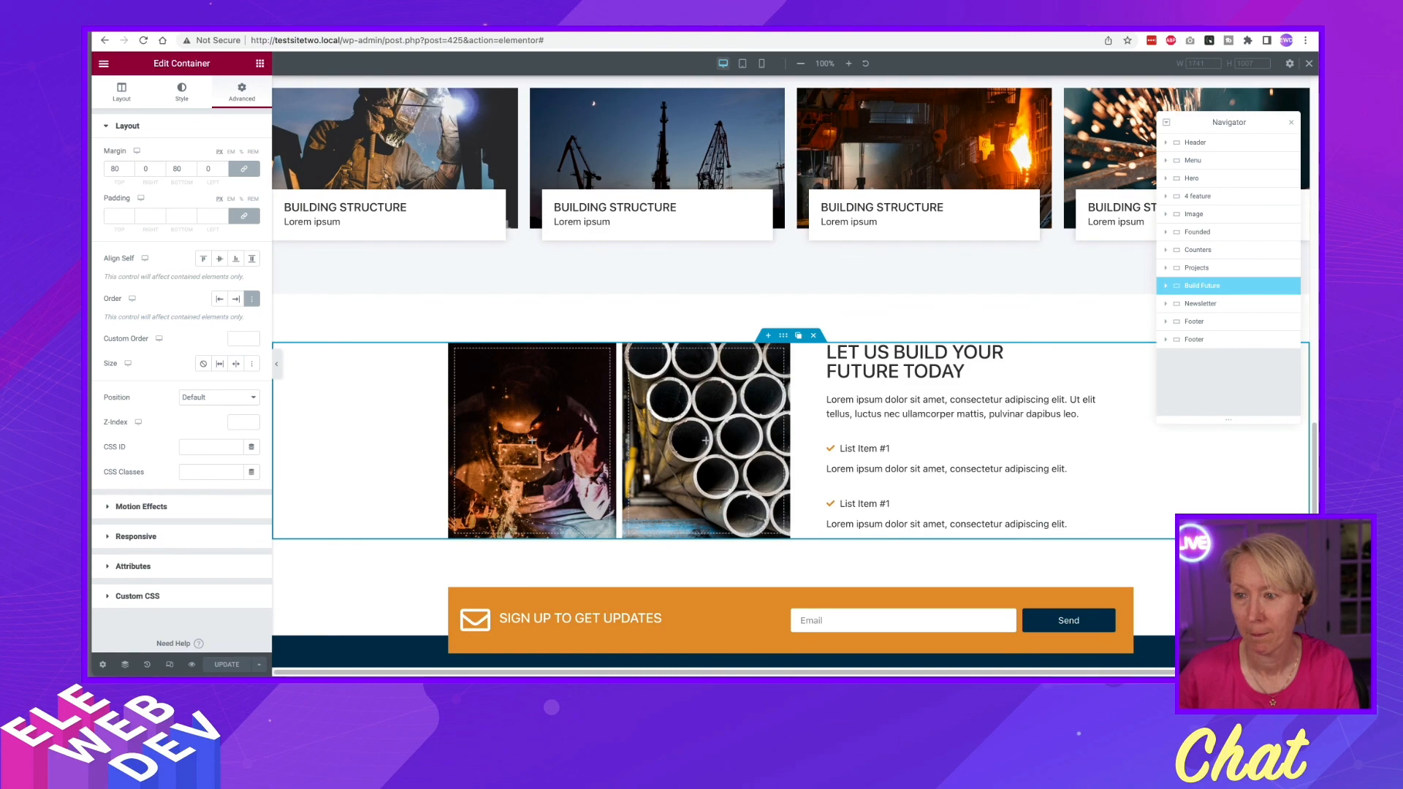
key(ctrl+Tab)
scroll(768, 213, down, 7)
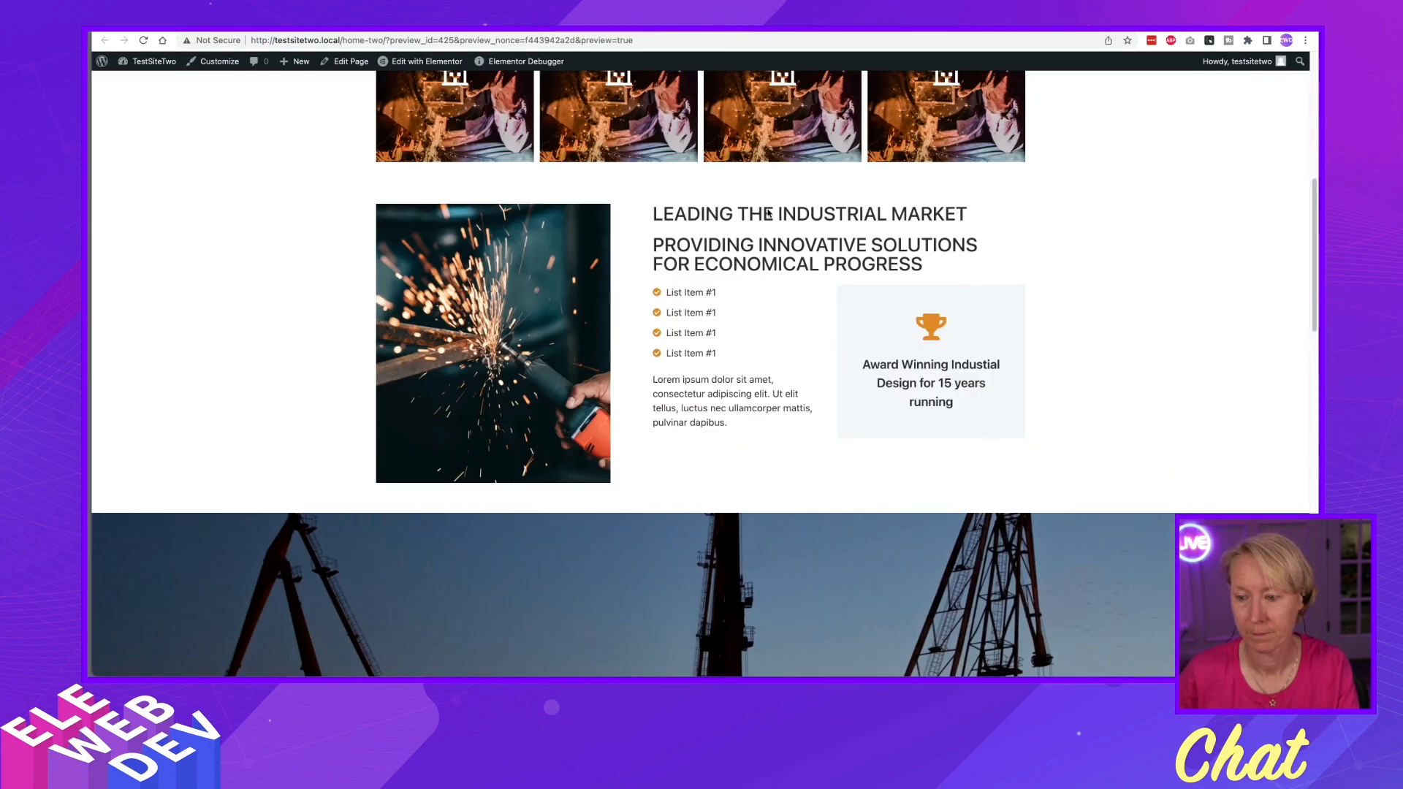
scroll(767, 213, down, 15)
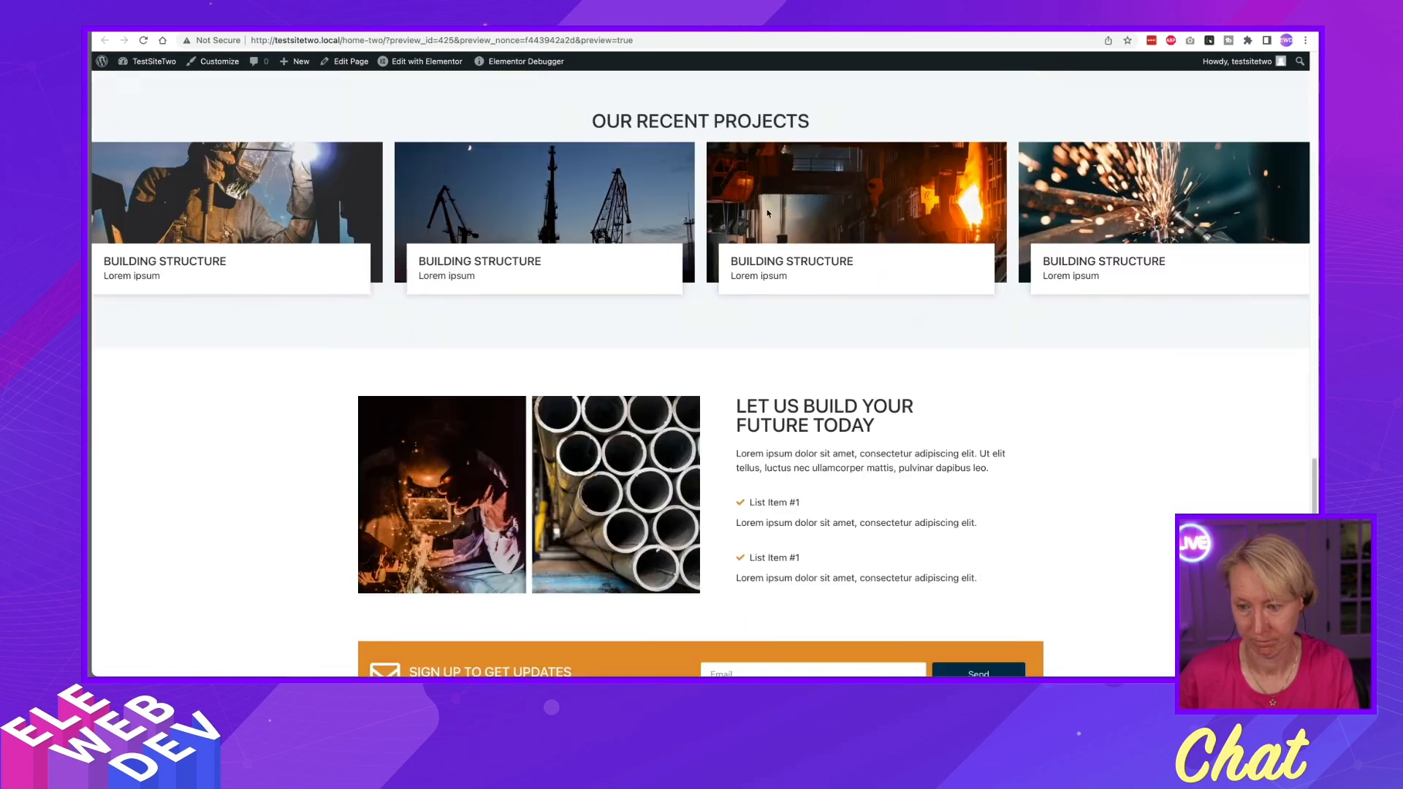
scroll(767, 214, down, 5)
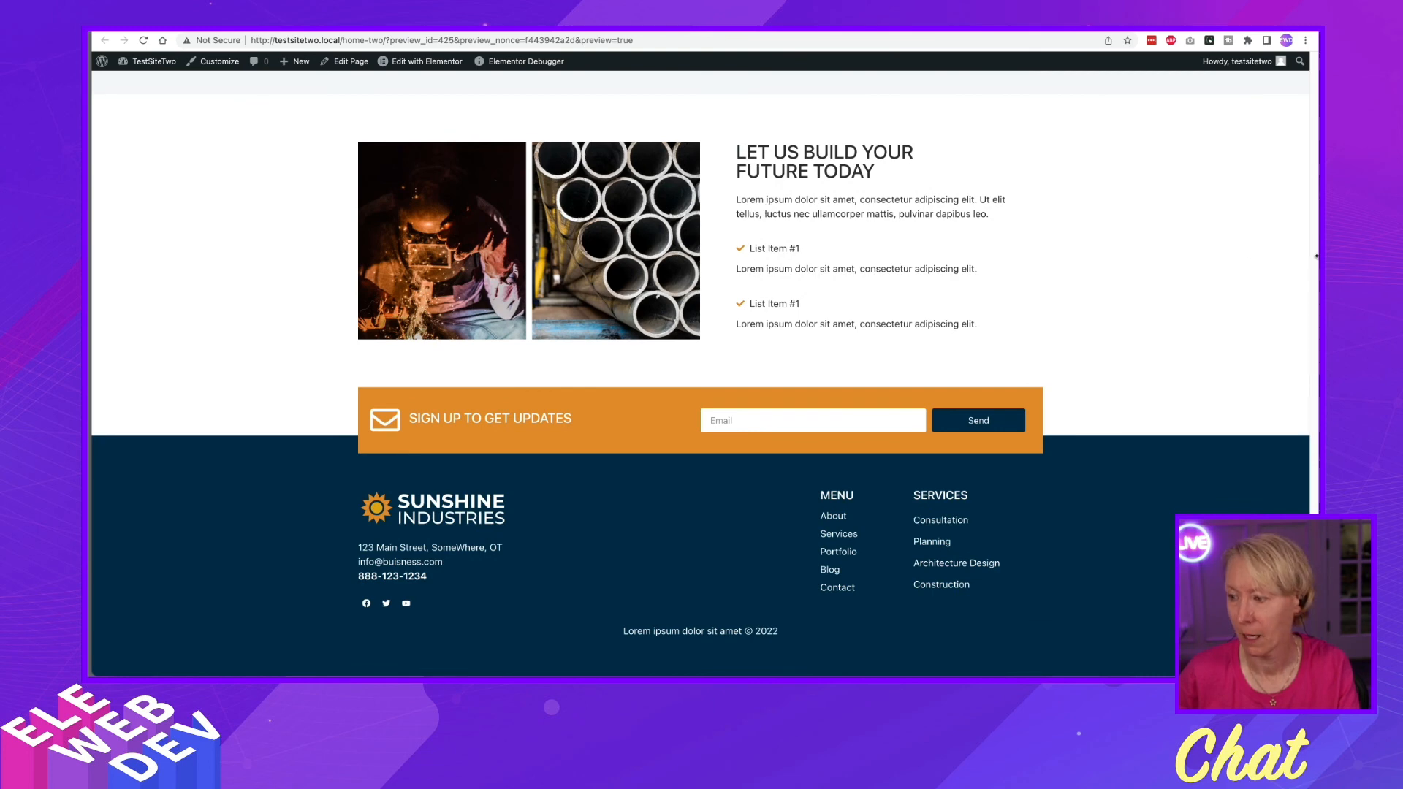
Narrow the page preview to mobile width and check the spacing above the Build Future text
drag(1316, 255, 542, 271)
scroll(490, 338, down, 3)
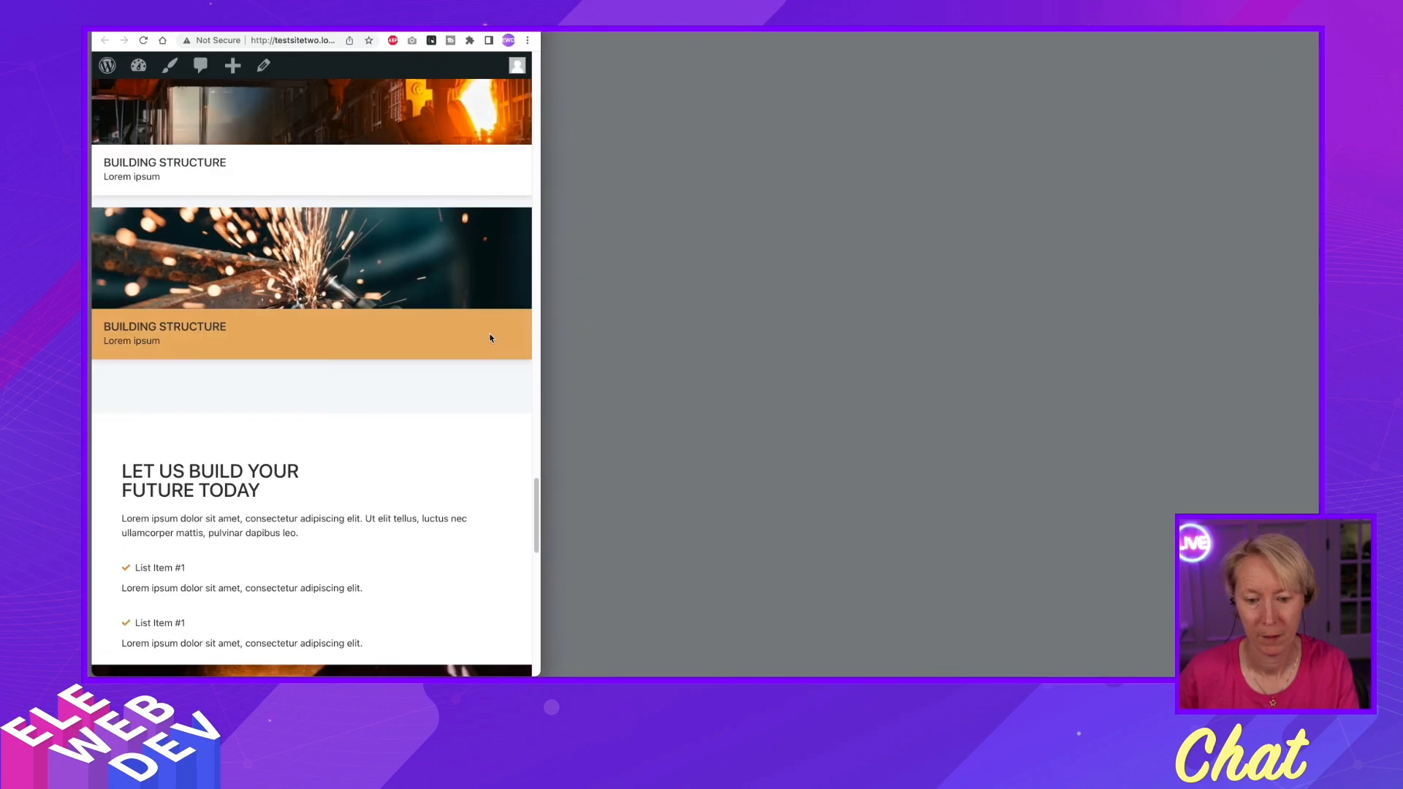
scroll(490, 338, down, 1)
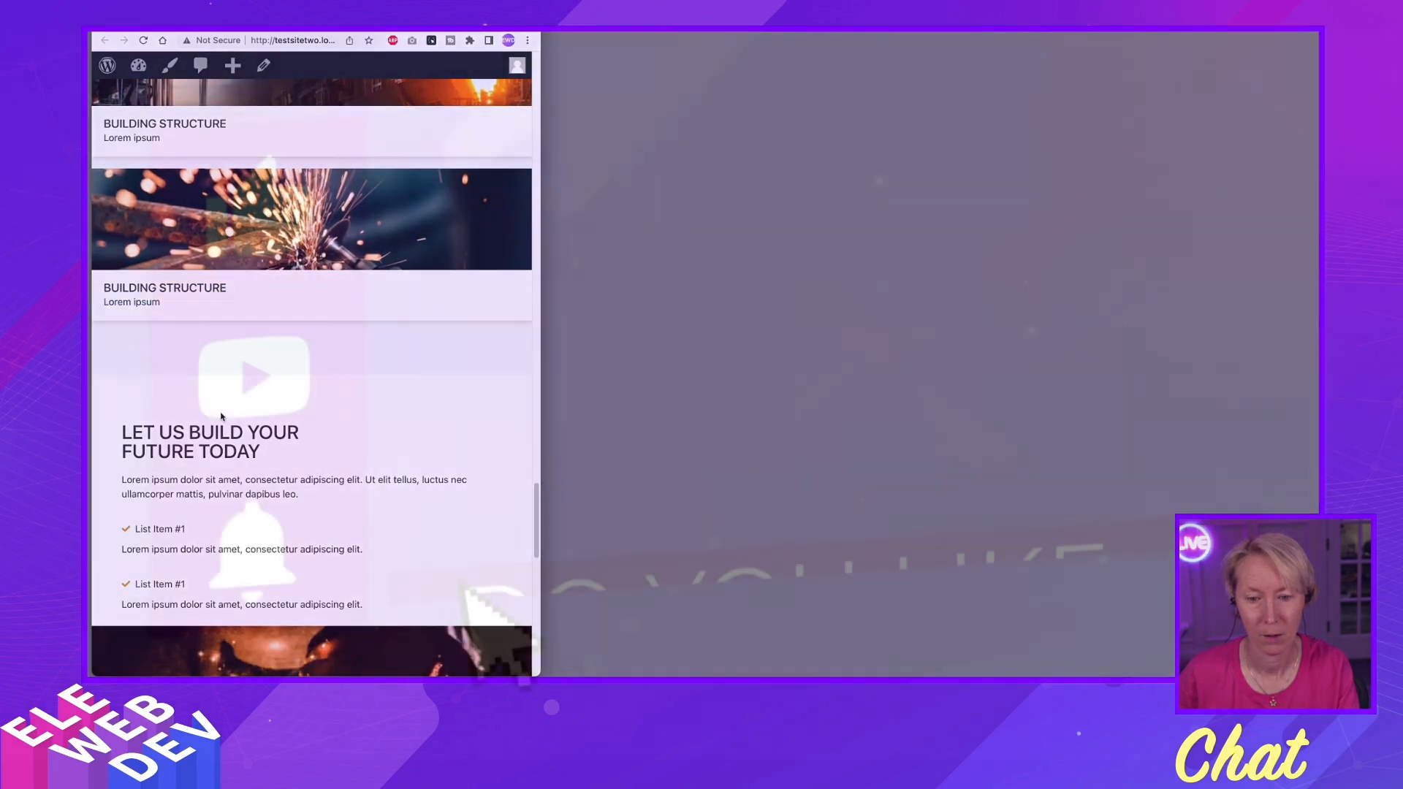